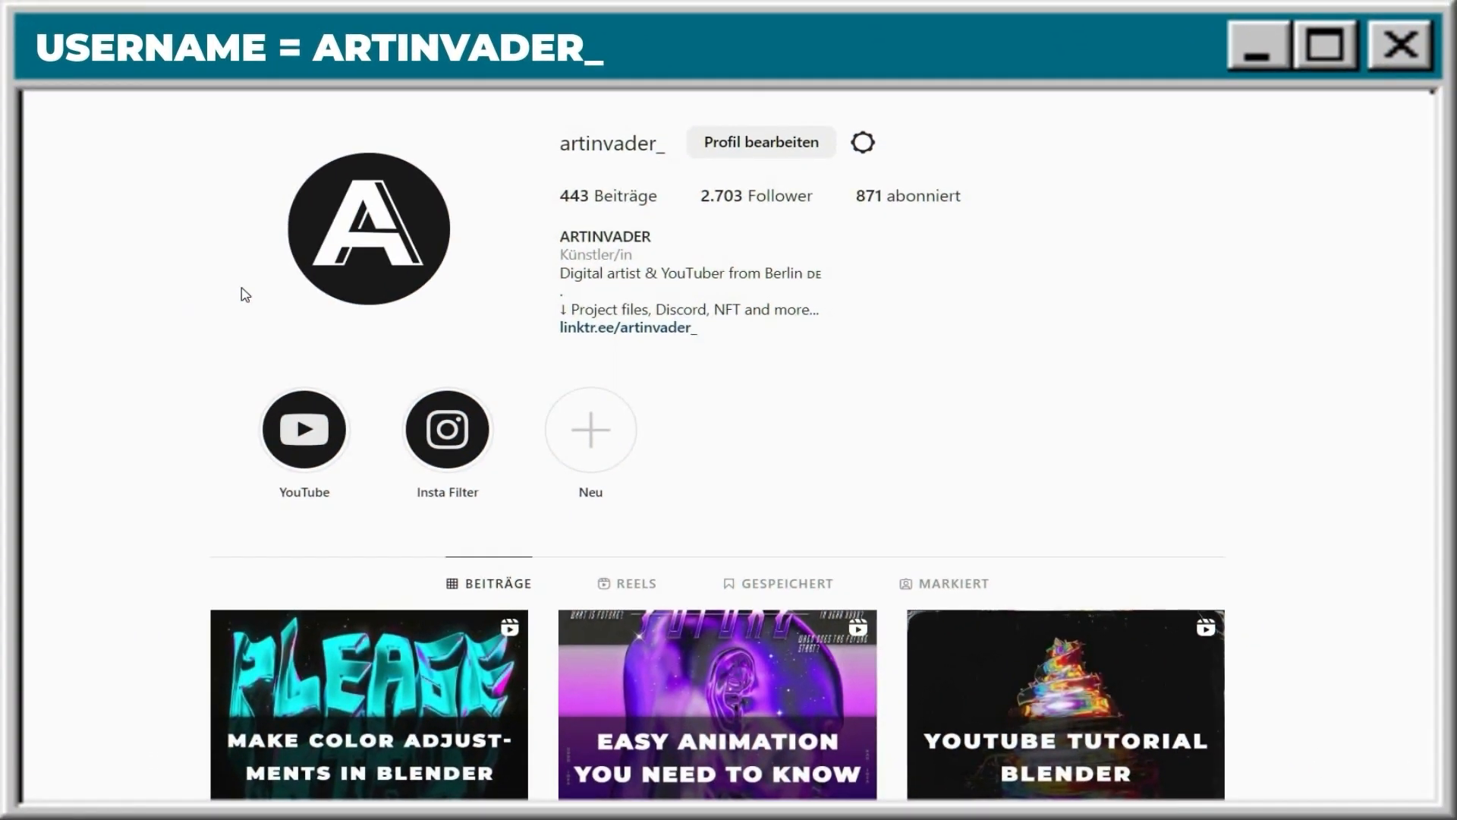
# Browse the posts on the artinvader_ Instagram profile.
pyautogui.scroll(-6, 245, 295)
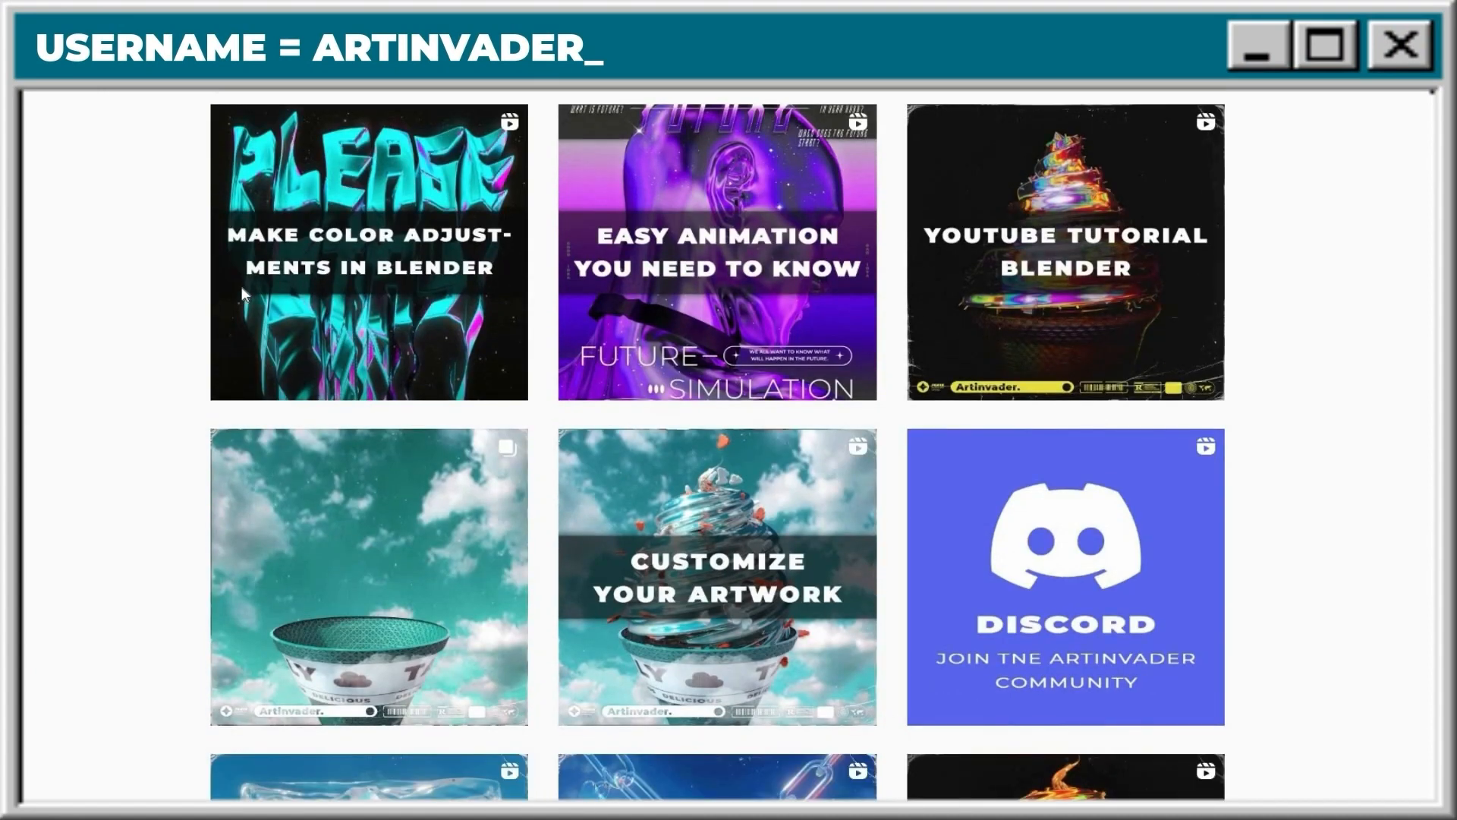
pyautogui.scroll(-4, 243, 295)
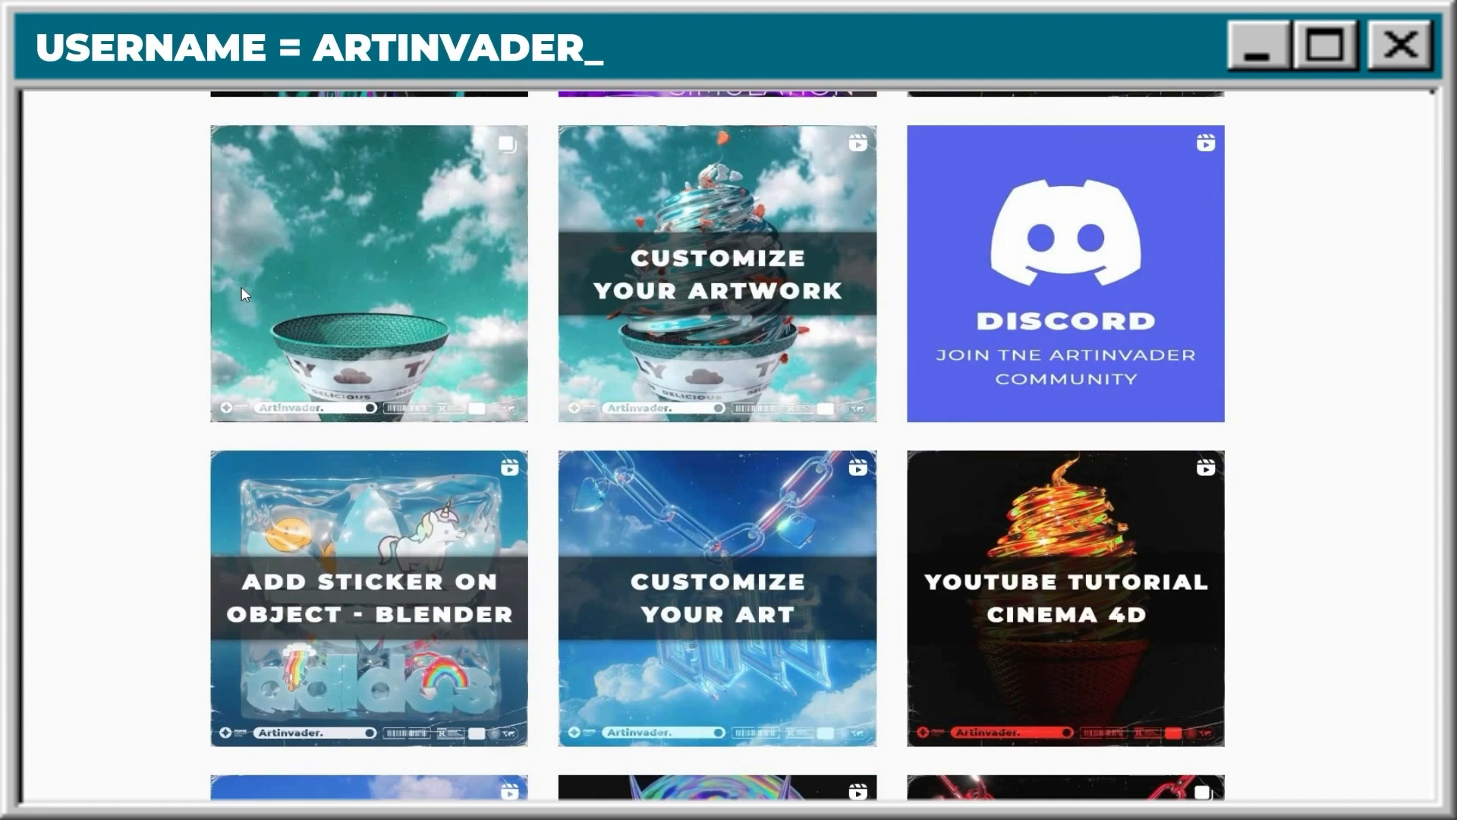
pyautogui.scroll(-4, 242, 285)
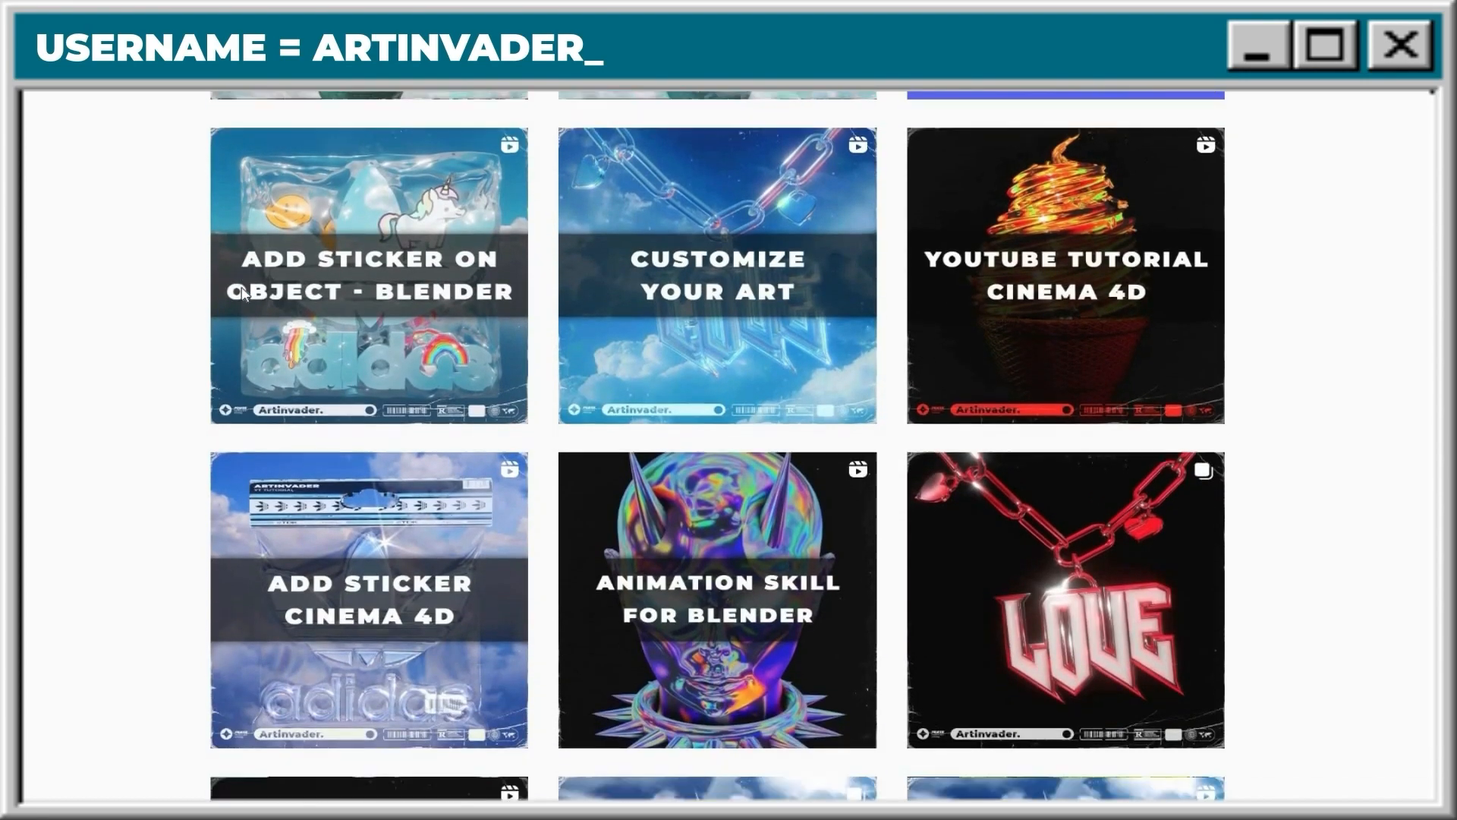
pyautogui.scroll(-4, 241, 293)
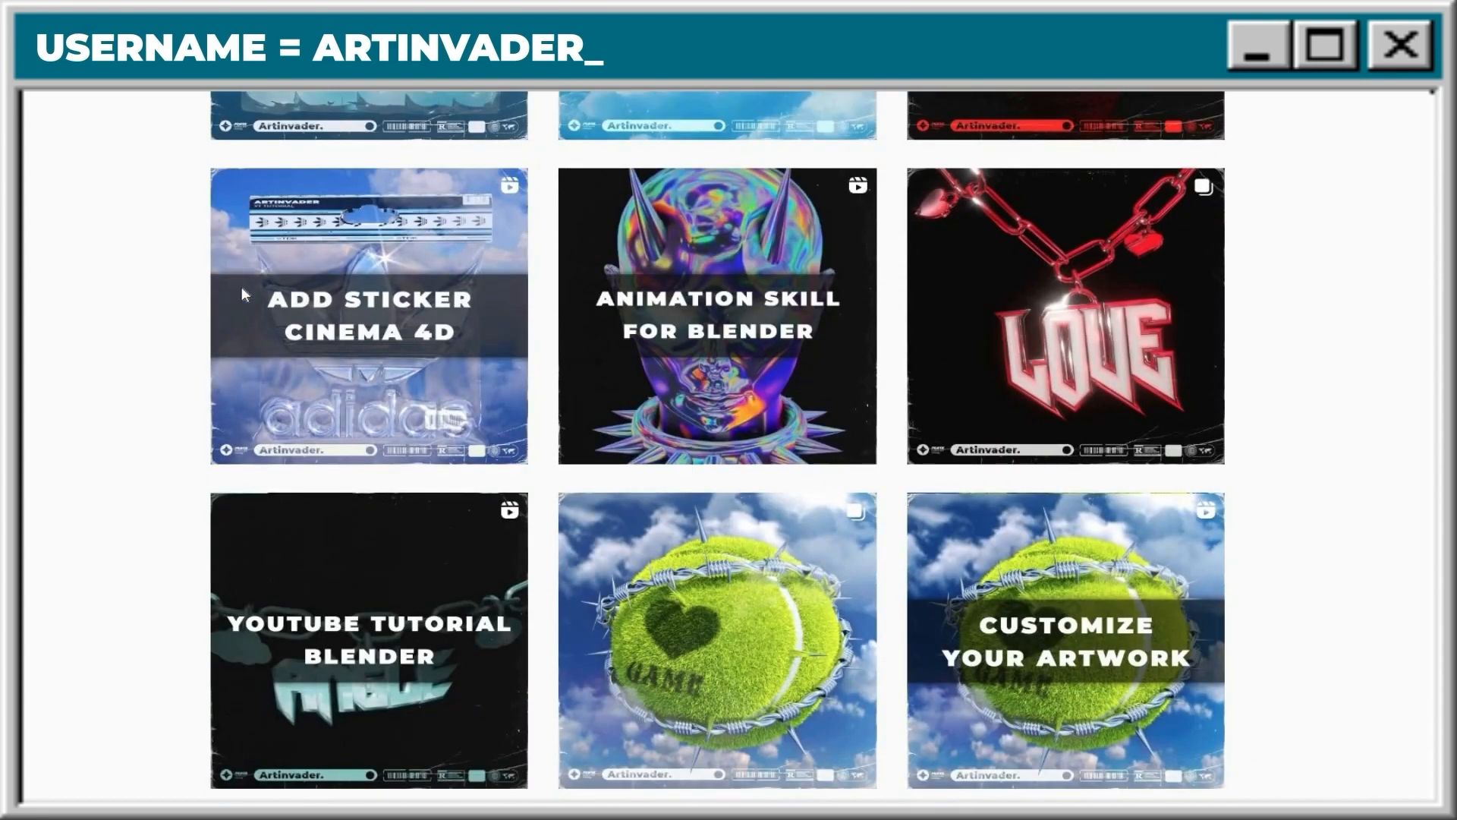
pyautogui.scroll(-1, 241, 286)
pyautogui.scroll(-1, 242, 286)
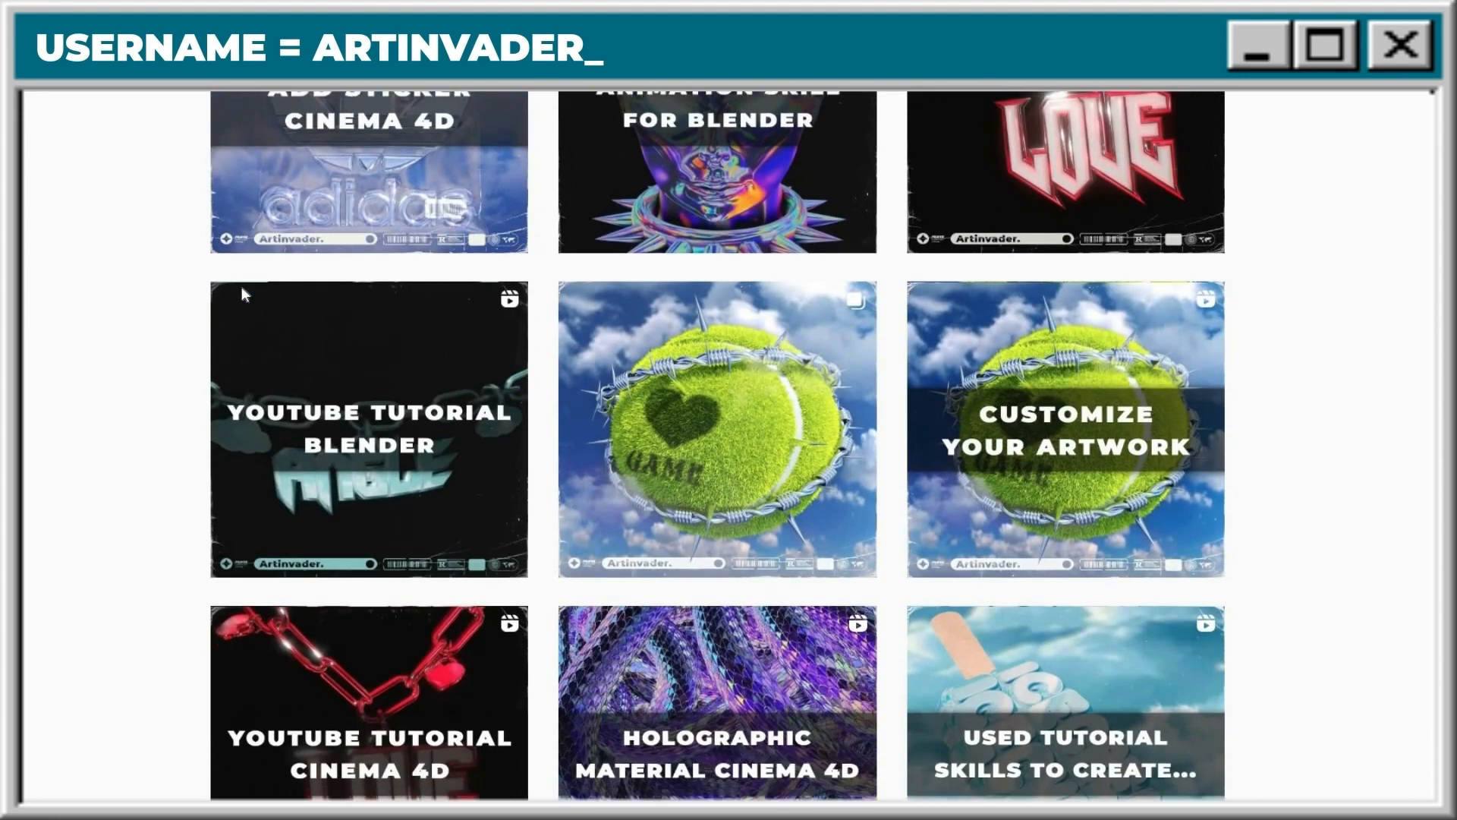
pyautogui.scroll(-1, 242, 293)
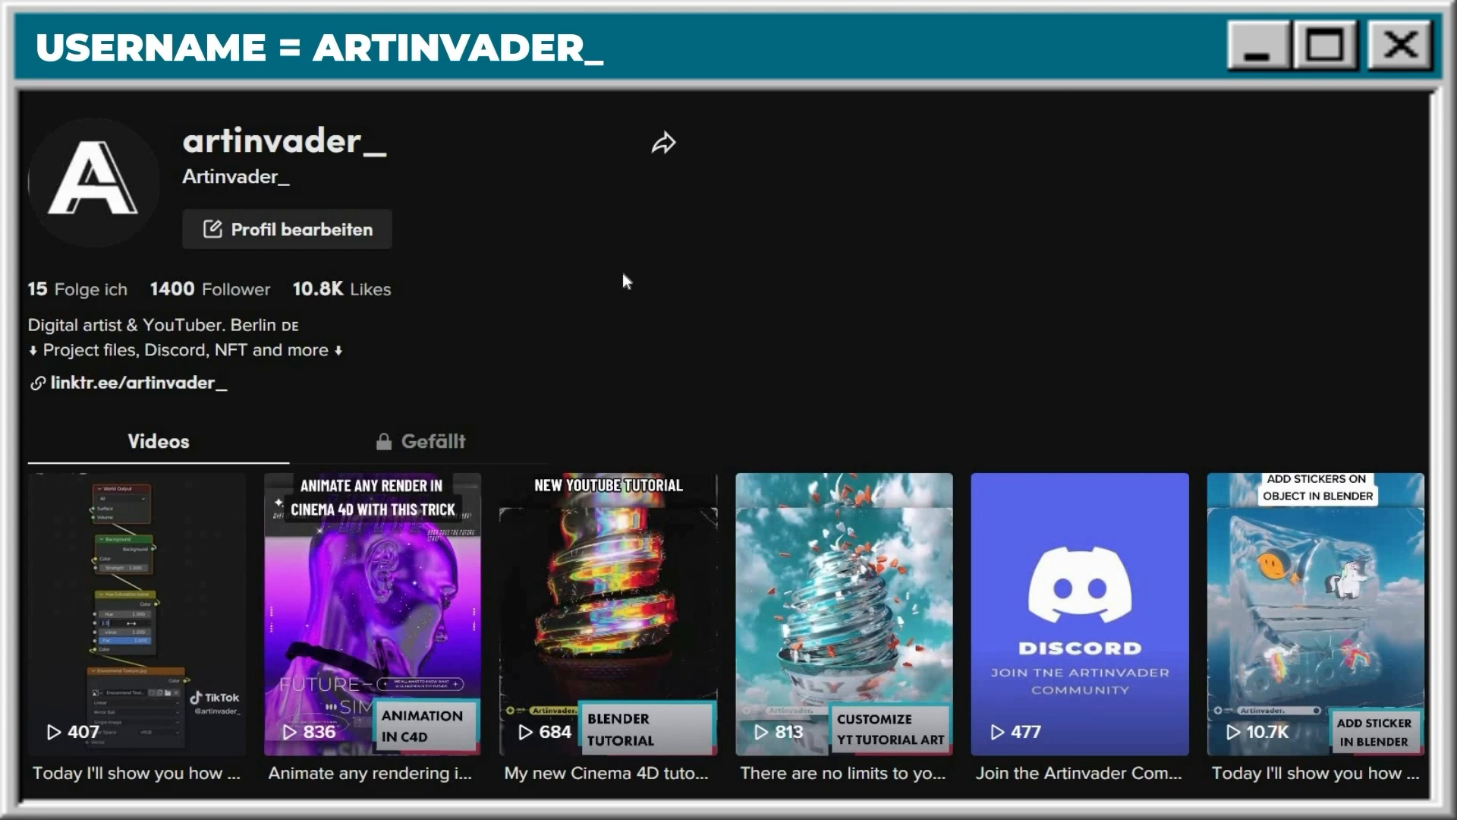
# Switch to the artinvader_ TikTok profile and look through its videos.
pyautogui.scroll(-3, 623, 274)
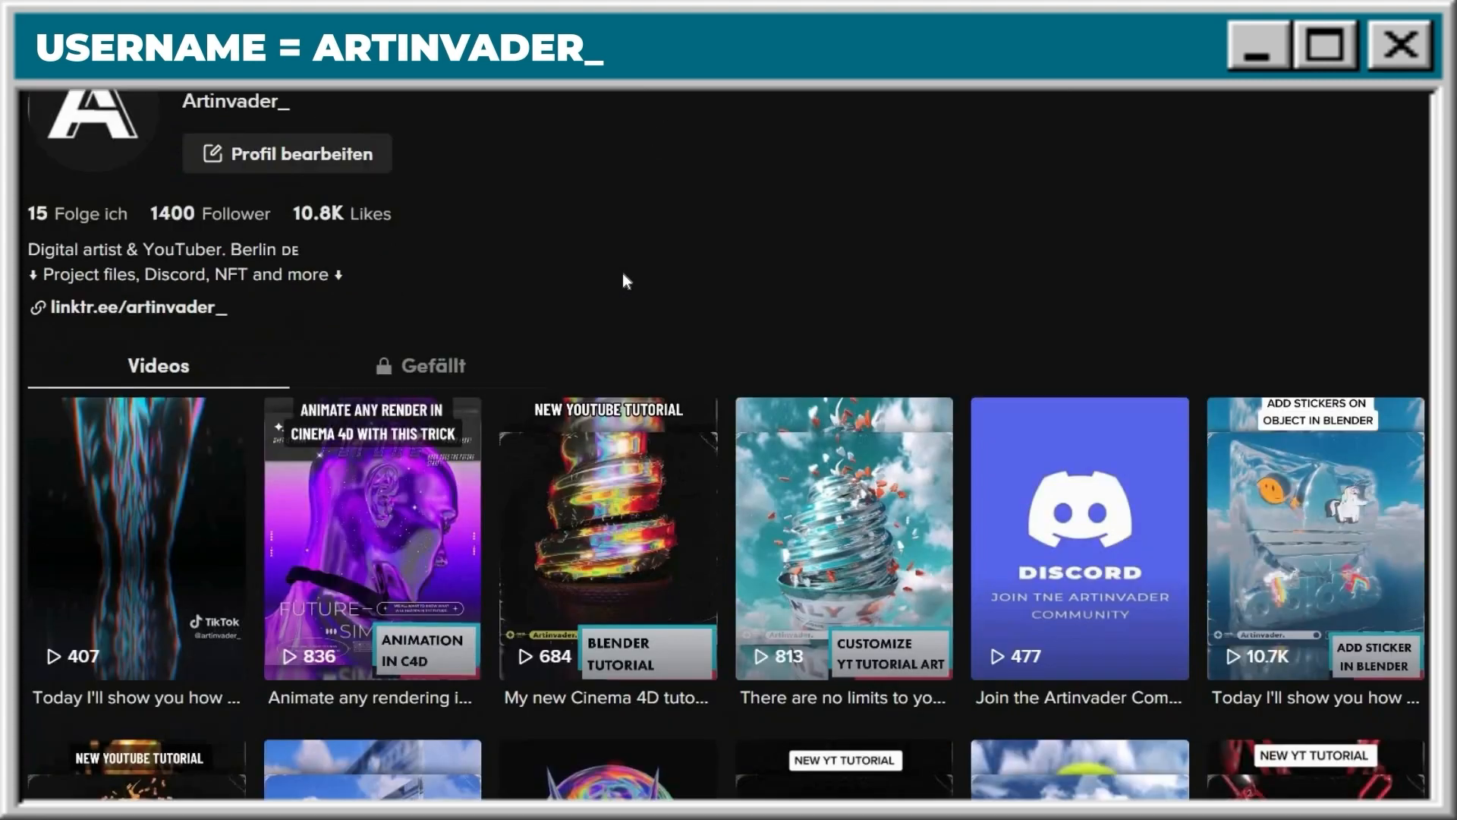
pyautogui.scroll(-4, 624, 279)
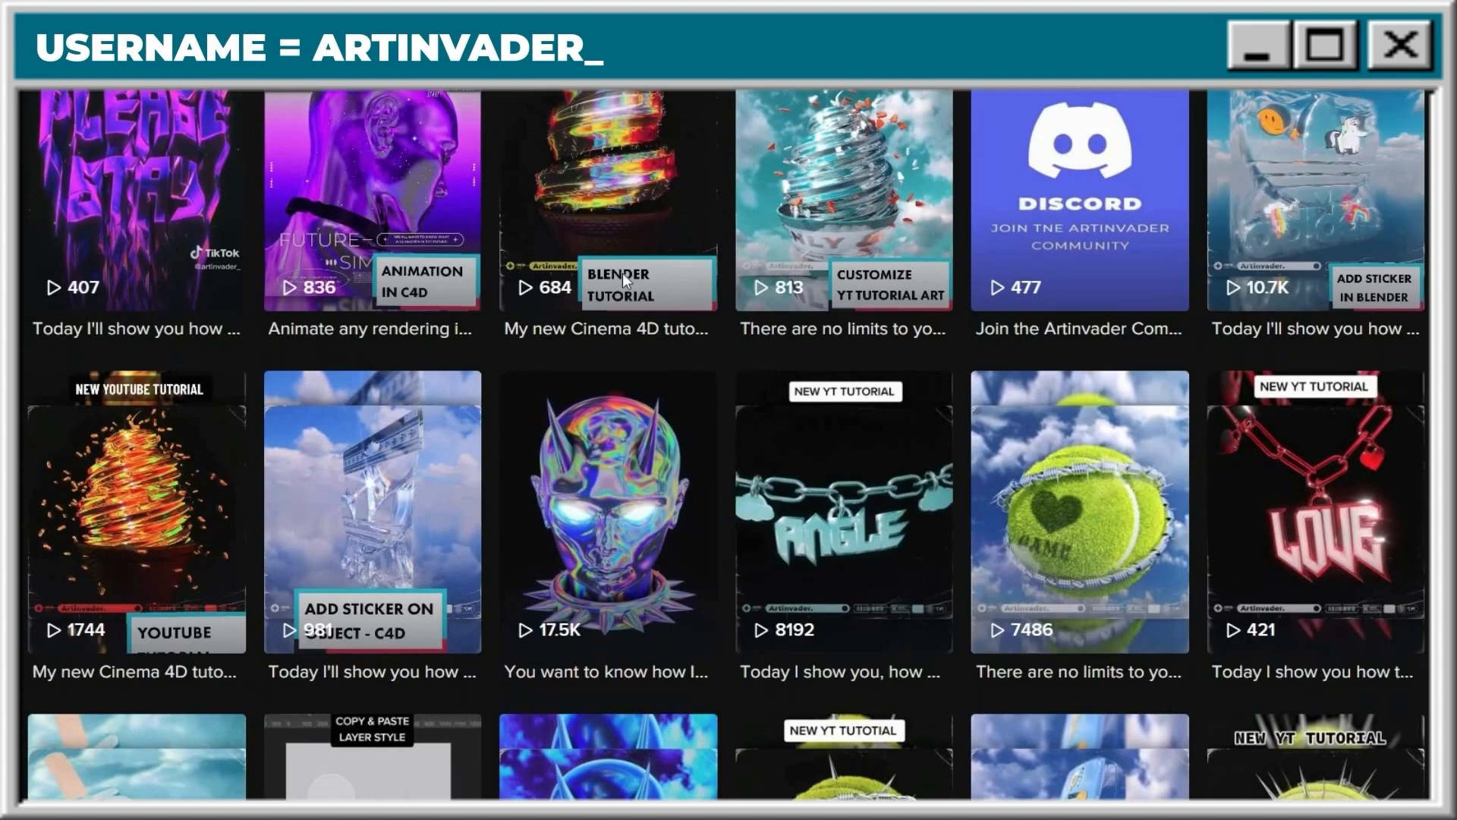
pyautogui.scroll(-5, 622, 272)
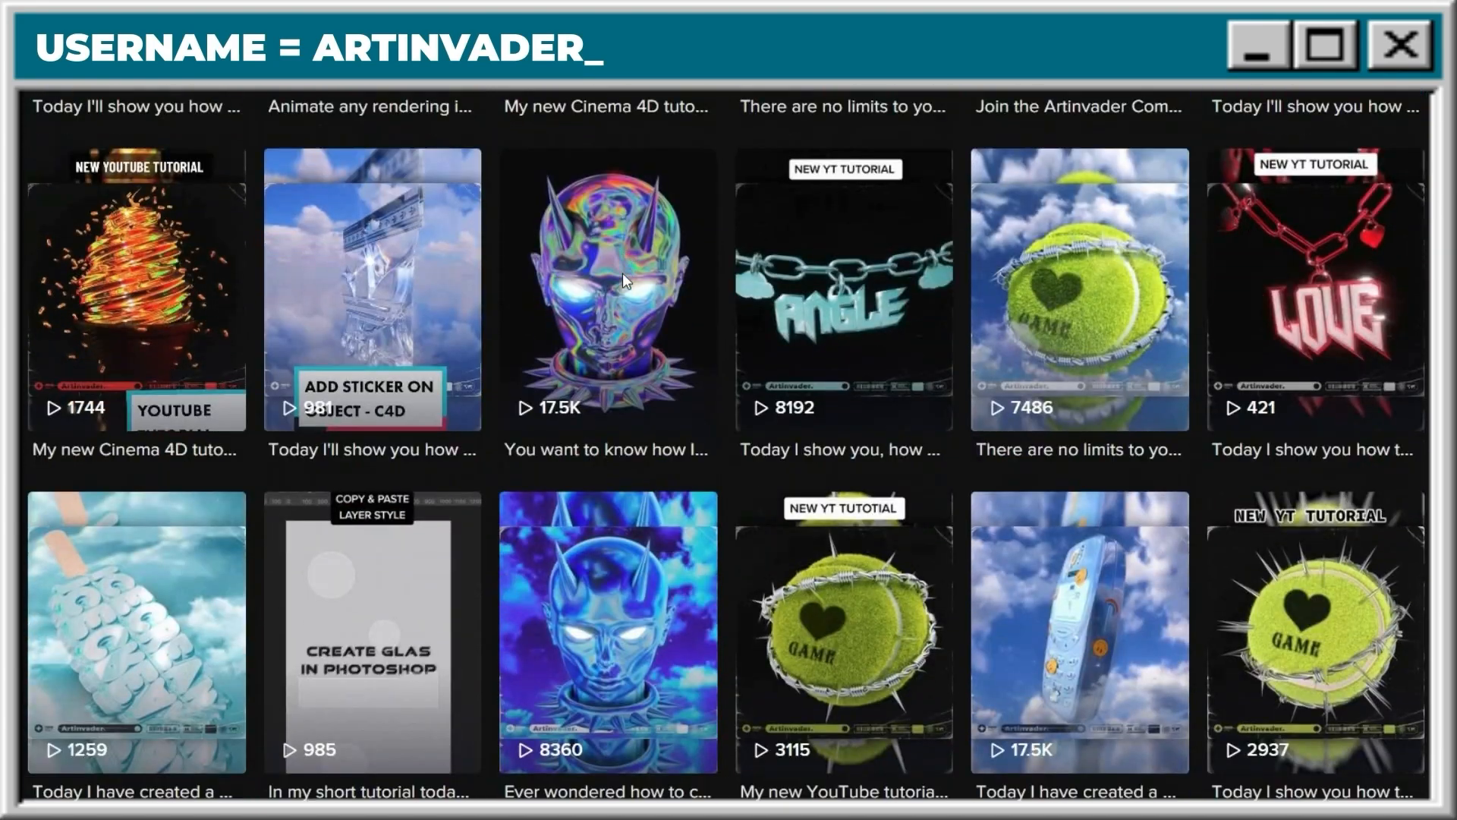
pyautogui.scroll(-3, 623, 272)
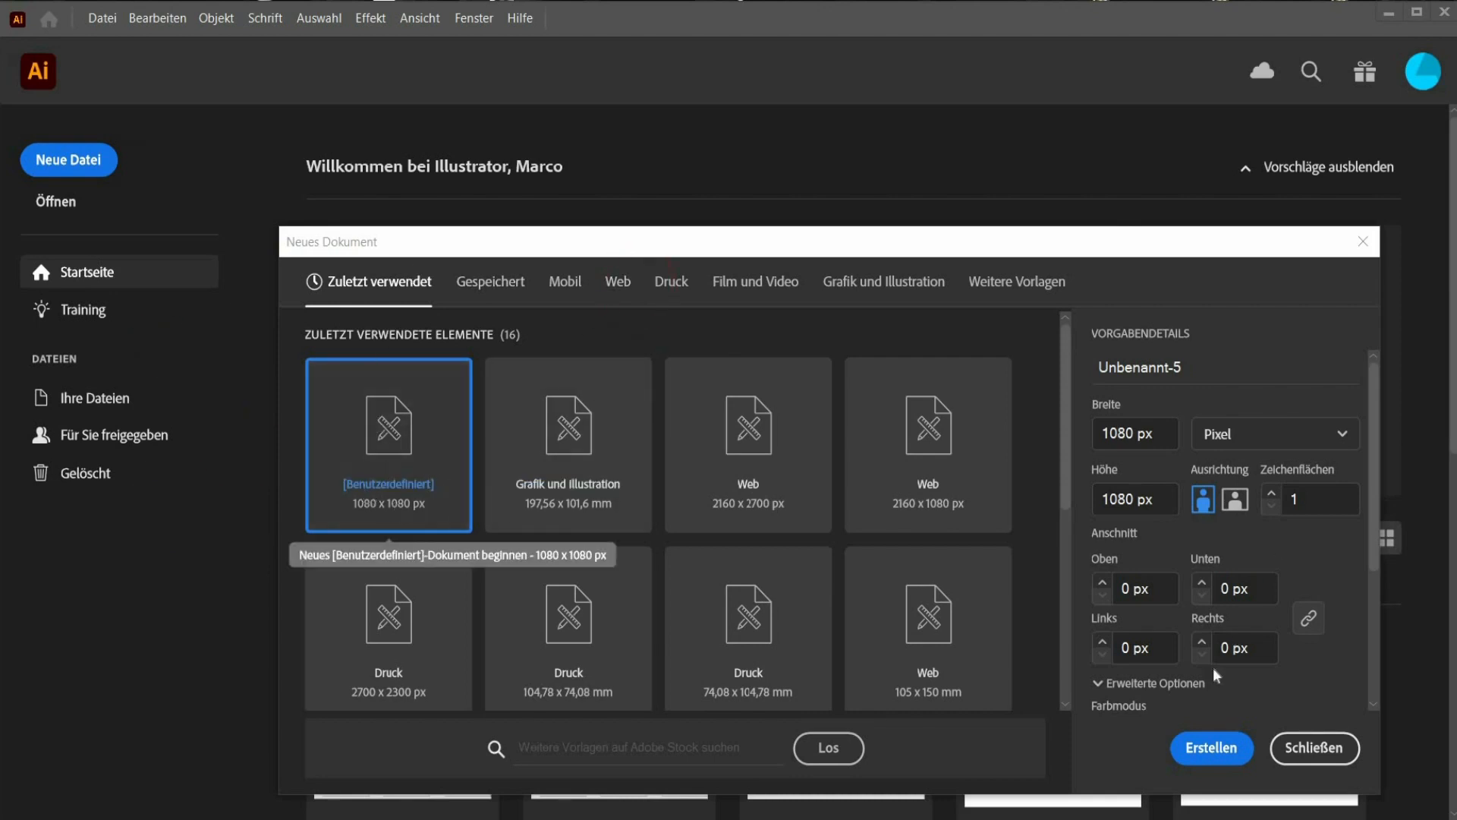
# Create a new 1080 x 1080 px document in Illustrator and place images.png, the three-stripe logo, on the artboard.
pyautogui.click(1195, 758)
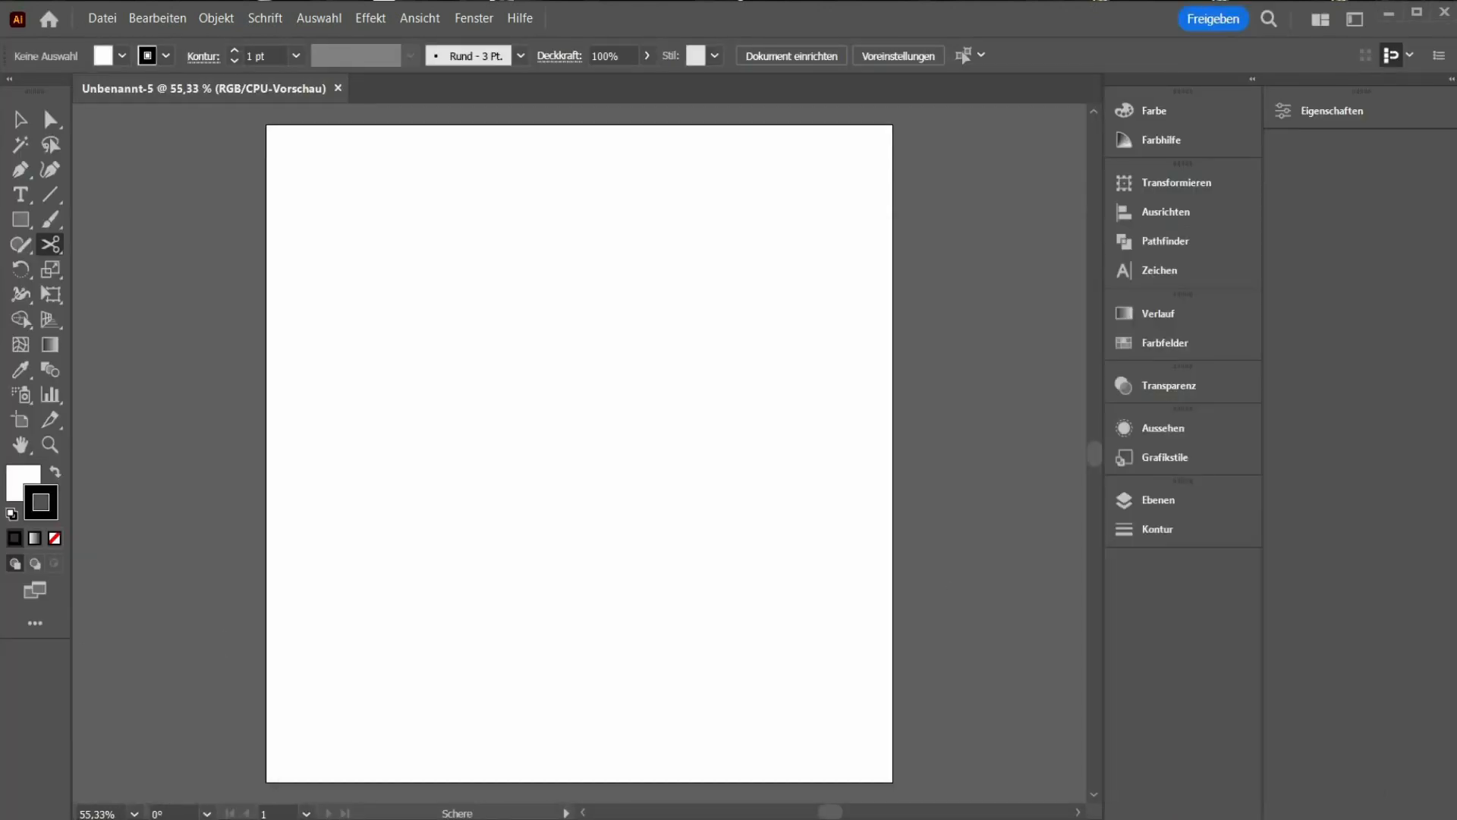
pyautogui.moveTo(663, 412); pyautogui.dragTo(651, 439)
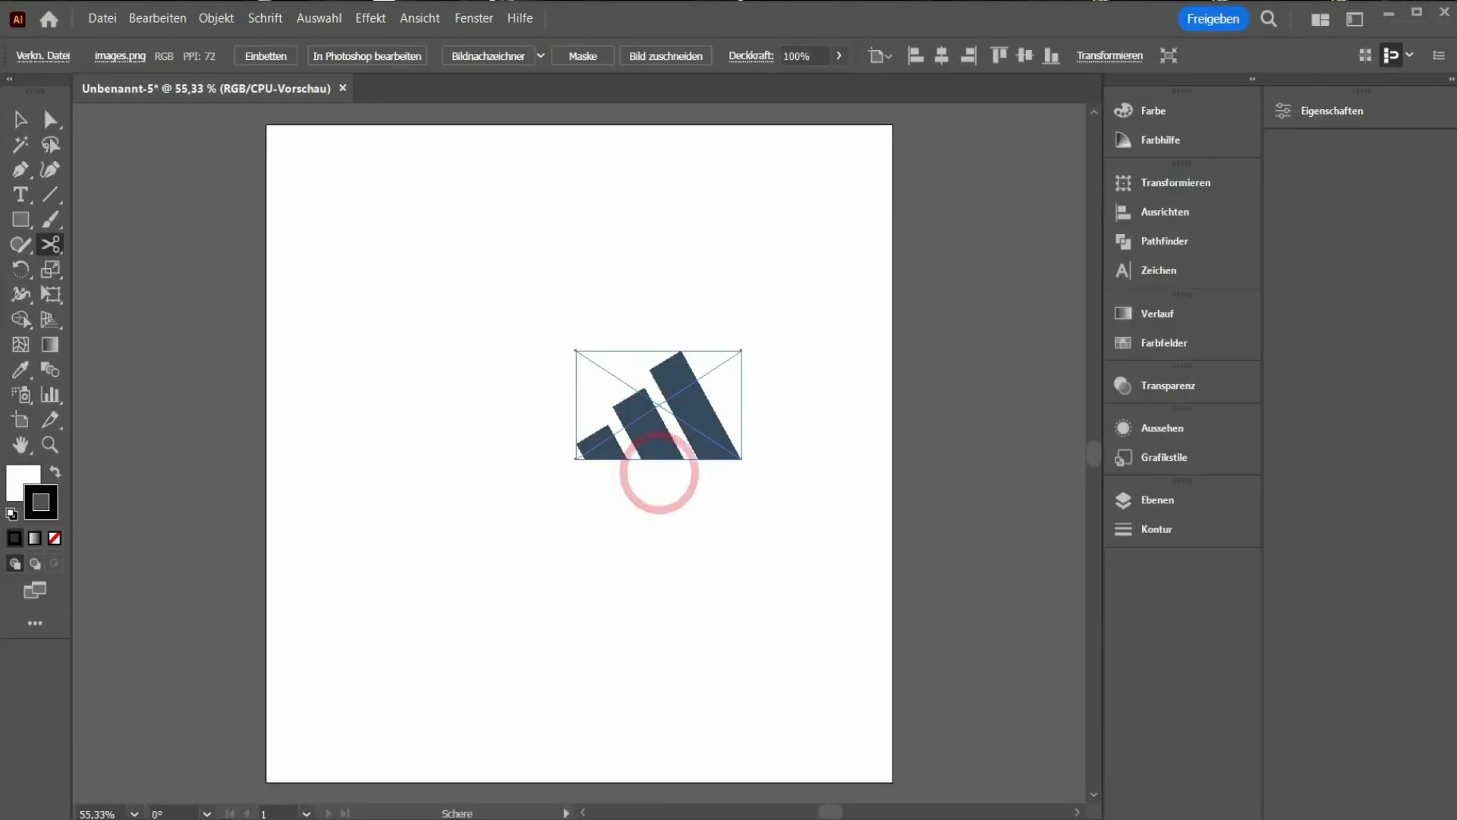
# Enlarge the placed logo image proportionally to most of the artboard's width and move it to the artboard's centre.
pyautogui.press('v')
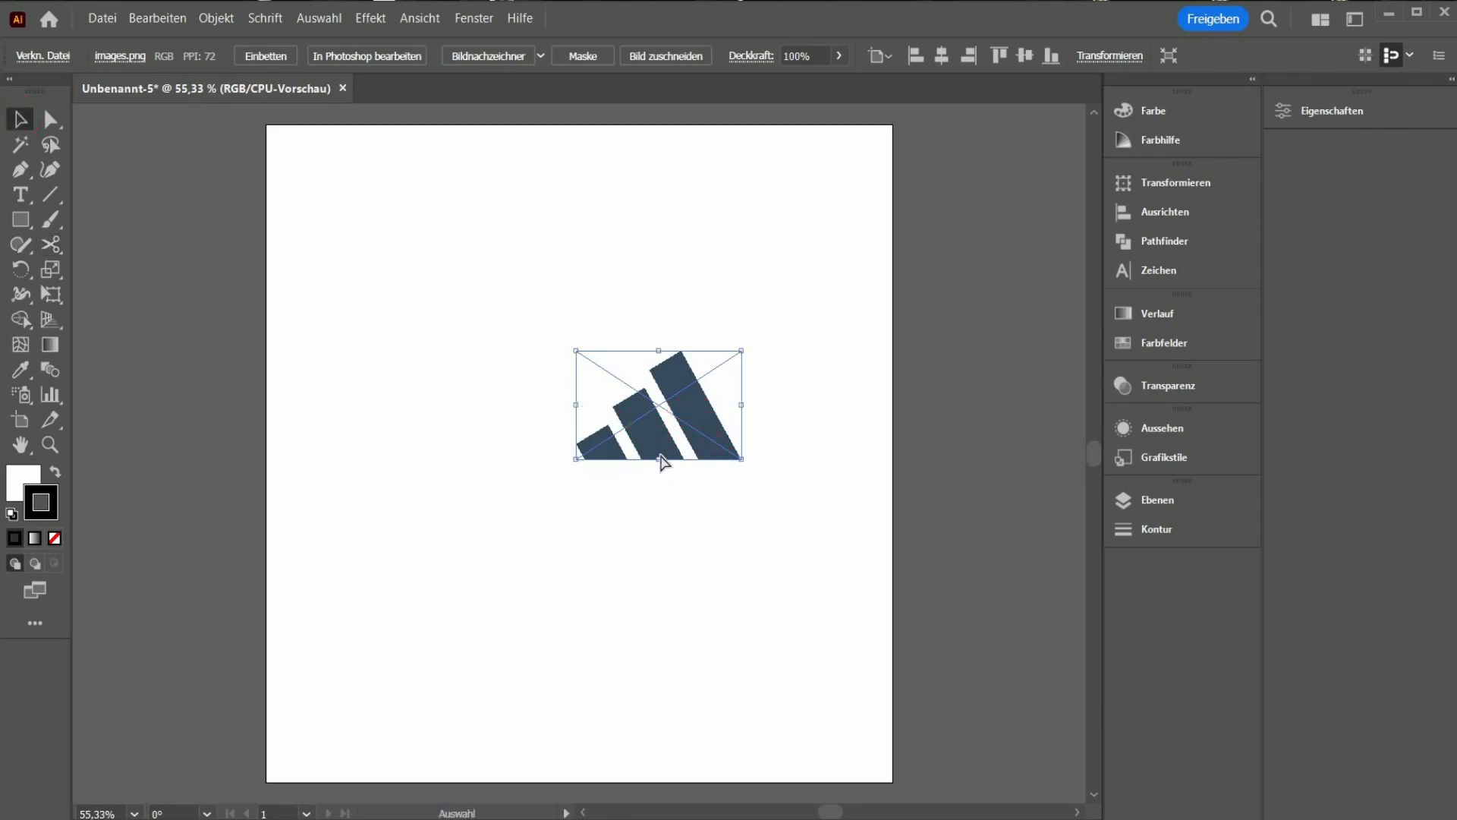
pyautogui.hotkey('ctrl', 'shift', 'a')
pyautogui.click(660, 456)
pyautogui.click(660, 459)
pyautogui.keyDown('shift'); pyautogui.moveTo(666, 497); pyautogui.dragTo(700, 693); pyautogui.keyUp('shift')
pyautogui.click(711, 425)
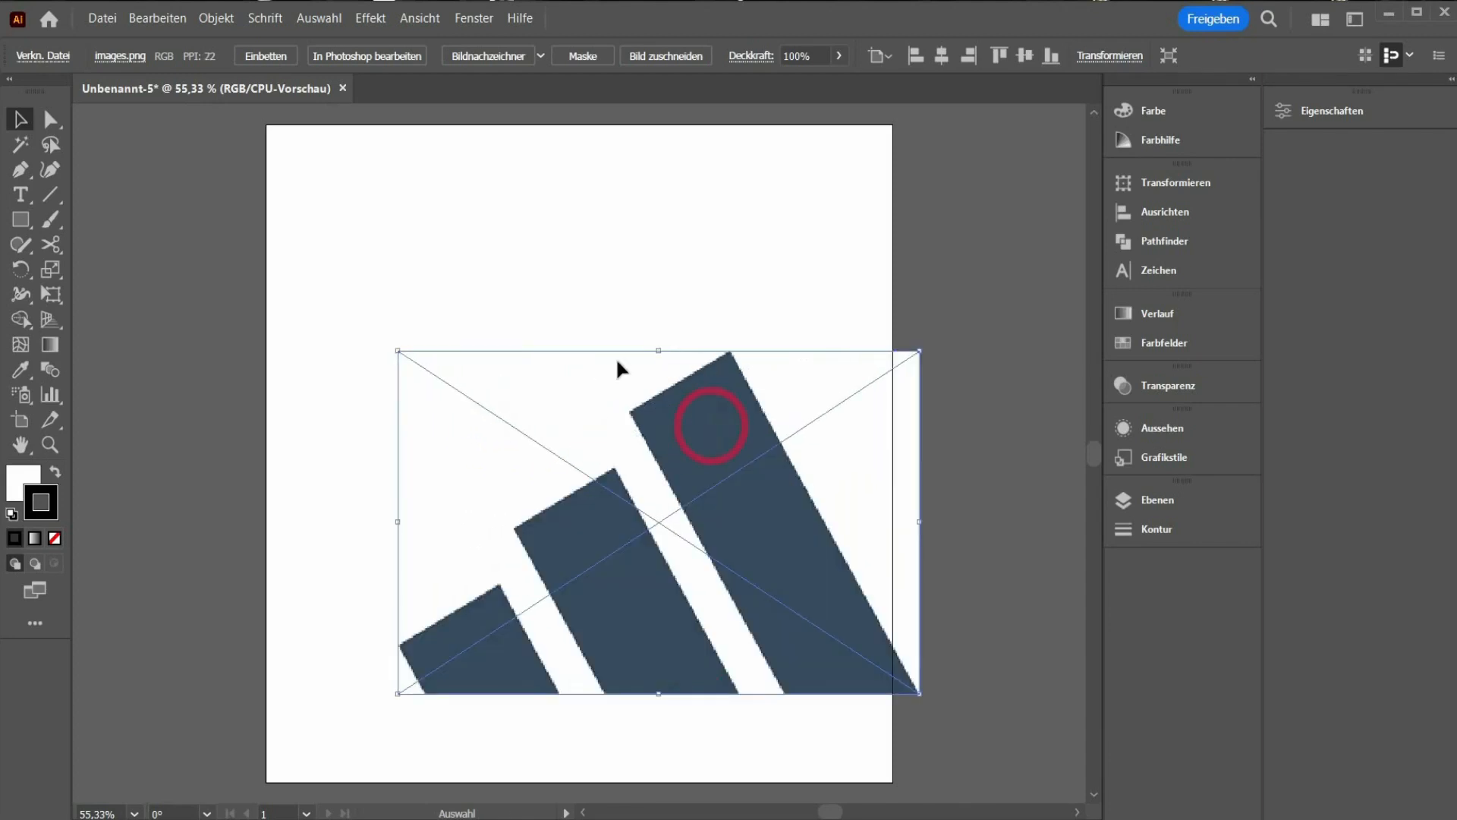
pyautogui.moveTo(618, 370); pyautogui.dragTo(616, 360)
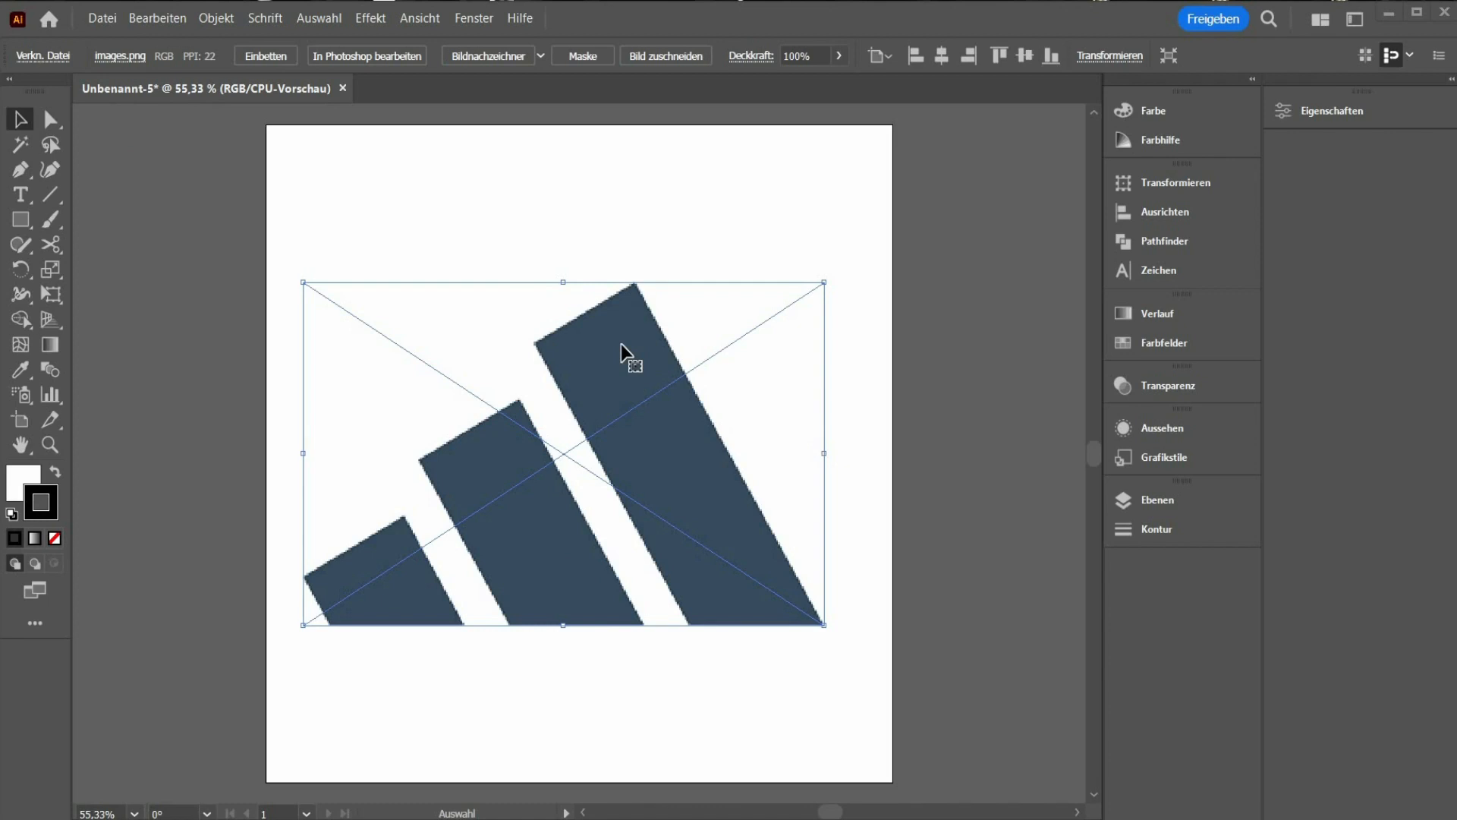
# Trace the placed logo image and expand the tracing into editable paths.
pyautogui.click(488, 56)
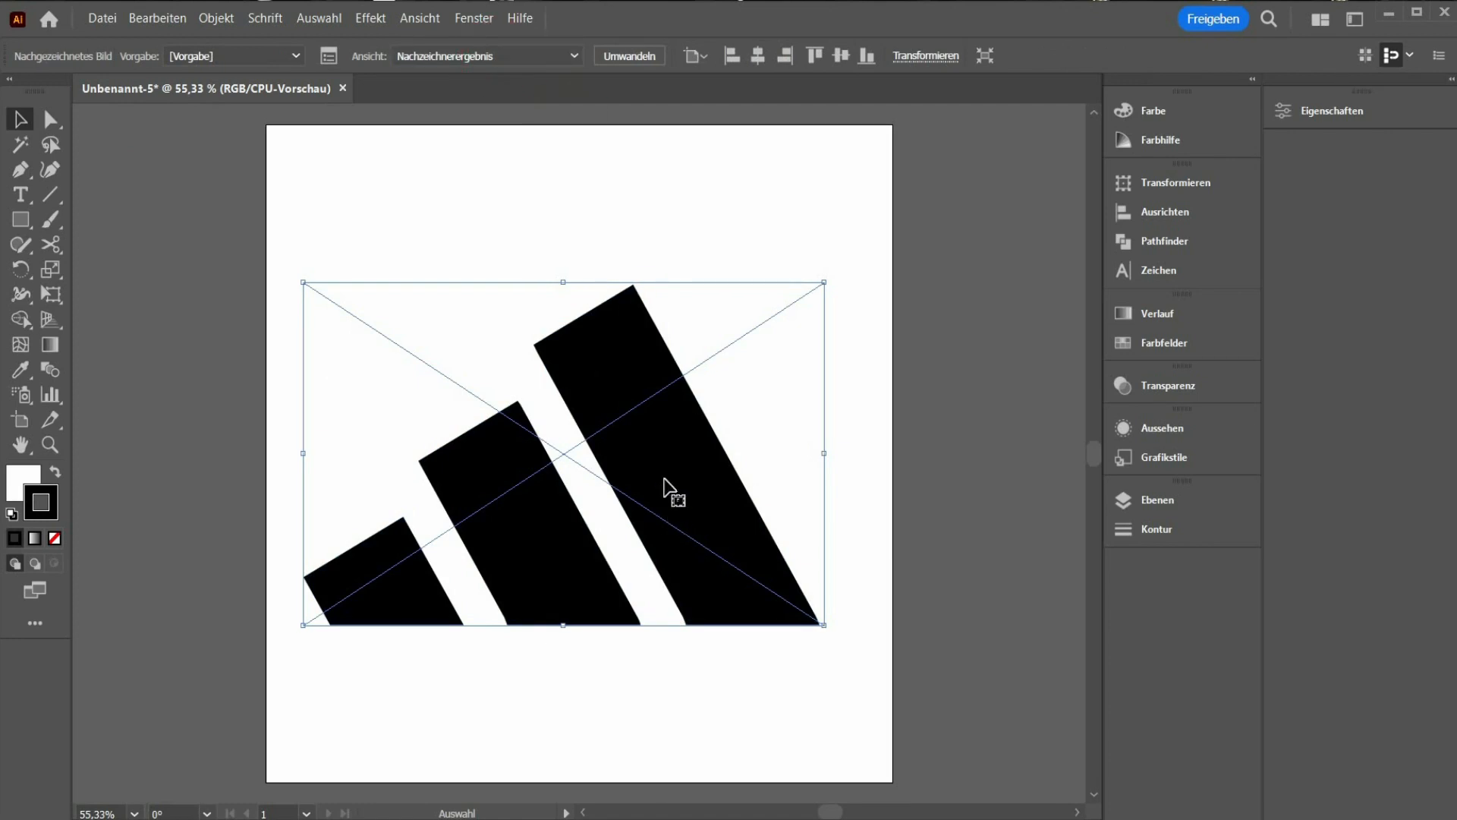
pyautogui.click(630, 61)
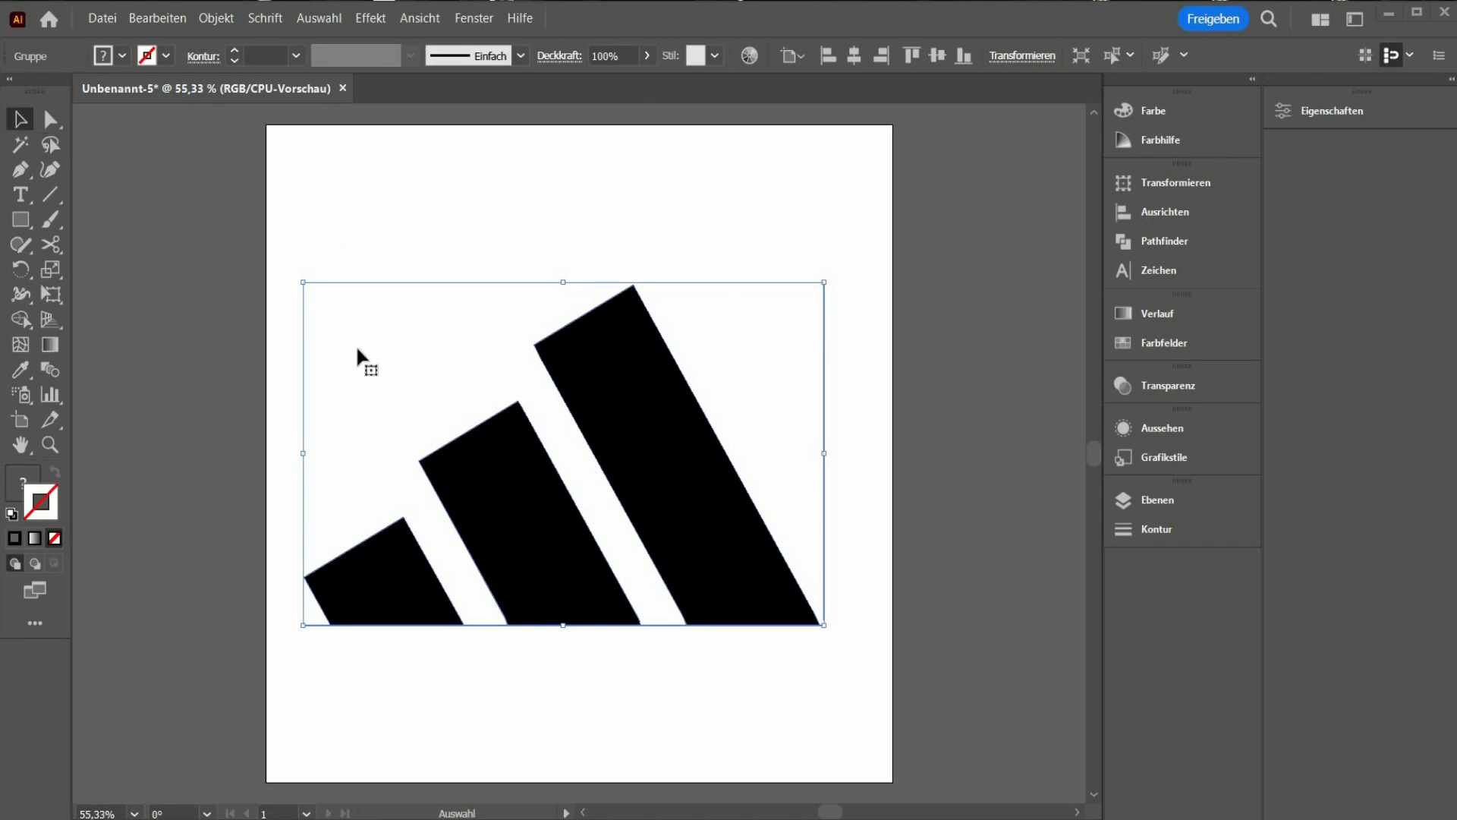
# Move the expanded logo partly beyond the artboard's left edge and ungroup its shapes.
pyautogui.hotkey('ctrl', '-')
pyautogui.moveTo(327, 419); pyautogui.dragTo(216, 345)
pyautogui.rightClick(244, 381)
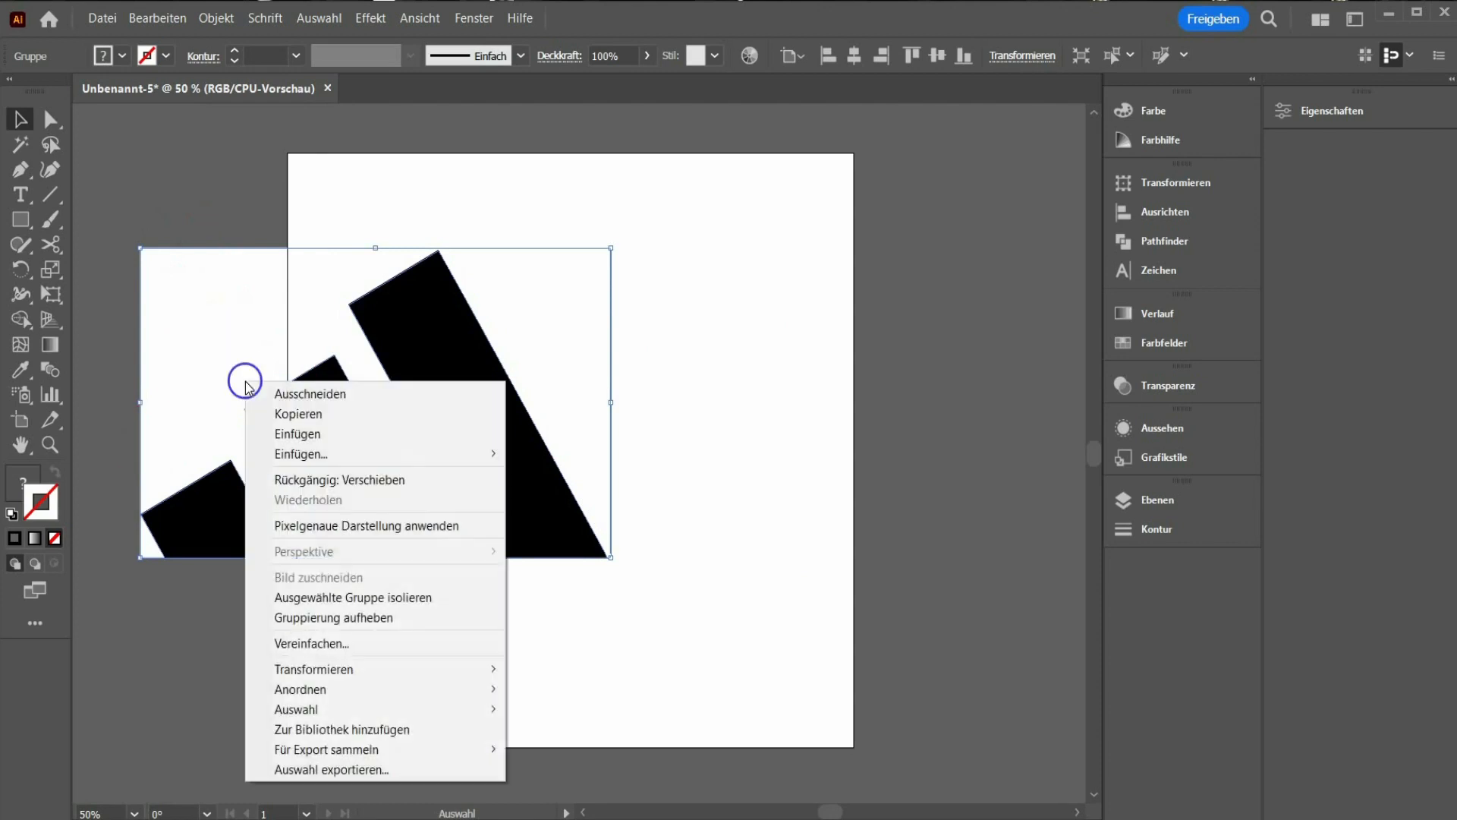
pyautogui.click(112, 144)
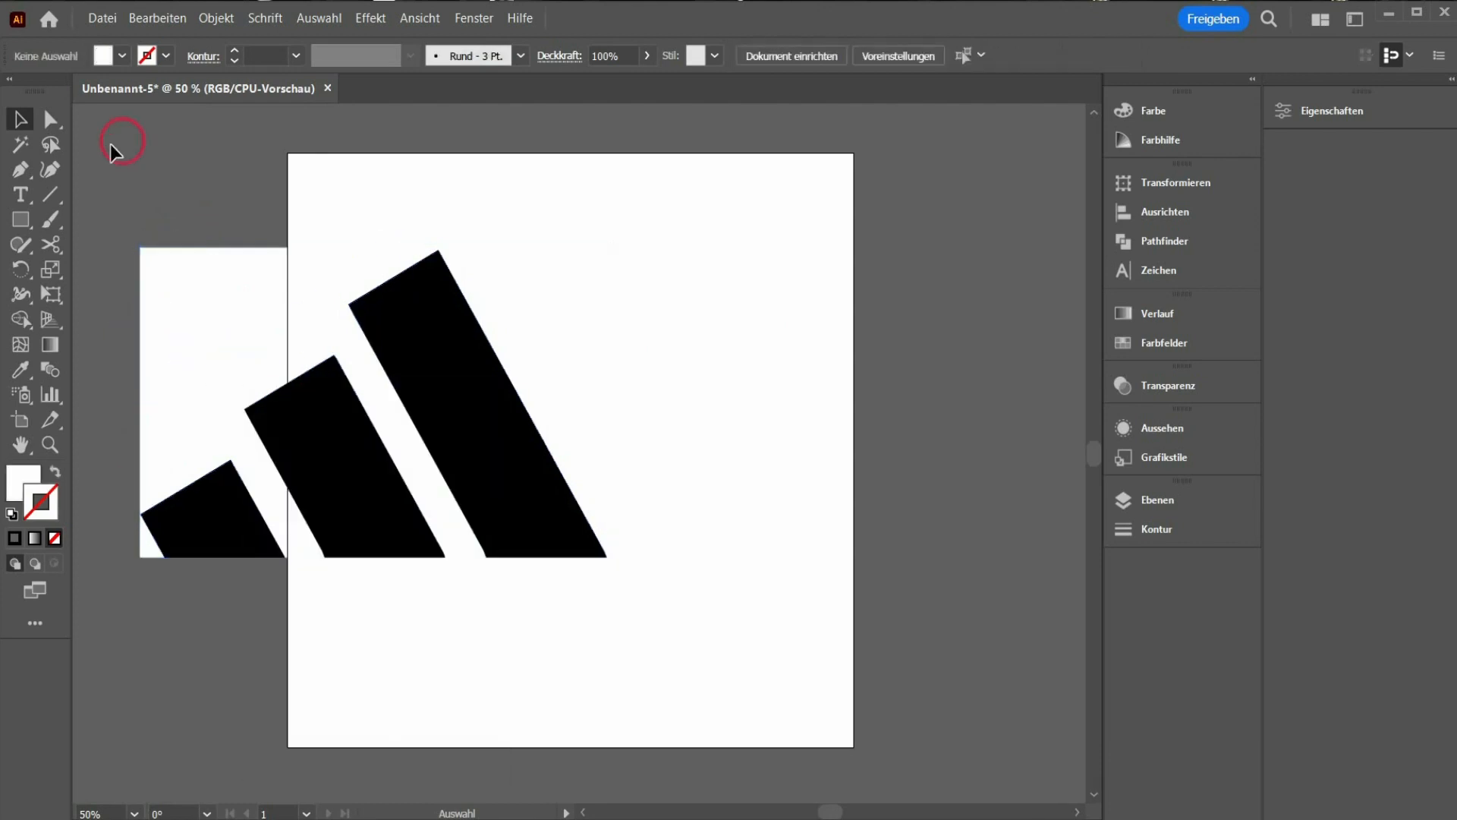
pyautogui.moveTo(529, 613); pyautogui.dragTo(631, 627)
pyautogui.click(482, 375)
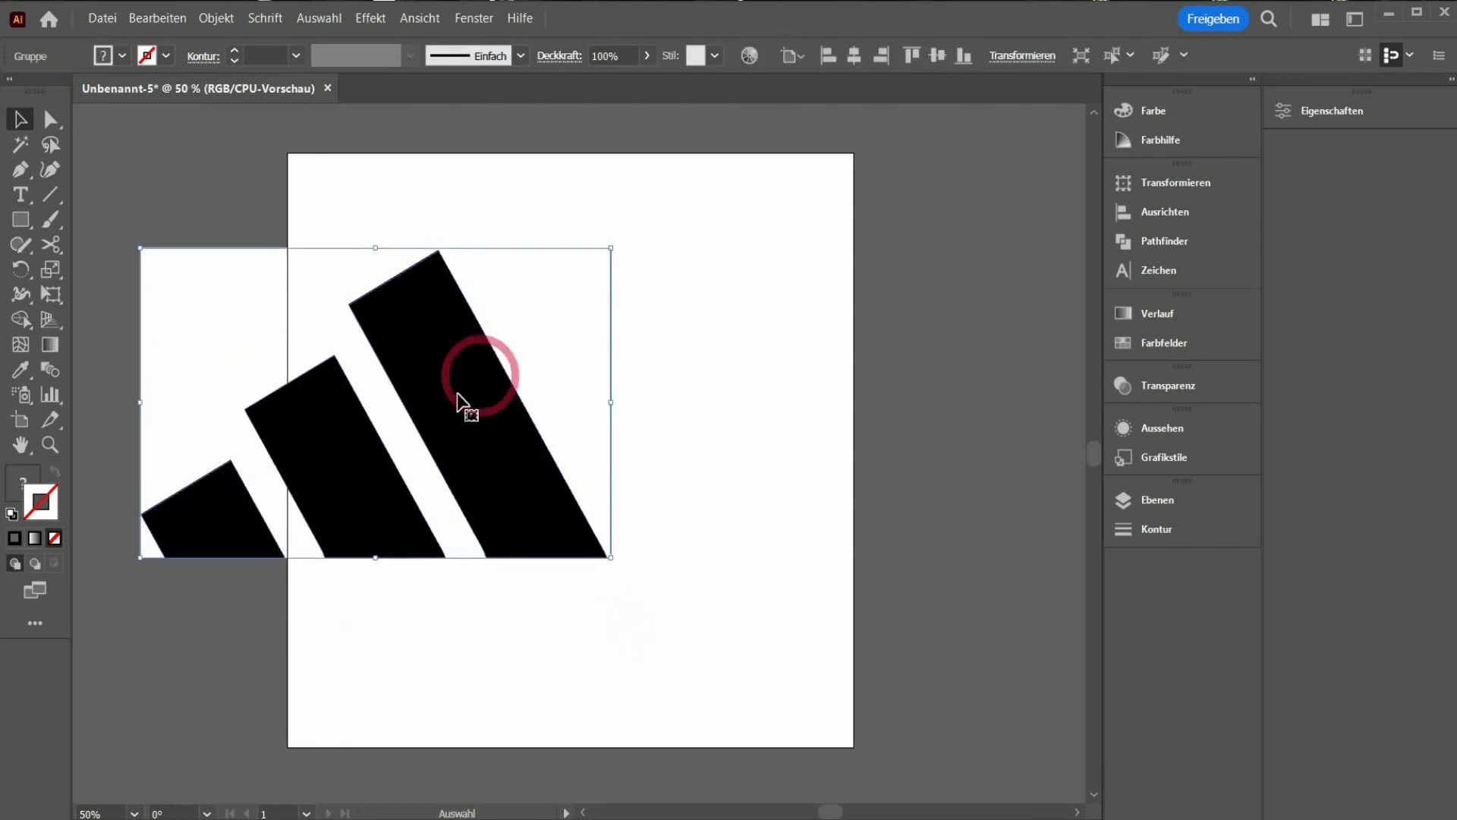
pyautogui.rightClick(461, 401)
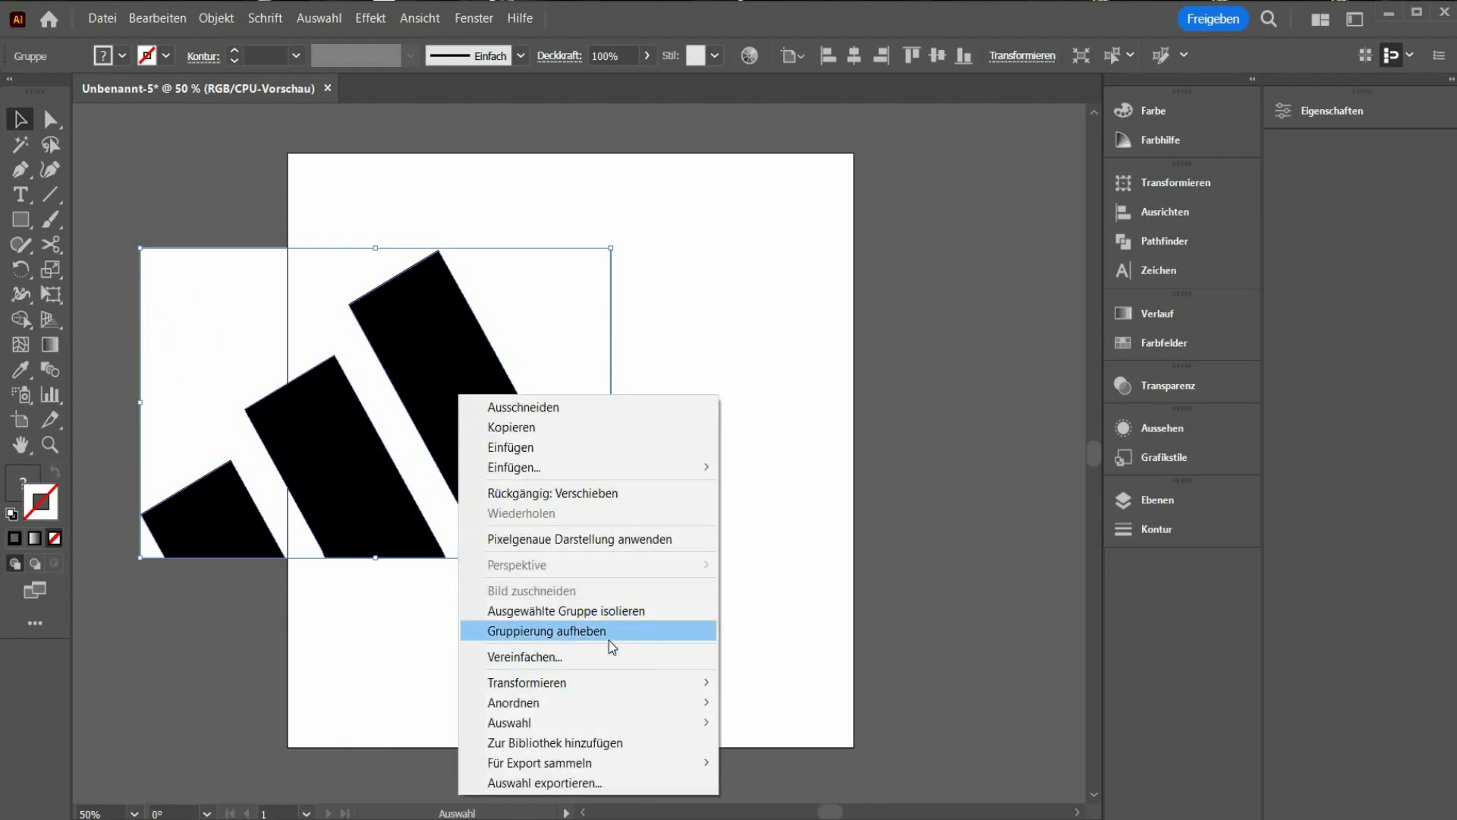
pyautogui.click(607, 632)
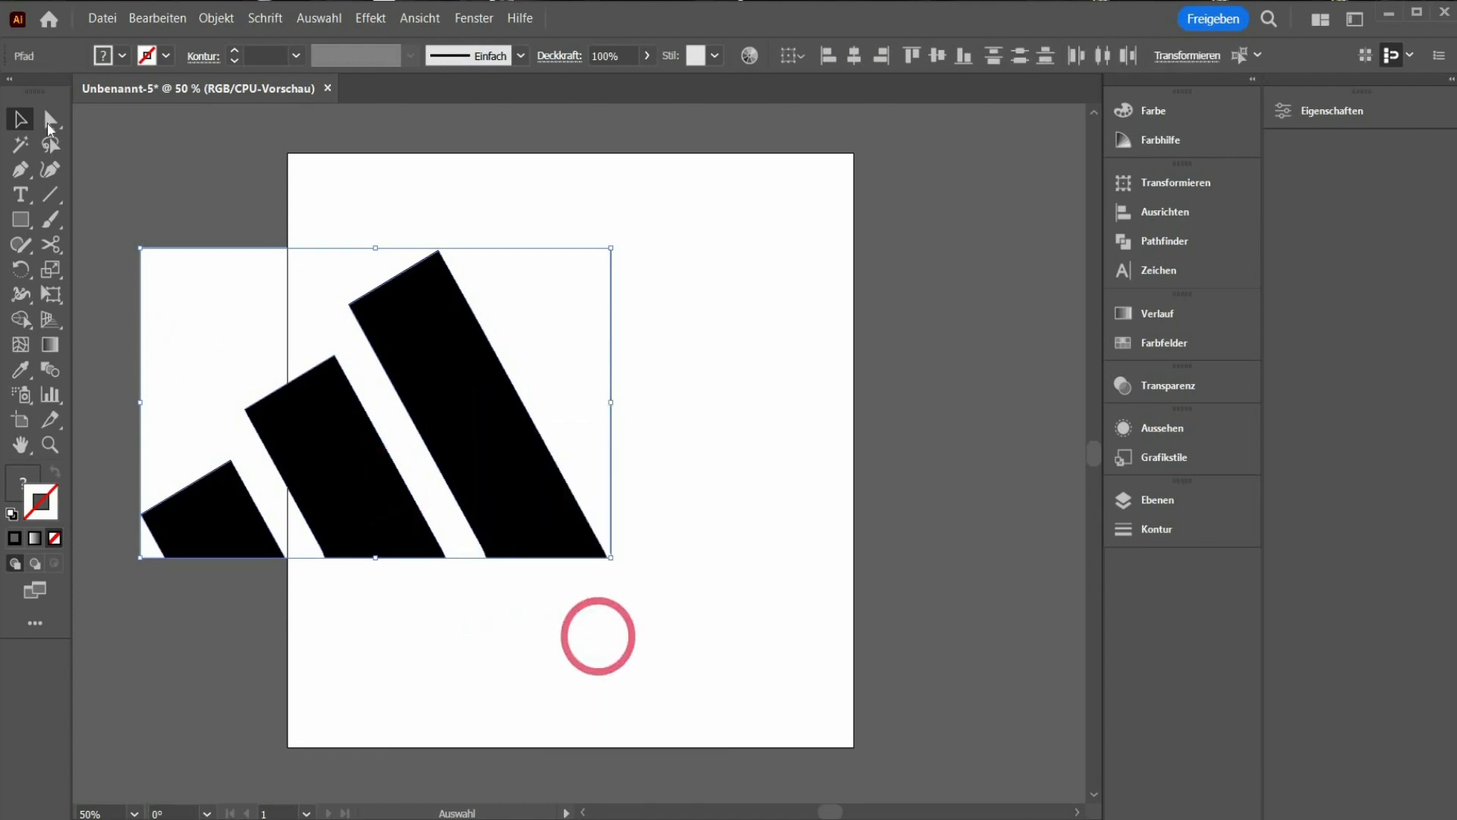
# Separate the white background shape from the black stripes with the Direct Selection tool and delete it.
pyautogui.press('a')
pyautogui.click(186, 323)
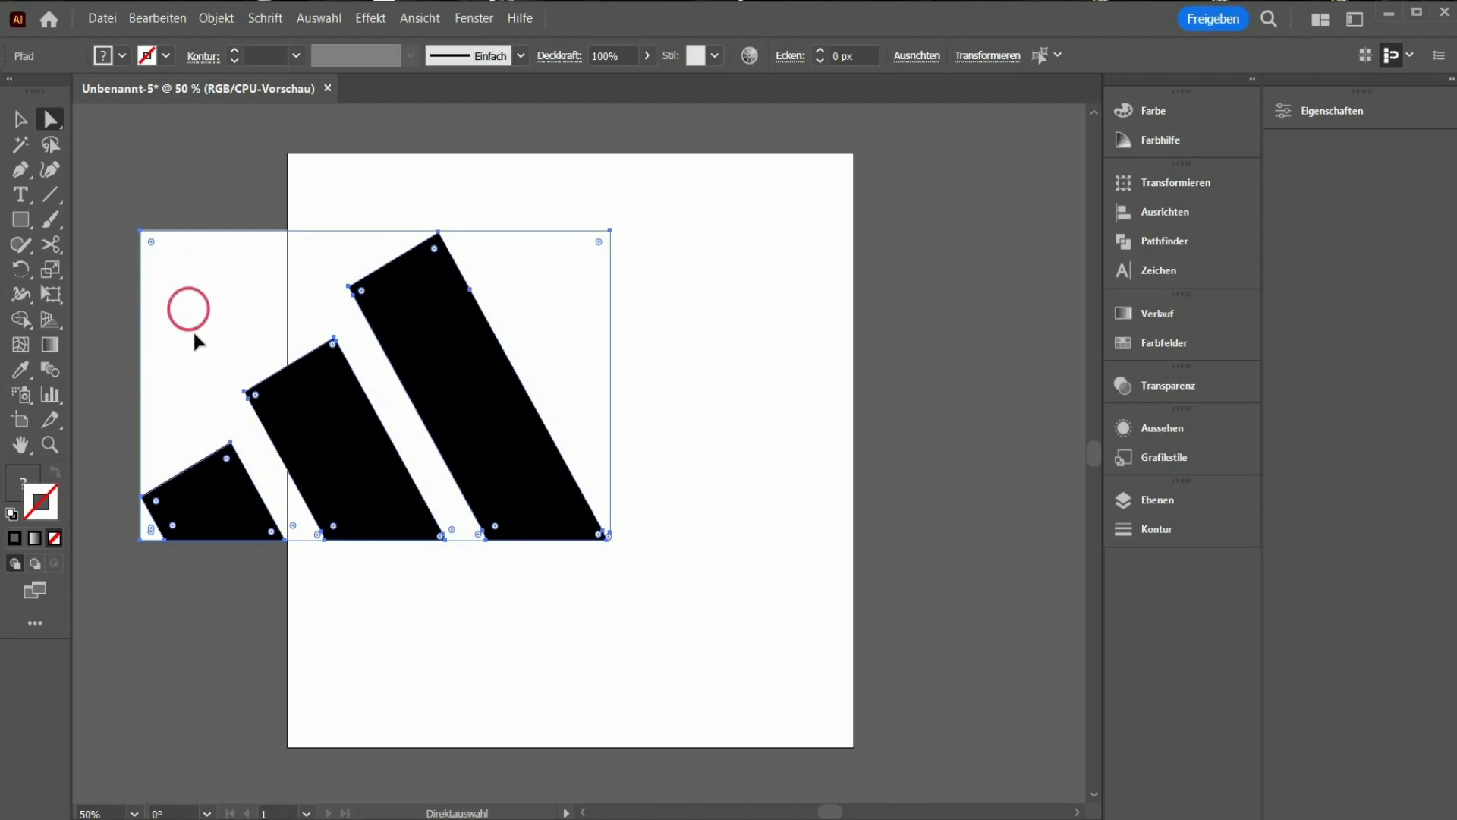
pyautogui.moveTo(192, 338); pyautogui.dragTo(201, 361)
pyautogui.hotkey('ctrl', 'z')
pyautogui.click(244, 332)
pyautogui.click(390, 314)
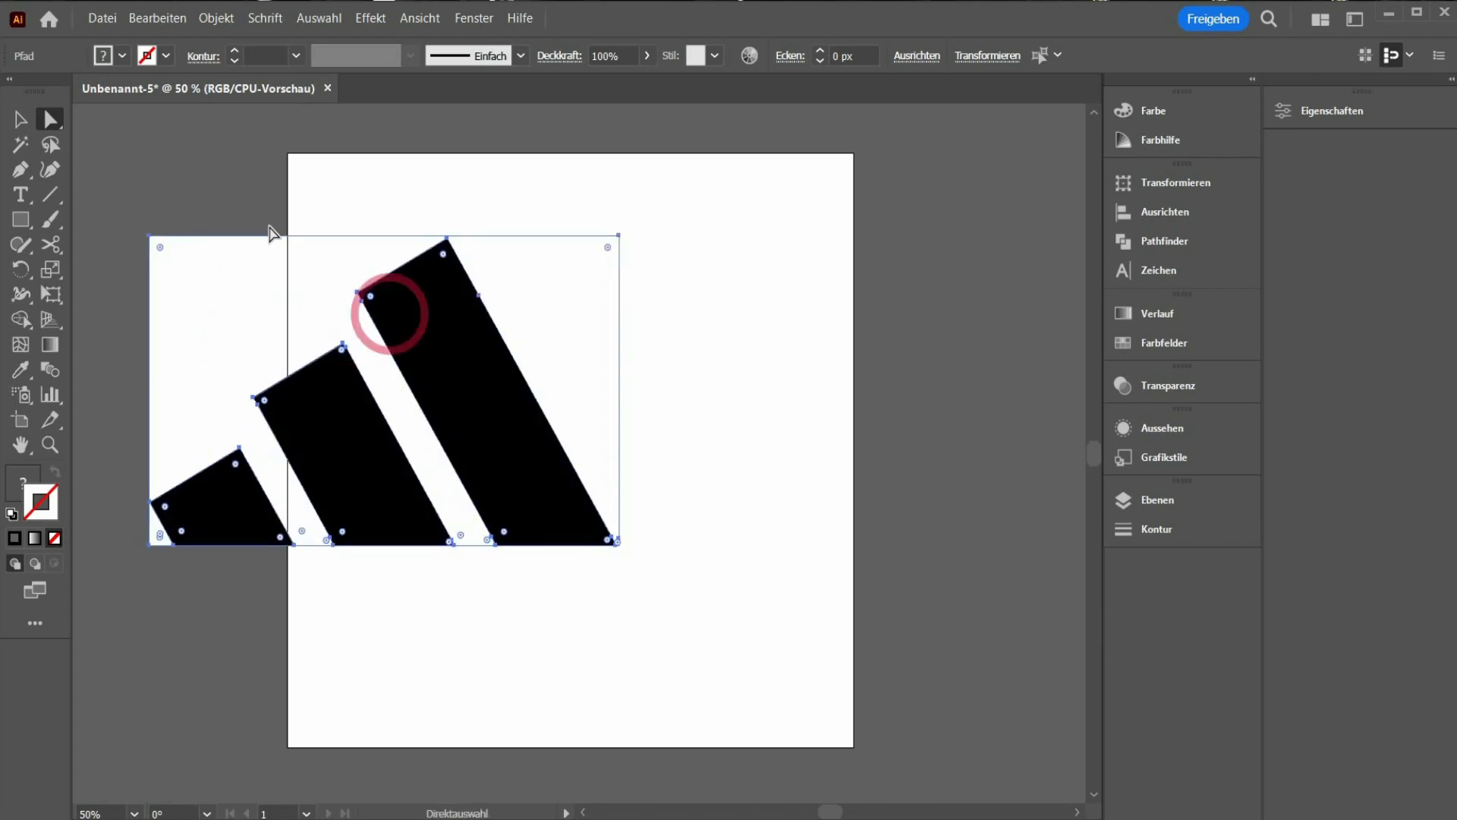
pyautogui.click(270, 199)
pyautogui.click(271, 299)
pyautogui.moveTo(297, 283); pyautogui.dragTo(297, 281)
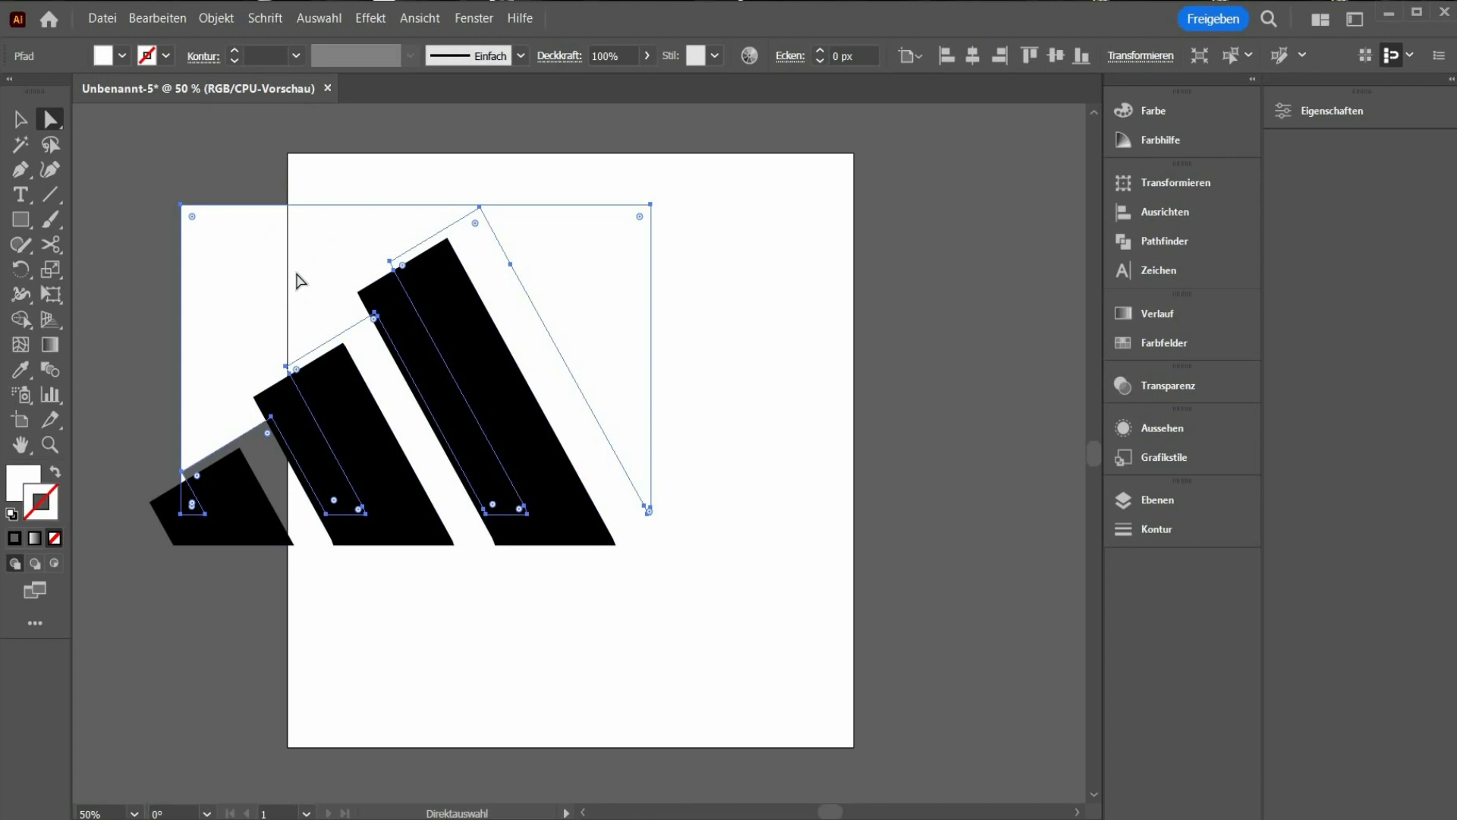
pyautogui.press('BackSpace')
# Move the three black stripes together to the centre of the artboard.
pyautogui.click(21, 119)
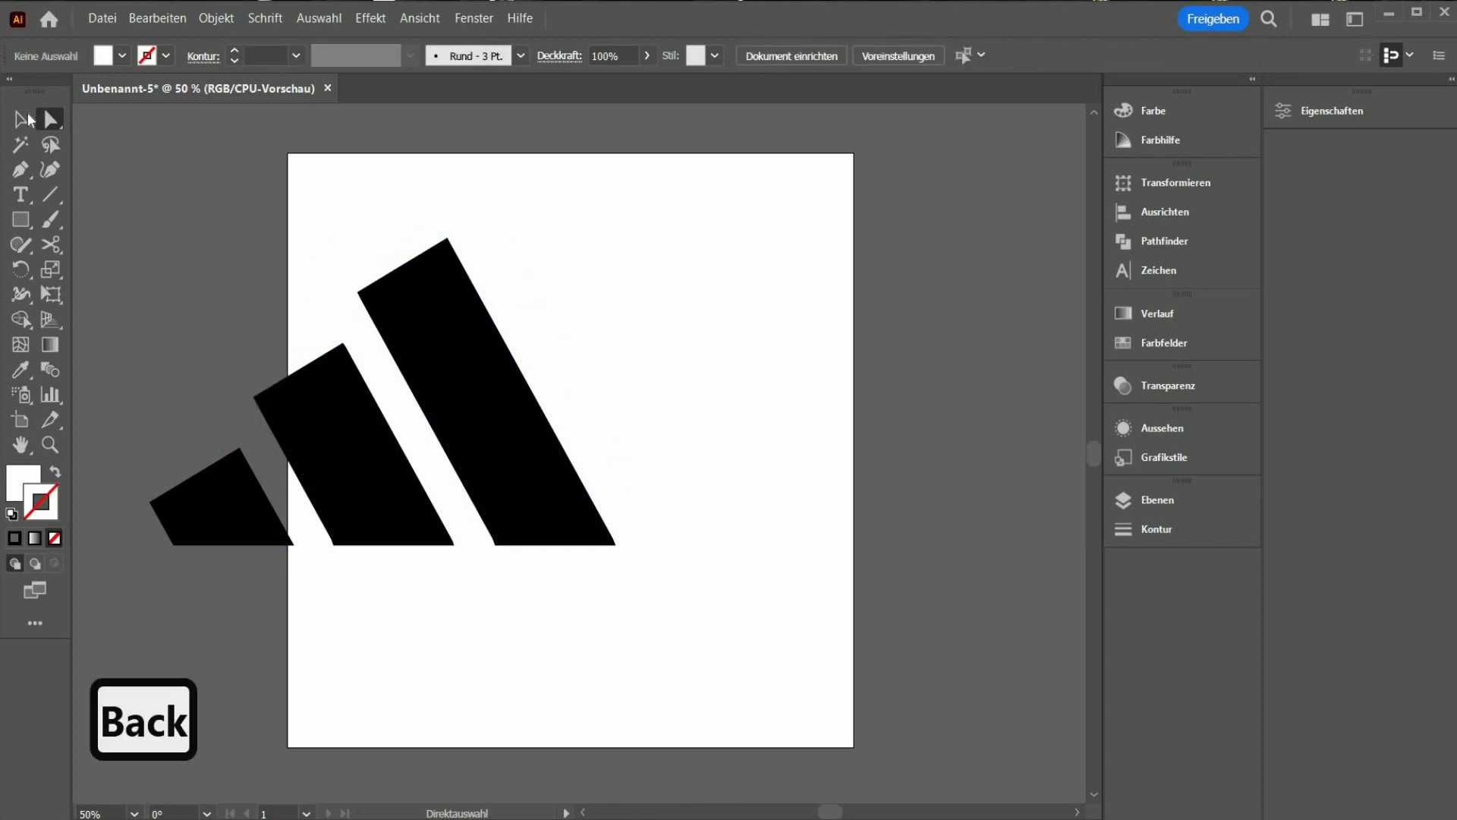
pyautogui.click(494, 471)
pyautogui.moveTo(558, 485)
pyautogui.mouseDown()
pyautogui.moveTo(719, 491)
pyautogui.moveTo(714, 514)
pyautogui.moveTo(797, 516)
pyautogui.moveTo(780, 527)
pyautogui.mouseUp()
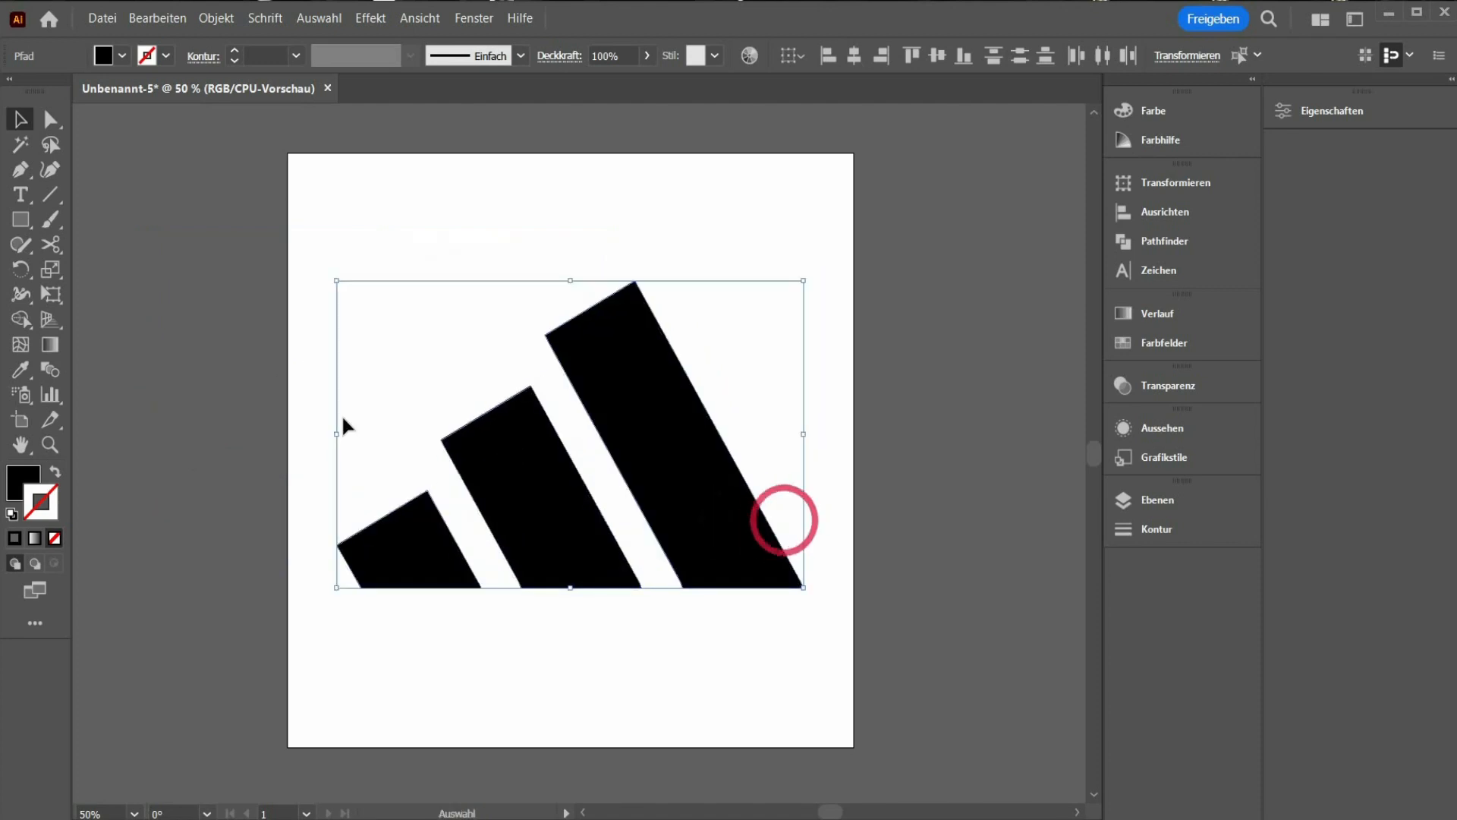
# Remove the fill from the three stripes and give them a black 1 pt stroke.
pyautogui.click(20, 493)
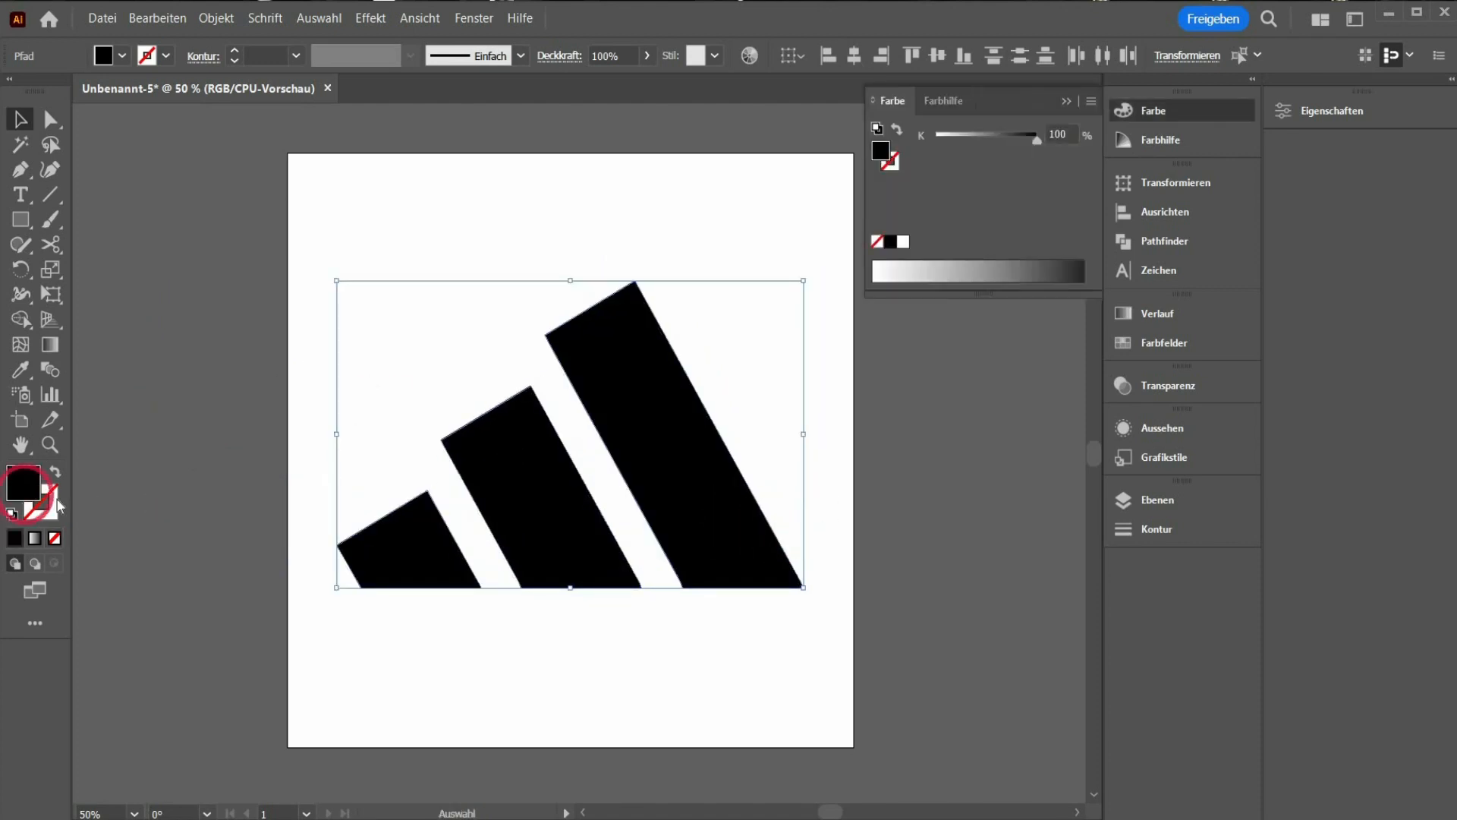
pyautogui.click(54, 538)
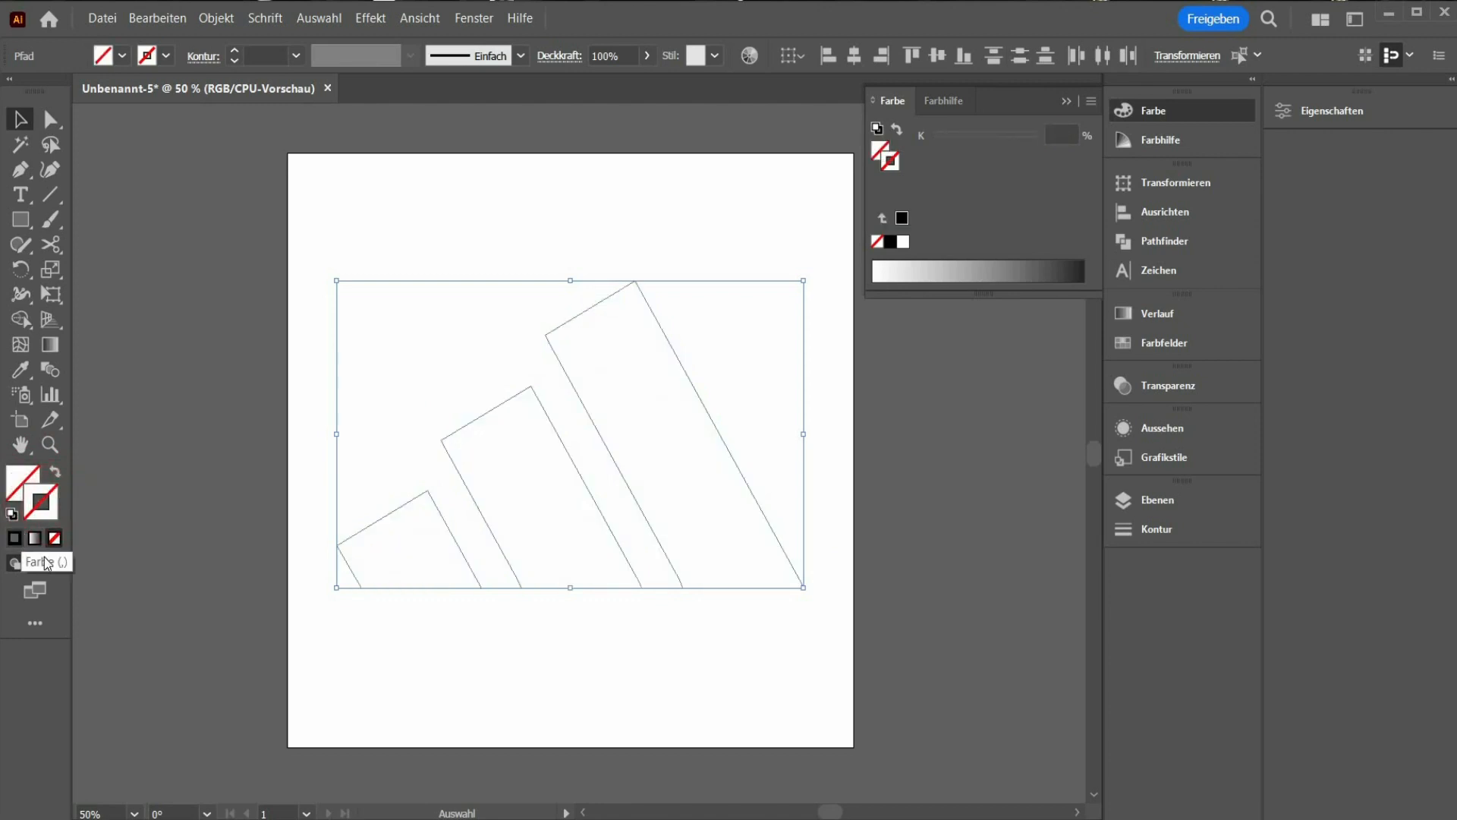
pyautogui.click(18, 539)
pyautogui.click(430, 627)
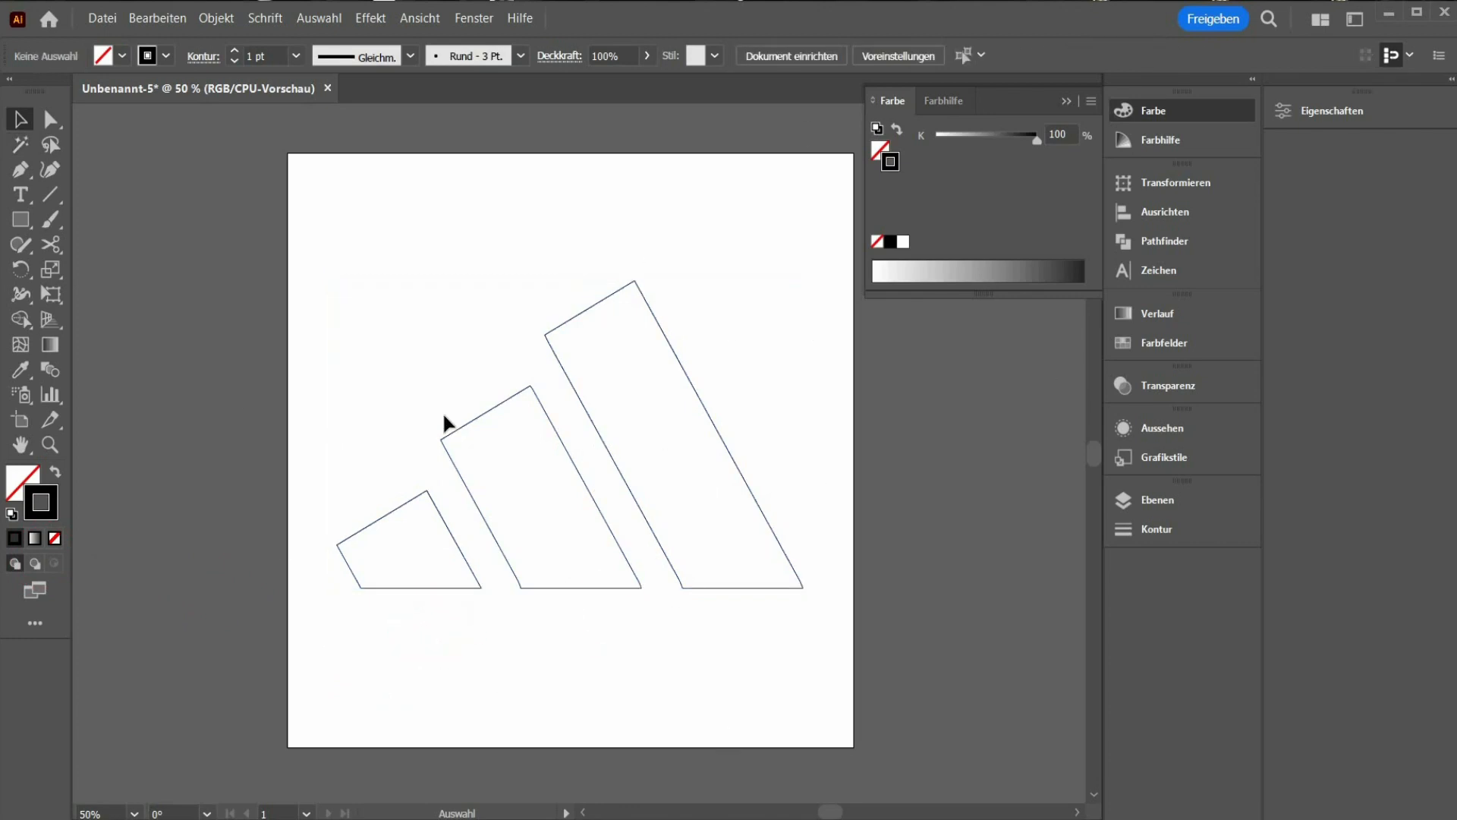
# Save the document containing the outlined logo.
pyautogui.click(102, 19)
pyautogui.click(156, 187)
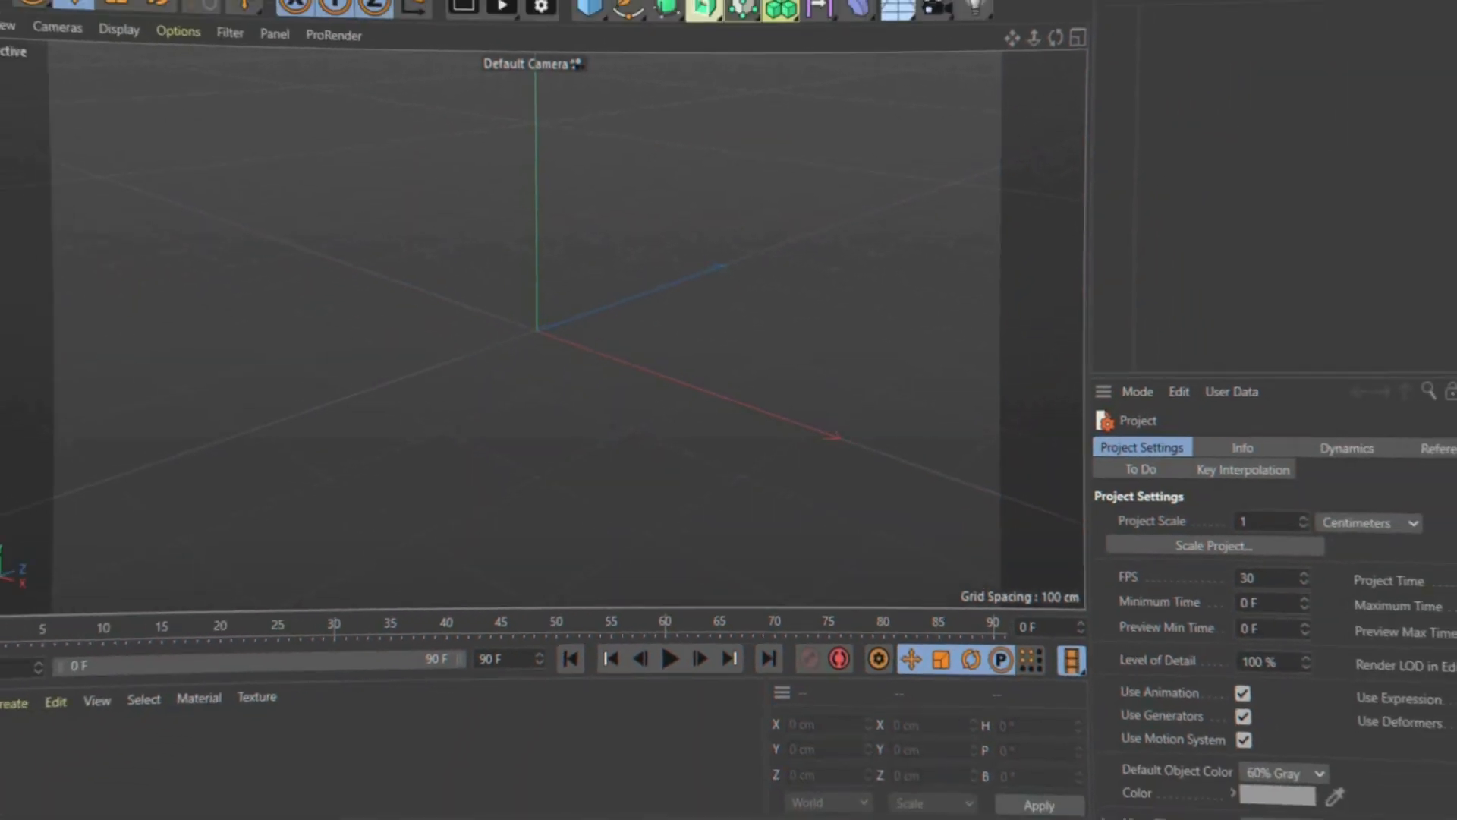
# Switch to Cinema 4D and import the Adidas Logo file as splines, opening it under the same name and title.
pyautogui.moveTo(46, 425); pyautogui.dragTo(594, 385)
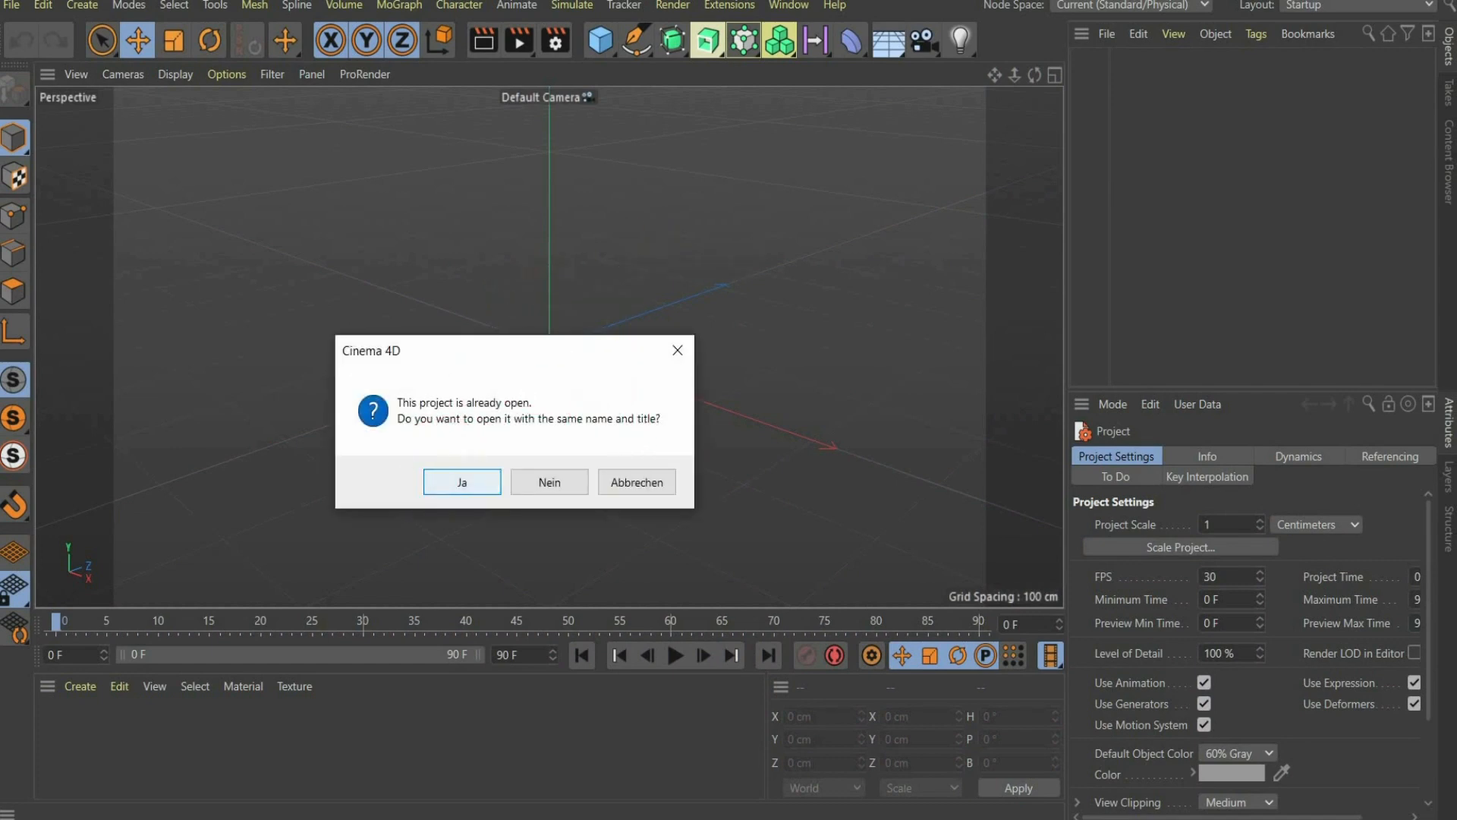
pyautogui.click(460, 483)
pyautogui.click(530, 313)
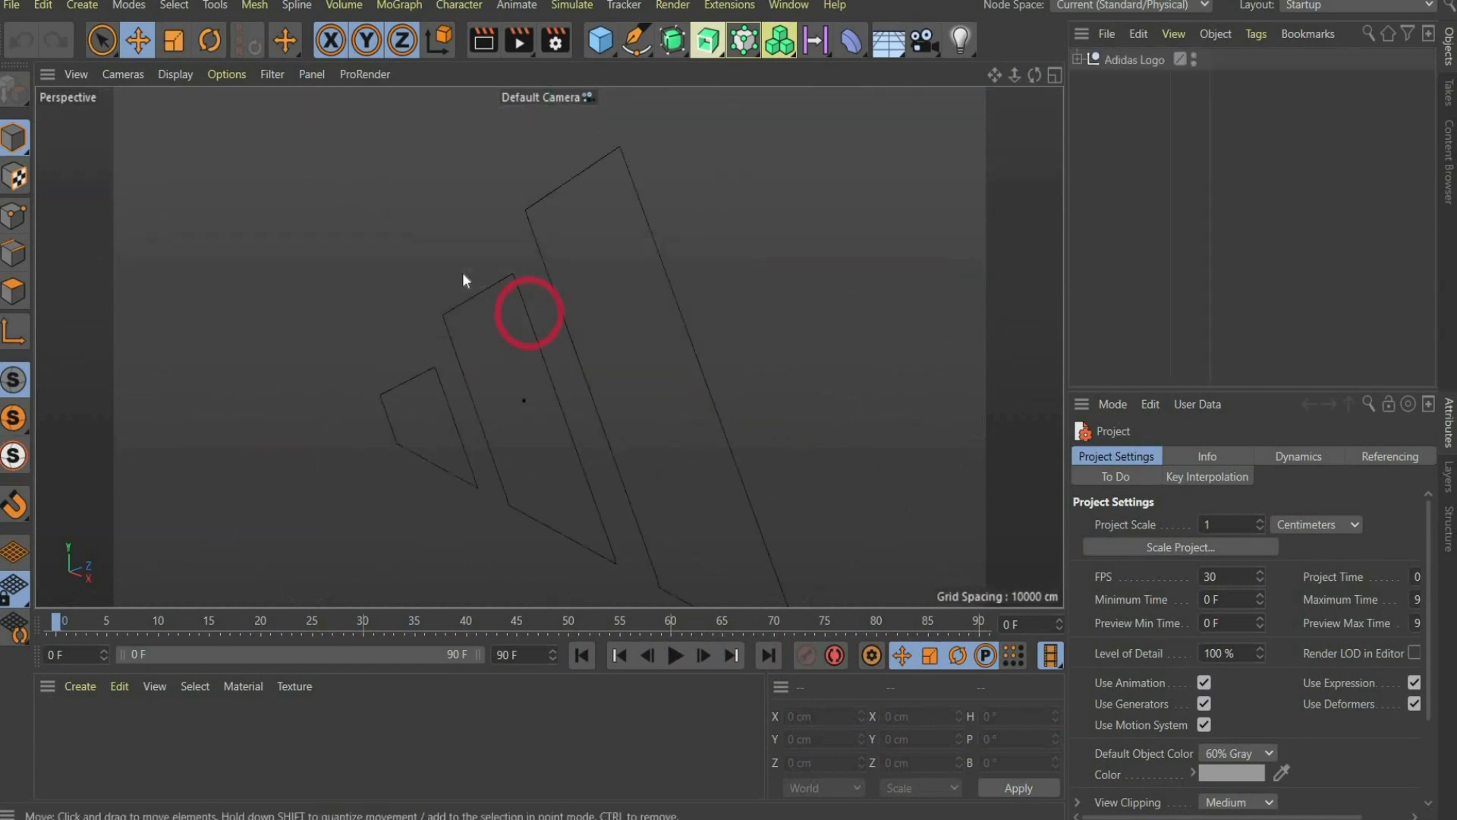
pyautogui.click(462, 272)
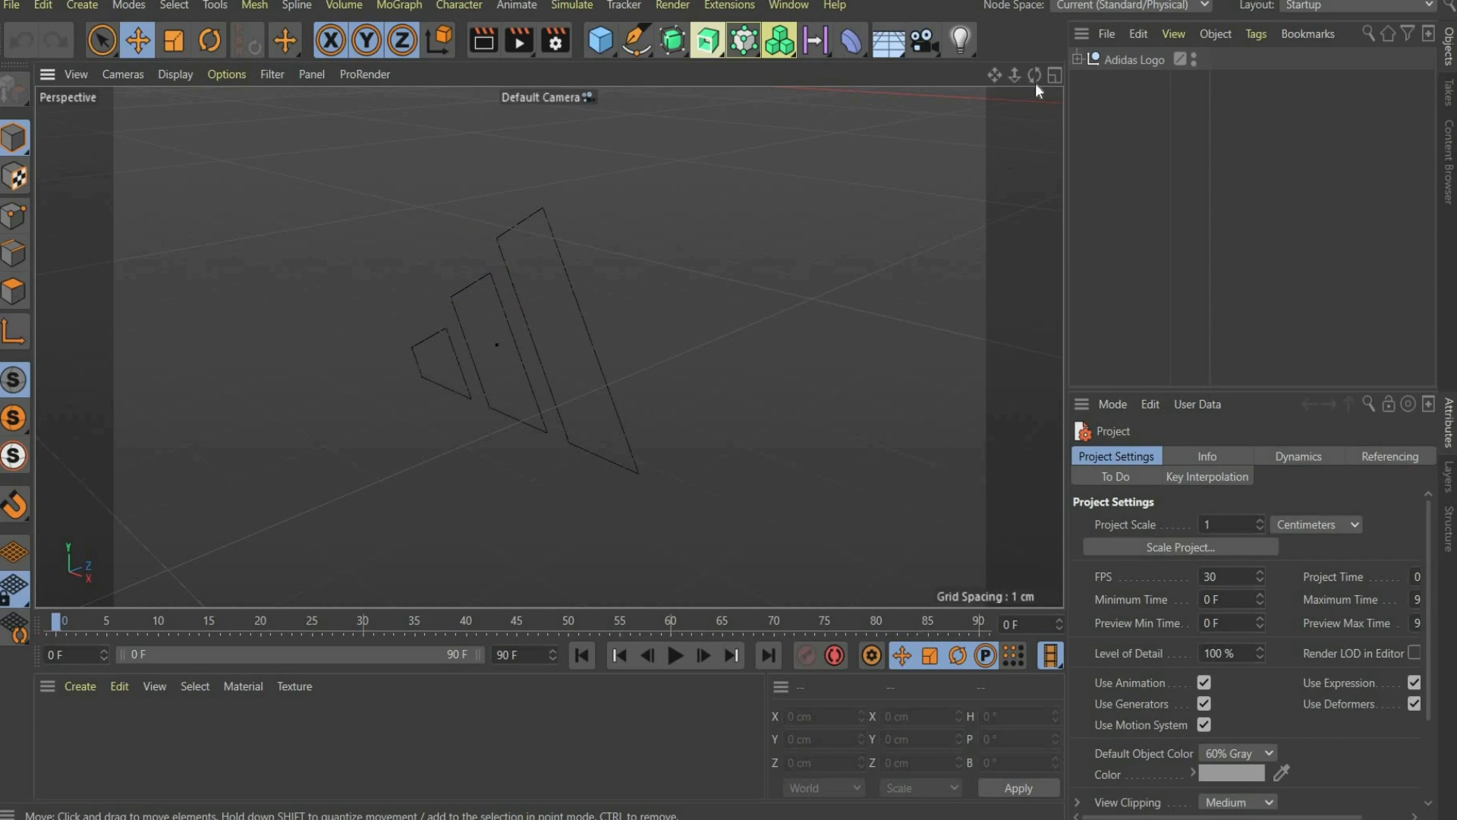
# Merge Path 1, Path 2 and Path 3 into a single spline with Connect Objects + Delete.
pyautogui.click(1078, 59)
pyautogui.click(1127, 124)
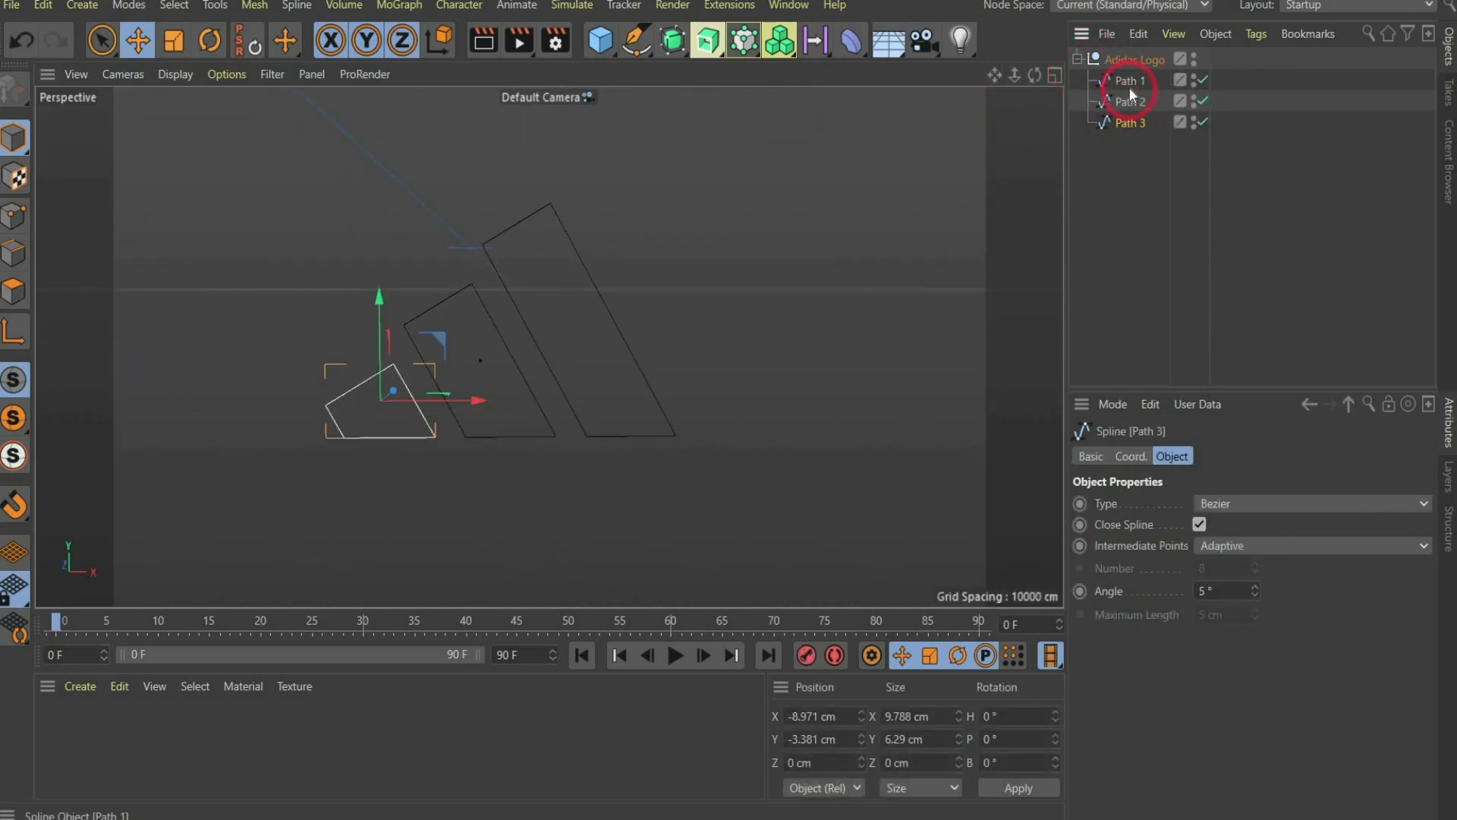
pyautogui.keyDown('shift'); pyautogui.click(1128, 88); pyautogui.keyUp('shift')
pyautogui.rightClick(1130, 88)
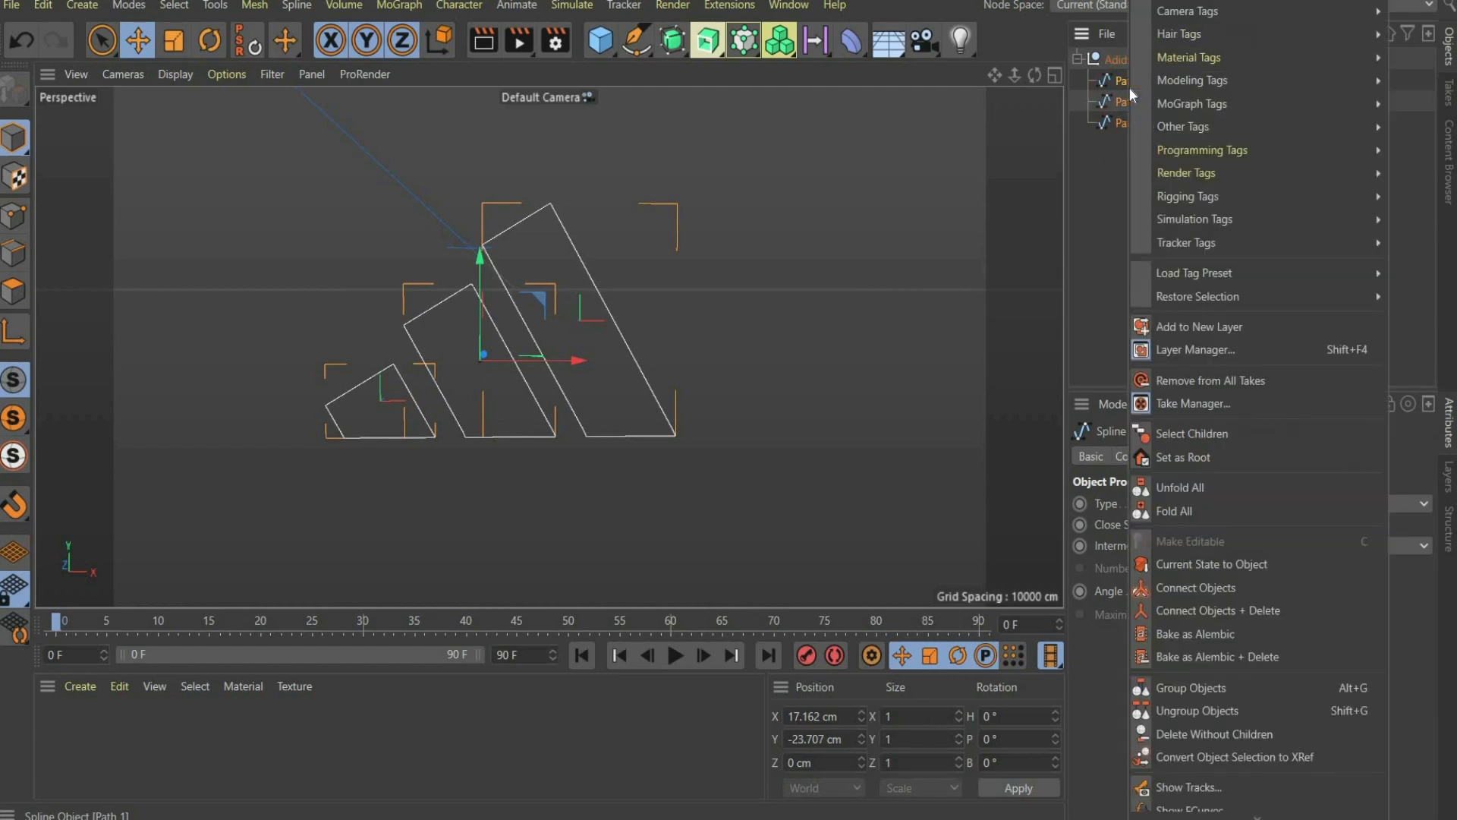
pyautogui.click(1255, 611)
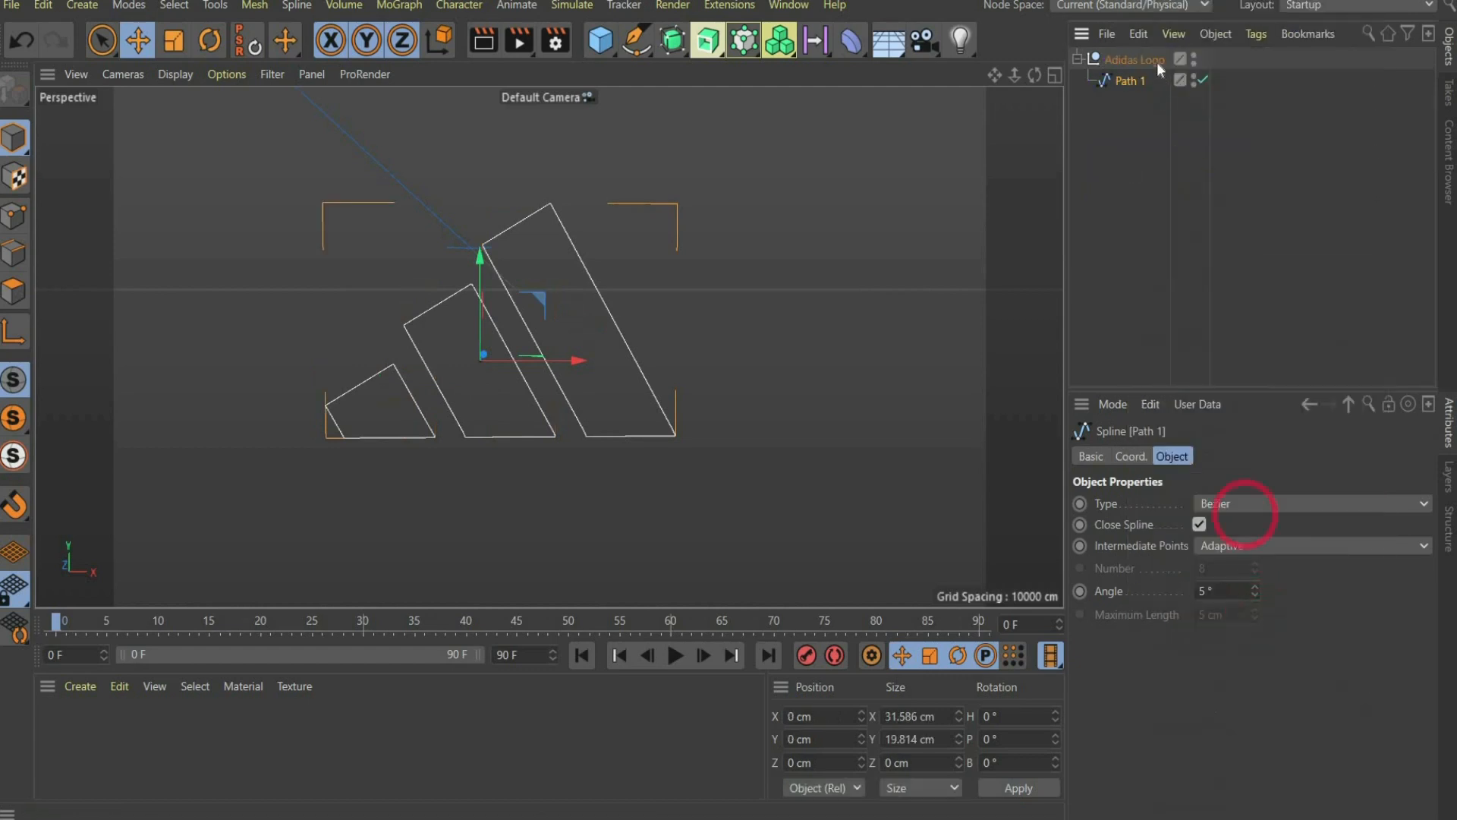
# Take the merged Path 1 spline out of the Adidas Logo null and delete the empty null.
pyautogui.moveTo(1134, 50); pyautogui.dragTo(1138, 52)
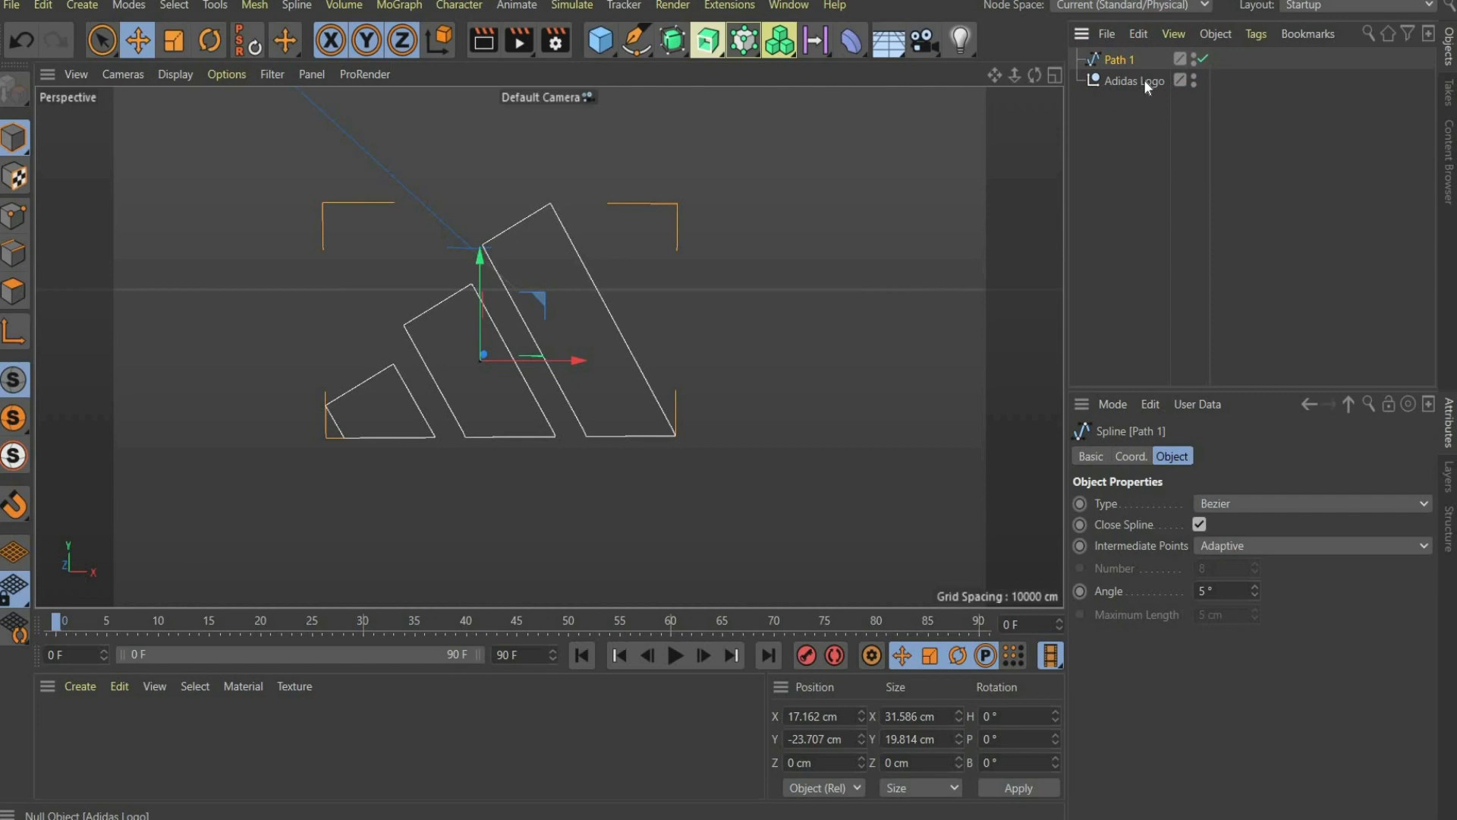
pyautogui.click(1145, 79)
pyautogui.press('BackSpace')
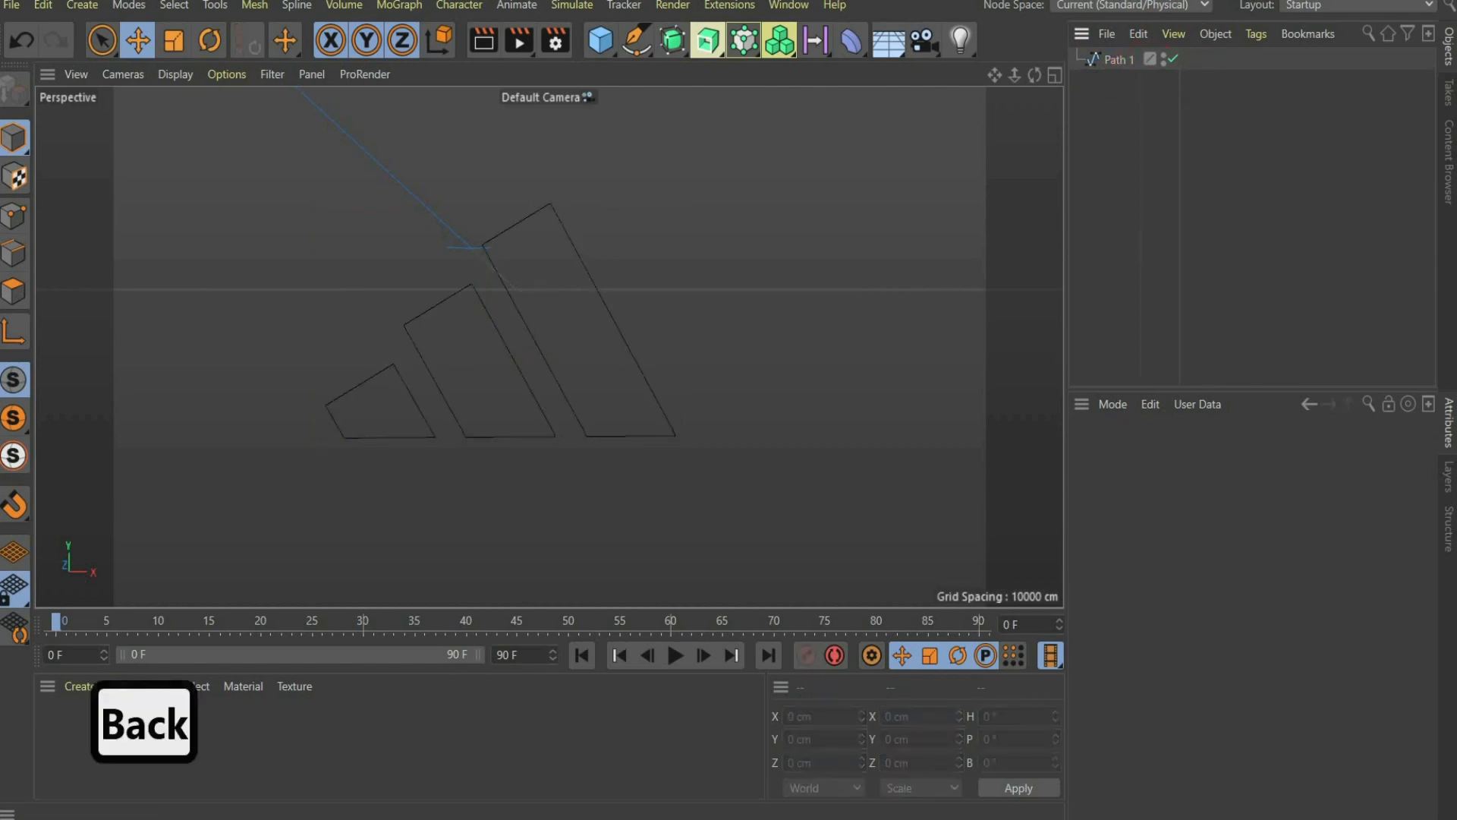
# Set the scale of the Path 1 spline to 10 on the X, Y and Z axes.
pyautogui.click(1108, 58)
pyautogui.click(1131, 456)
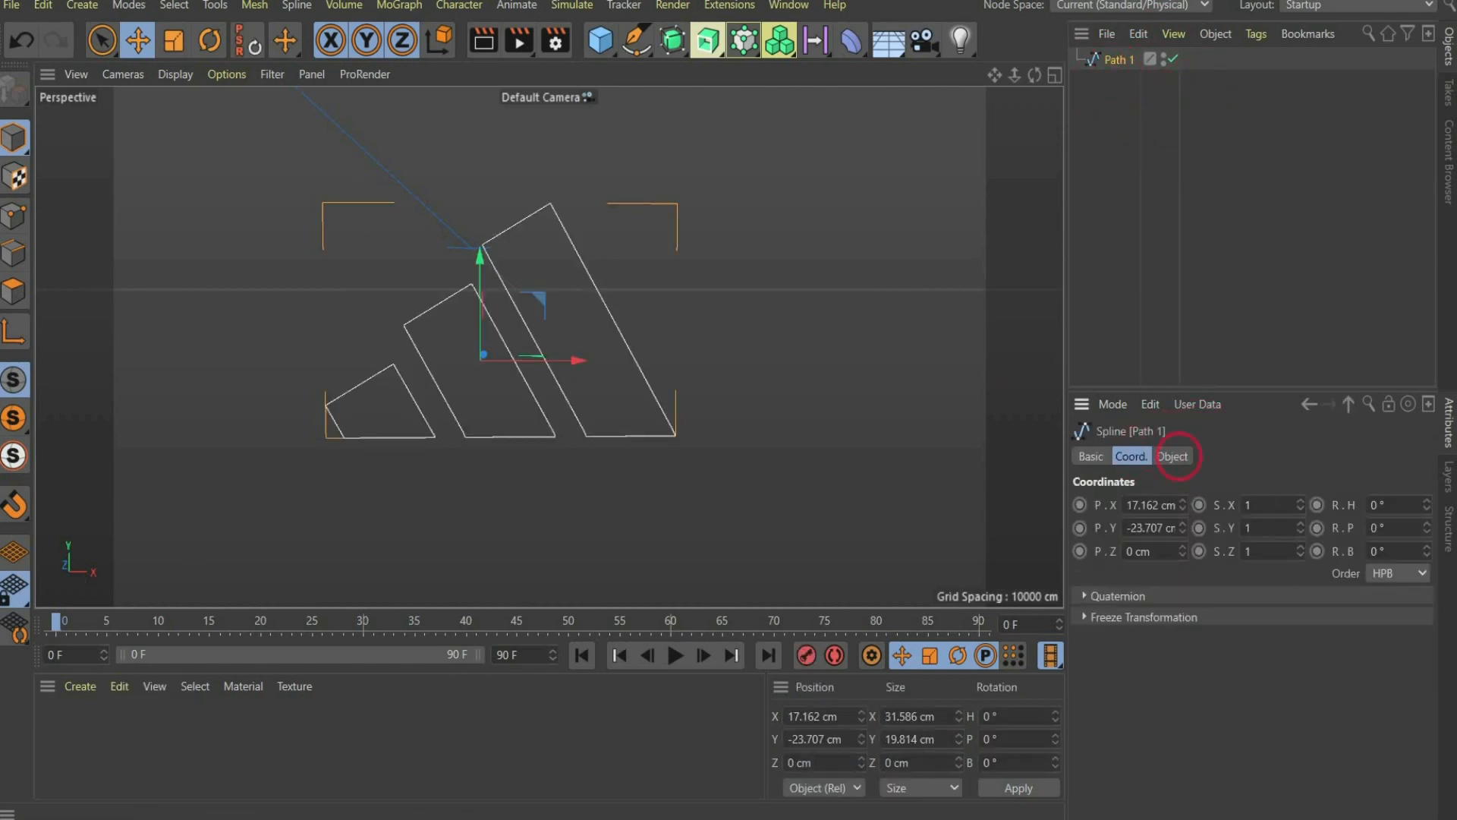
pyautogui.click(1276, 505)
pyautogui.write('10')
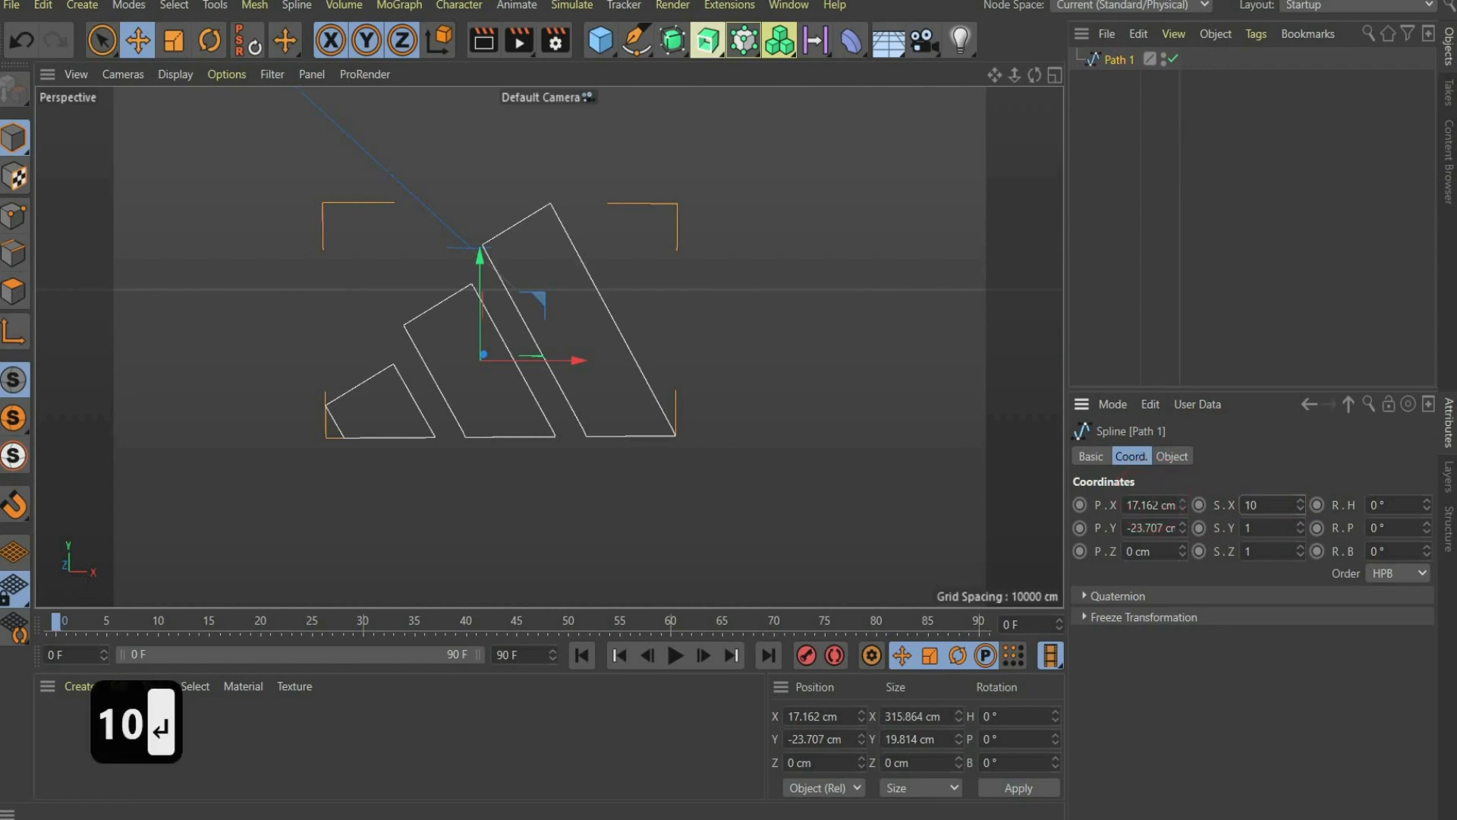
pyautogui.press('Return')
pyautogui.write('10')
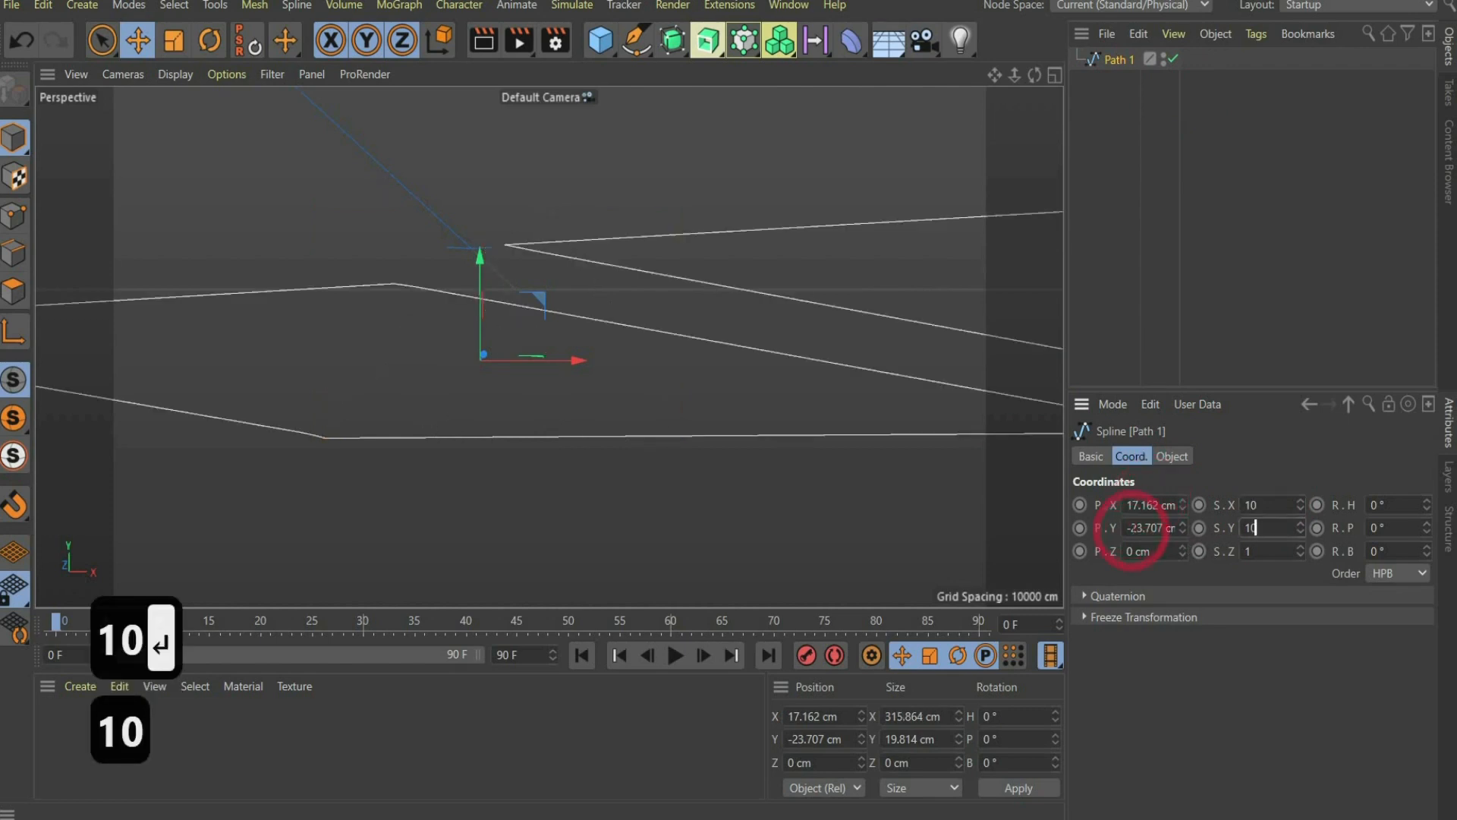
pyautogui.press('Return')
pyautogui.click(1261, 551)
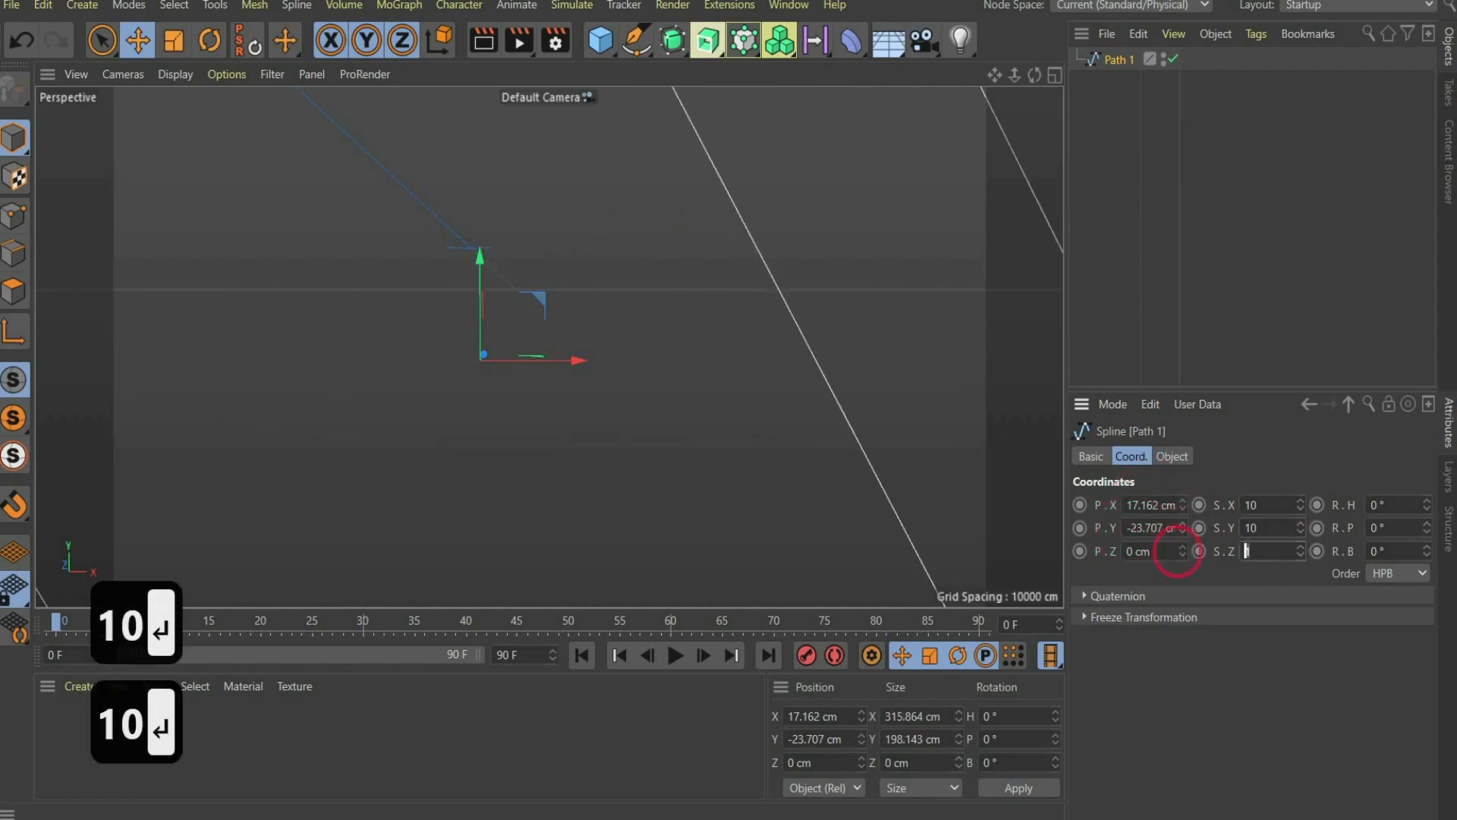
pyautogui.write('10')
pyautogui.press('Return')
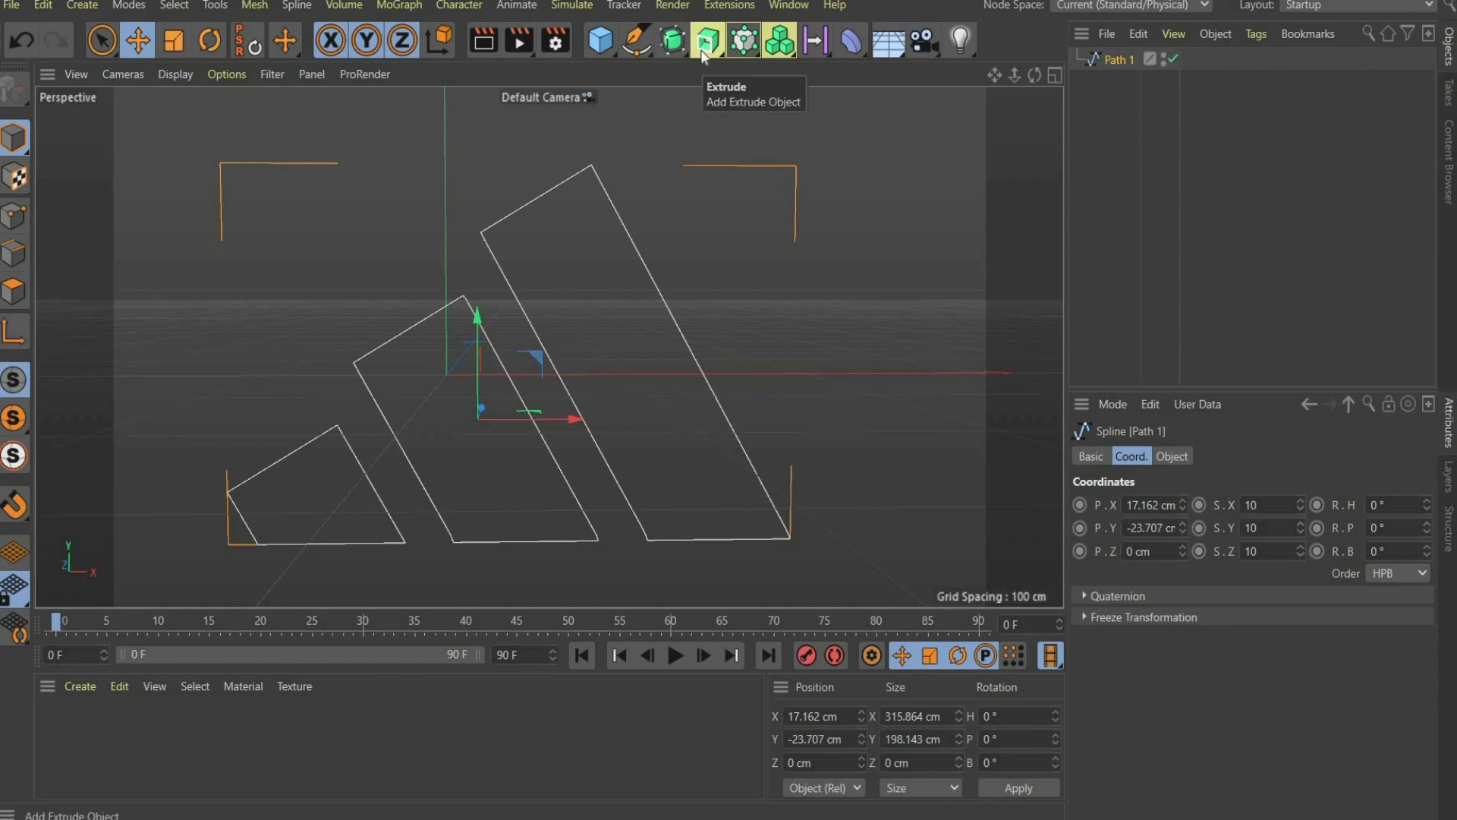
# Add an Extrude generator as the parent of Path 1 and show the generator's object properties.
pyautogui.moveTo(700, 49); pyautogui.dragTo(757, 64)
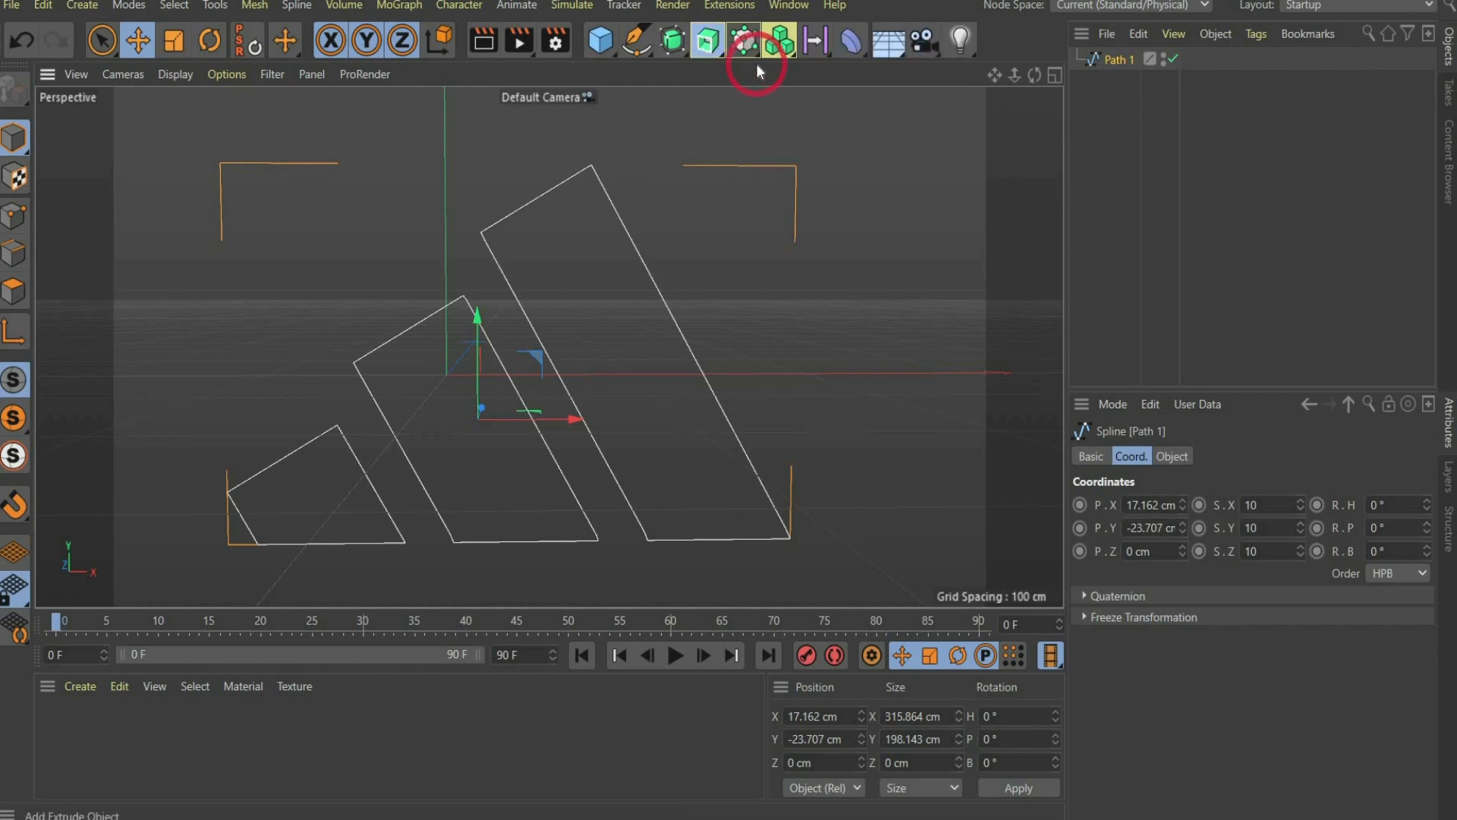
pyautogui.moveTo(1129, 85); pyautogui.dragTo(1036, 75)
pyautogui.click(540, 299)
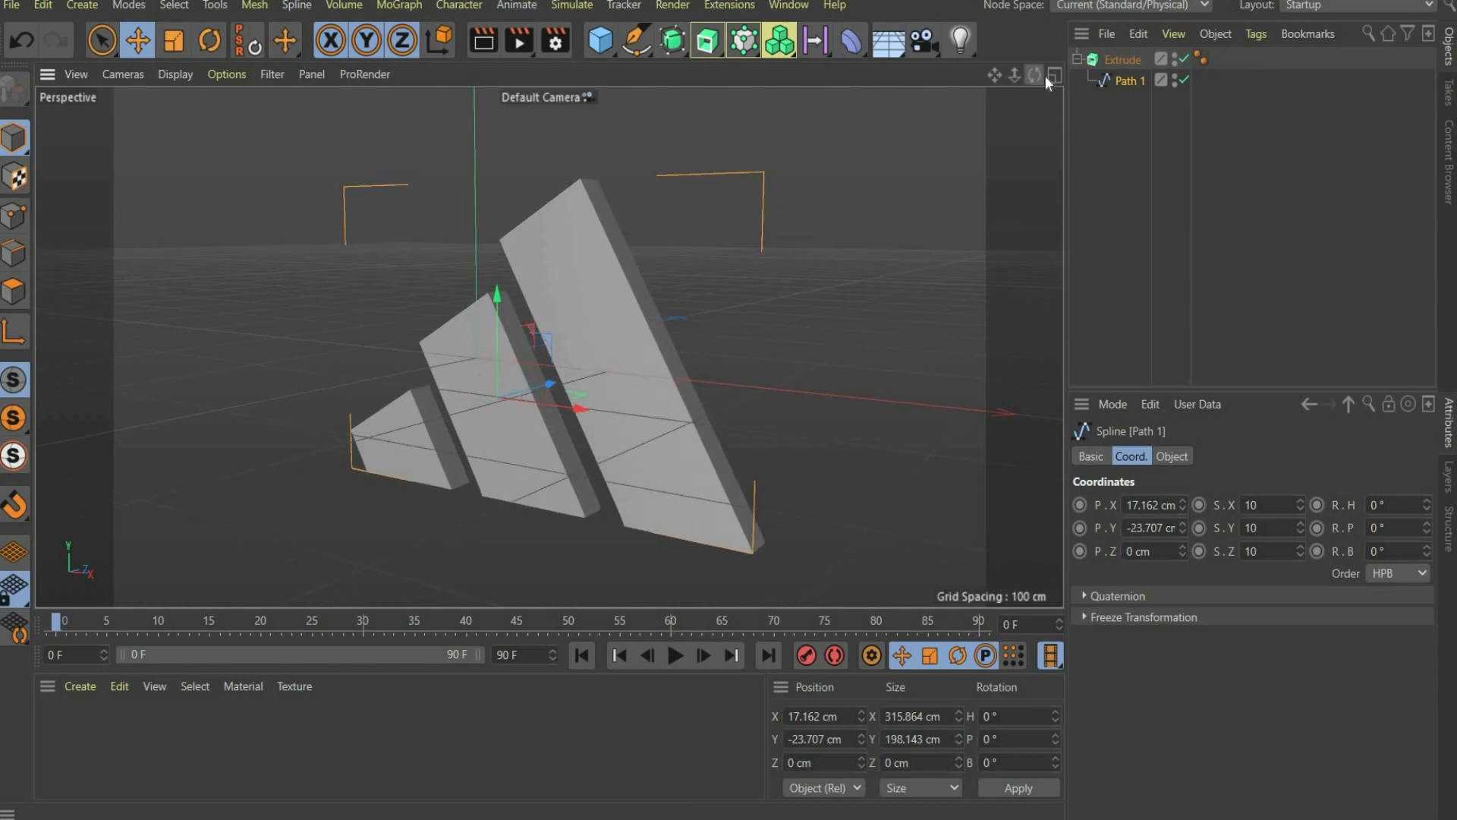
pyautogui.click(1131, 61)
pyautogui.click(1212, 458)
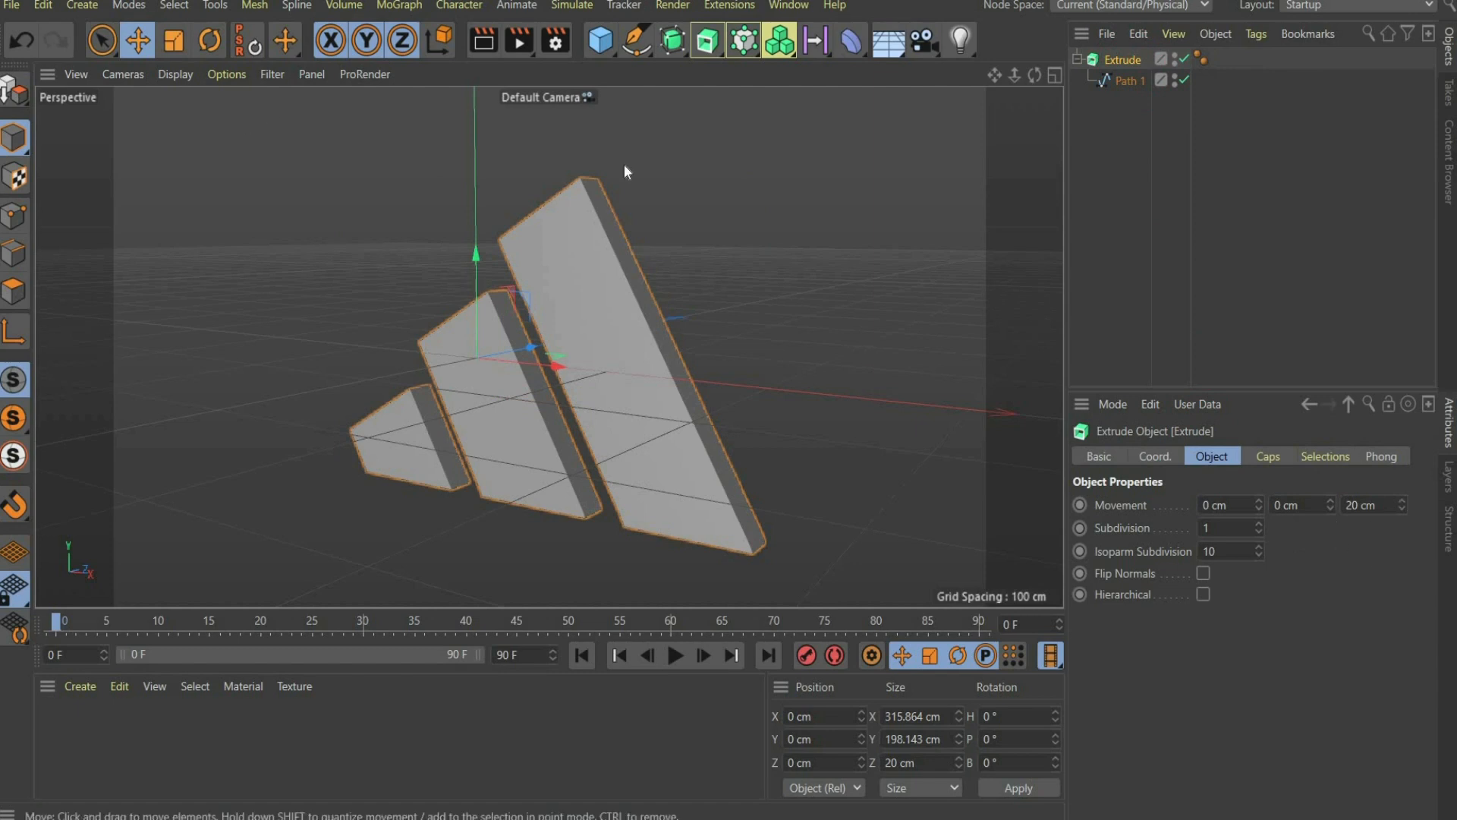
# Add a Plane object and set its orientation to +Z.
pyautogui.moveTo(1034, 75); pyautogui.dragTo(603, 62)
pyautogui.click(606, 55)
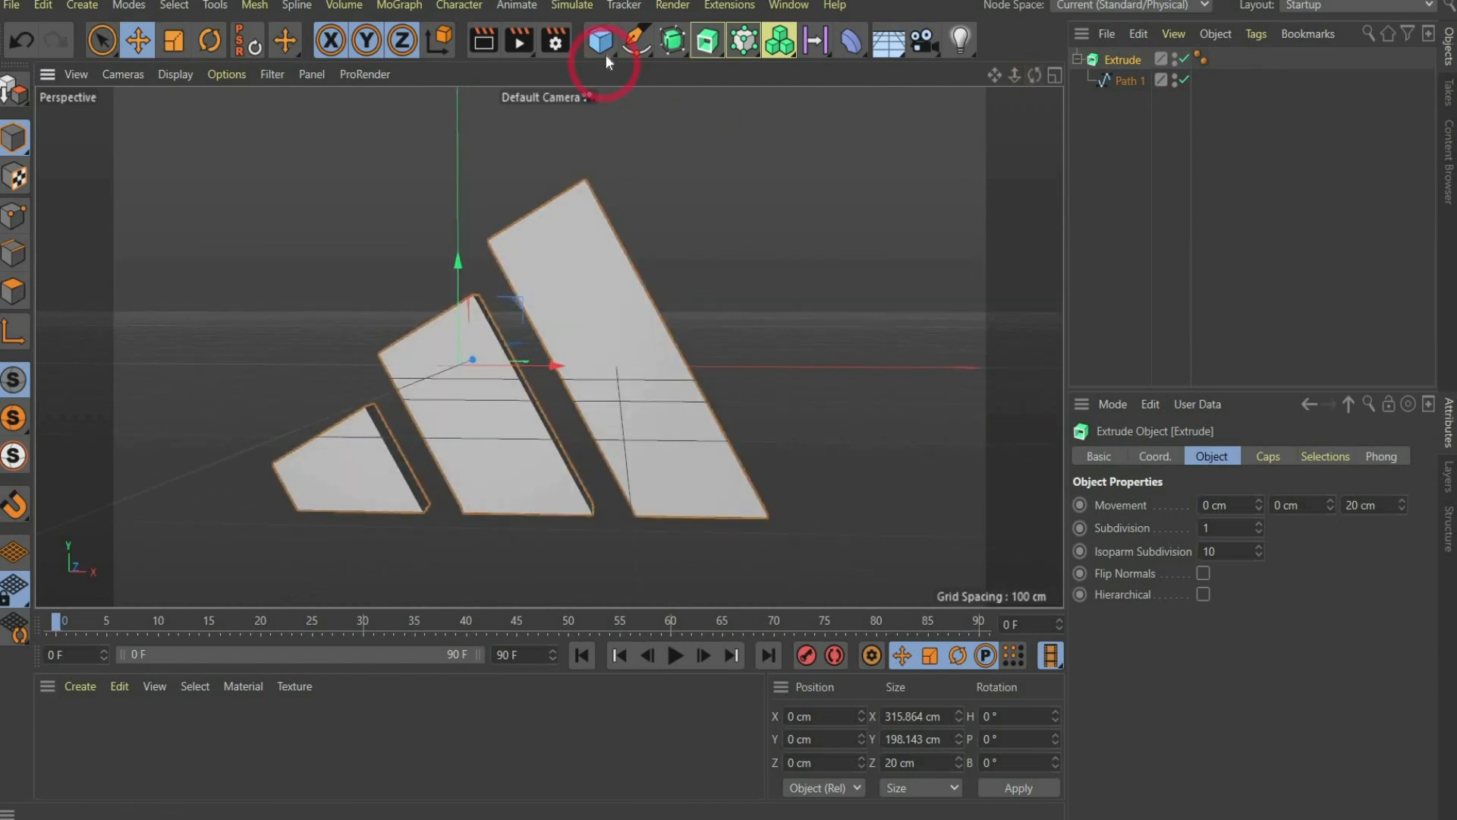
pyautogui.click(767, 106)
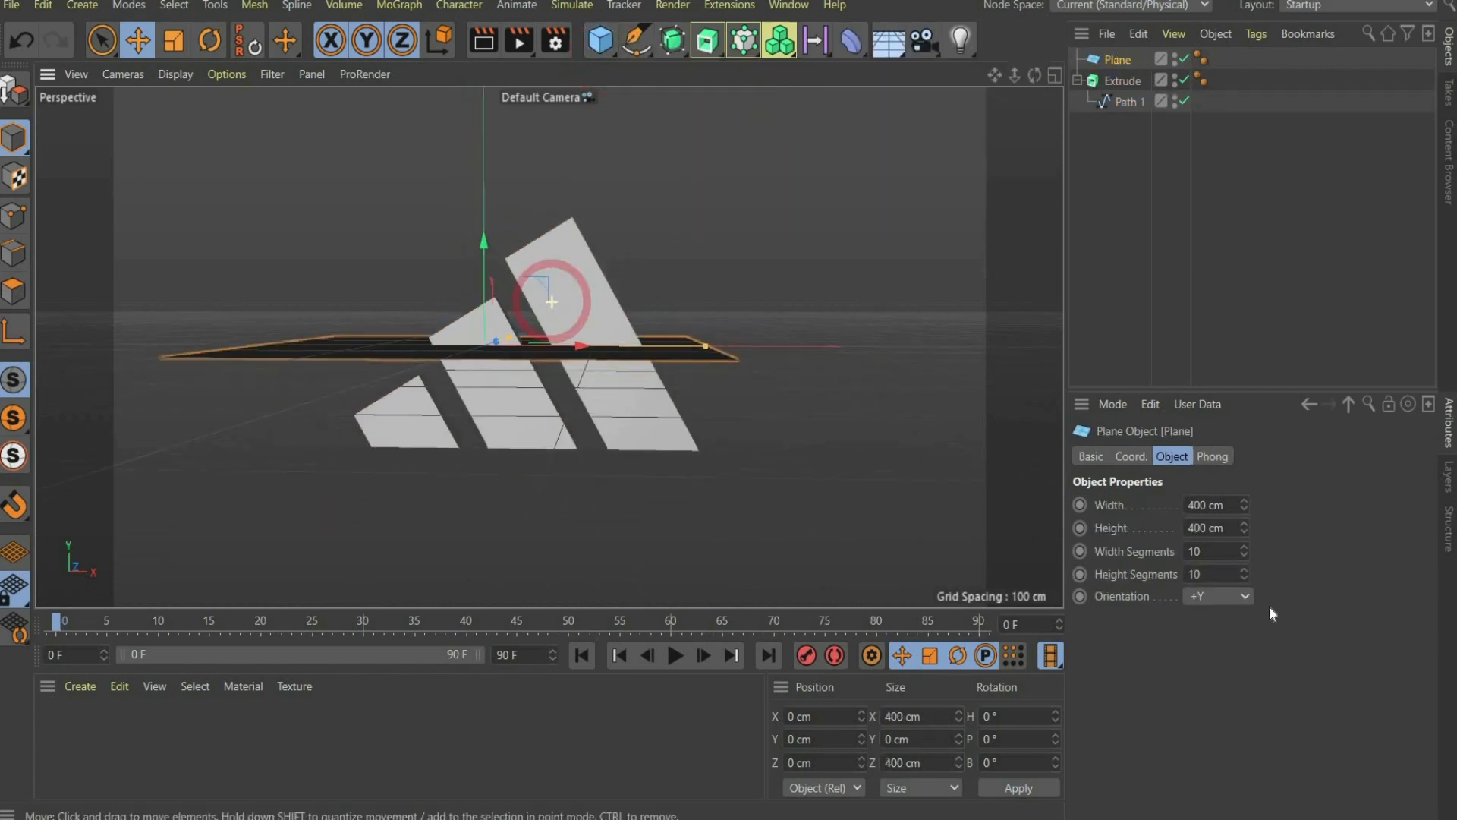
pyautogui.click(1229, 595)
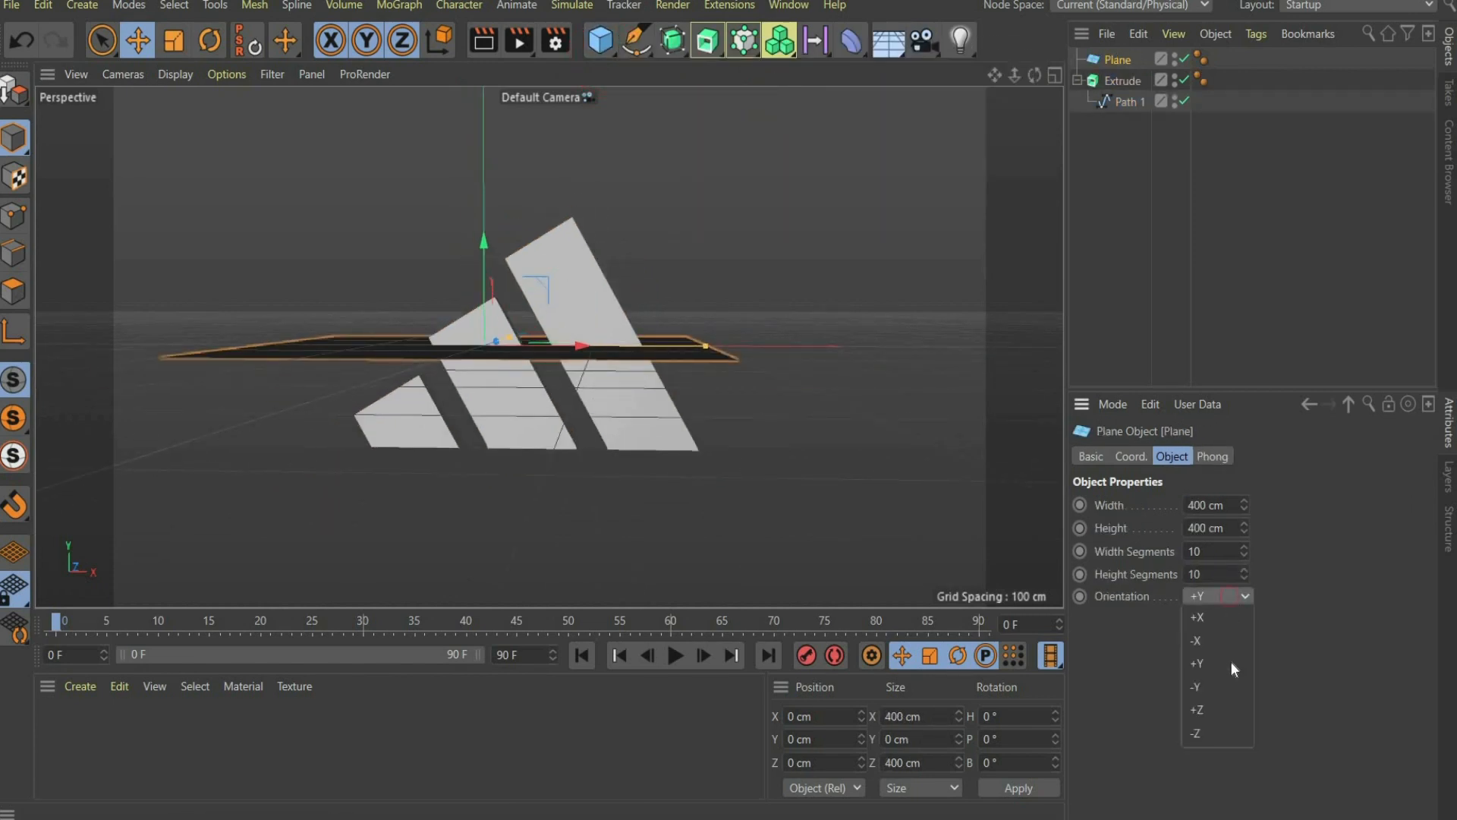
pyautogui.click(1218, 709)
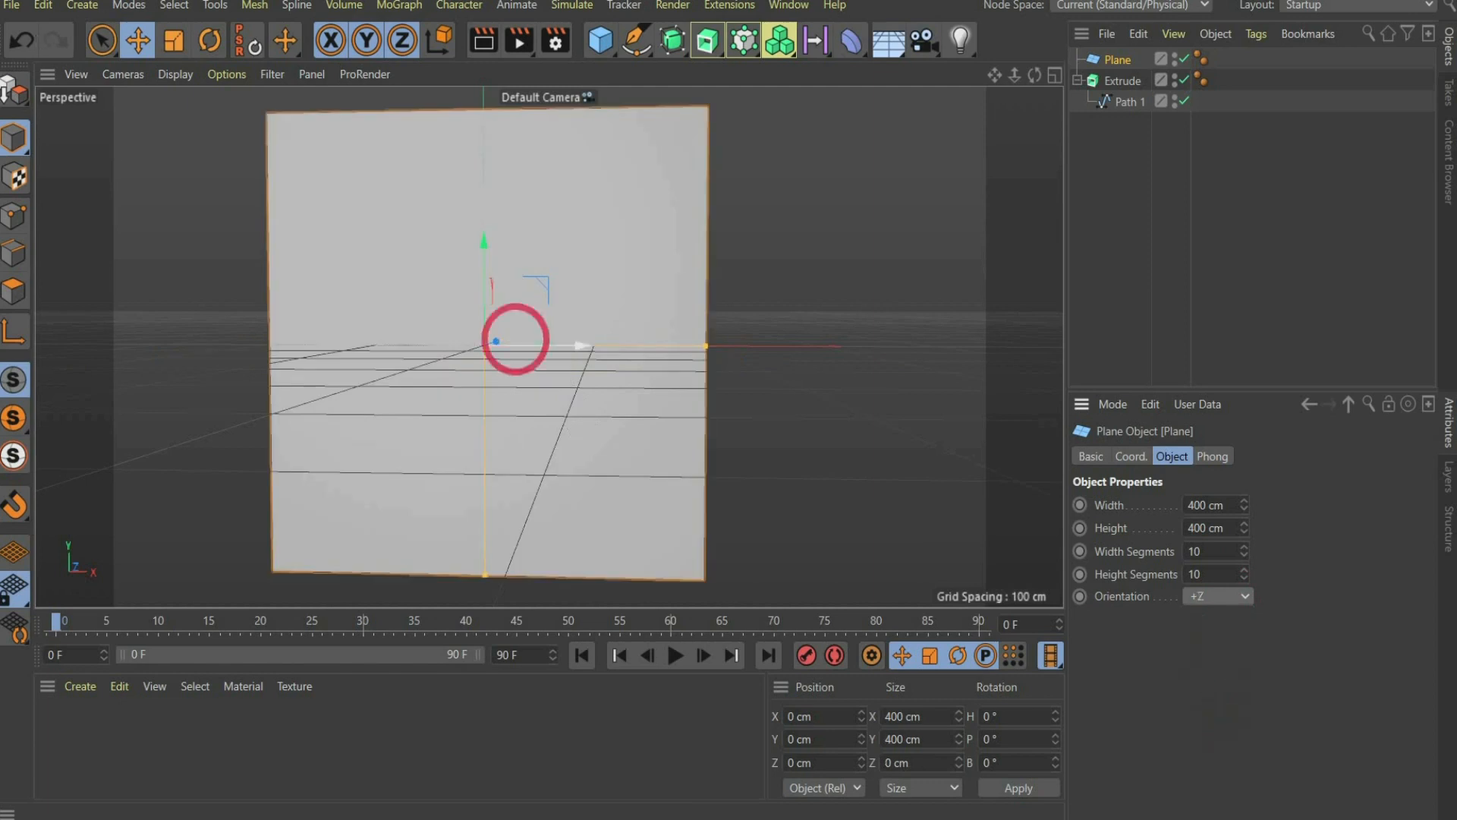
# Move the plane about 13.6 cm along the Z axis and set its bank rotation to 30°.
pyautogui.moveTo(1036, 75); pyautogui.dragTo(955, 130)
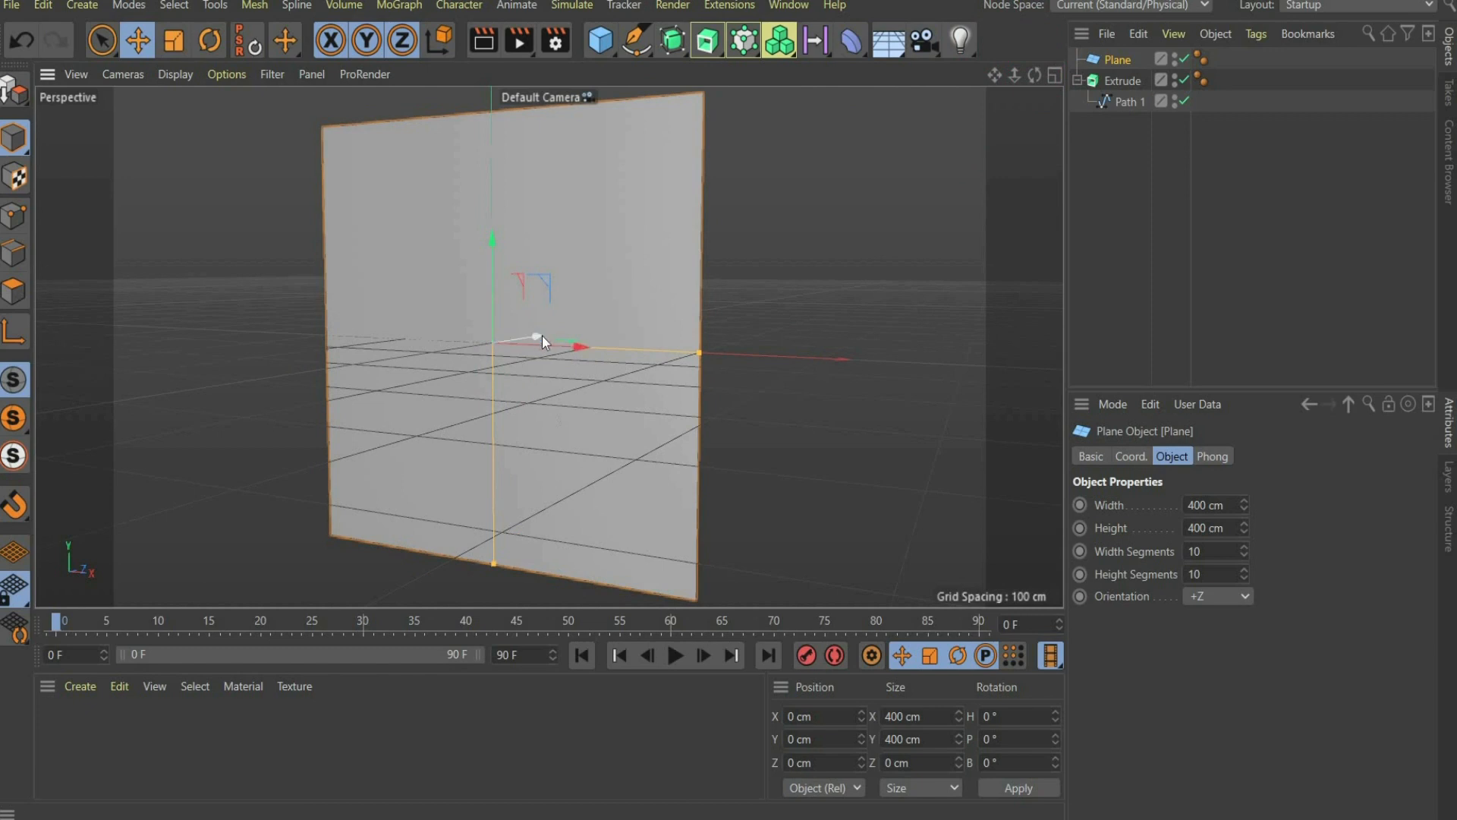
pyautogui.moveTo(542, 335); pyautogui.dragTo(543, 335)
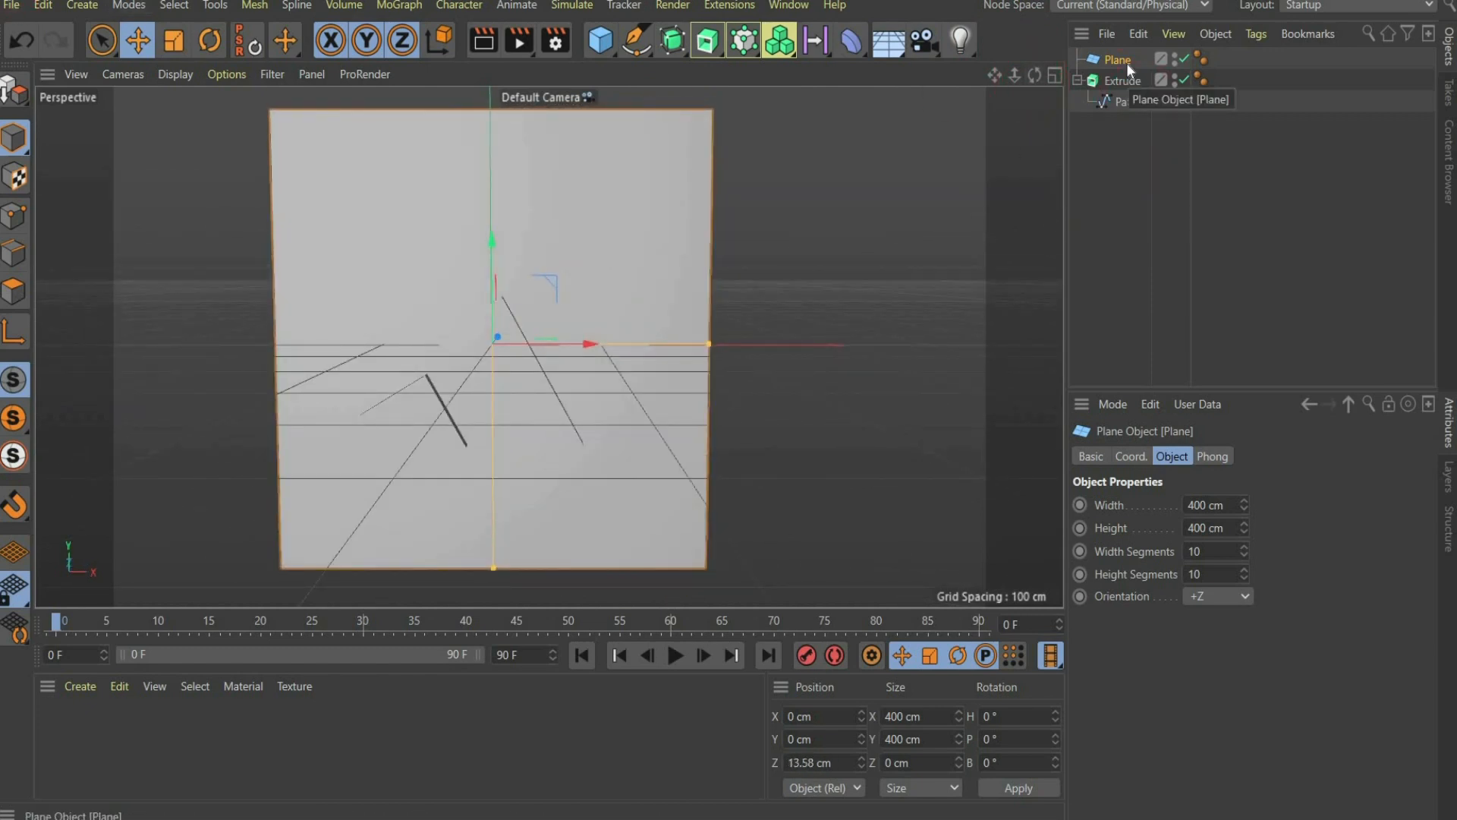
pyautogui.click(1129, 457)
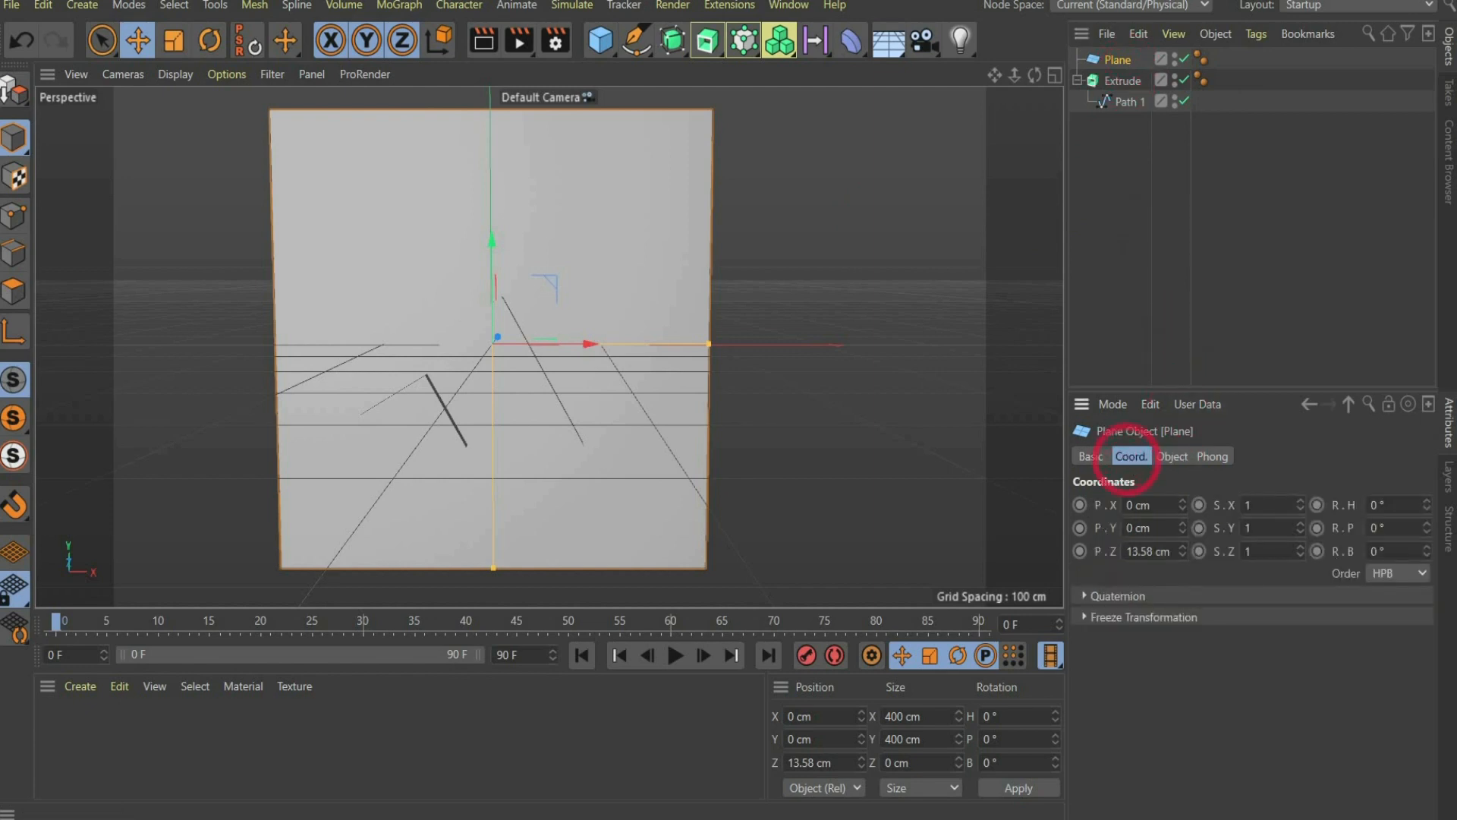
pyautogui.click(1302, 559)
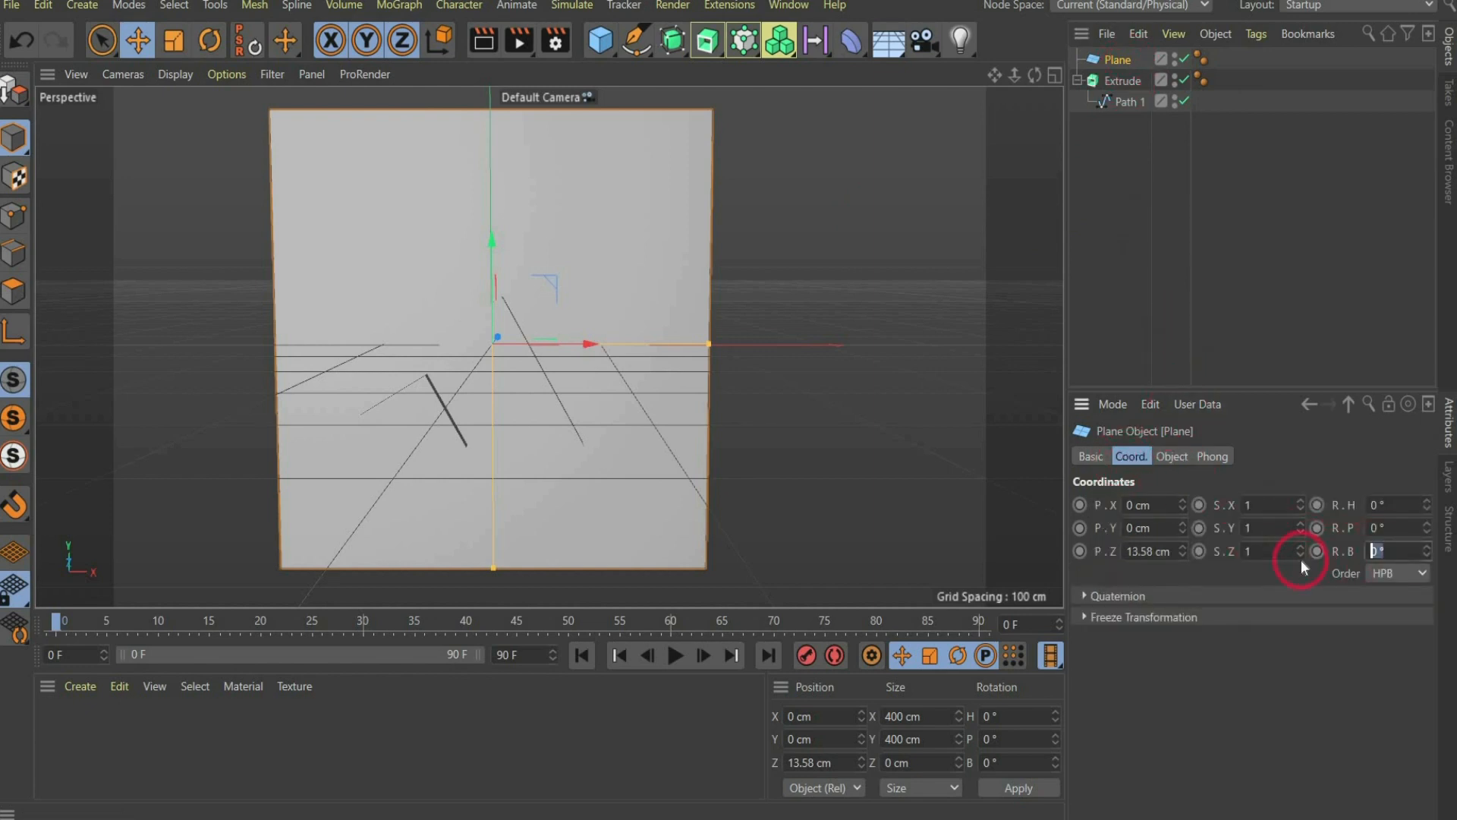
pyautogui.write('30')
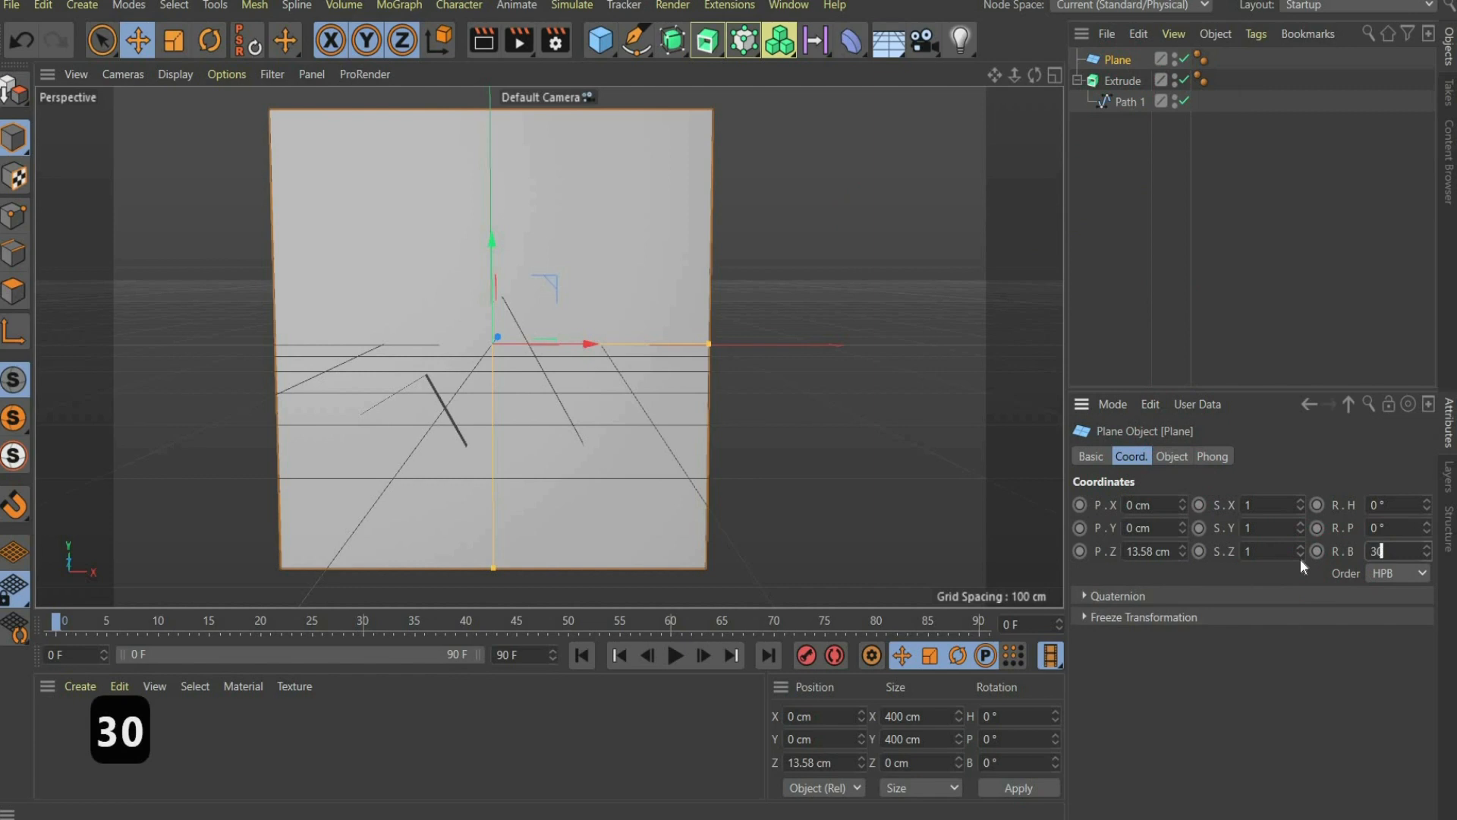
pyautogui.press('Return')
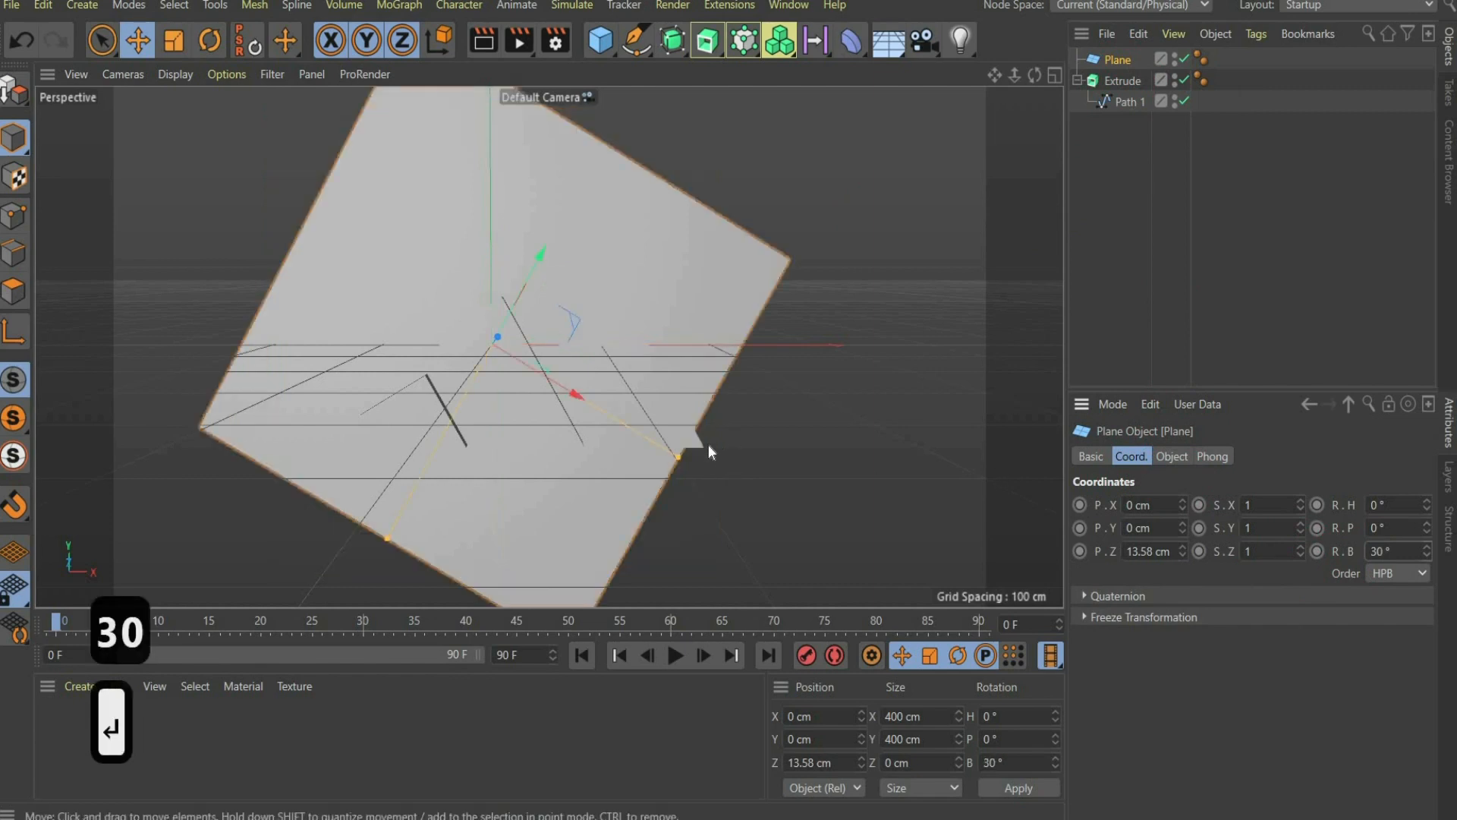
# Reposition the plane behind the logo at about X 52 cm, Y -8 cm, and switch the viewport to shading with lines.
pyautogui.moveTo(709, 350); pyautogui.dragTo(755, 358)
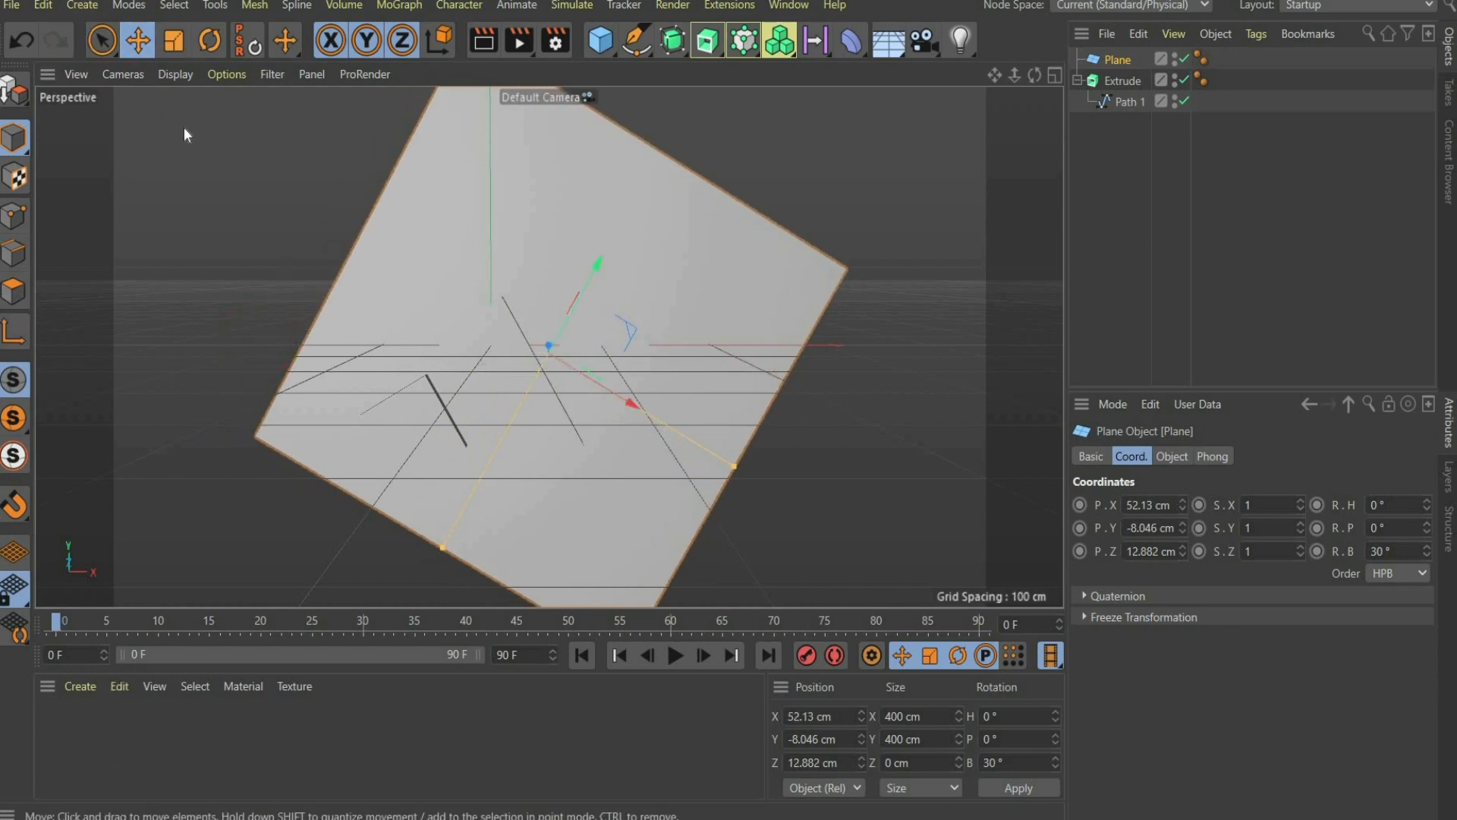
pyautogui.click(181, 74)
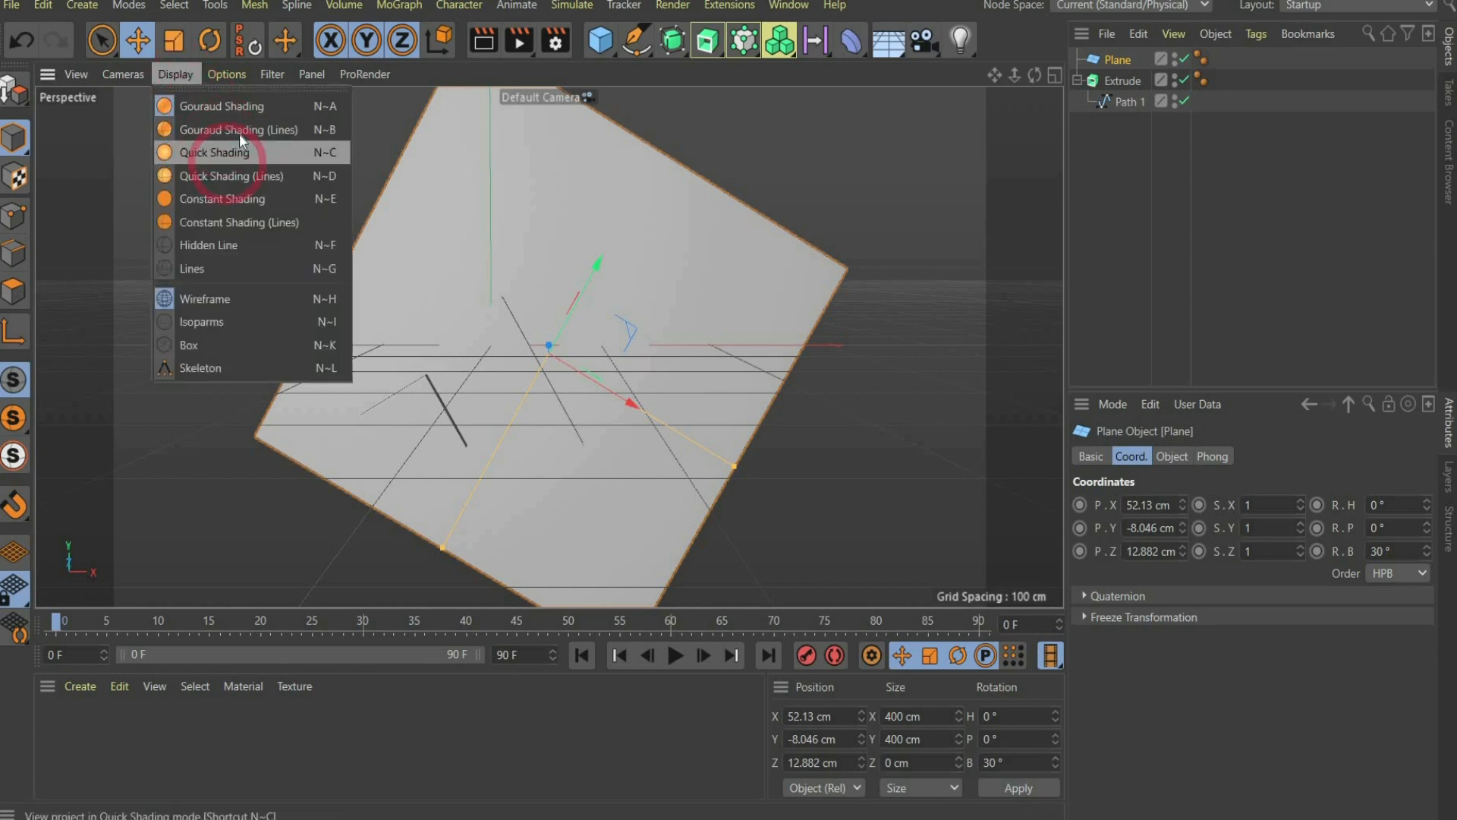
pyautogui.click(322, 244)
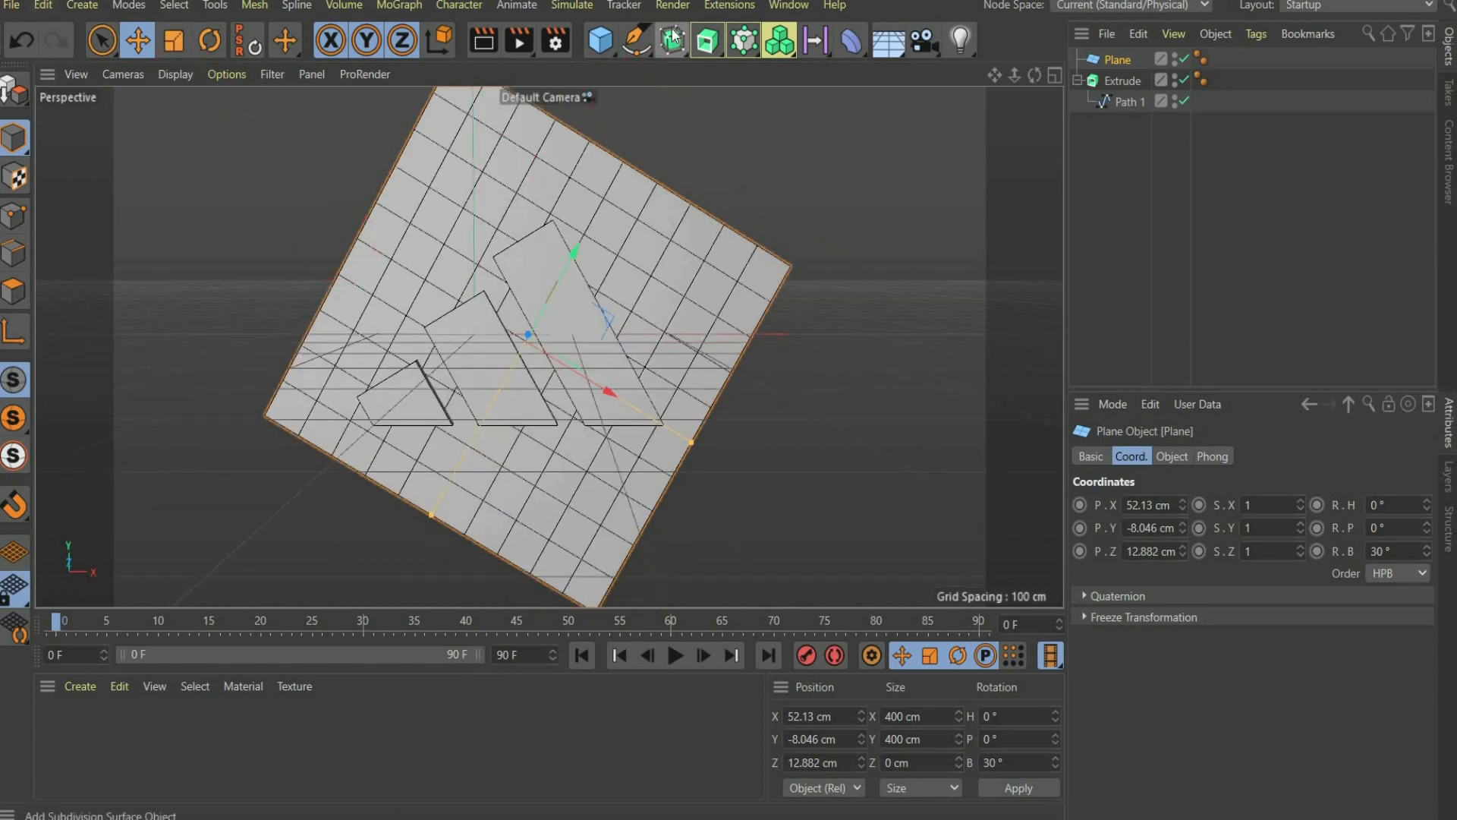
# Add a Boole object and nest the Extrude and the Plane inside it, with the Extrude above the Plane.
pyautogui.moveTo(672, 28); pyautogui.dragTo(942, 148)
pyautogui.click(1077, 101)
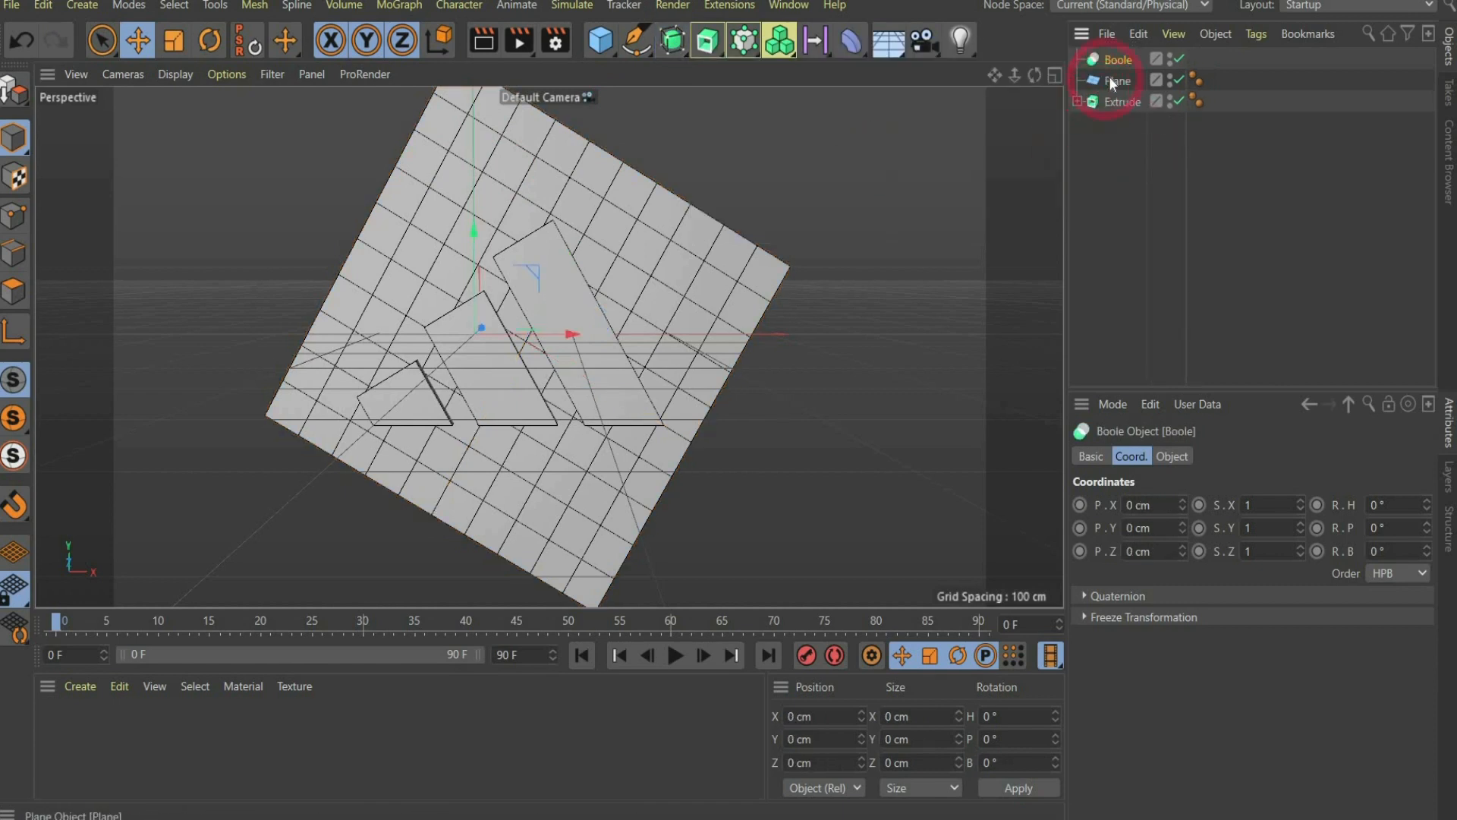
pyautogui.moveTo(1108, 58); pyautogui.dragTo(1108, 59)
pyautogui.moveTo(1119, 99); pyautogui.dragTo(1128, 90)
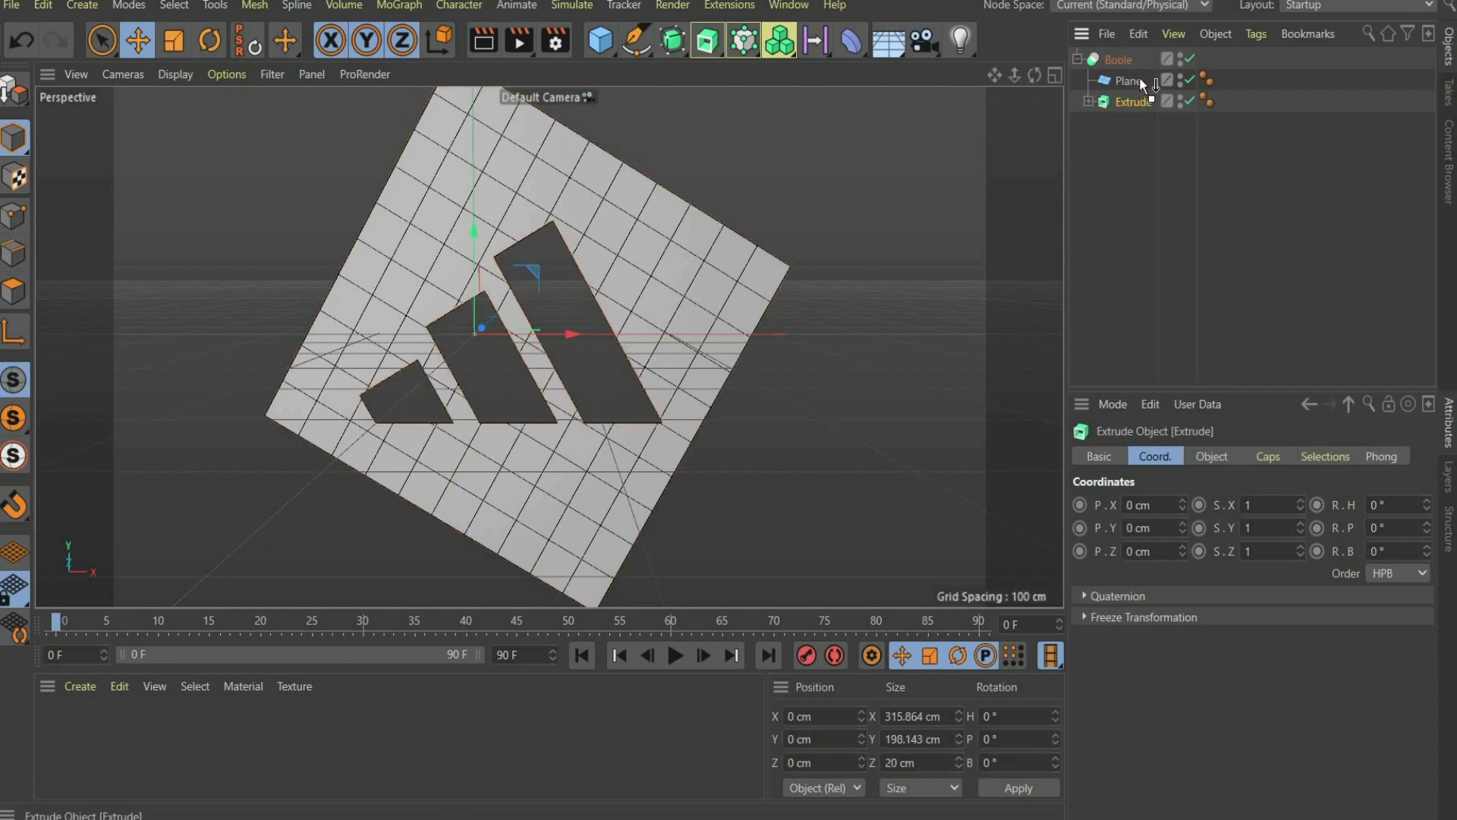
pyautogui.moveTo(1137, 73); pyautogui.dragTo(1131, 105)
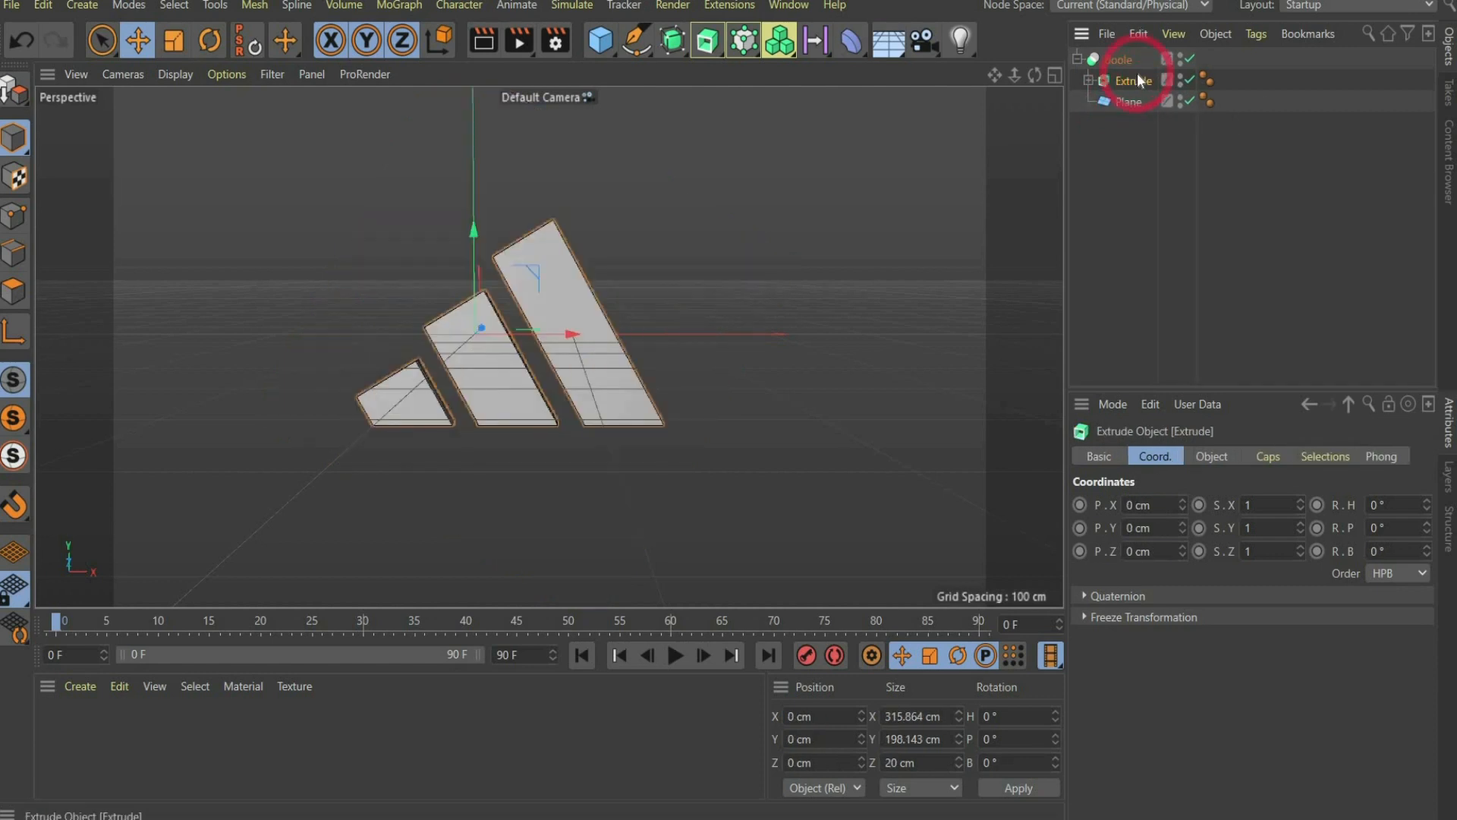
# Set the Boolean Type of the Boole object to A intersect B.
pyautogui.moveTo(1033, 75); pyautogui.dragTo(1029, 64)
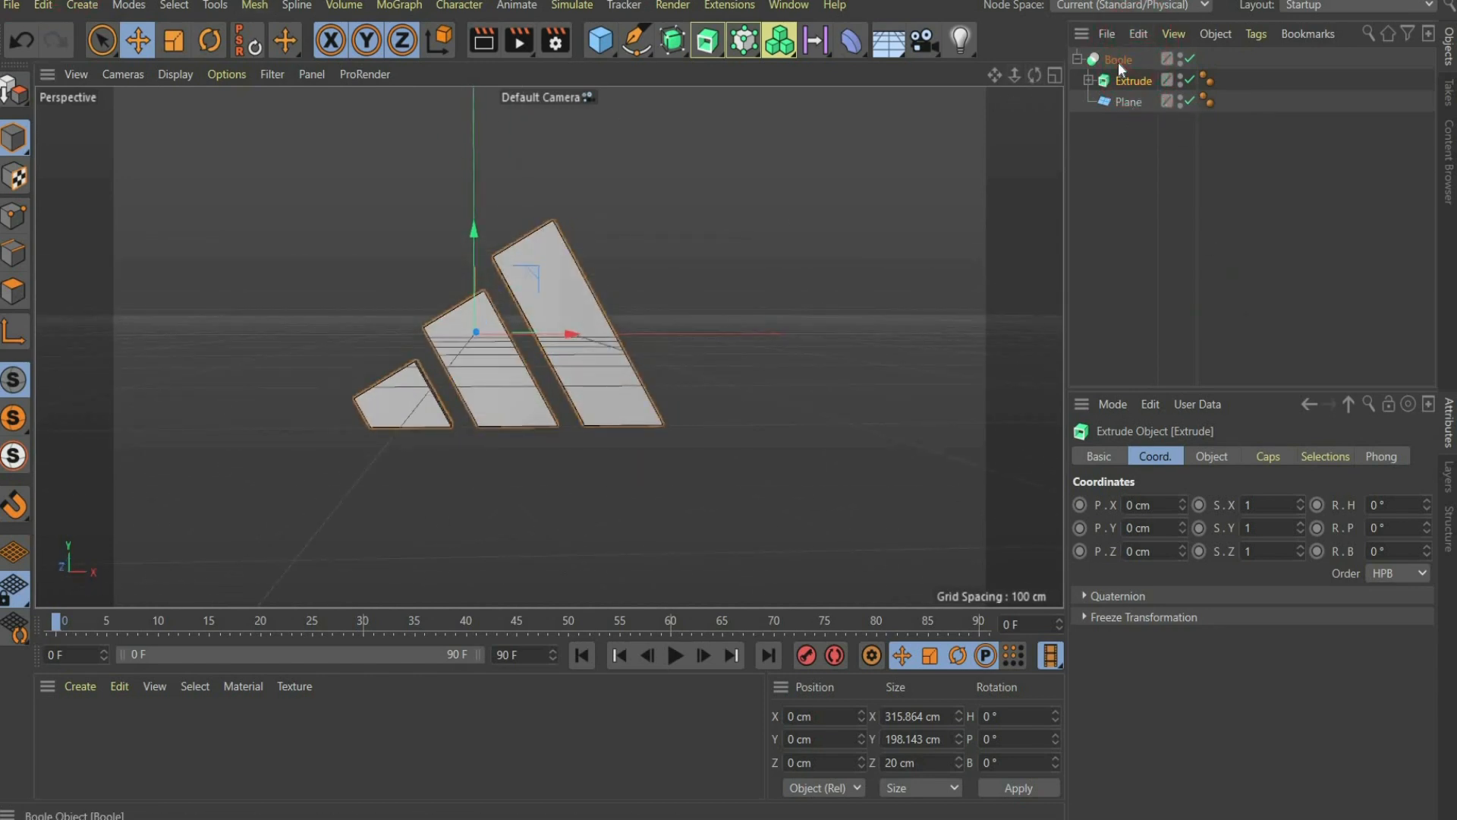
pyautogui.click(1118, 62)
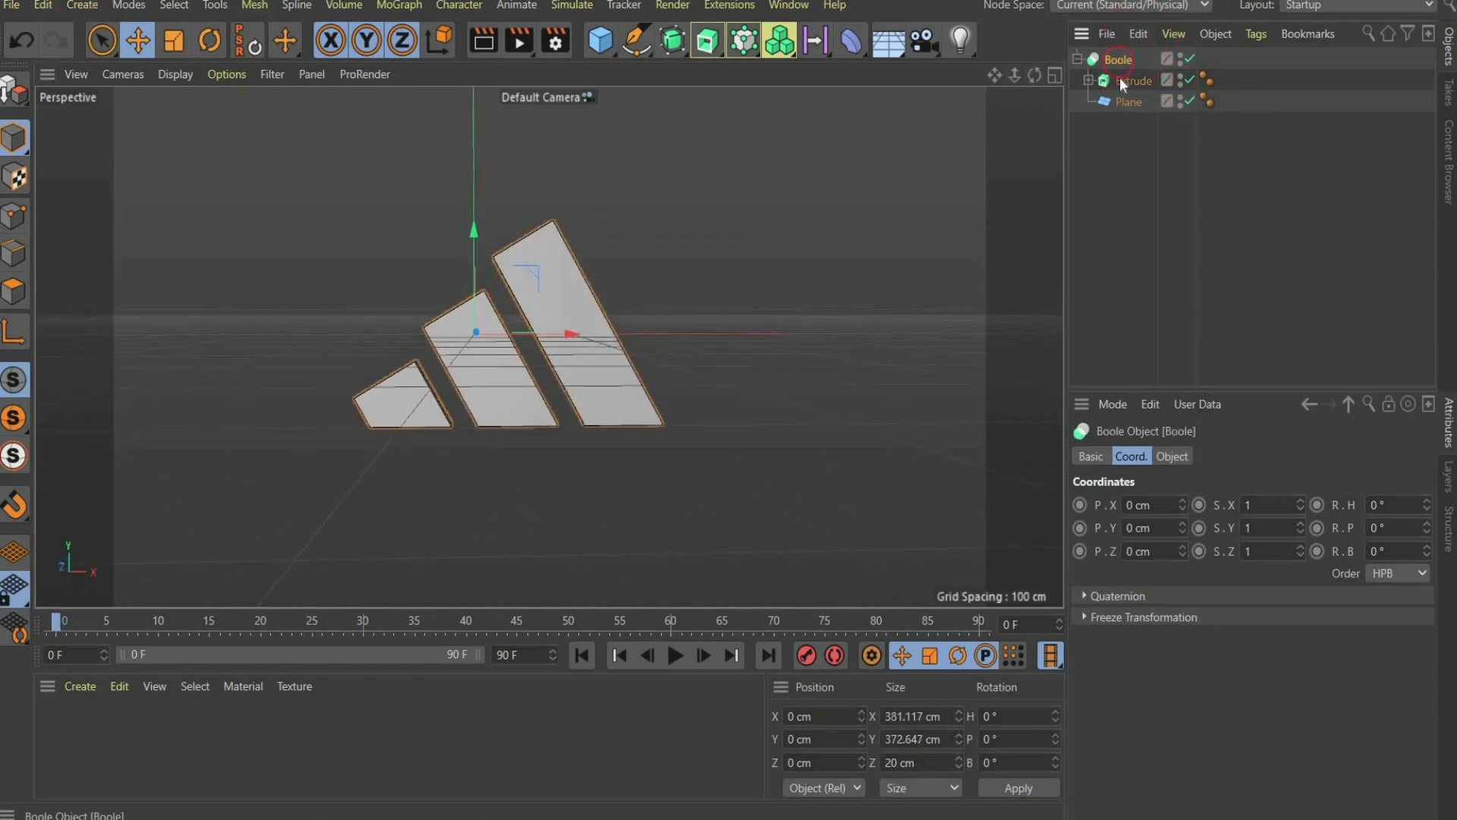
pyautogui.click(1171, 457)
pyautogui.click(1315, 503)
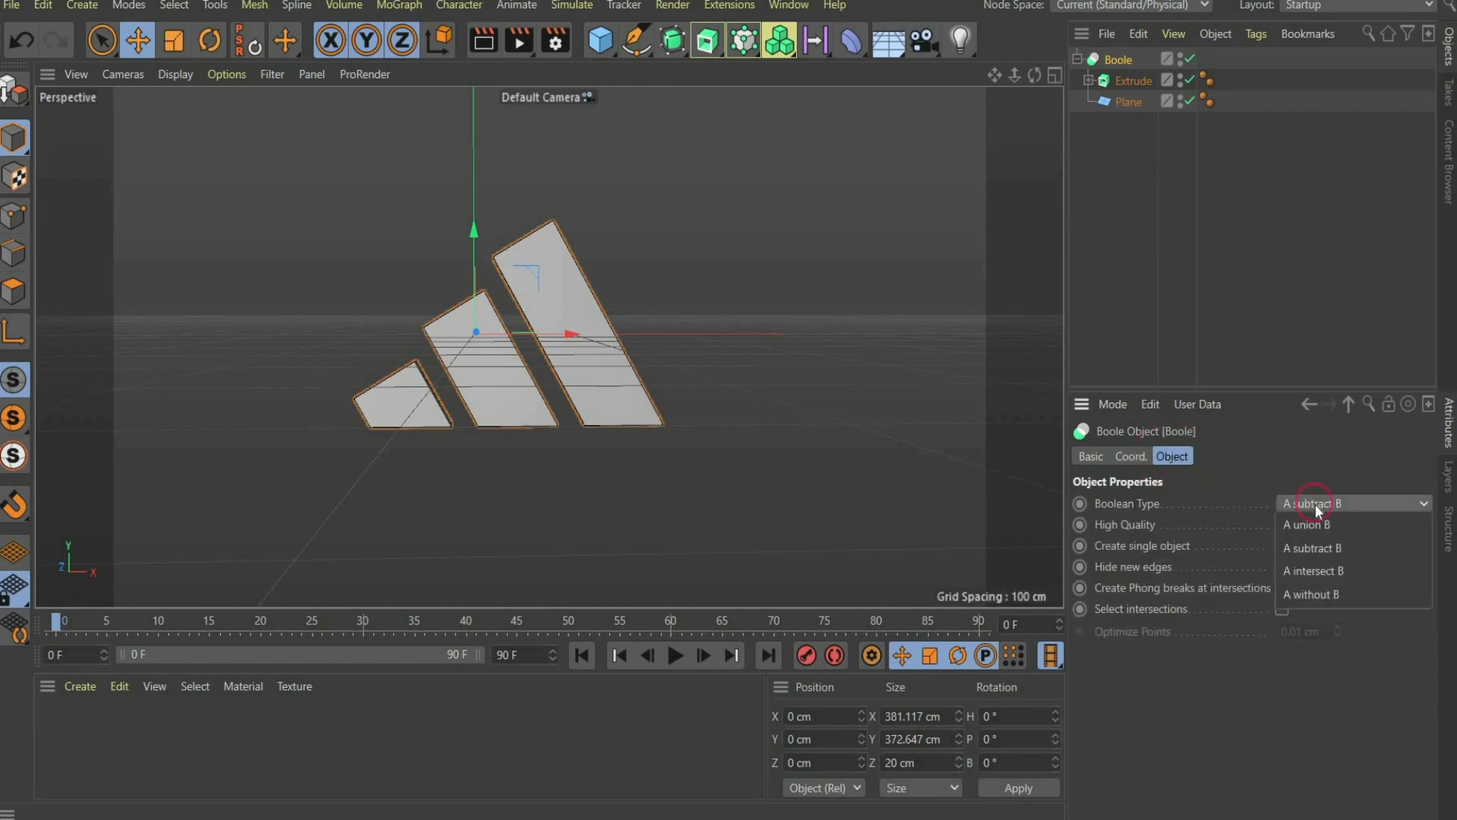
pyautogui.click(1337, 574)
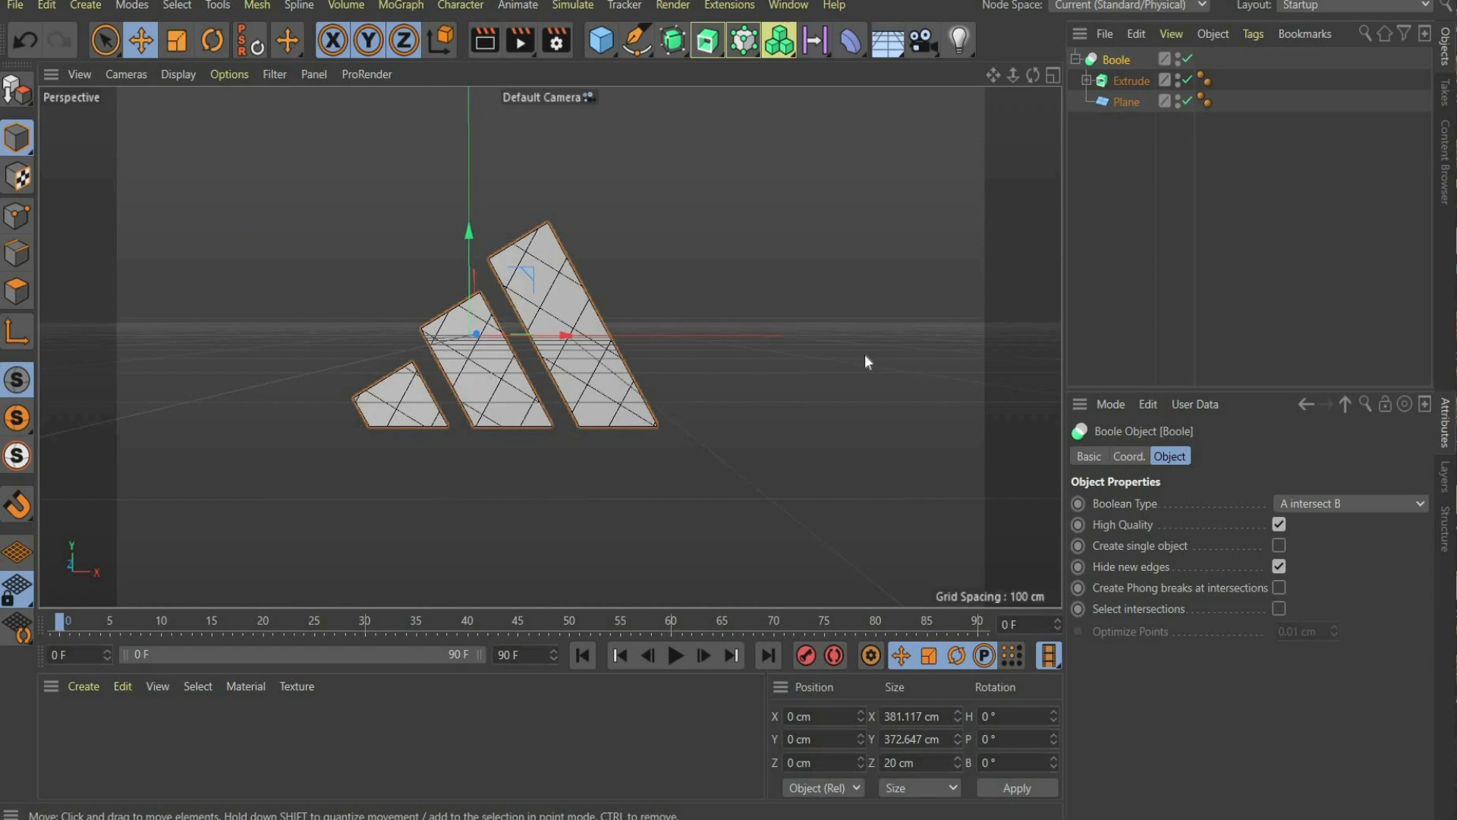
# Set the plane's width segments to 1.
pyautogui.click(1123, 102)
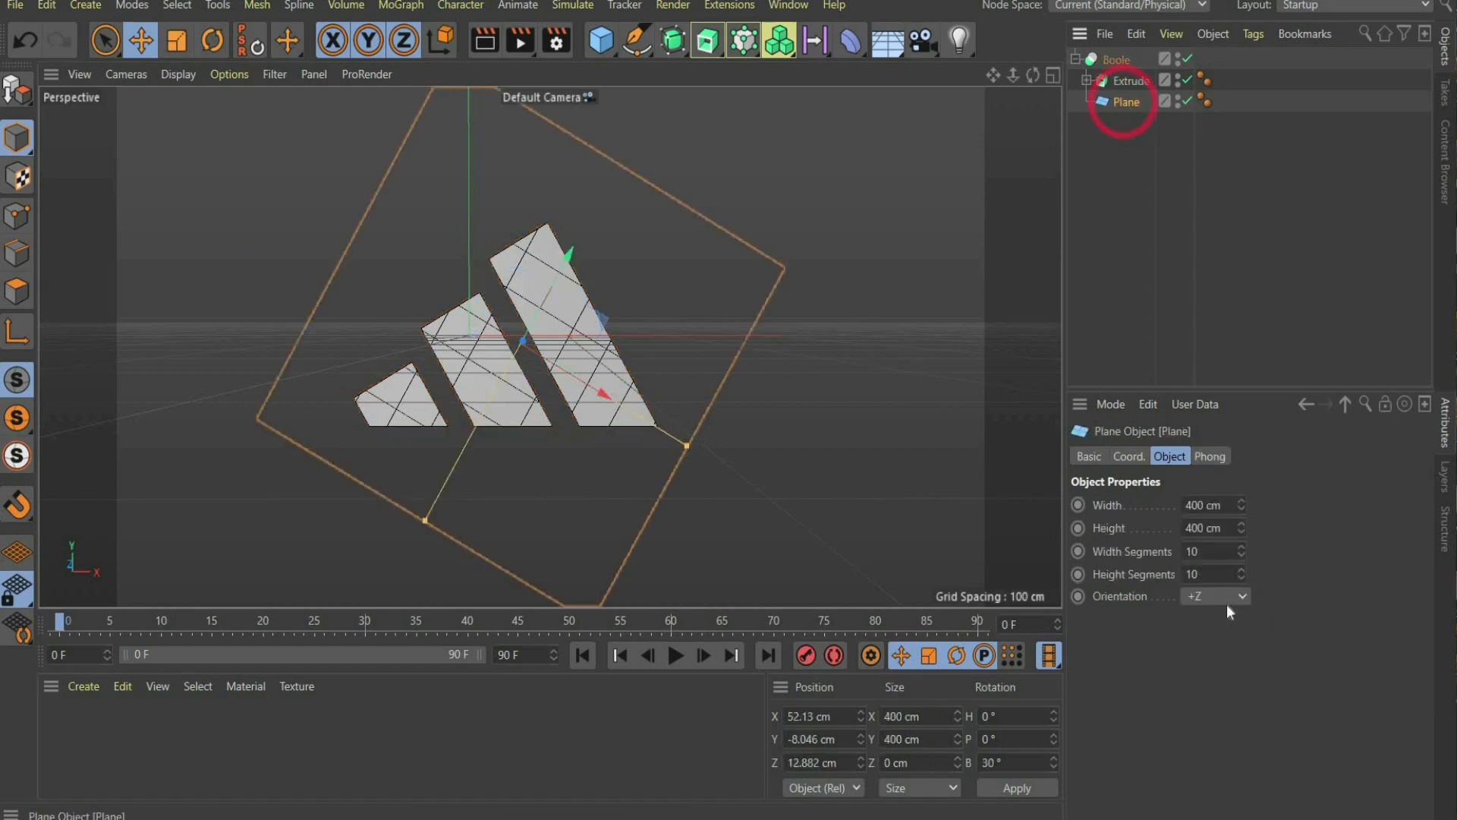
pyautogui.click(1148, 563)
pyautogui.write('1')
pyautogui.press('Return')
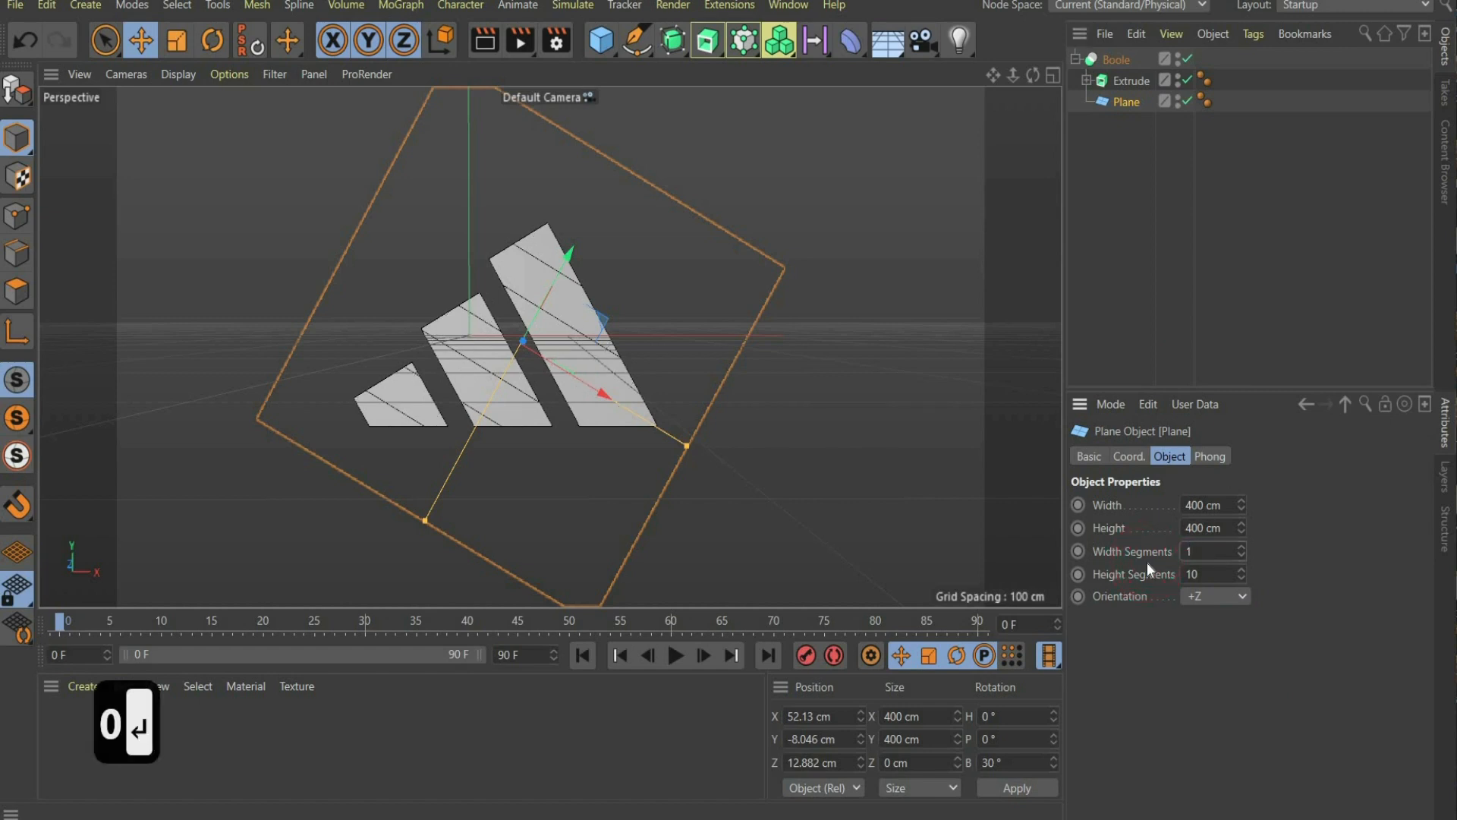
# Set the plane's height segments to 200.
pyautogui.click(1128, 580)
pyautogui.write('200')
pyautogui.press('Return')
pyautogui.scroll(6, 442, 353)
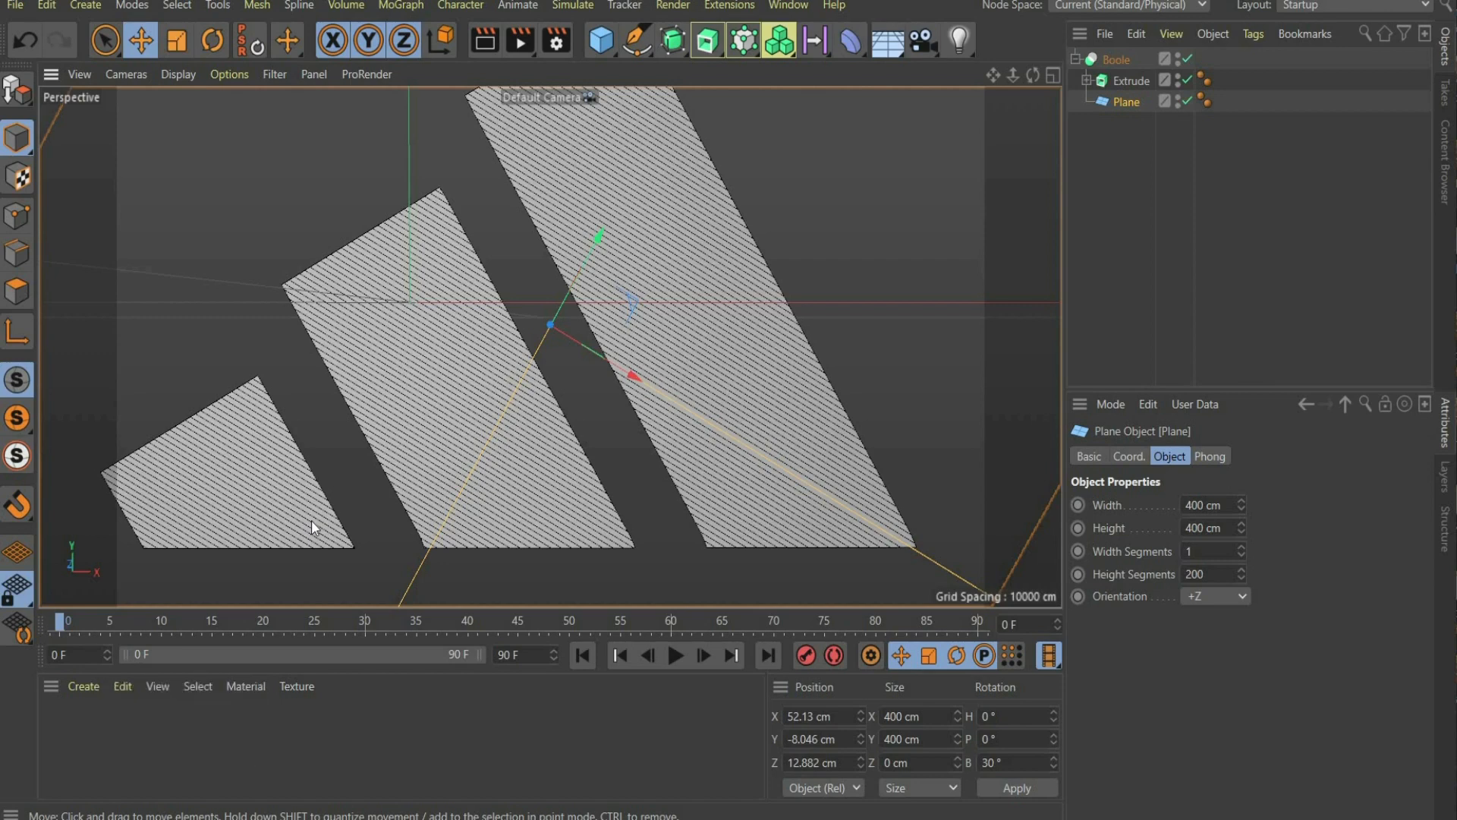
pyautogui.scroll(-3, 722, 319)
pyautogui.scroll(-5, 797, 311)
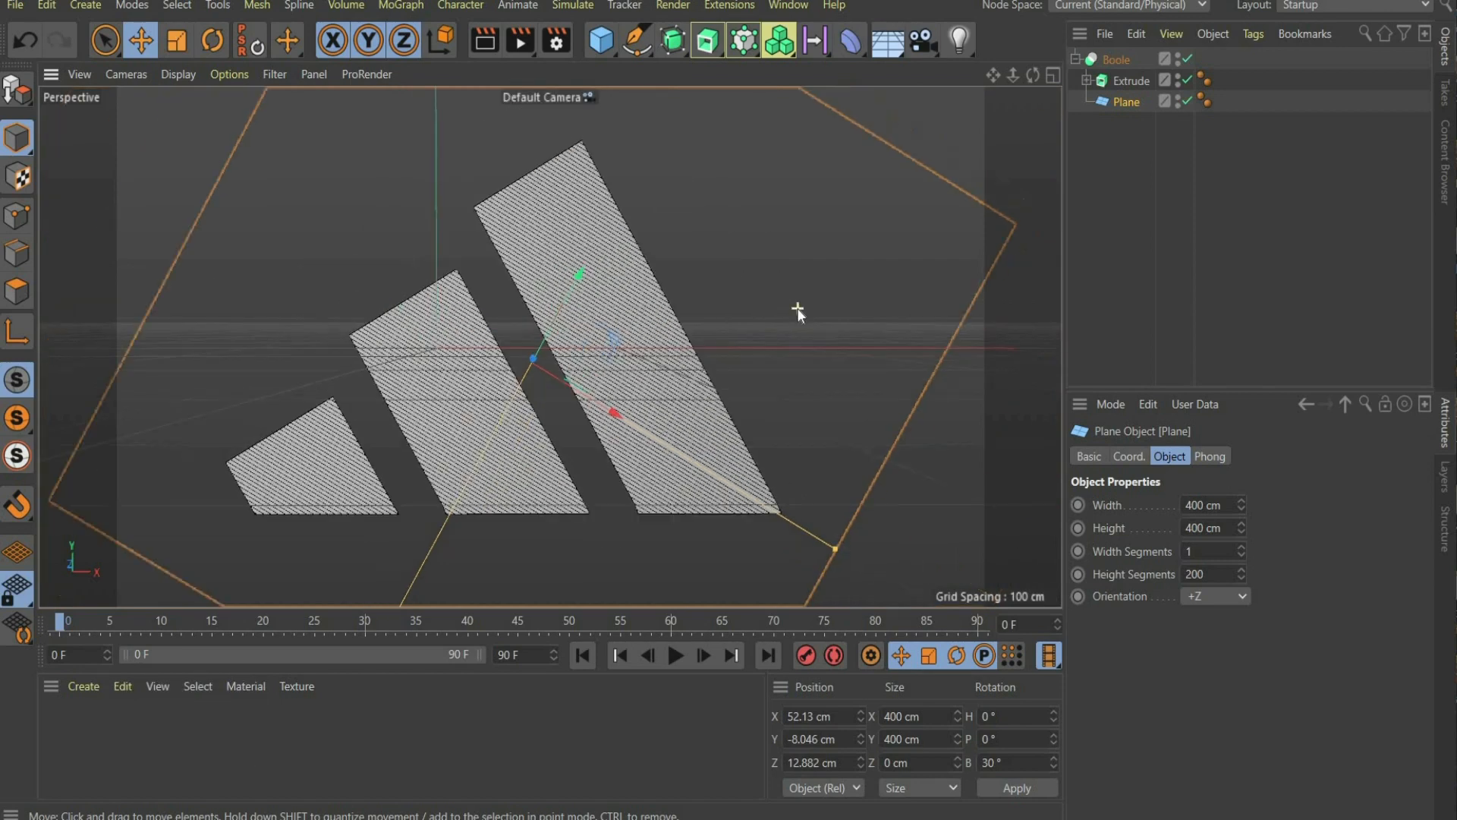
# Add a Connect object and nest the Boole inside it.
pyautogui.click(675, 46)
pyautogui.click(881, 176)
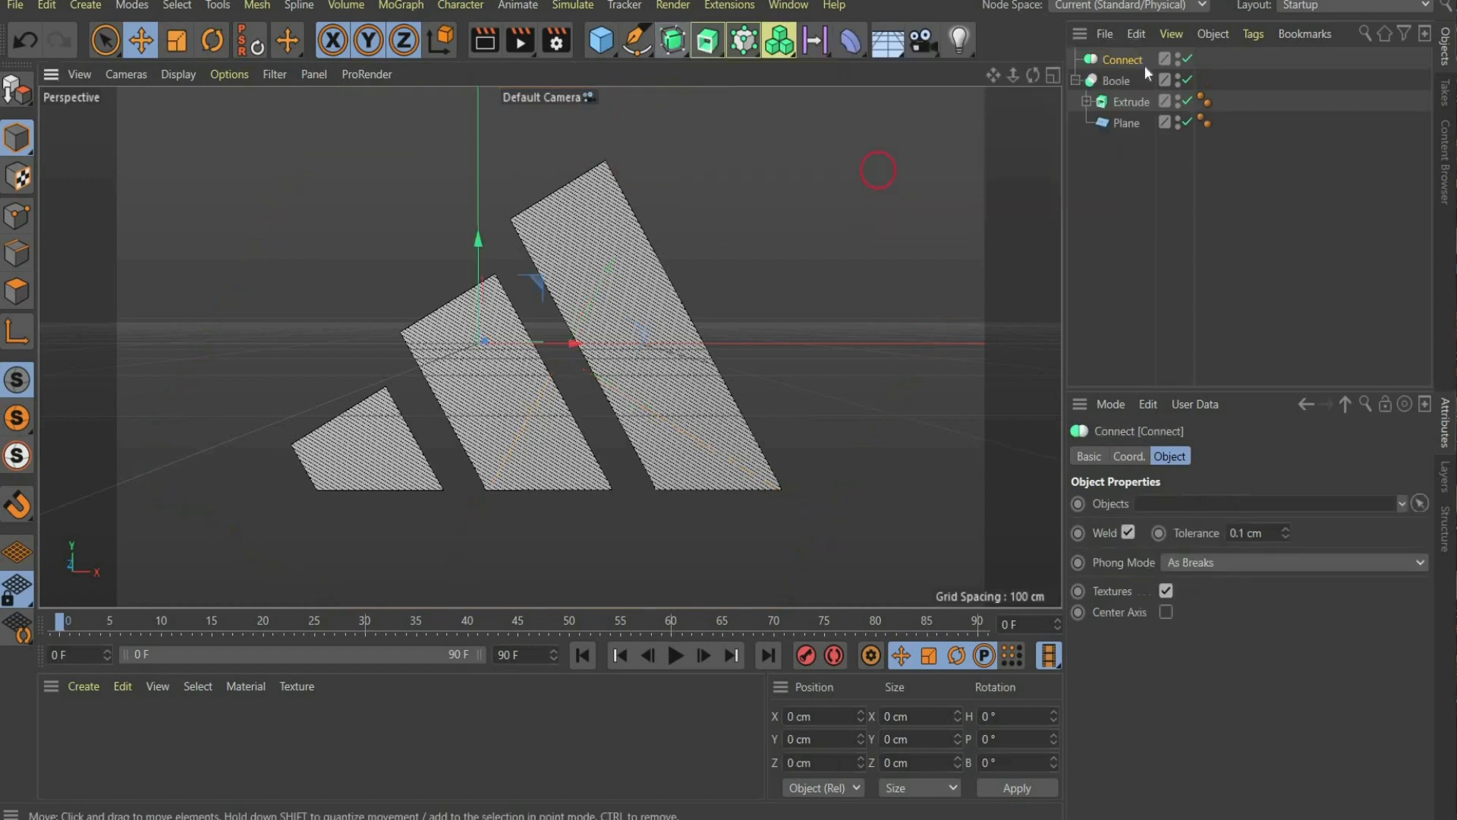
pyautogui.click(1076, 80)
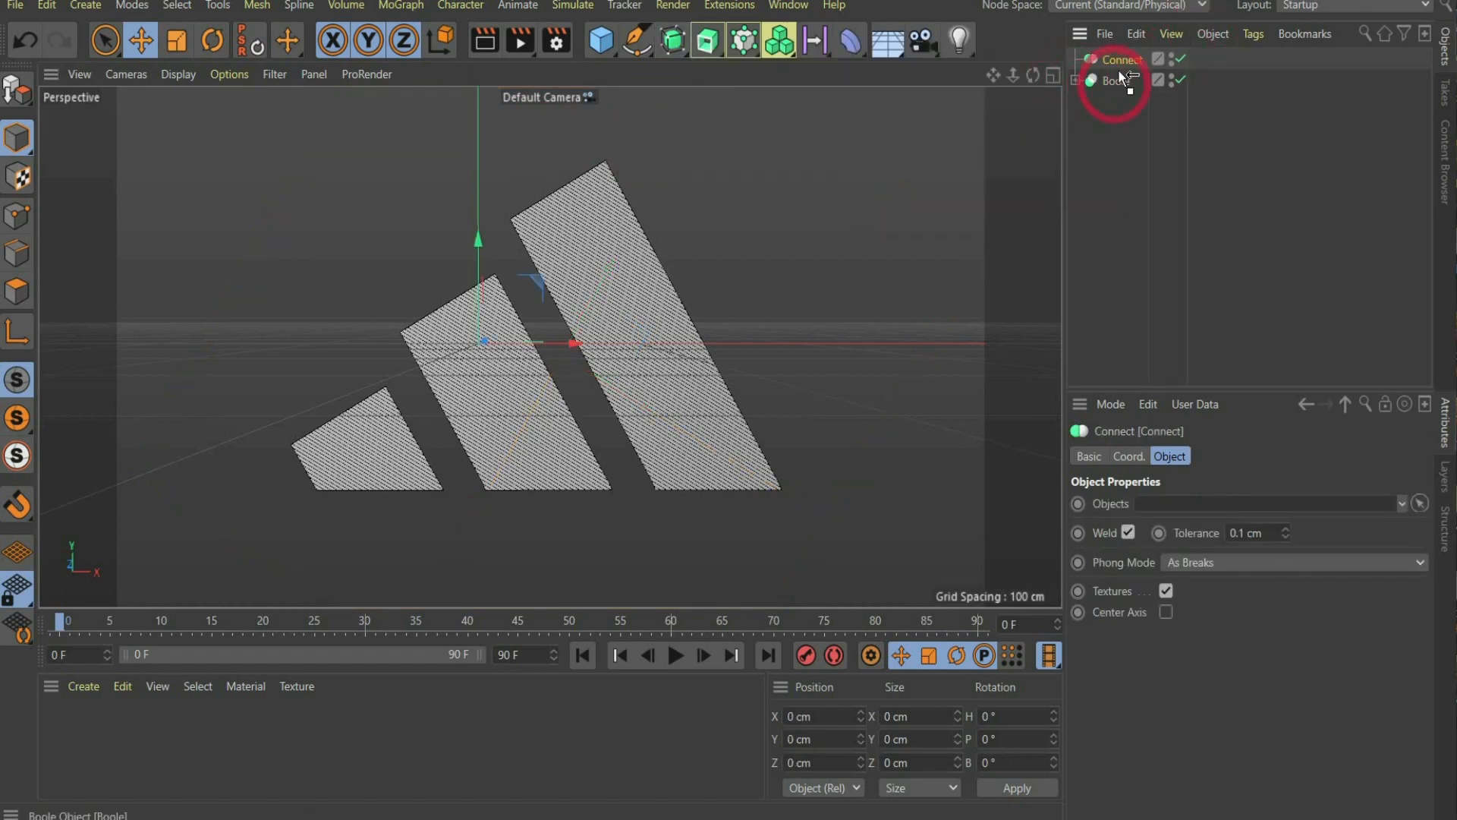
pyautogui.moveTo(1117, 80); pyautogui.dragTo(1131, 63)
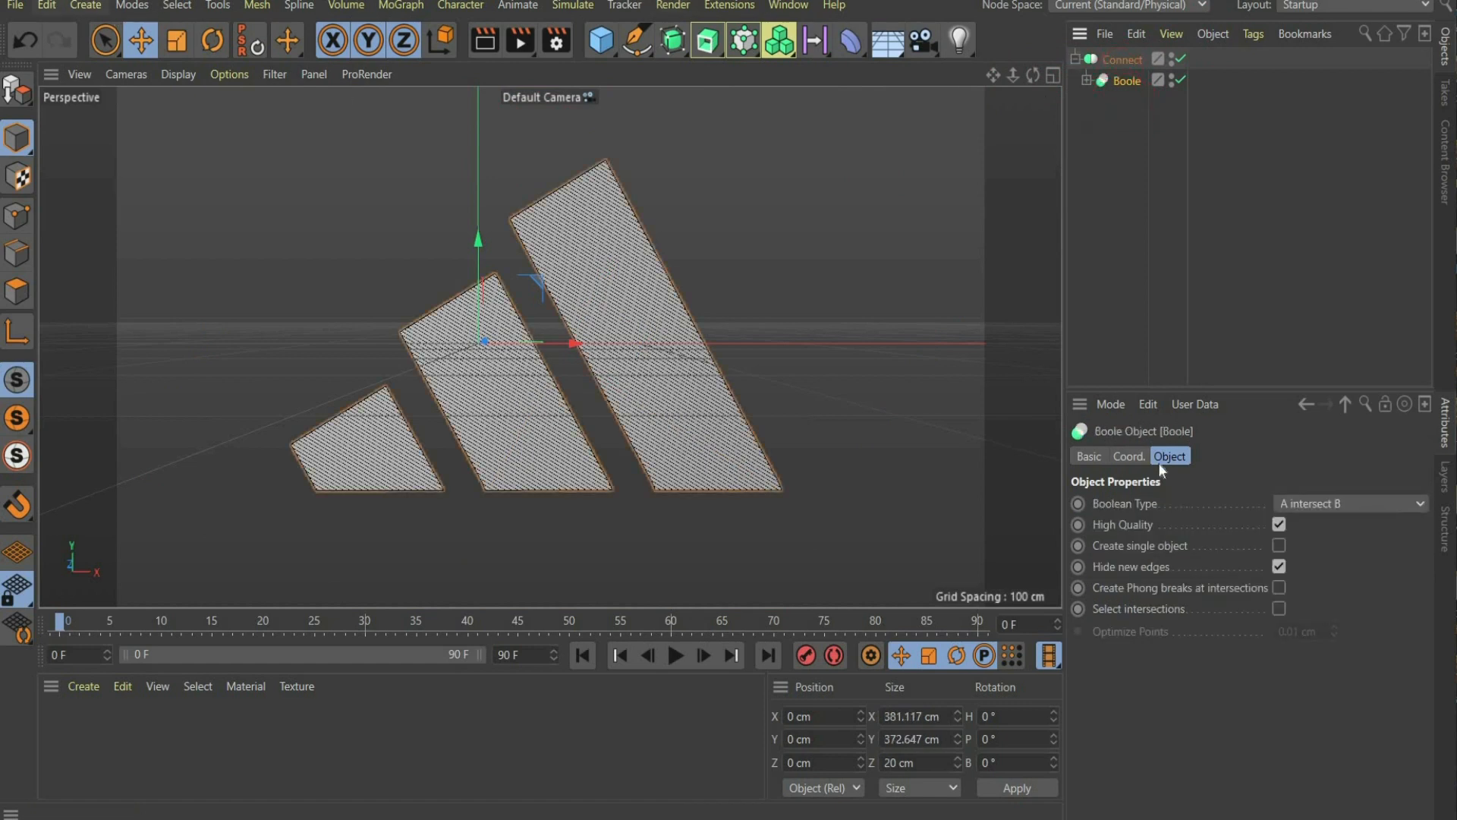
# Turn off Weld on the Connect object and collapse its hierarchy.
pyautogui.click(1131, 64)
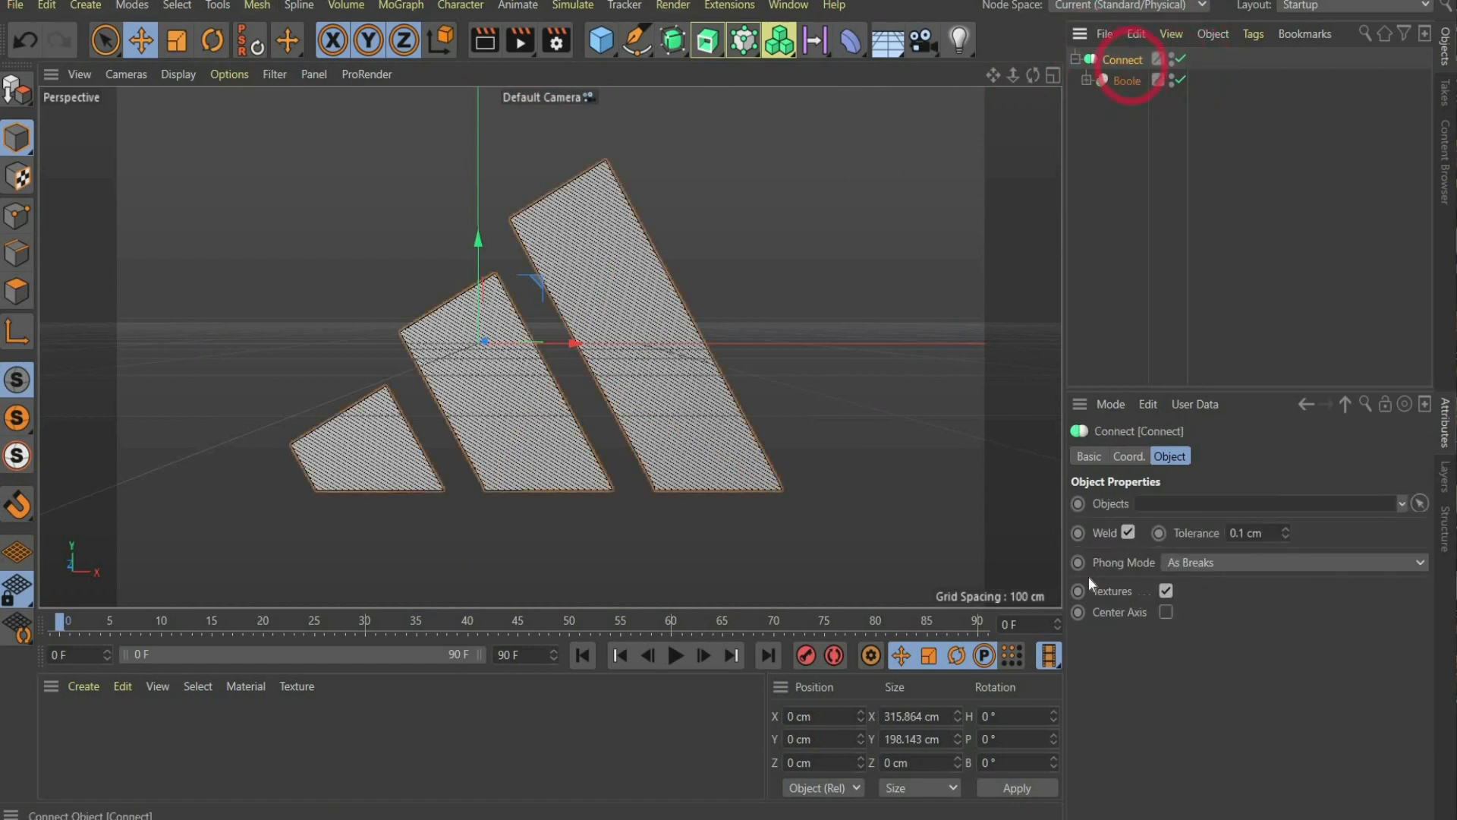
pyautogui.click(1128, 533)
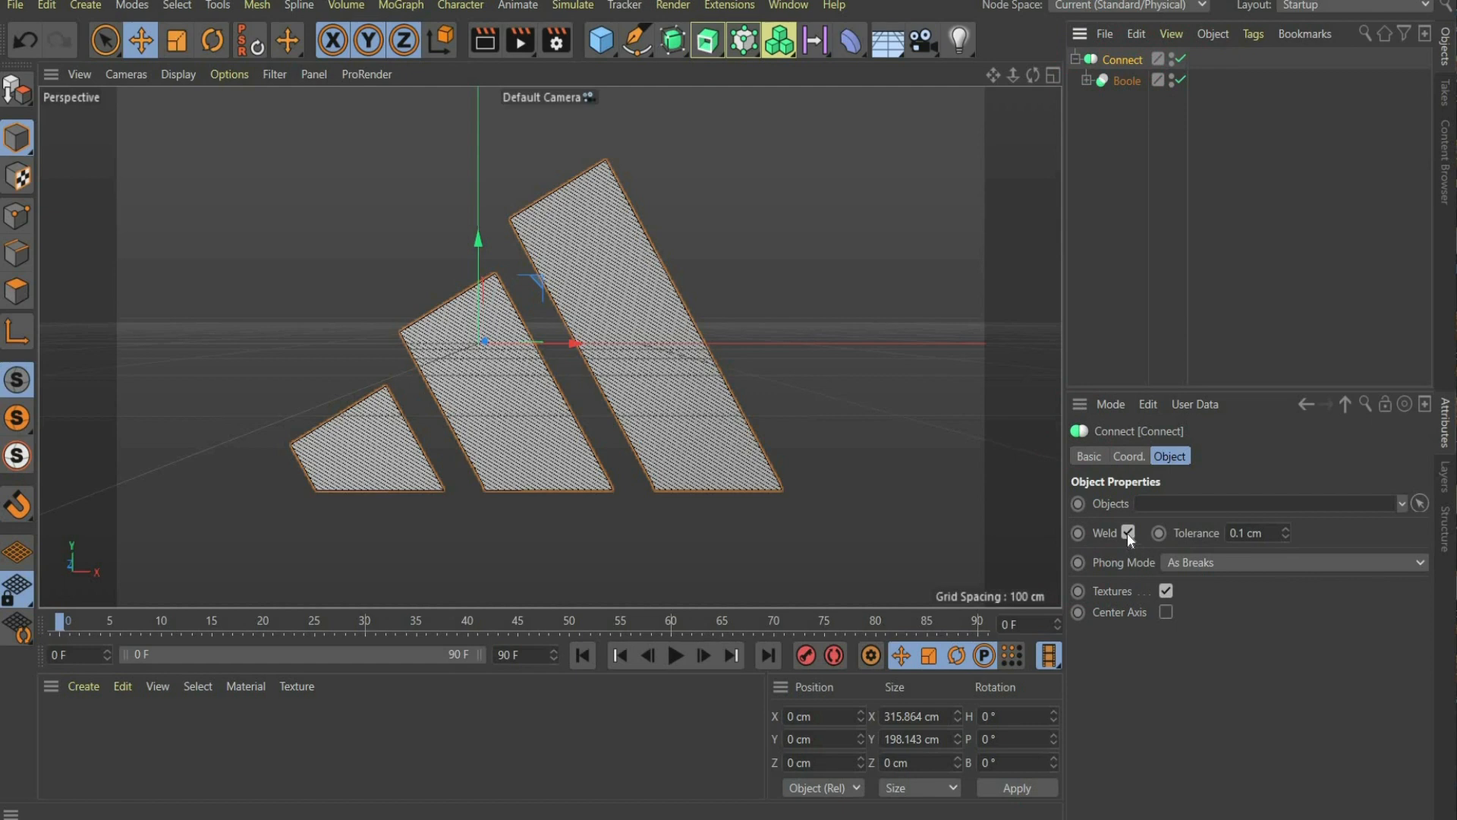
pyautogui.click(1075, 59)
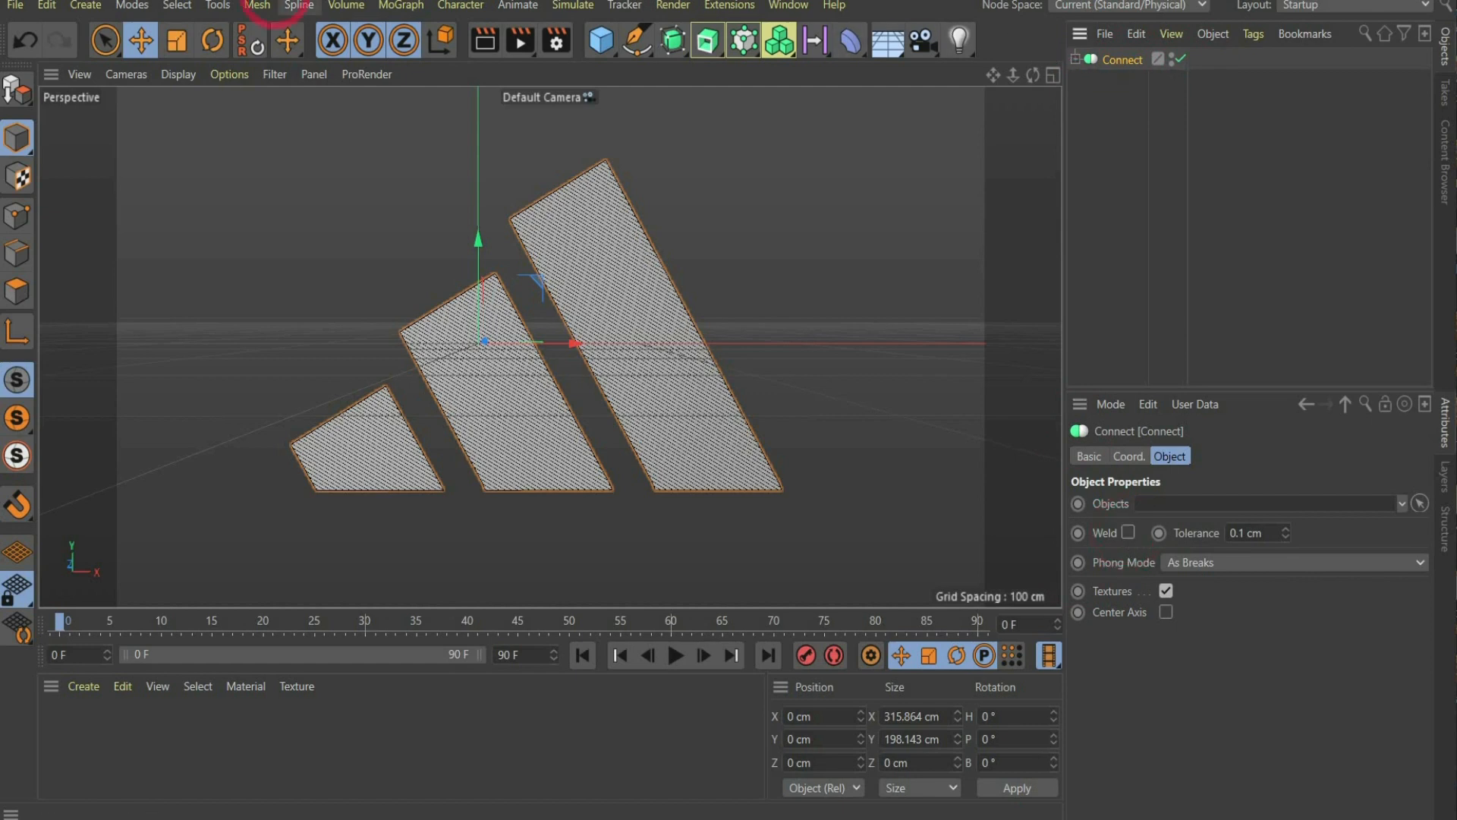
# Add an Arc spline with a radius of 8 cm and an end angle of 180°.
pyautogui.click(645, 49)
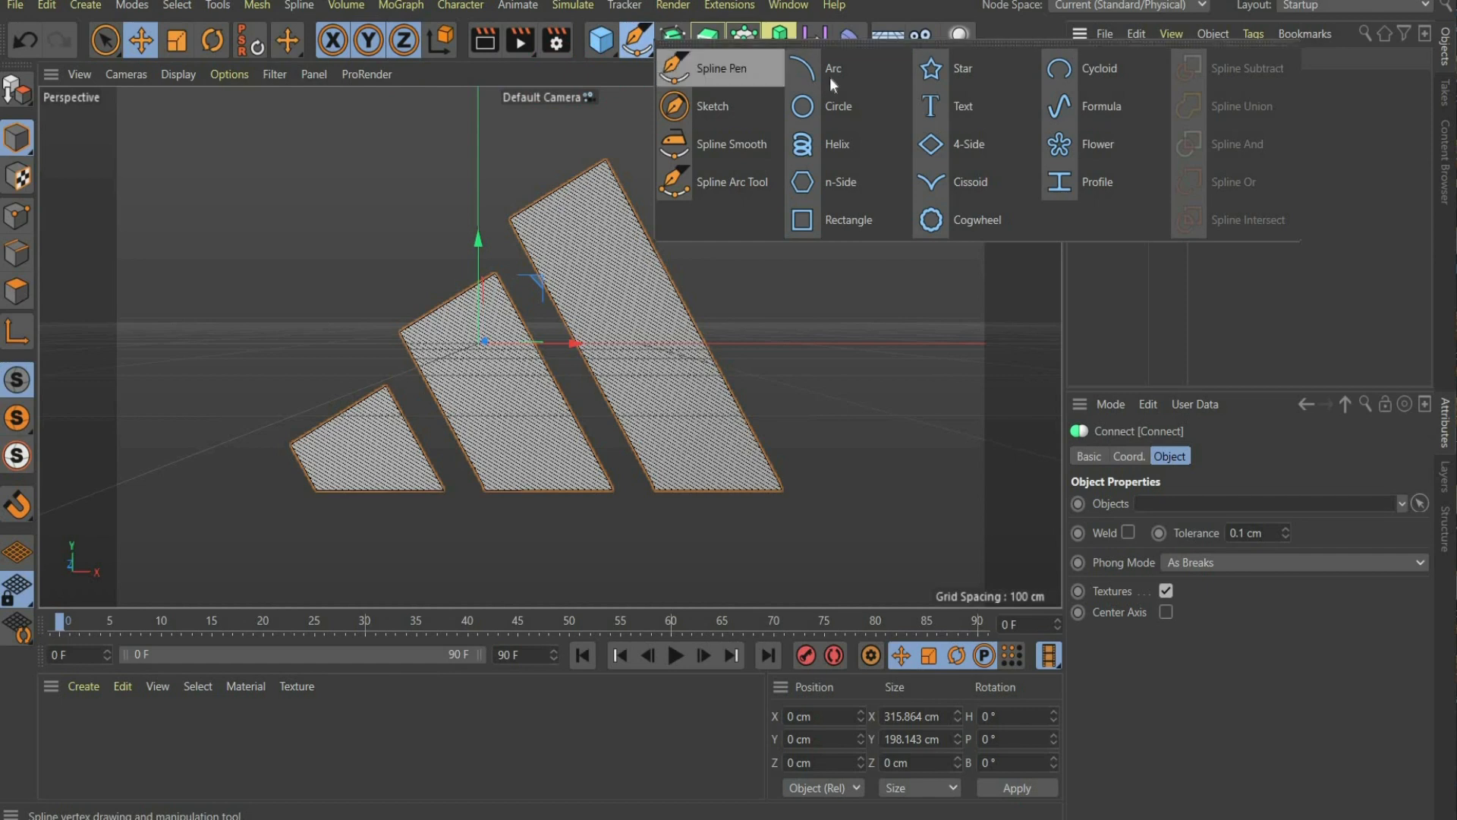
pyautogui.click(848, 75)
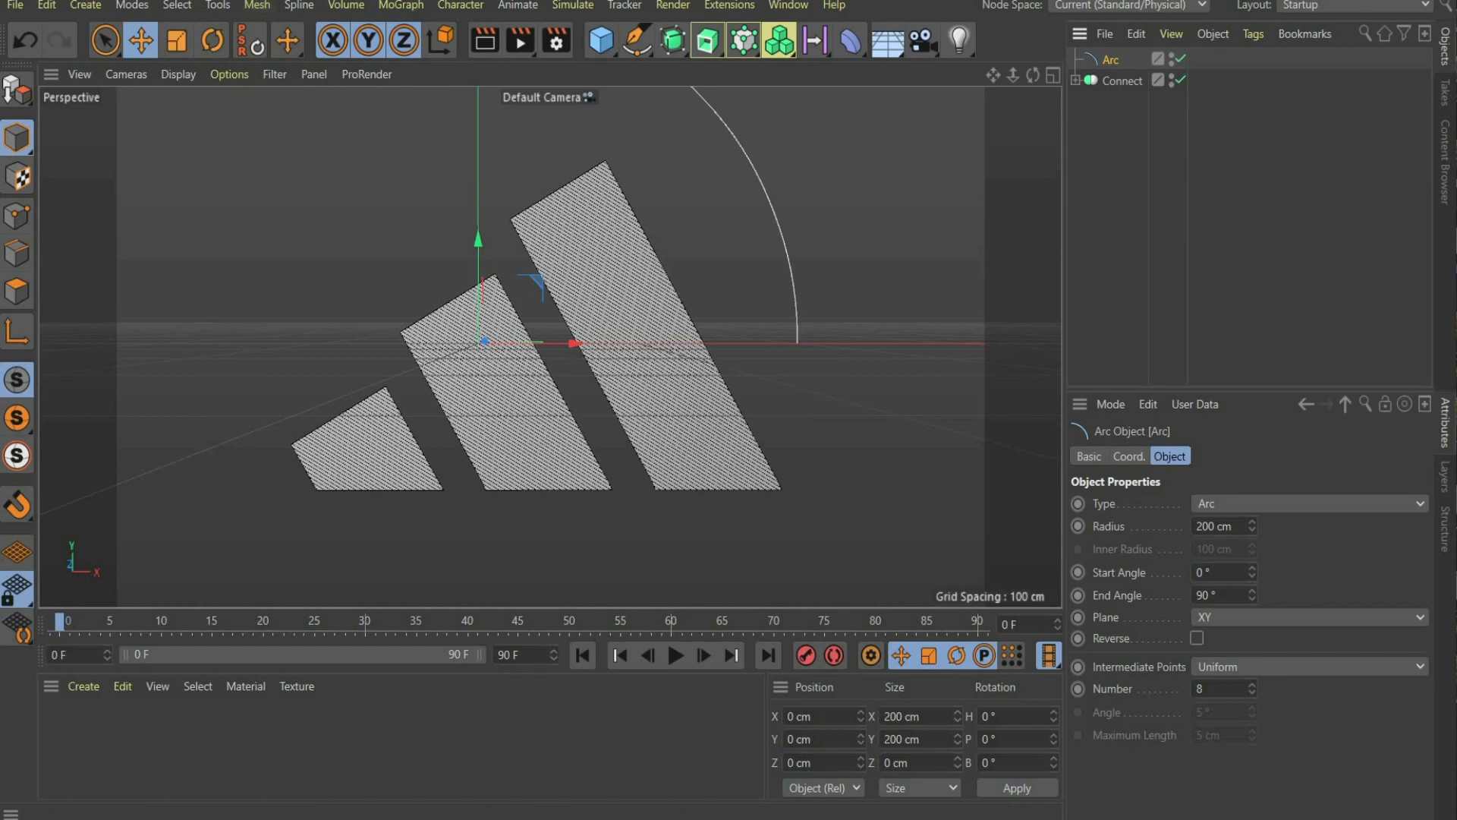
pyautogui.click(689, 356)
pyautogui.write('8')
pyautogui.press('Return')
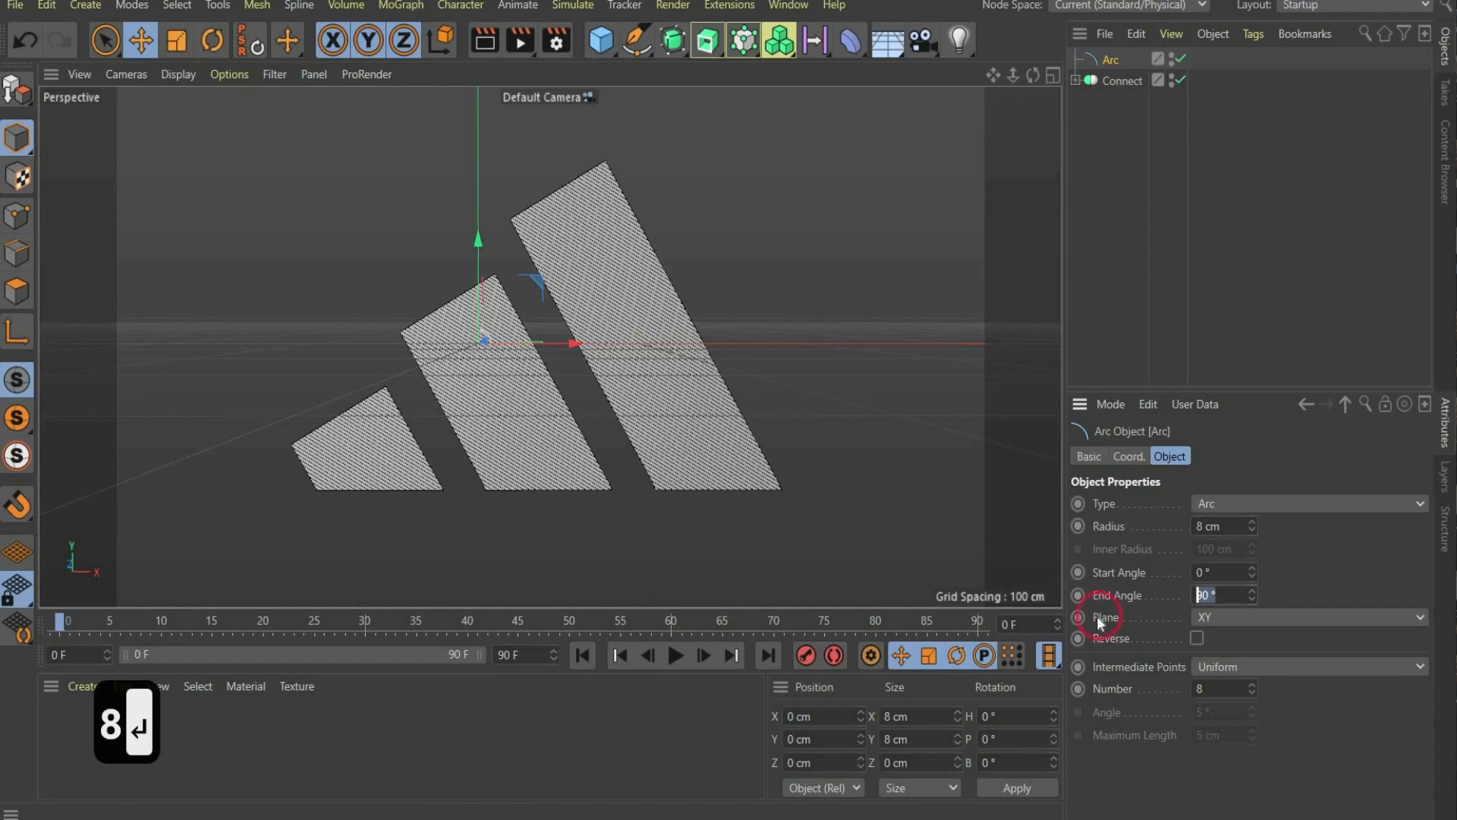
pyautogui.write('180')
pyautogui.press('Return')
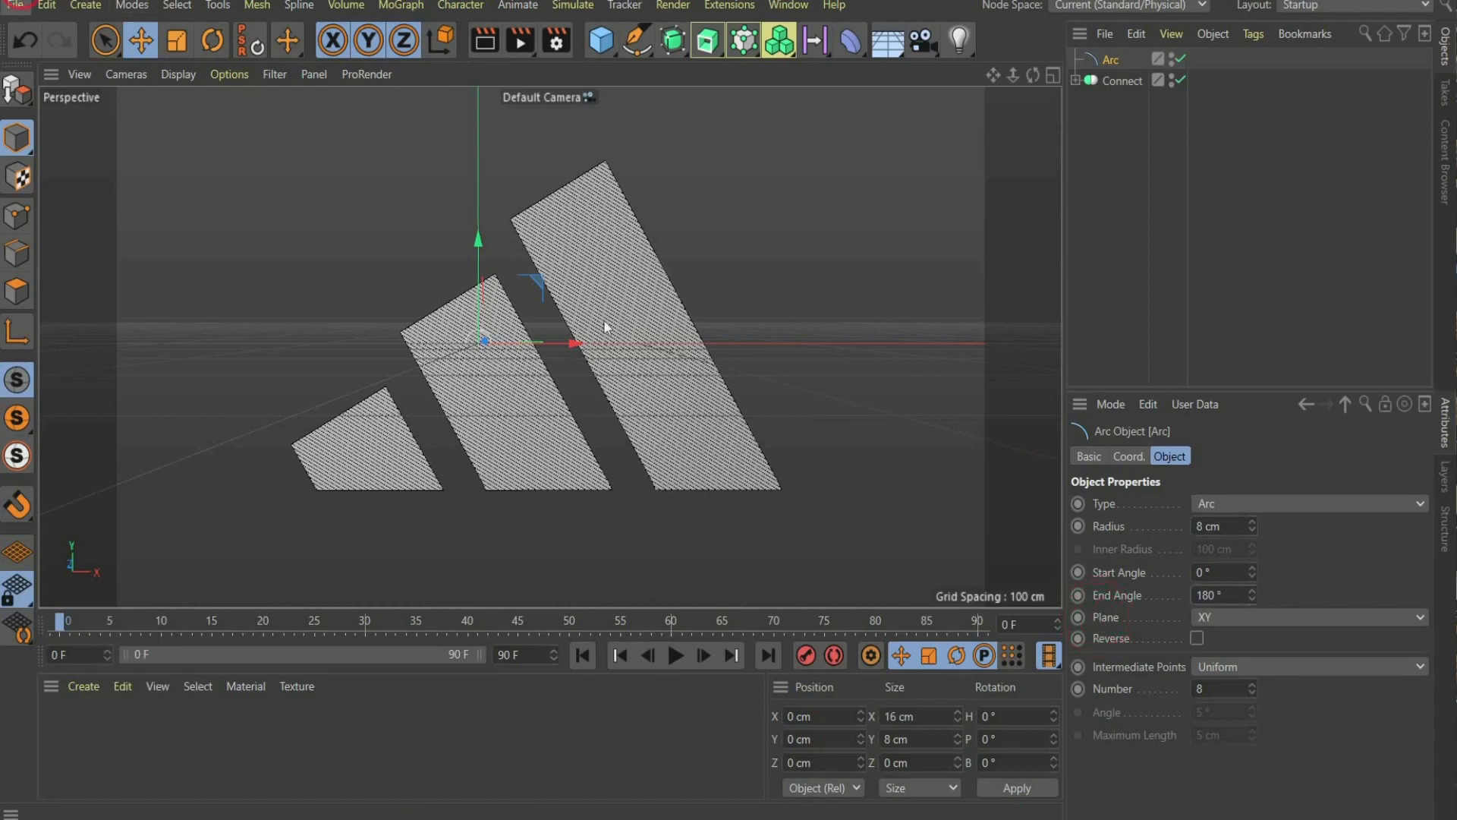
# Add a Cloner, nest the Arc inside it, and set the cloner's mode to Object.
pyautogui.click(740, 49)
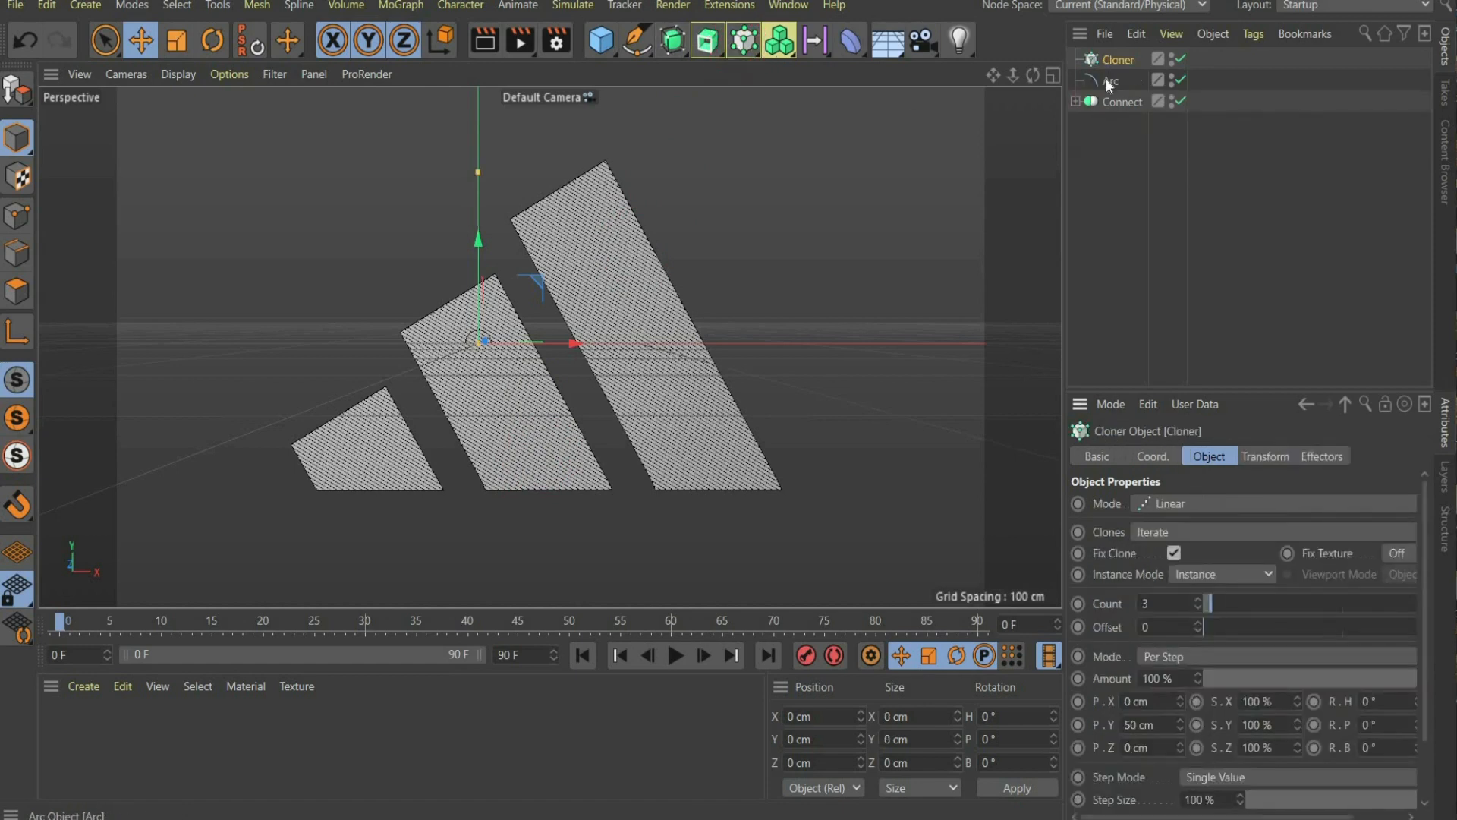
pyautogui.moveTo(1105, 79); pyautogui.dragTo(1122, 59)
pyautogui.click(1131, 61)
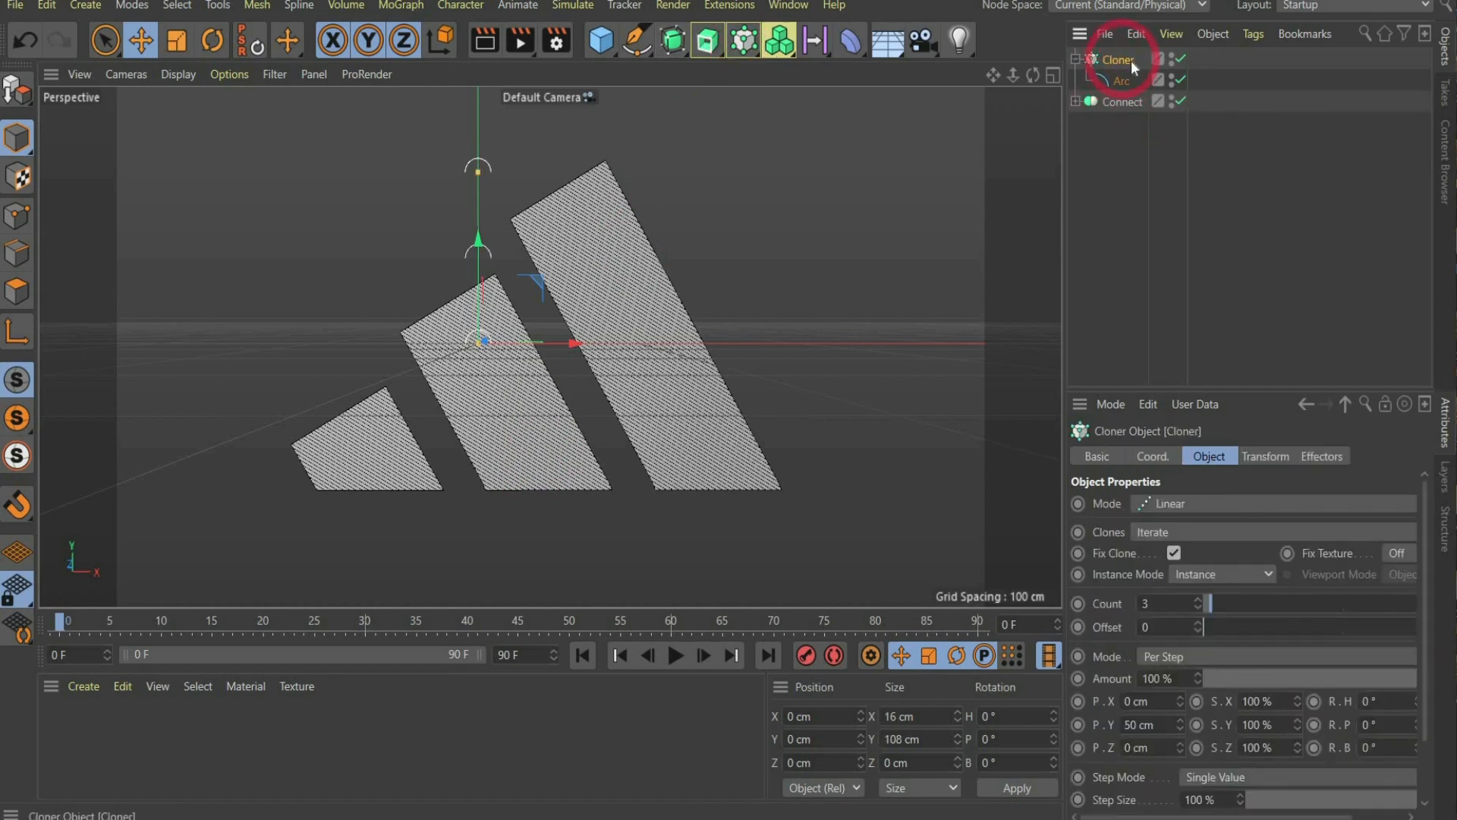
pyautogui.click(1164, 505)
pyautogui.click(1172, 523)
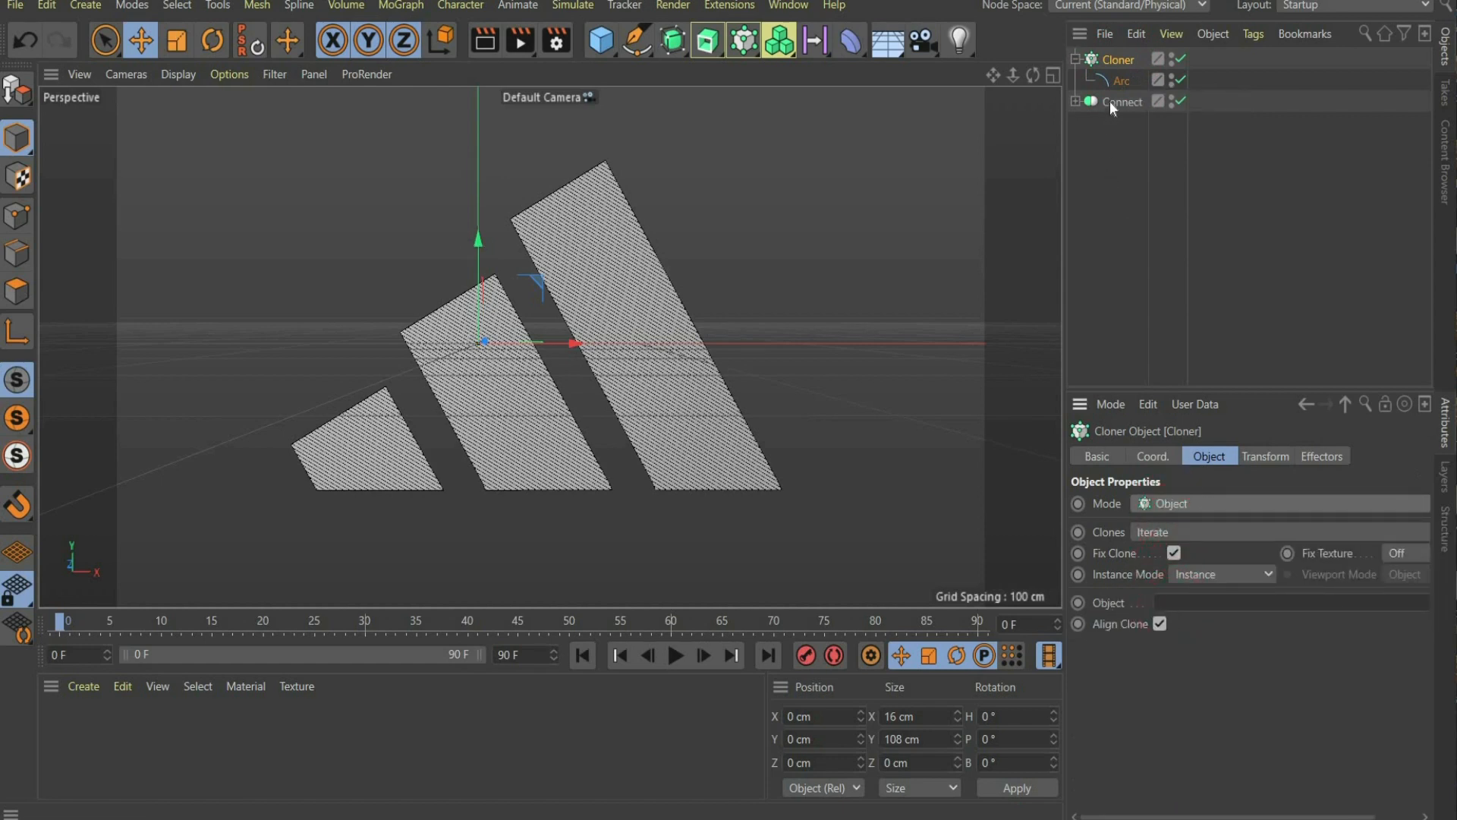
# Assign the Connect object as the cloner's target object and set its distribution to Edge.
pyautogui.moveTo(1109, 102); pyautogui.dragTo(1214, 615)
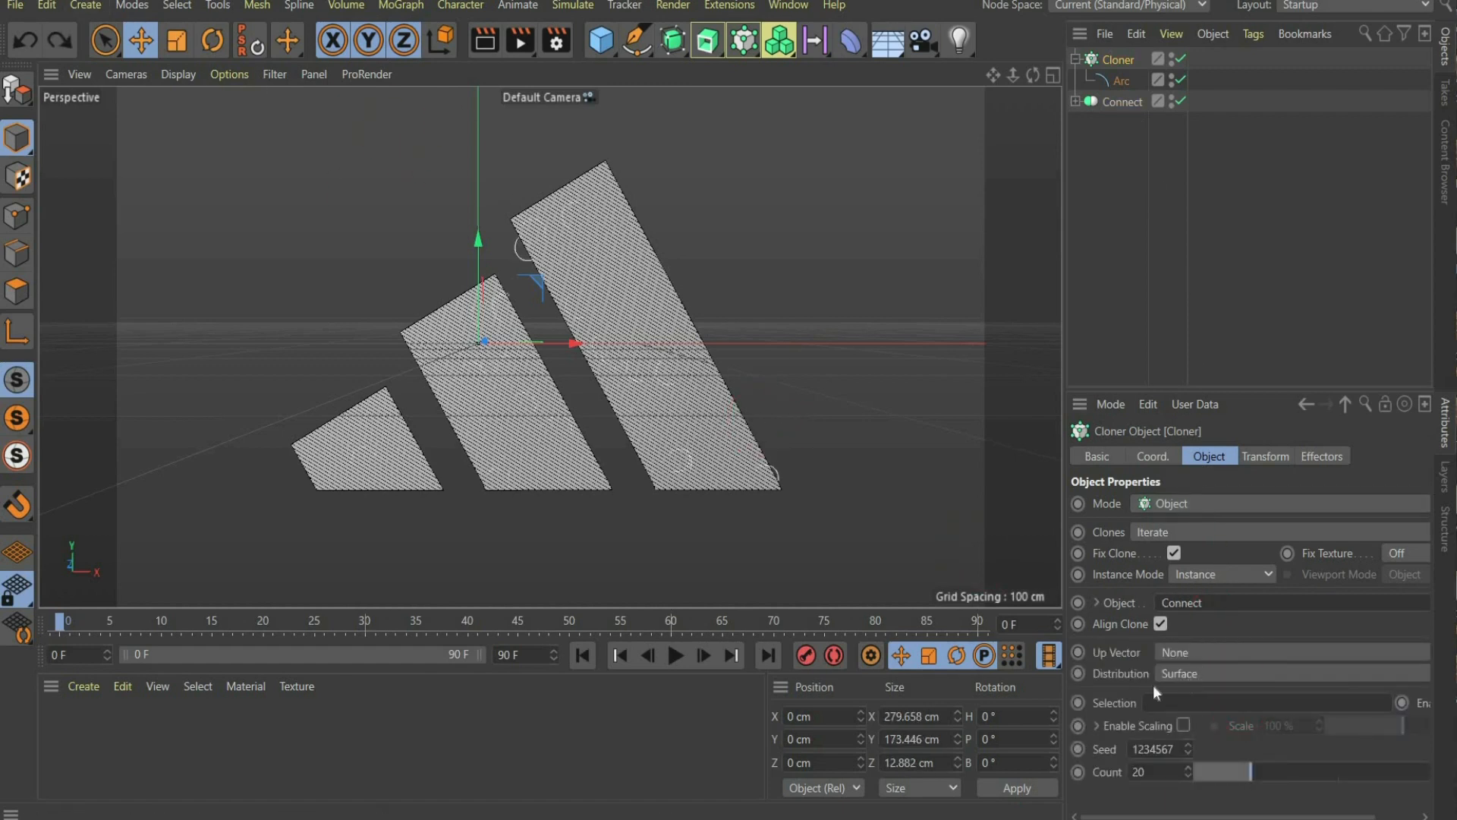
pyautogui.click(1166, 677)
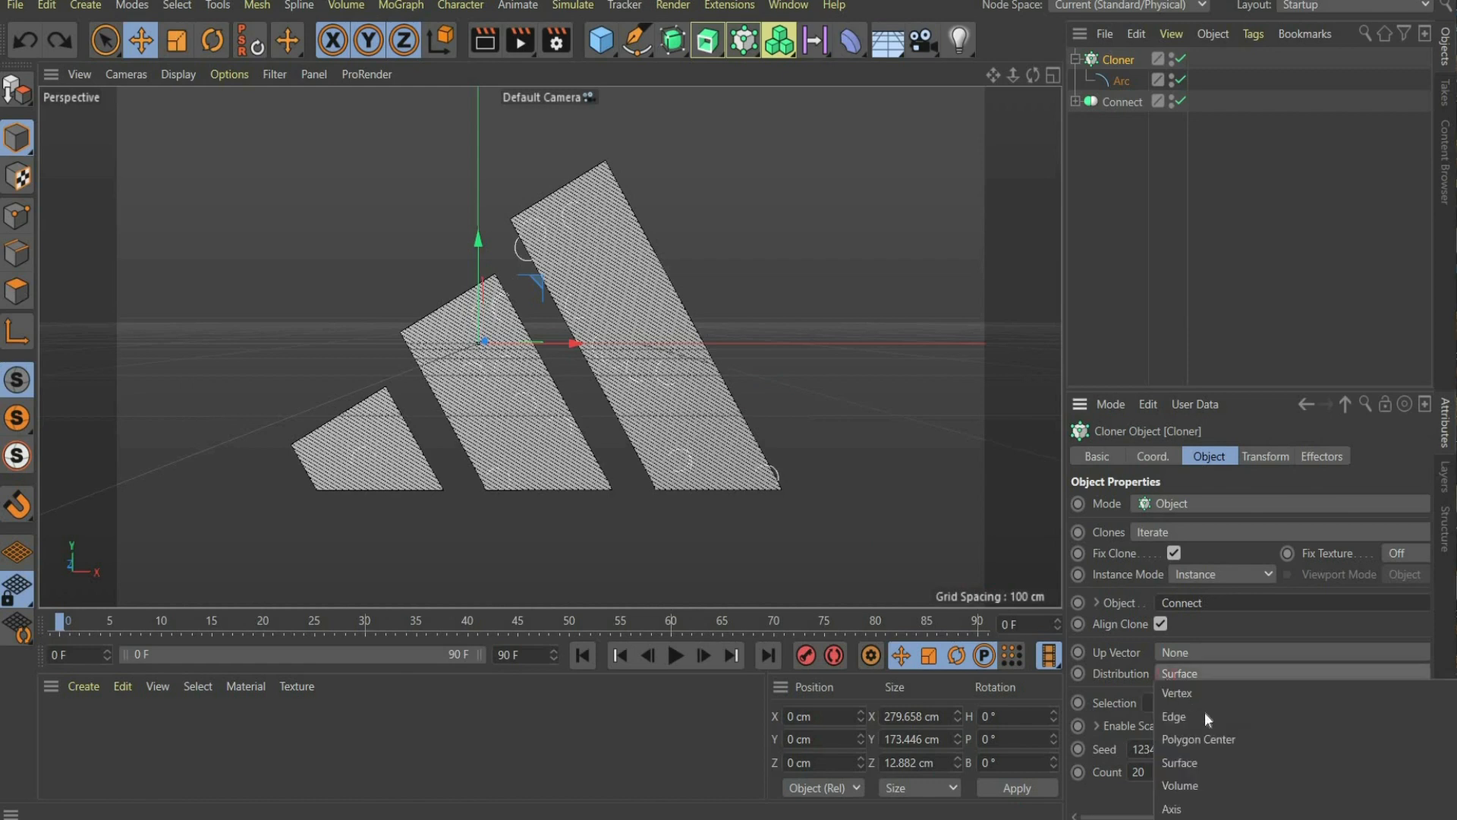
pyautogui.click(1210, 717)
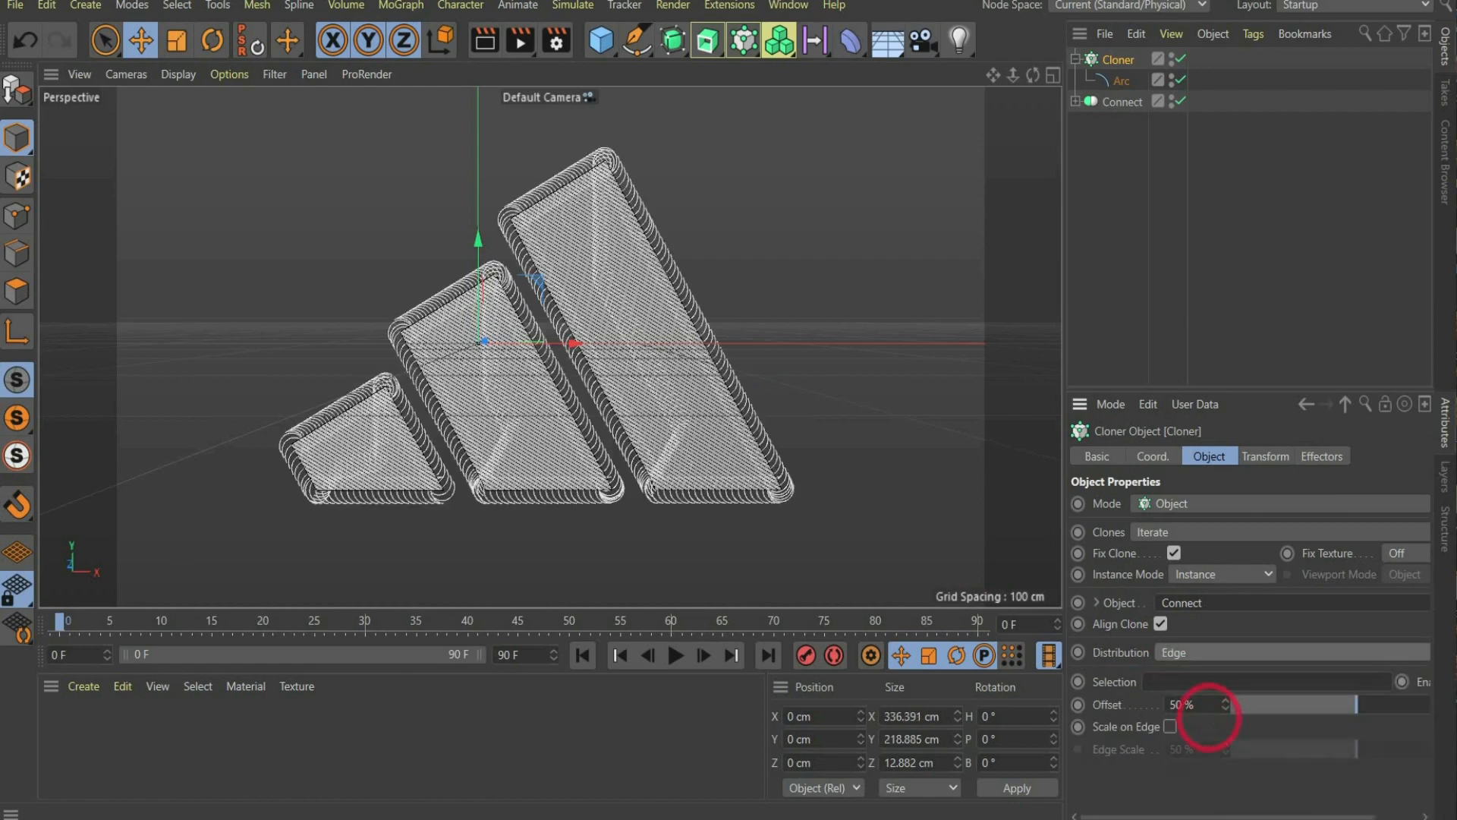
pyautogui.click(648, 451)
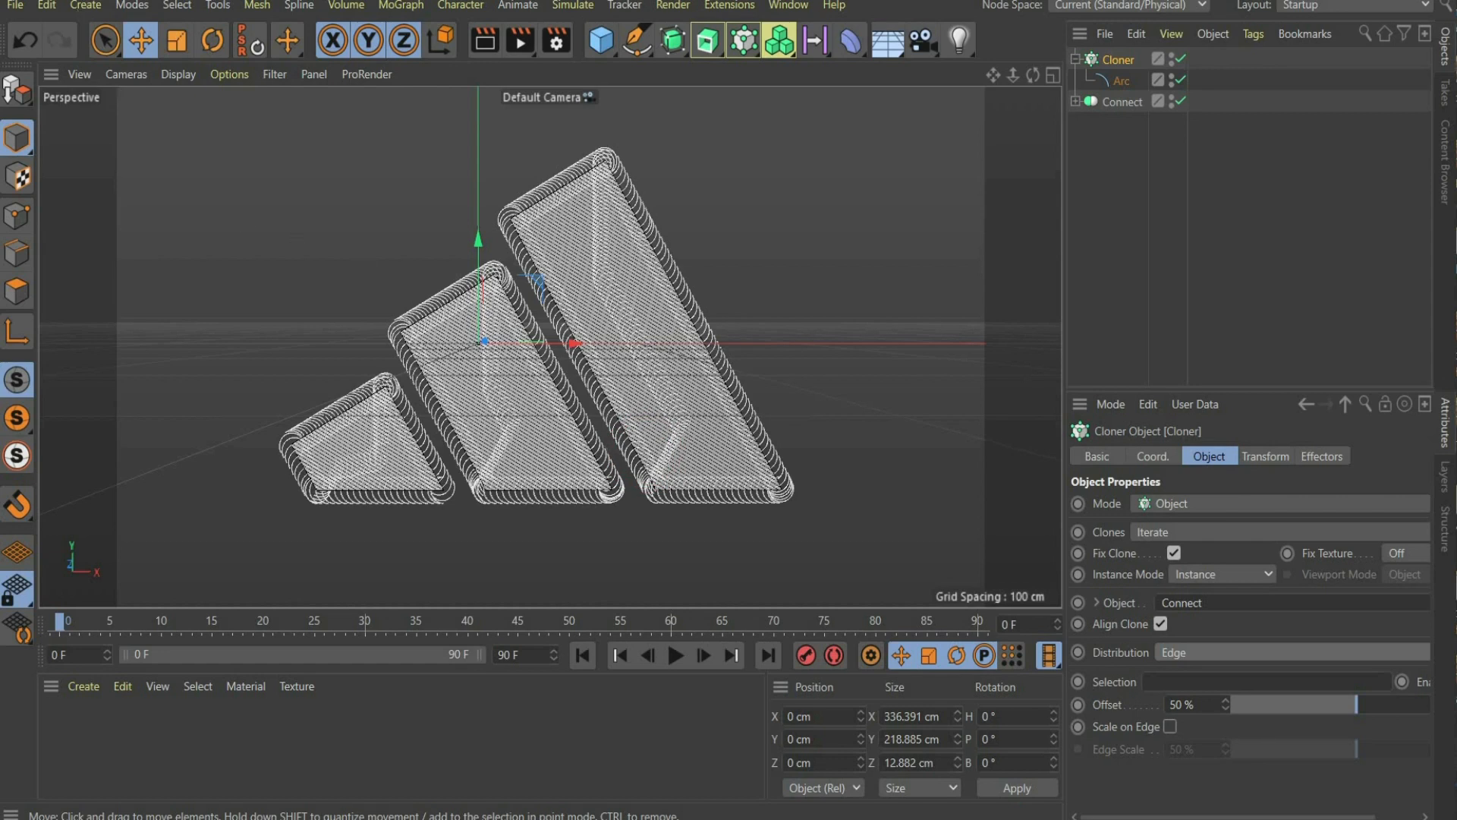
pyautogui.click(999, 238)
pyautogui.click(829, 321)
pyautogui.click(404, 455)
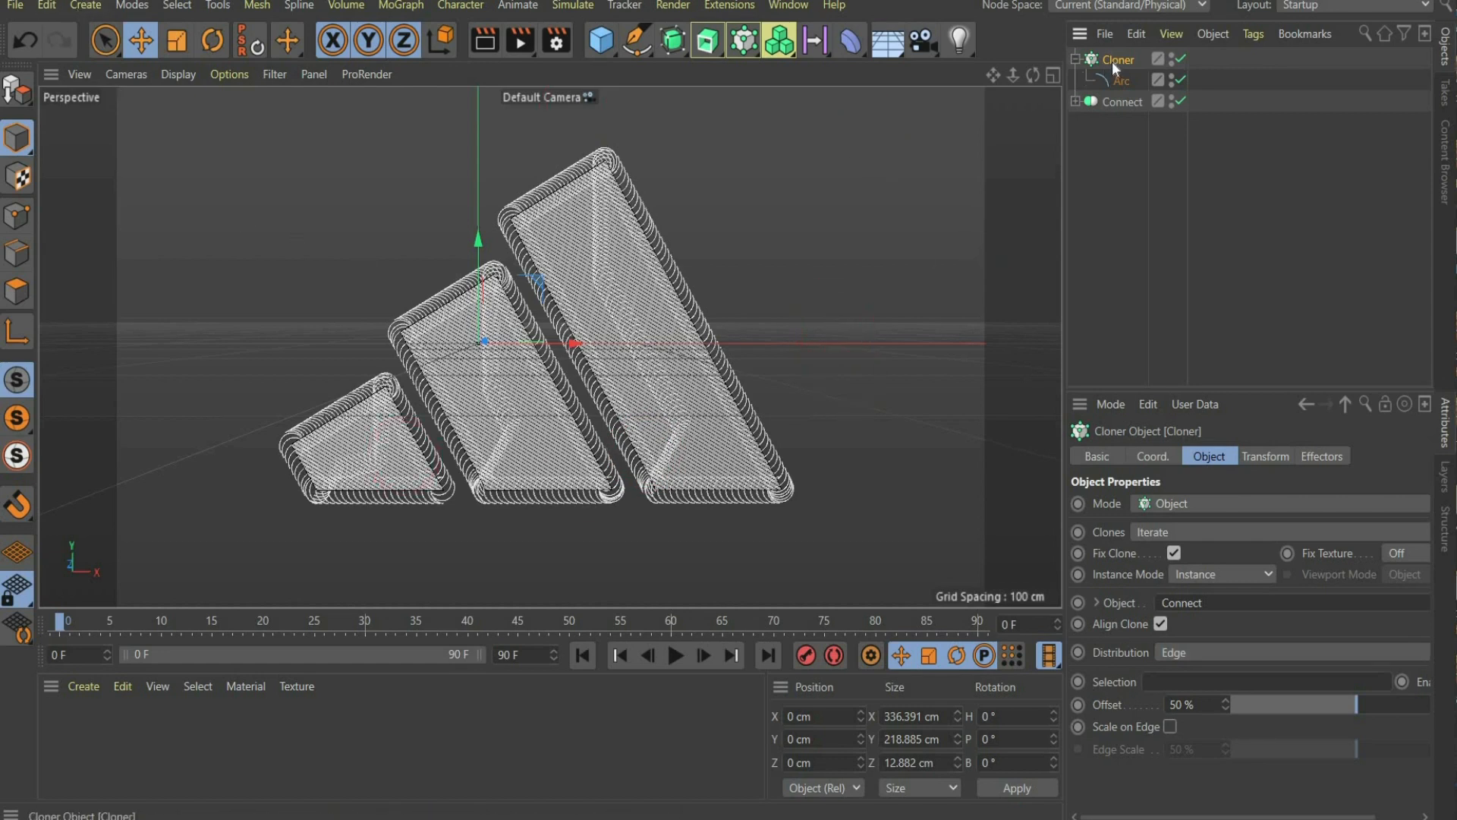
# Add a Plain effector to the Cloner.
pyautogui.click(1113, 62)
pyautogui.click(1250, 85)
pyautogui.hotkey('shift', 'c')
pyautogui.write('plain')
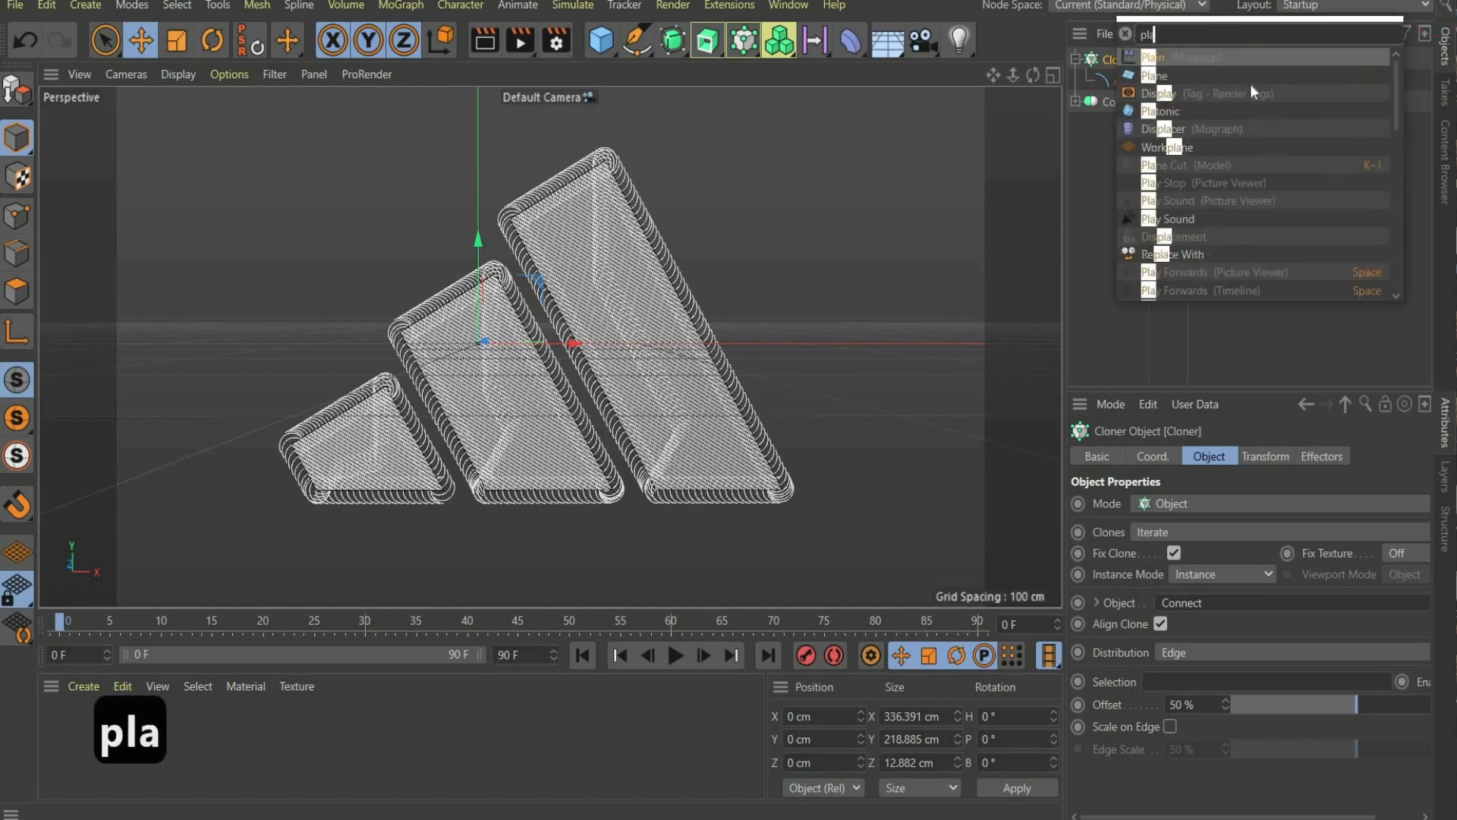
pyautogui.press('Return')
pyautogui.click(104, 39)
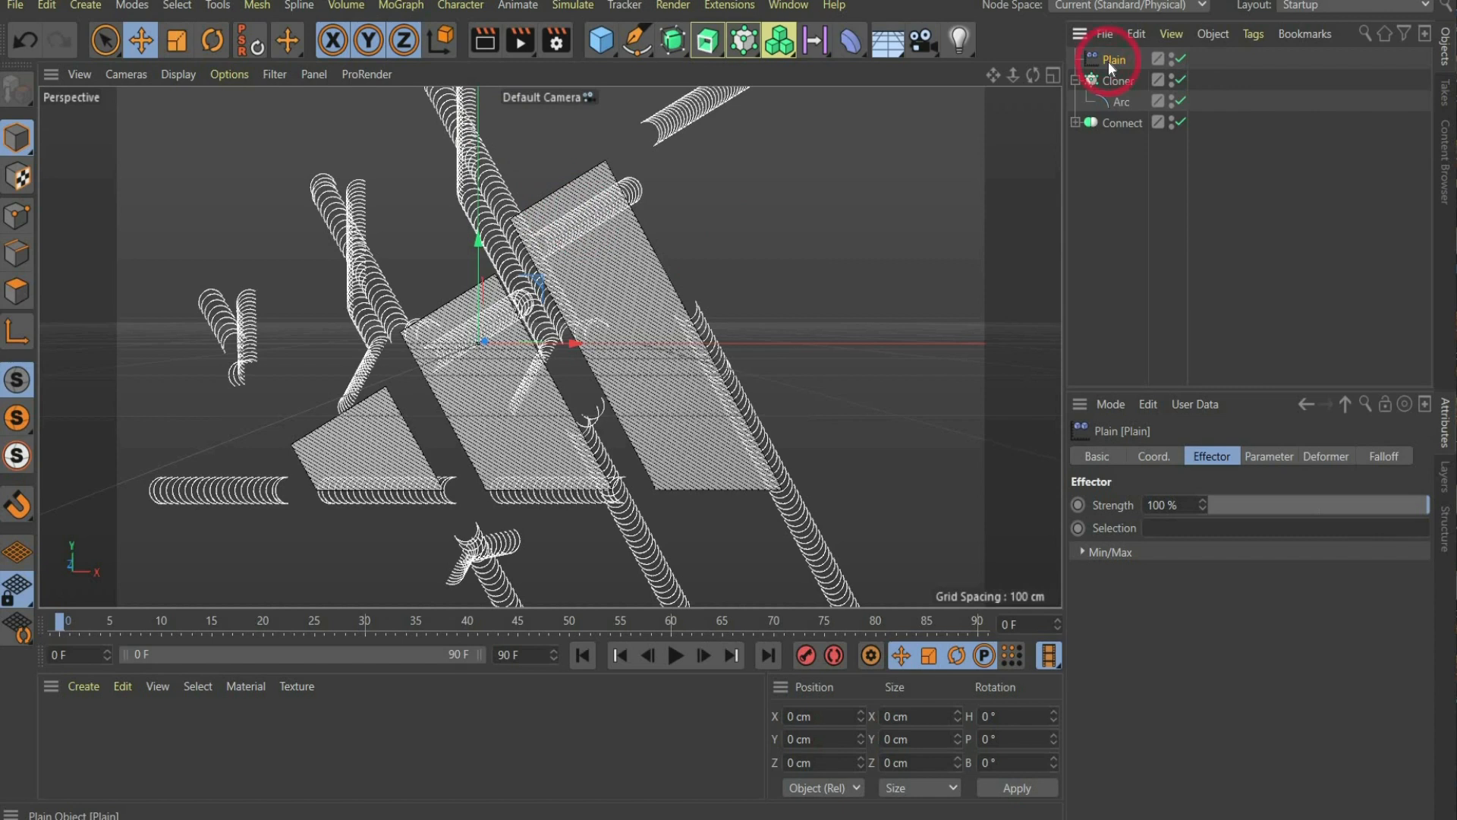
# Turn off Position and enable Visibility in the Plain effector's parameters.
pyautogui.click(1260, 454)
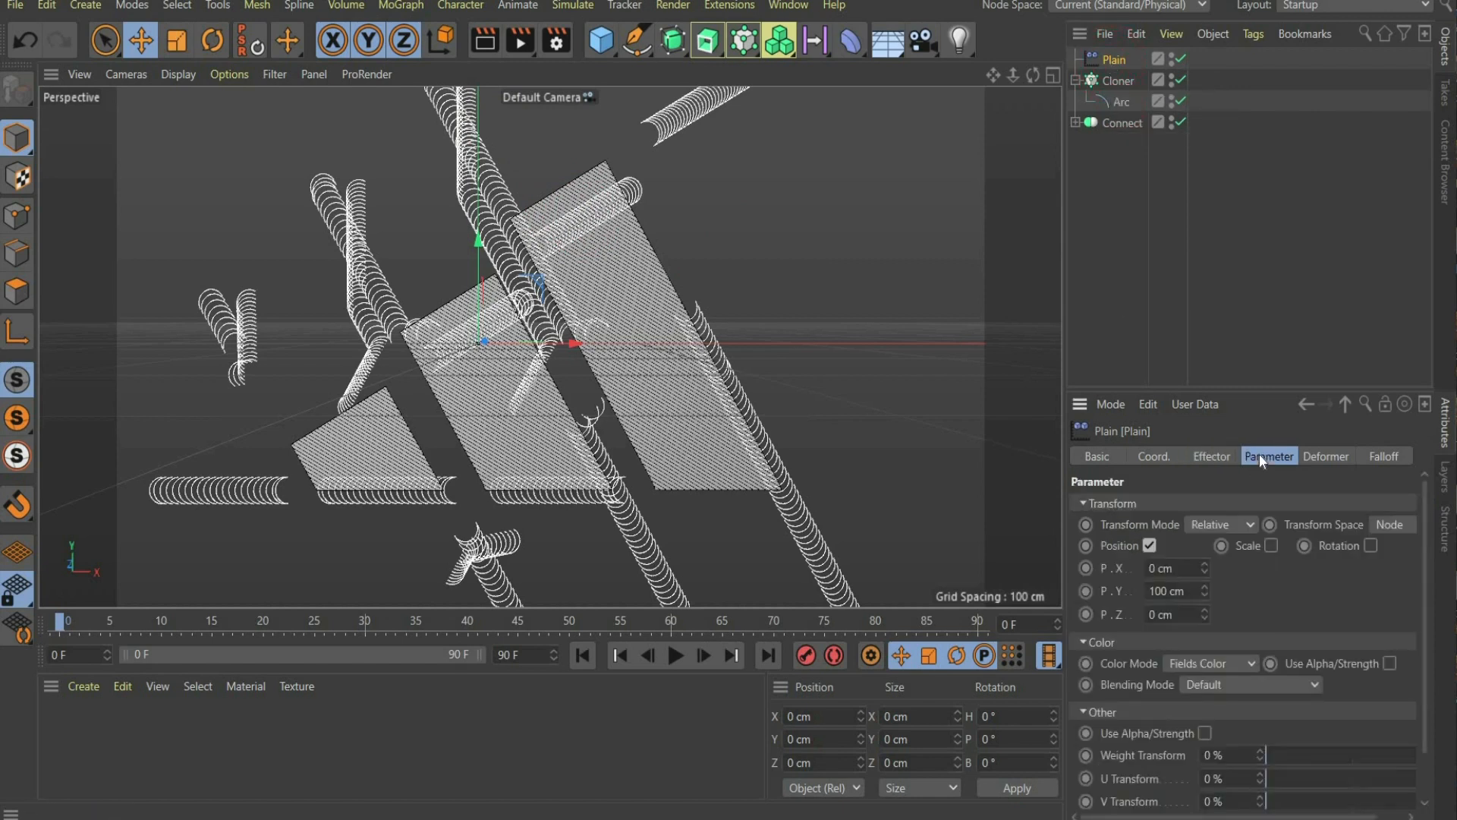
pyautogui.click(1150, 546)
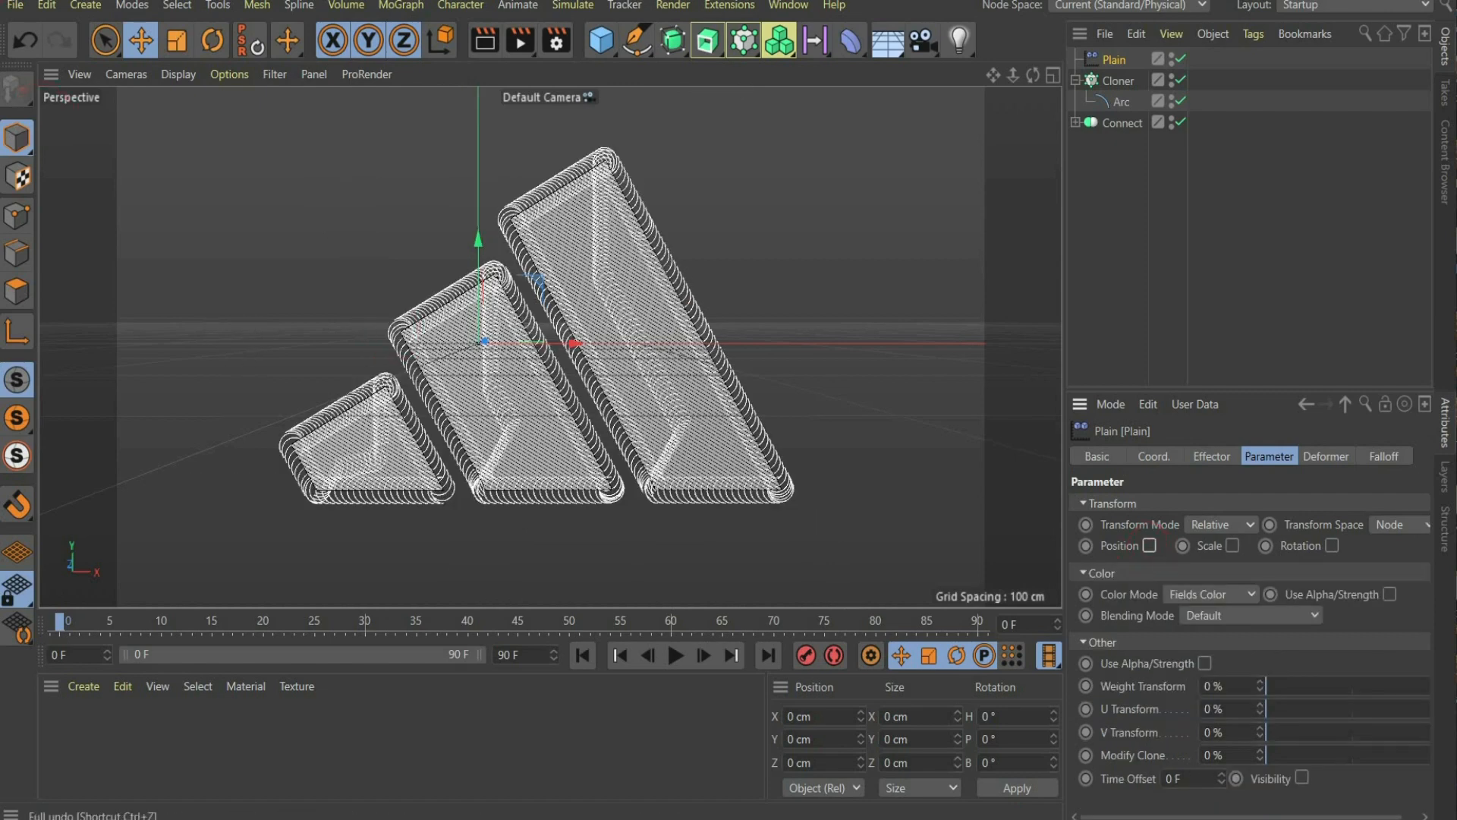
pyautogui.click(1303, 778)
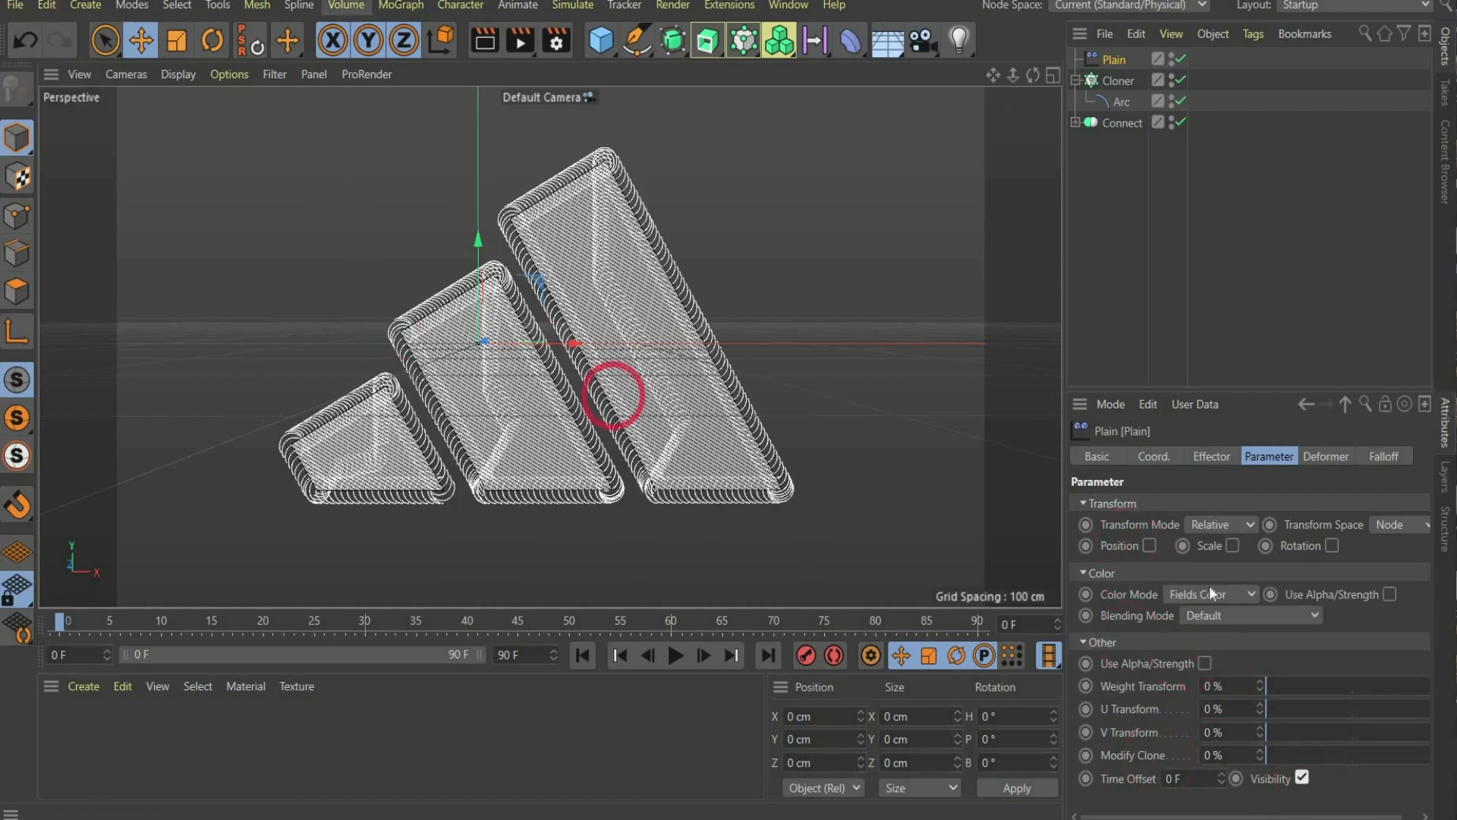
# Add the Path 1 spline inside the Extrude as a field in the Plain effector's falloff.
pyautogui.click(1387, 456)
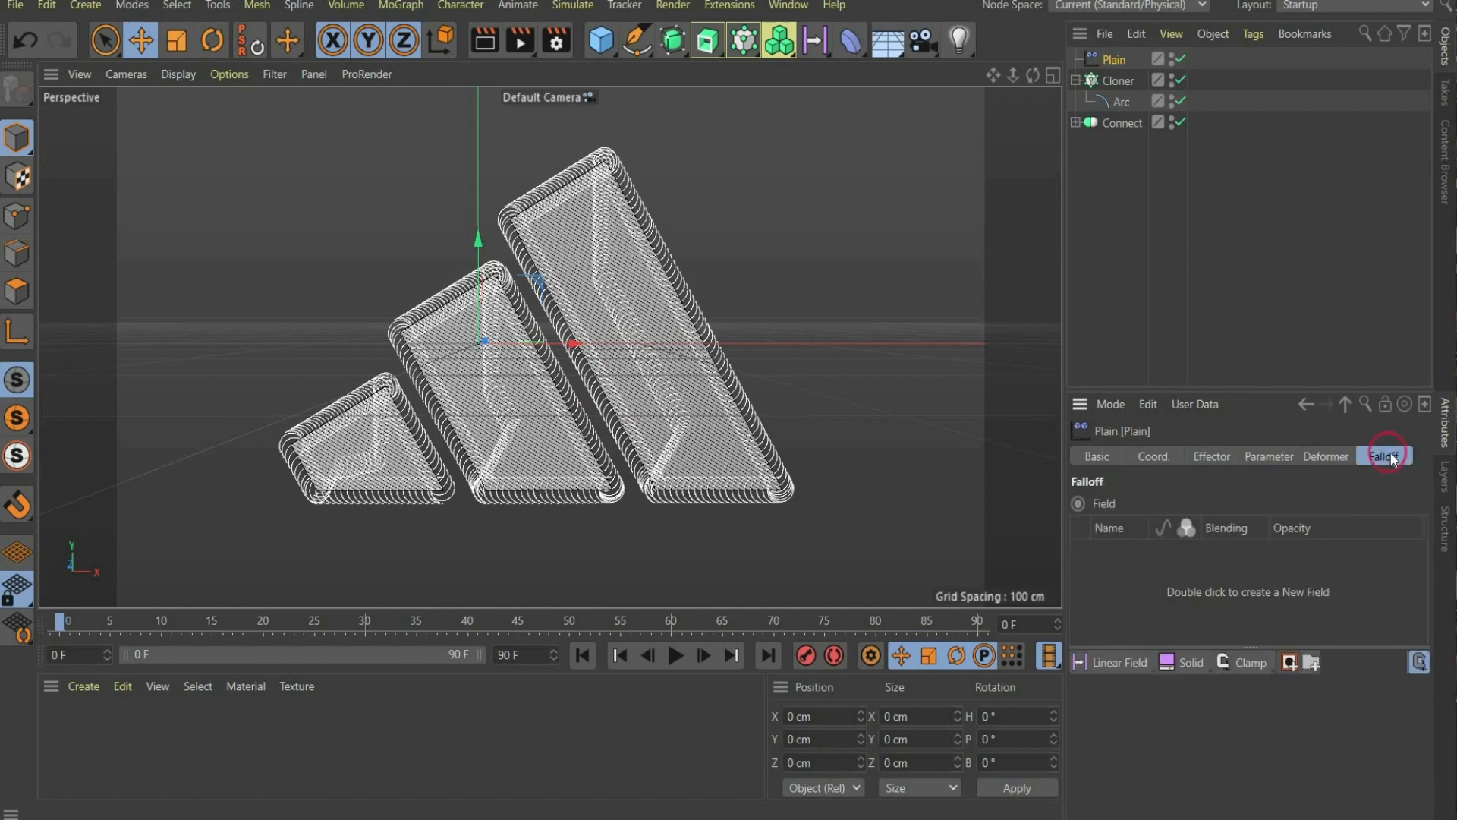
pyautogui.click(1075, 80)
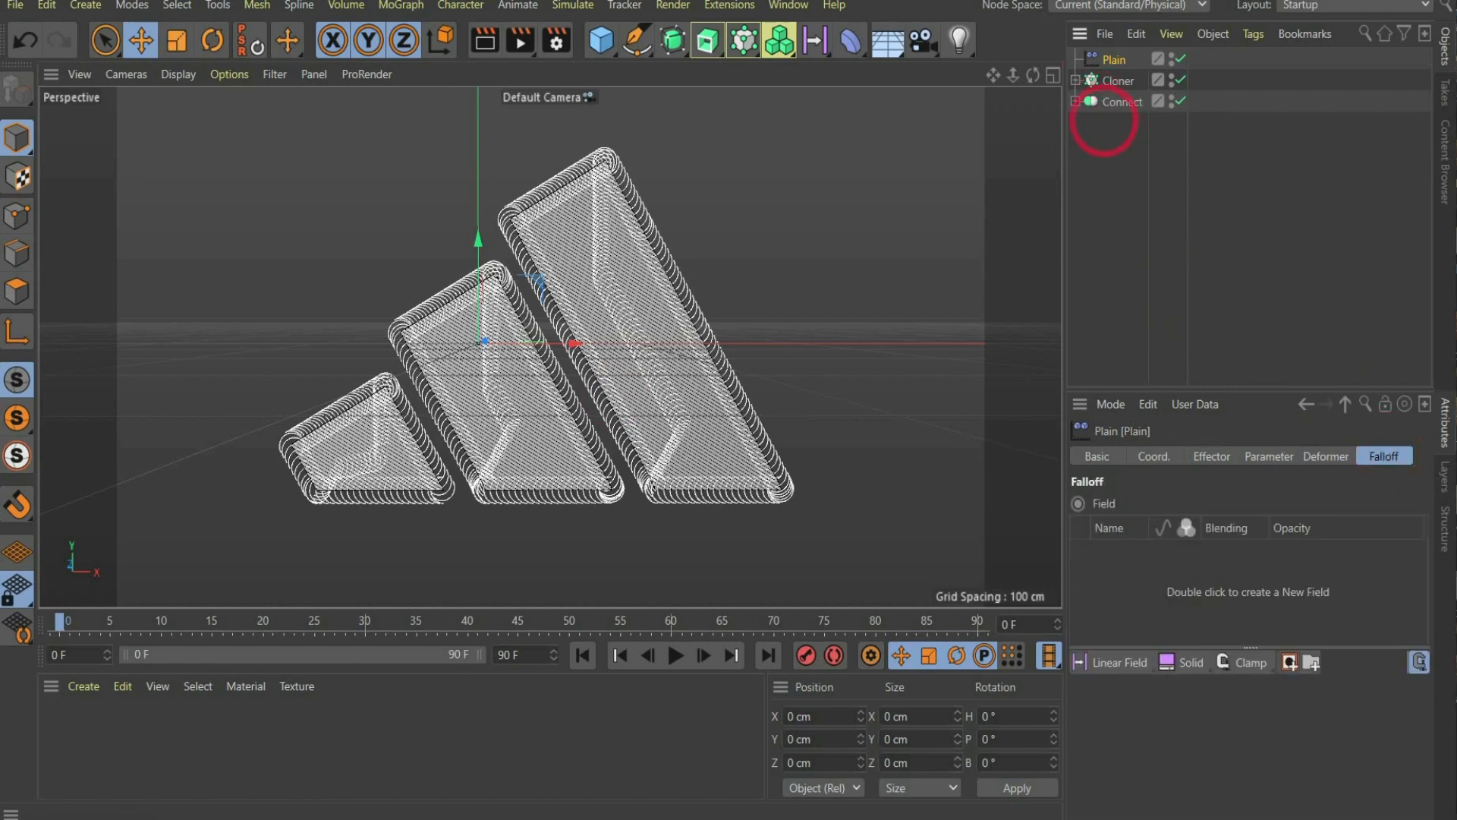
pyautogui.click(1075, 100)
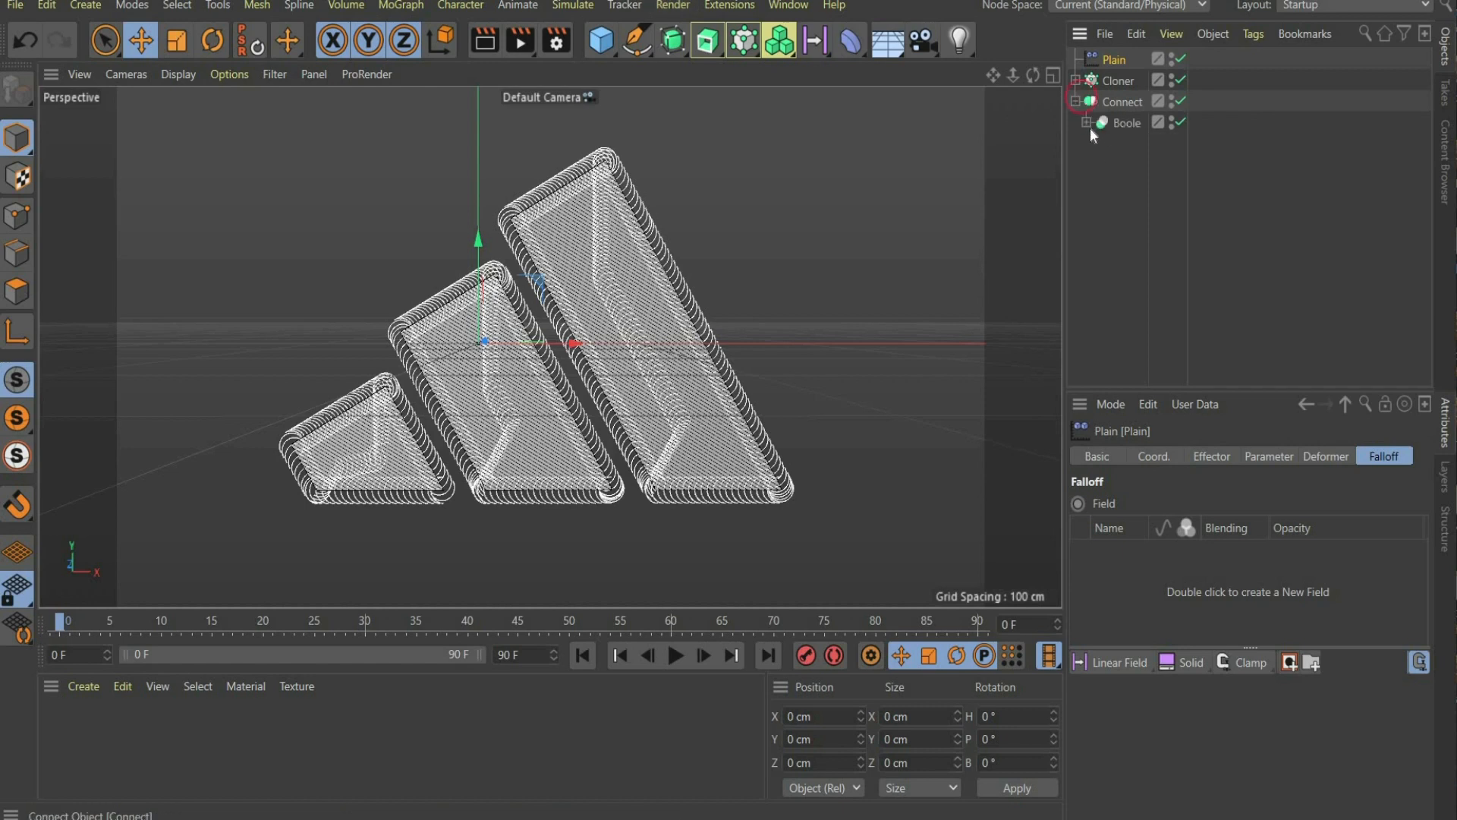
pyautogui.click(1086, 122)
pyautogui.click(1097, 143)
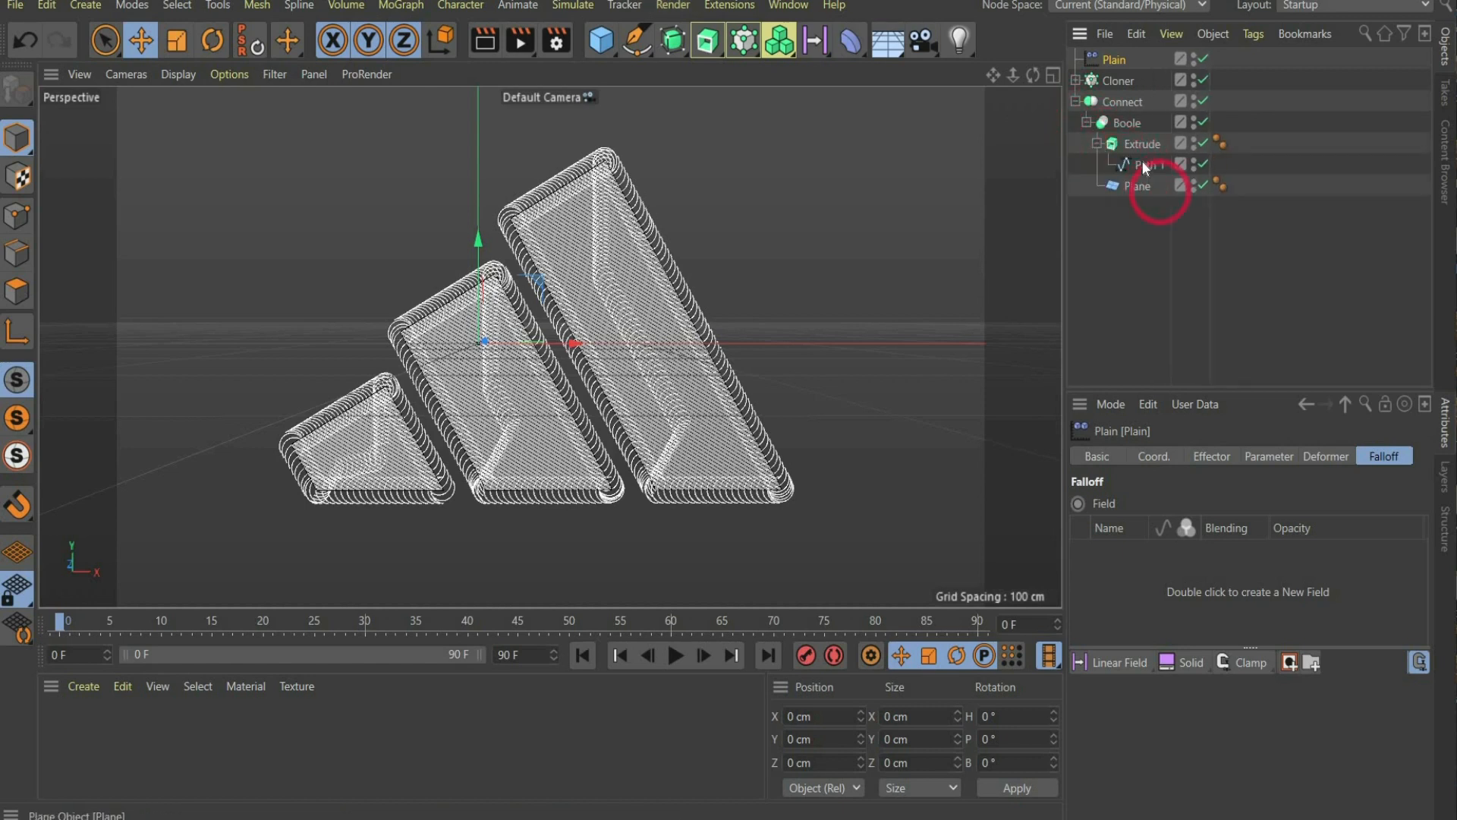
pyautogui.moveTo(1146, 164); pyautogui.dragTo(1166, 589)
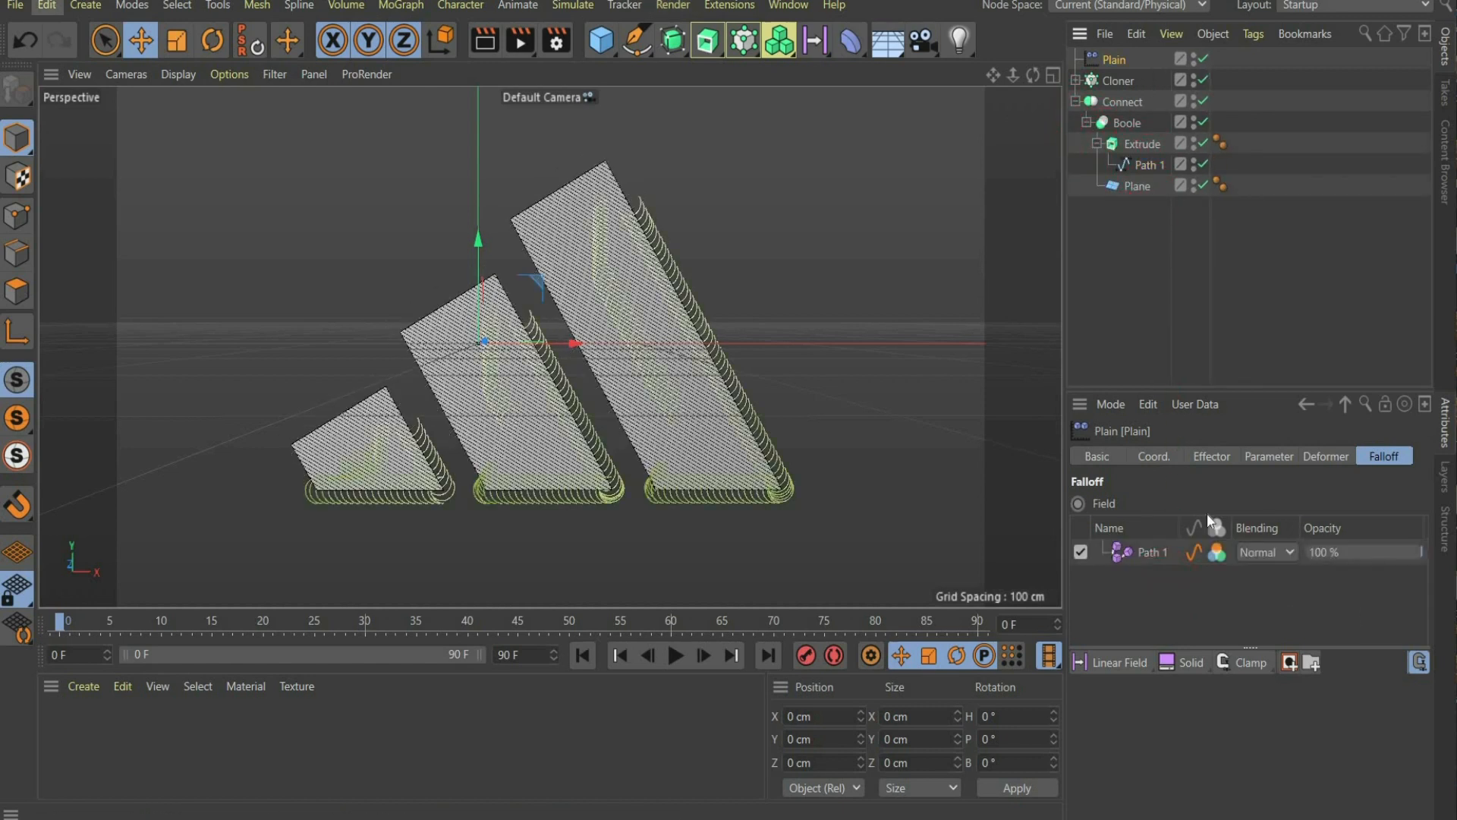
# Rename the Path 1 spline as Adidas Spline.
pyautogui.doubleClick(1147, 166)
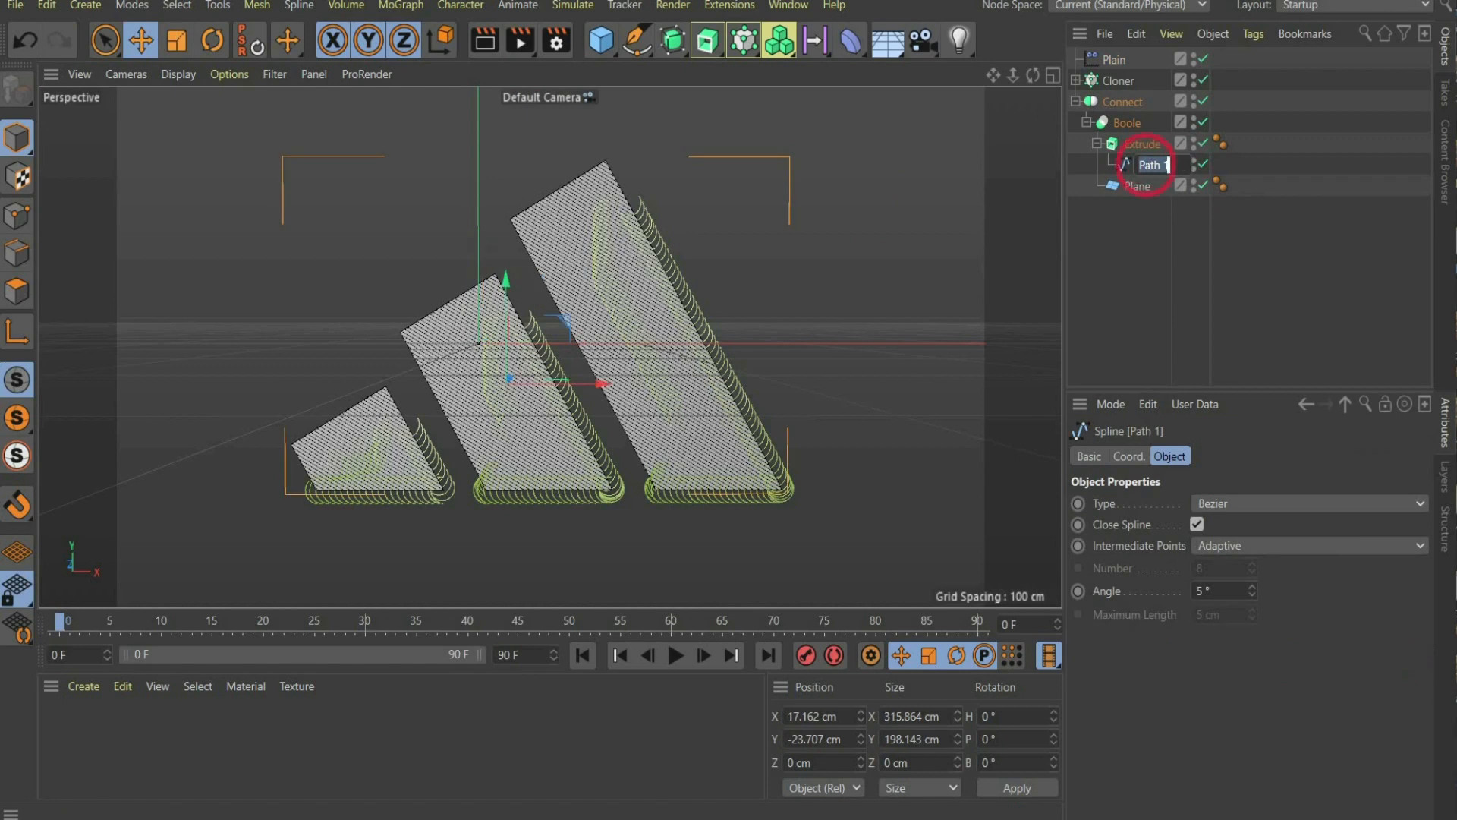
pyautogui.press('capslock')
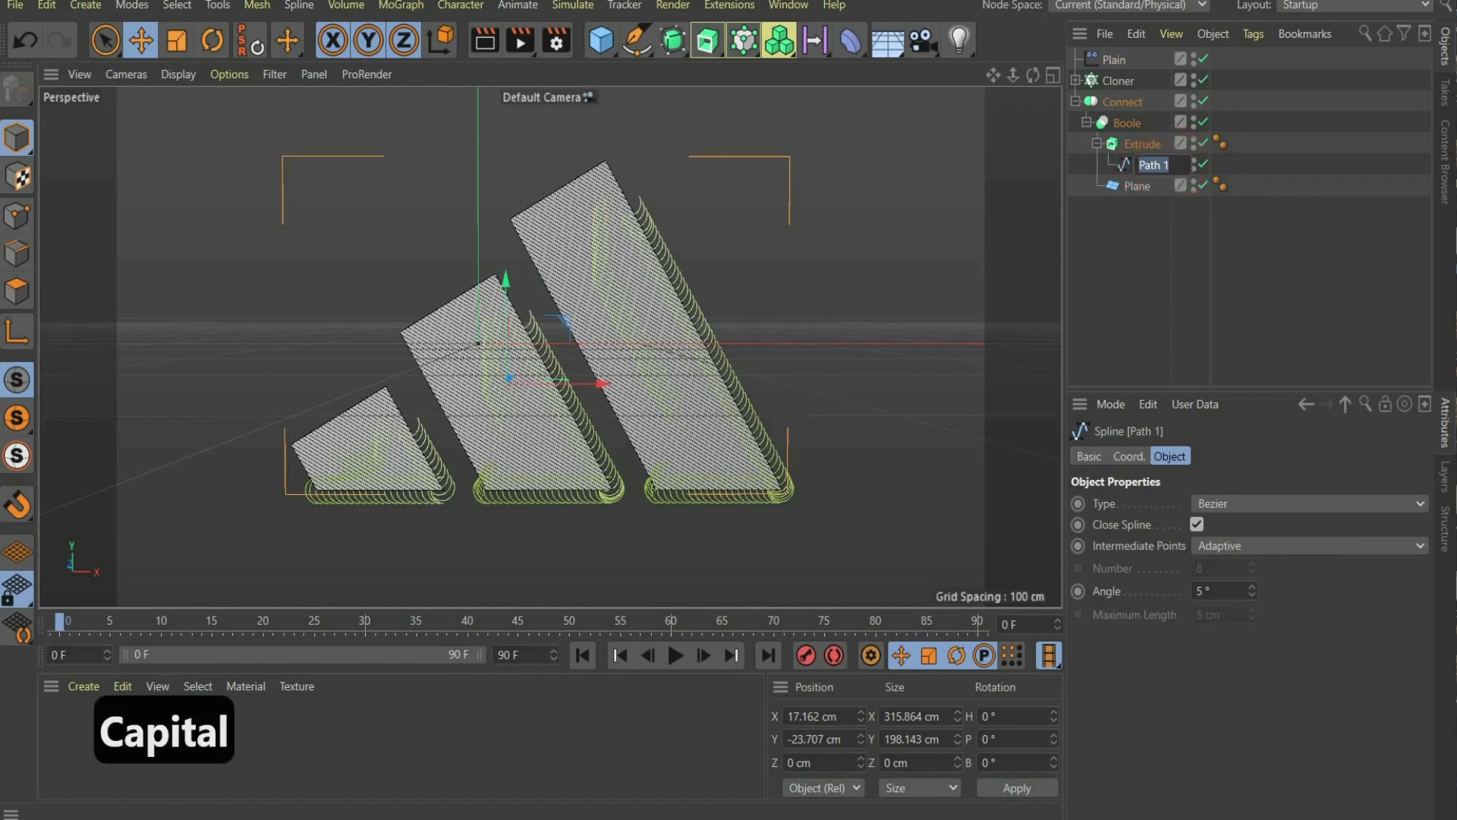
pyautogui.write('Adidas Spline')
pyautogui.press('Return')
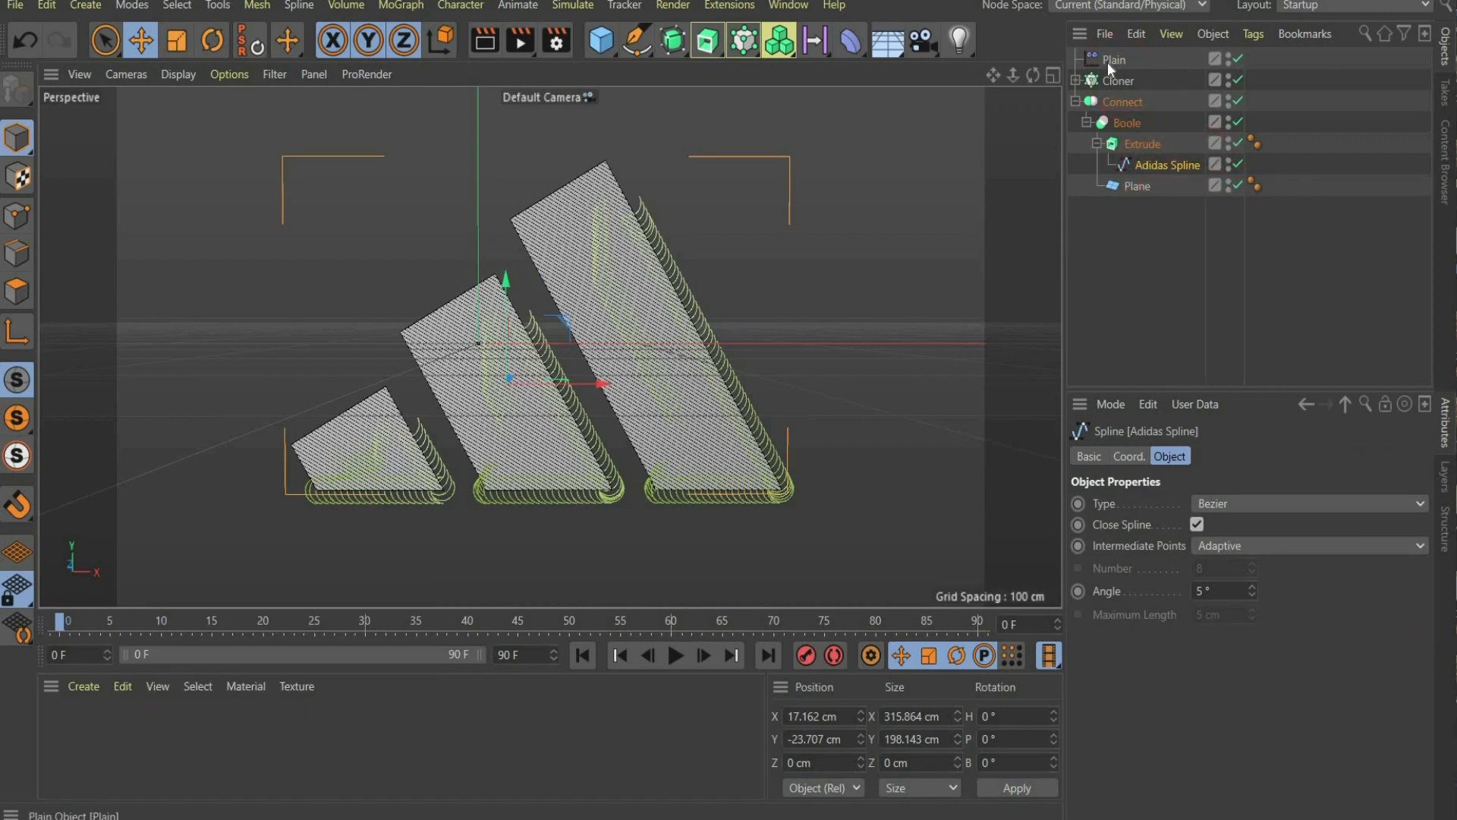
# Set the Distance Mode of the Adidas Spline field in the Plain effector's falloff to Radius.
pyautogui.click(1110, 60)
pyautogui.click(1203, 622)
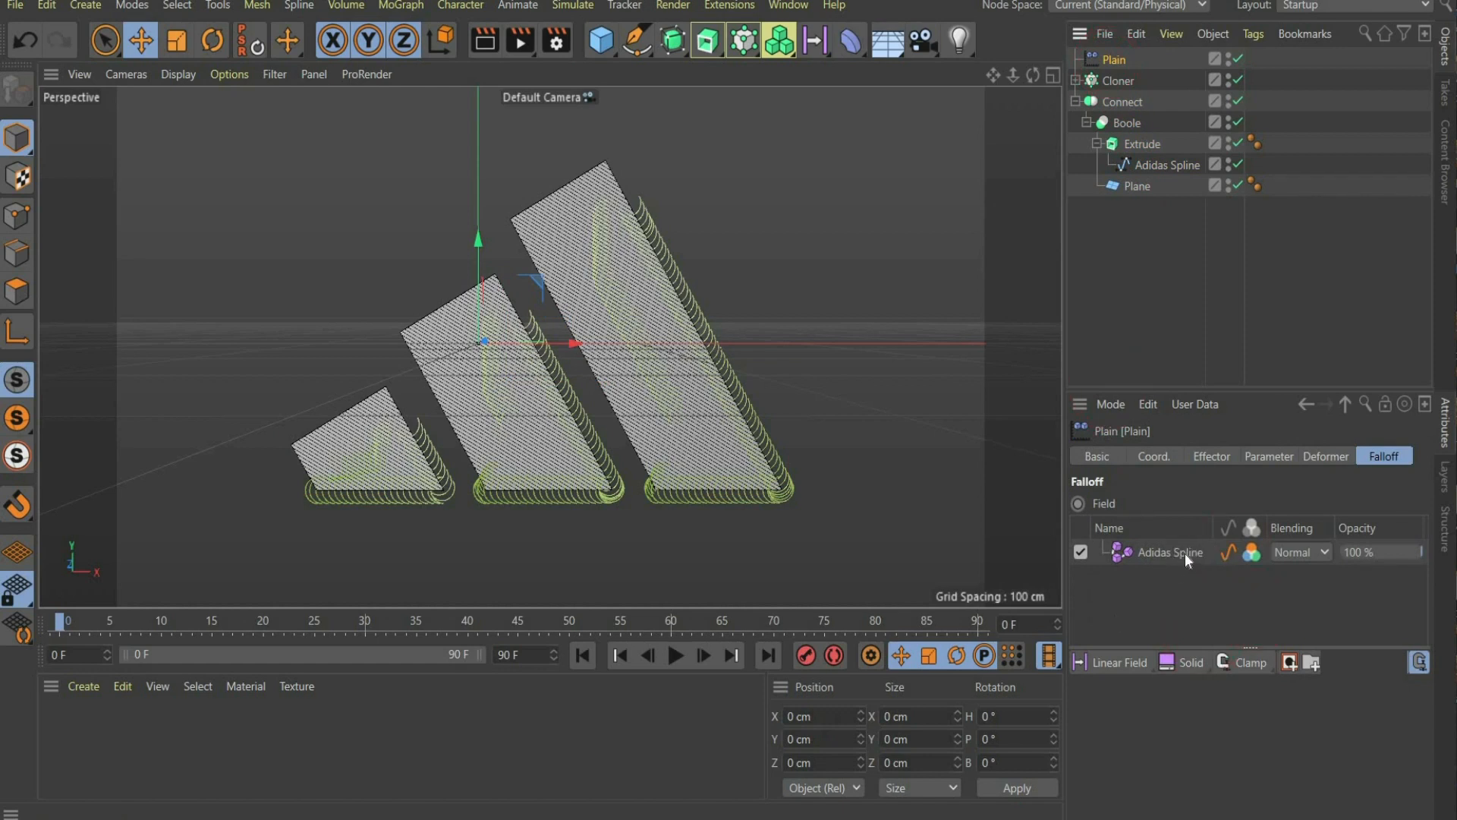
pyautogui.click(1184, 553)
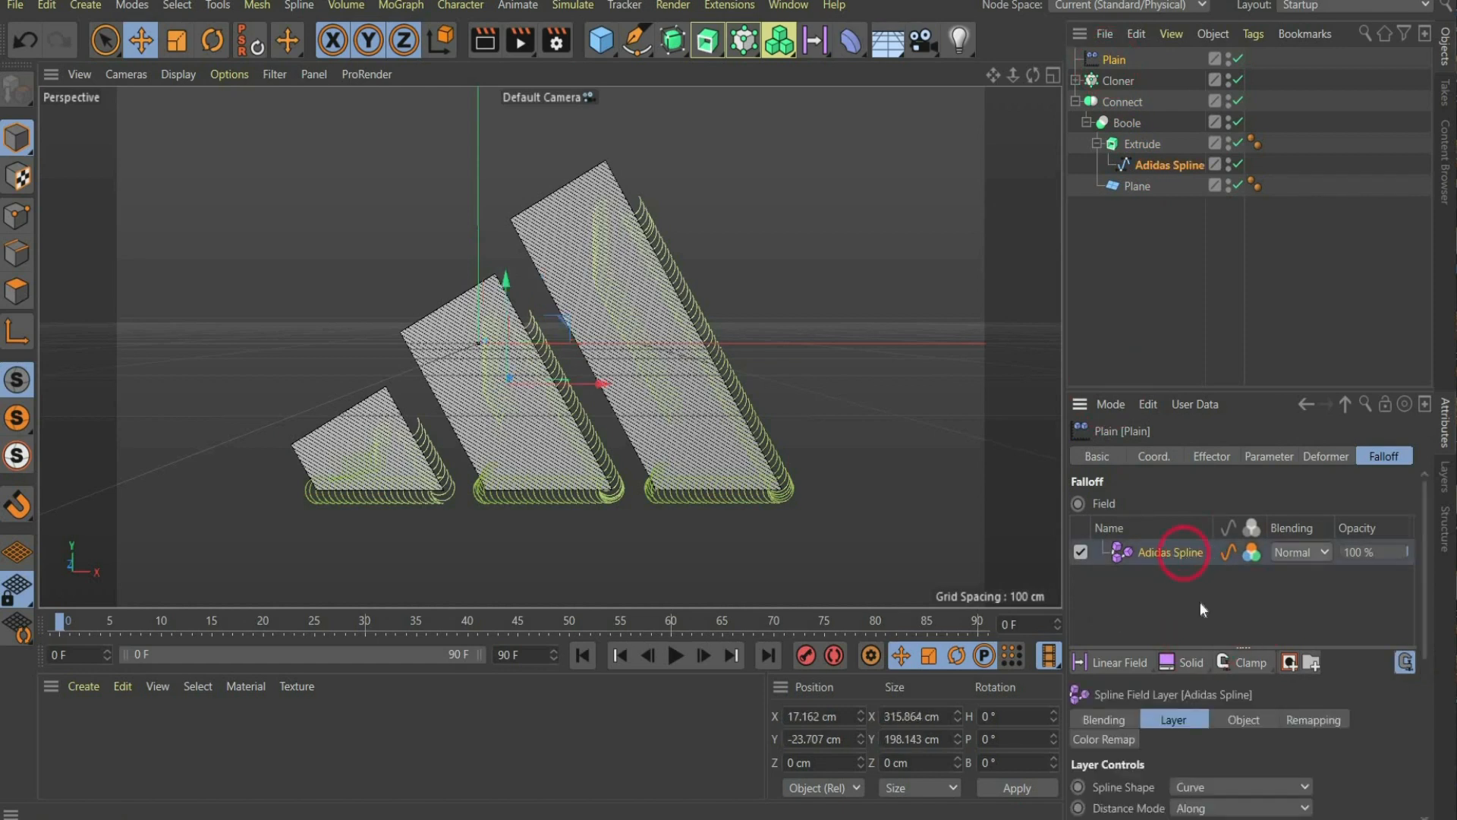
pyautogui.scroll(-3, 1128, 791)
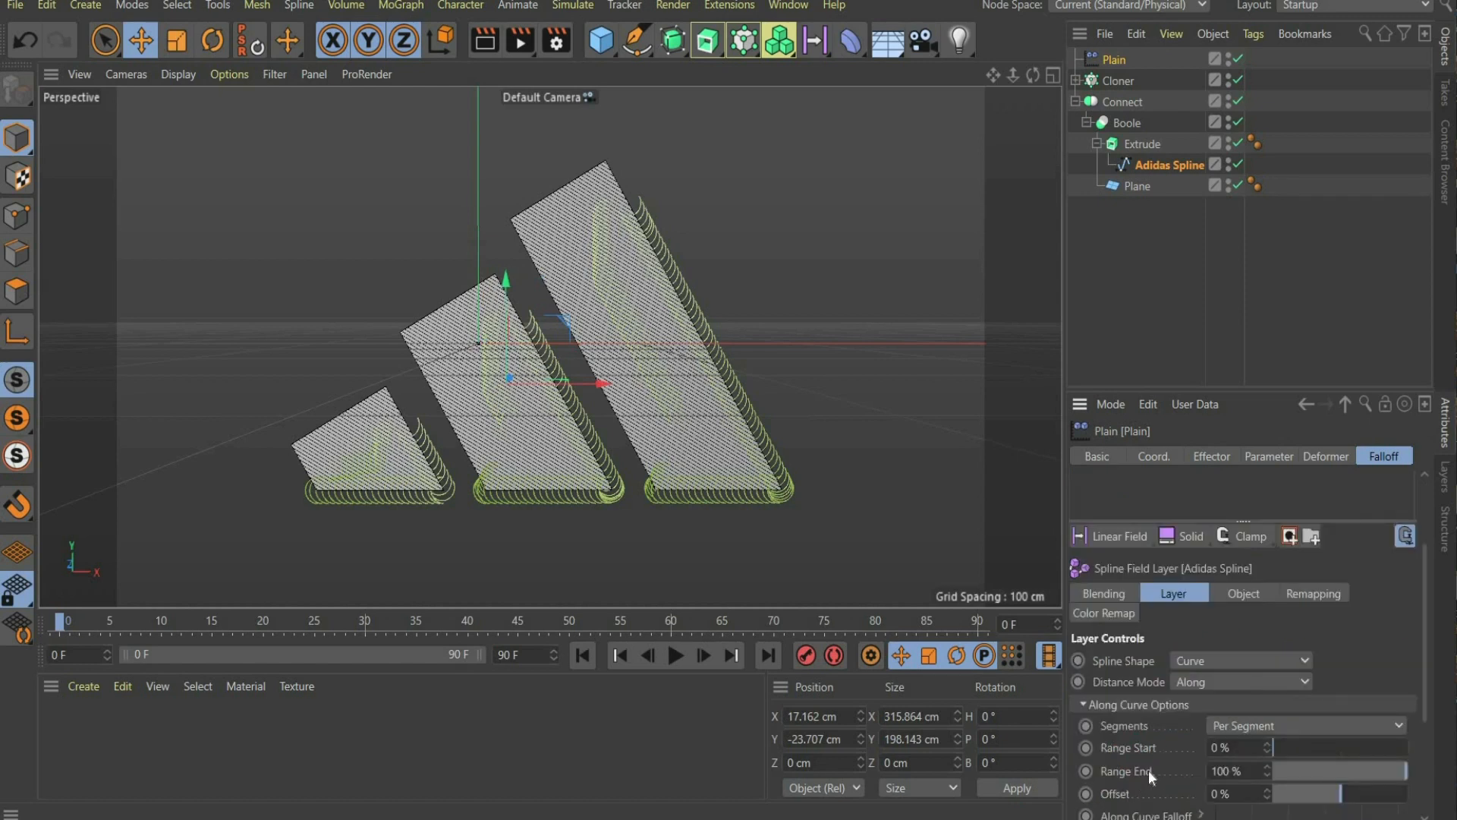
pyautogui.click(1178, 685)
pyautogui.press('Return')
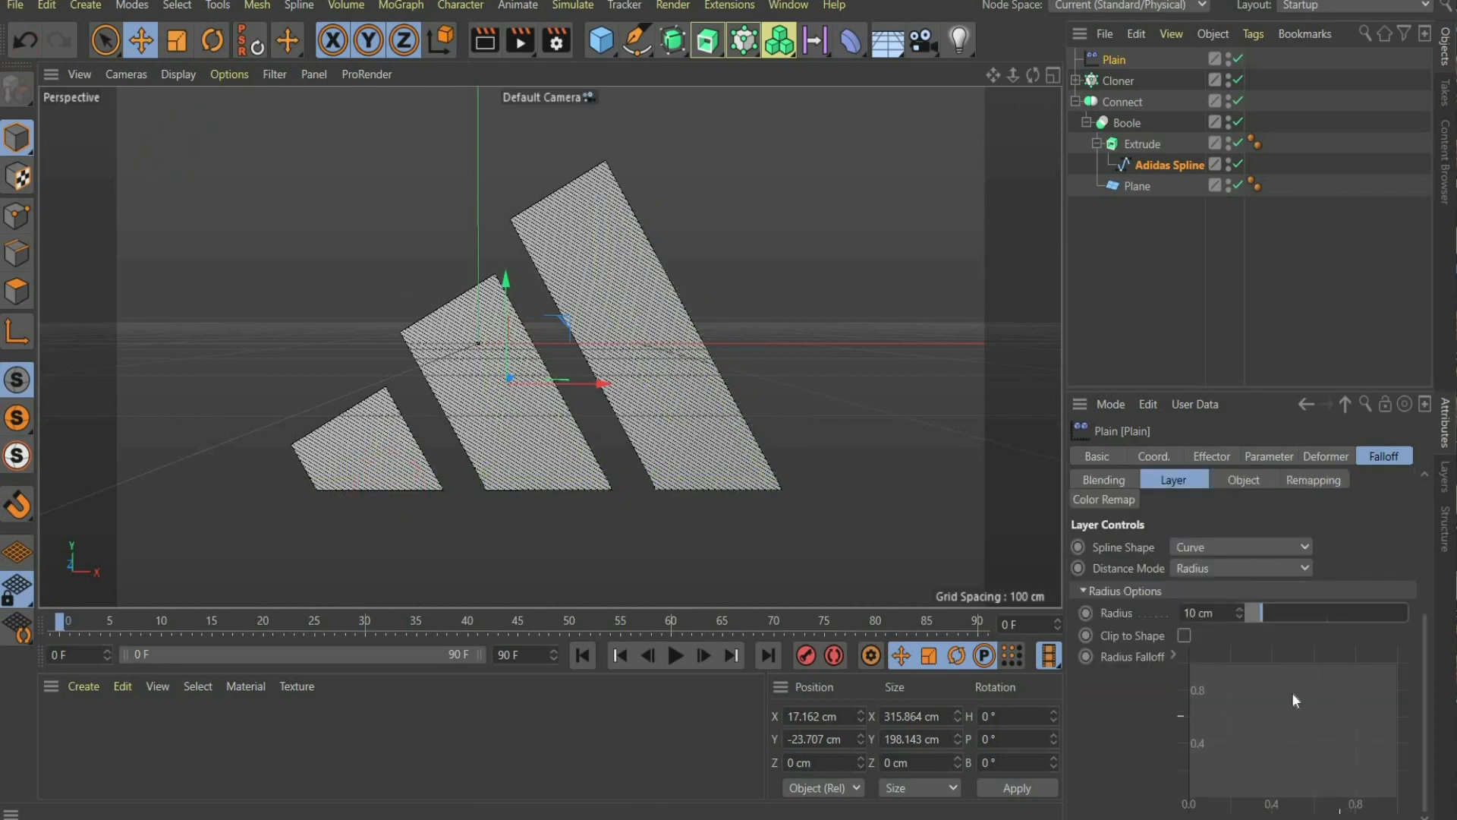
# Set the Adidas Spline field's radius to 29 cm and invert its remapping.
pyautogui.click(1151, 609)
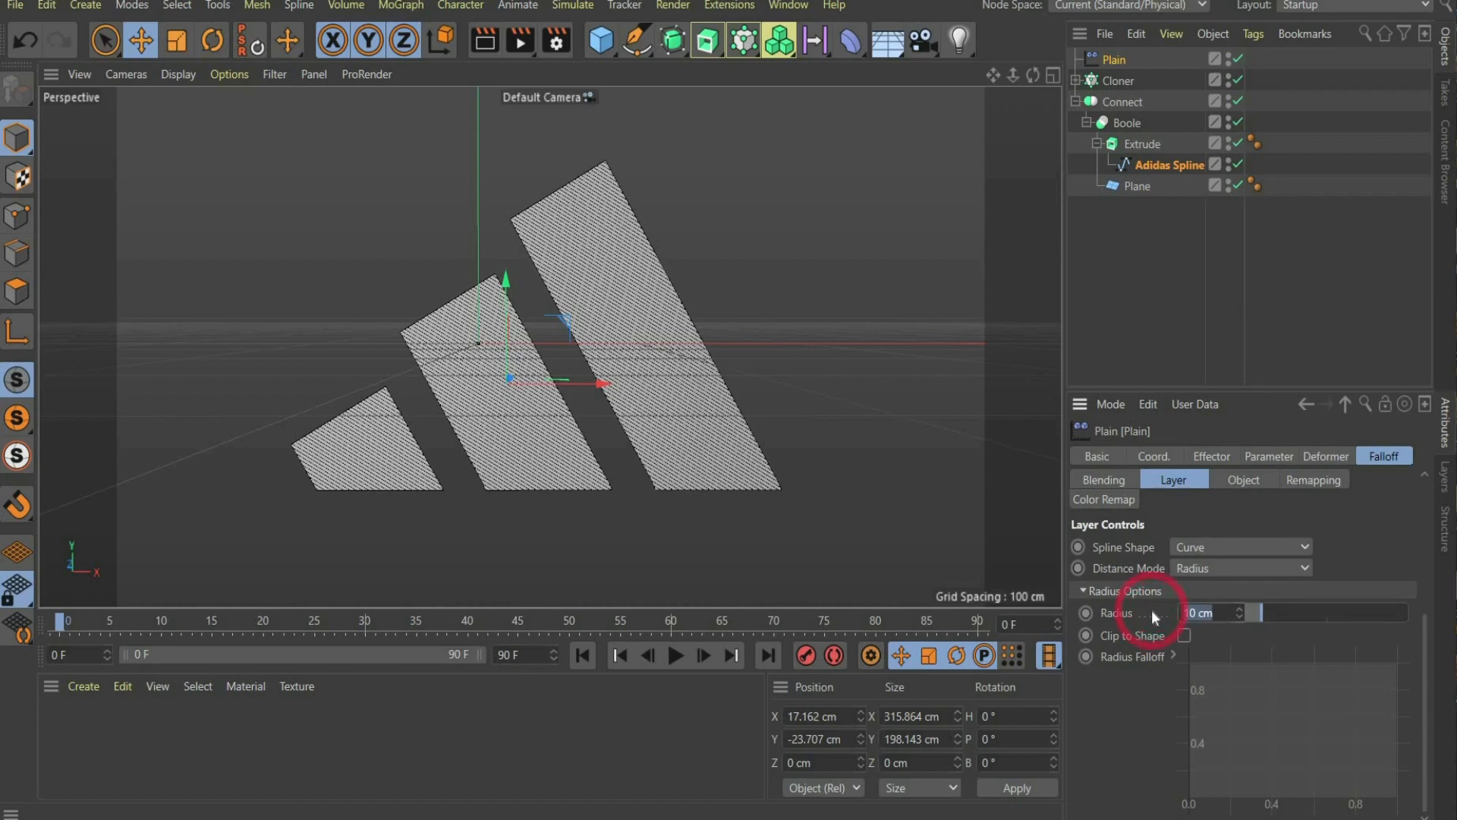
pyautogui.write('29')
pyautogui.press('Return')
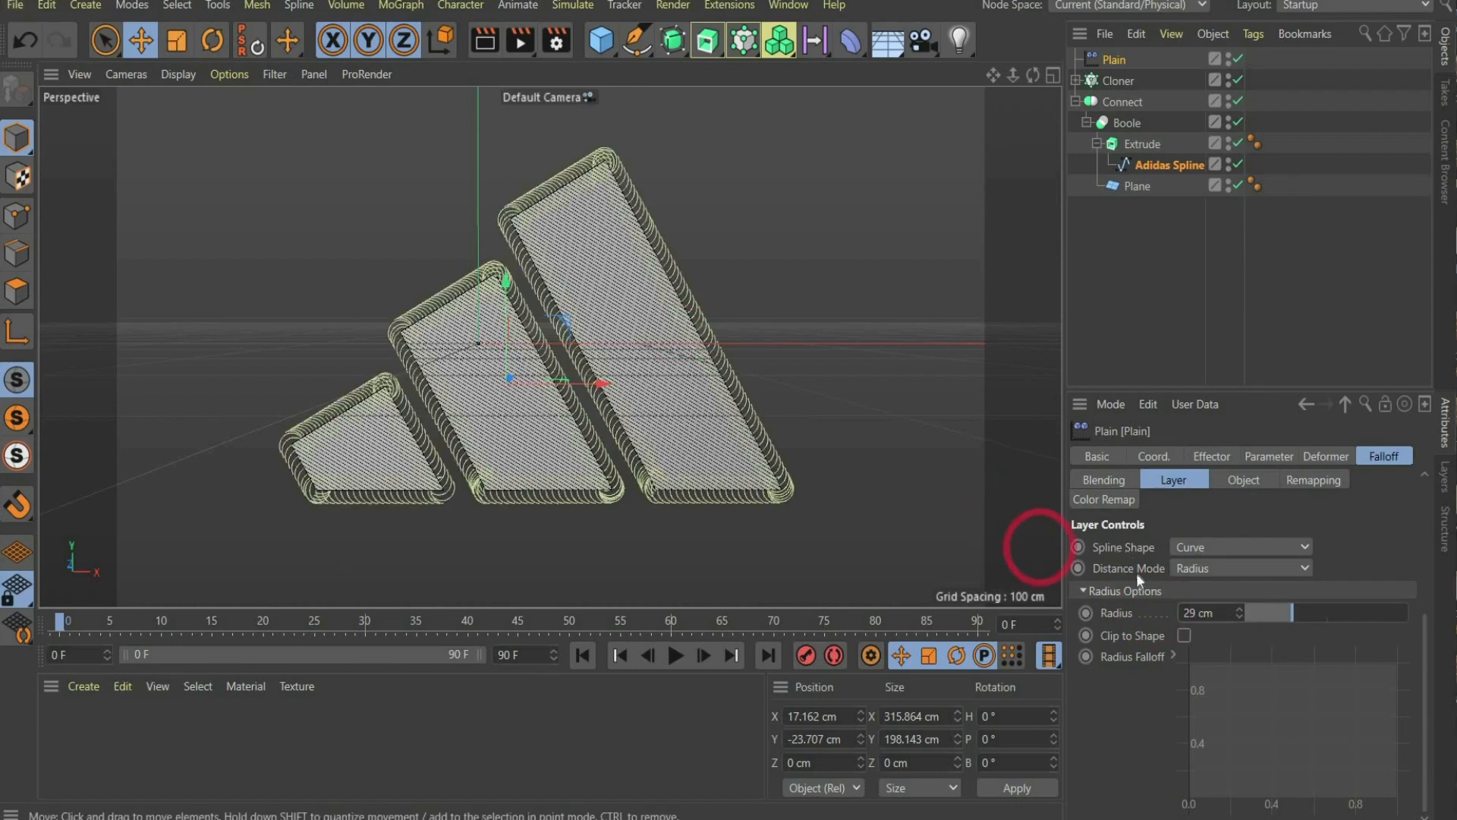
pyautogui.click(1321, 481)
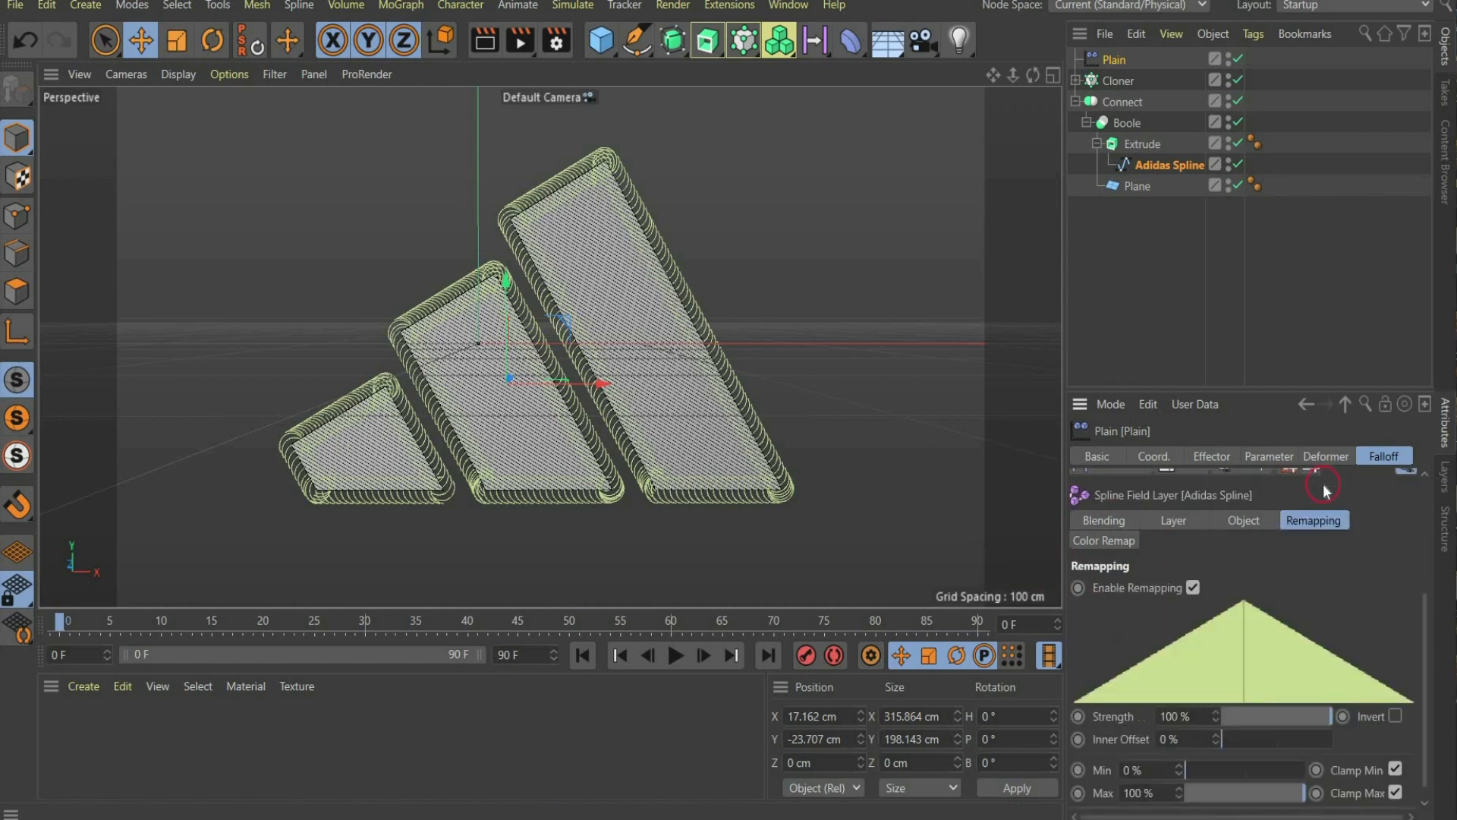
pyautogui.click(1393, 716)
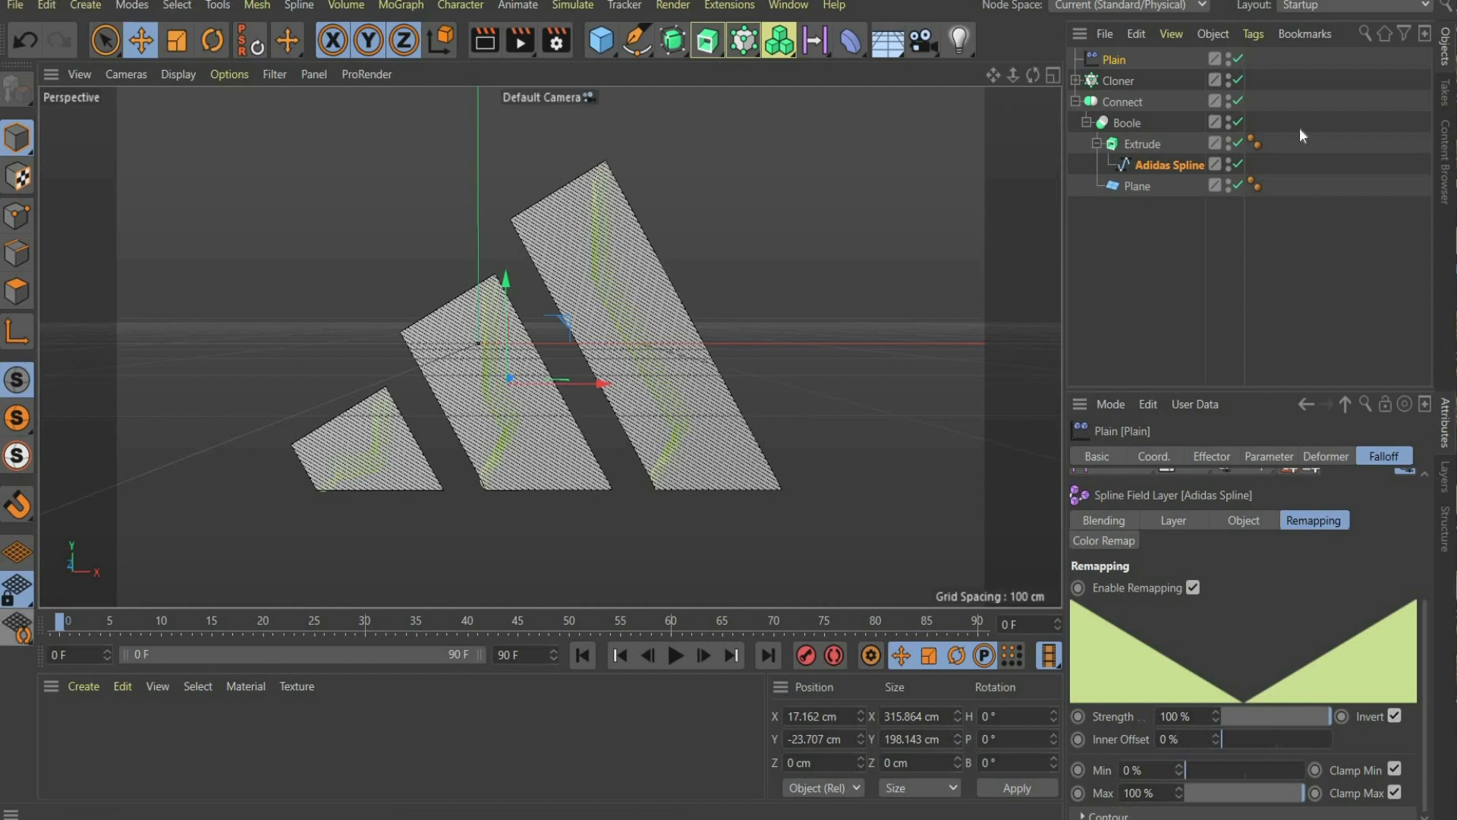
# Set the plane of the Arc inside the Cloner to ZY.
pyautogui.click(1076, 80)
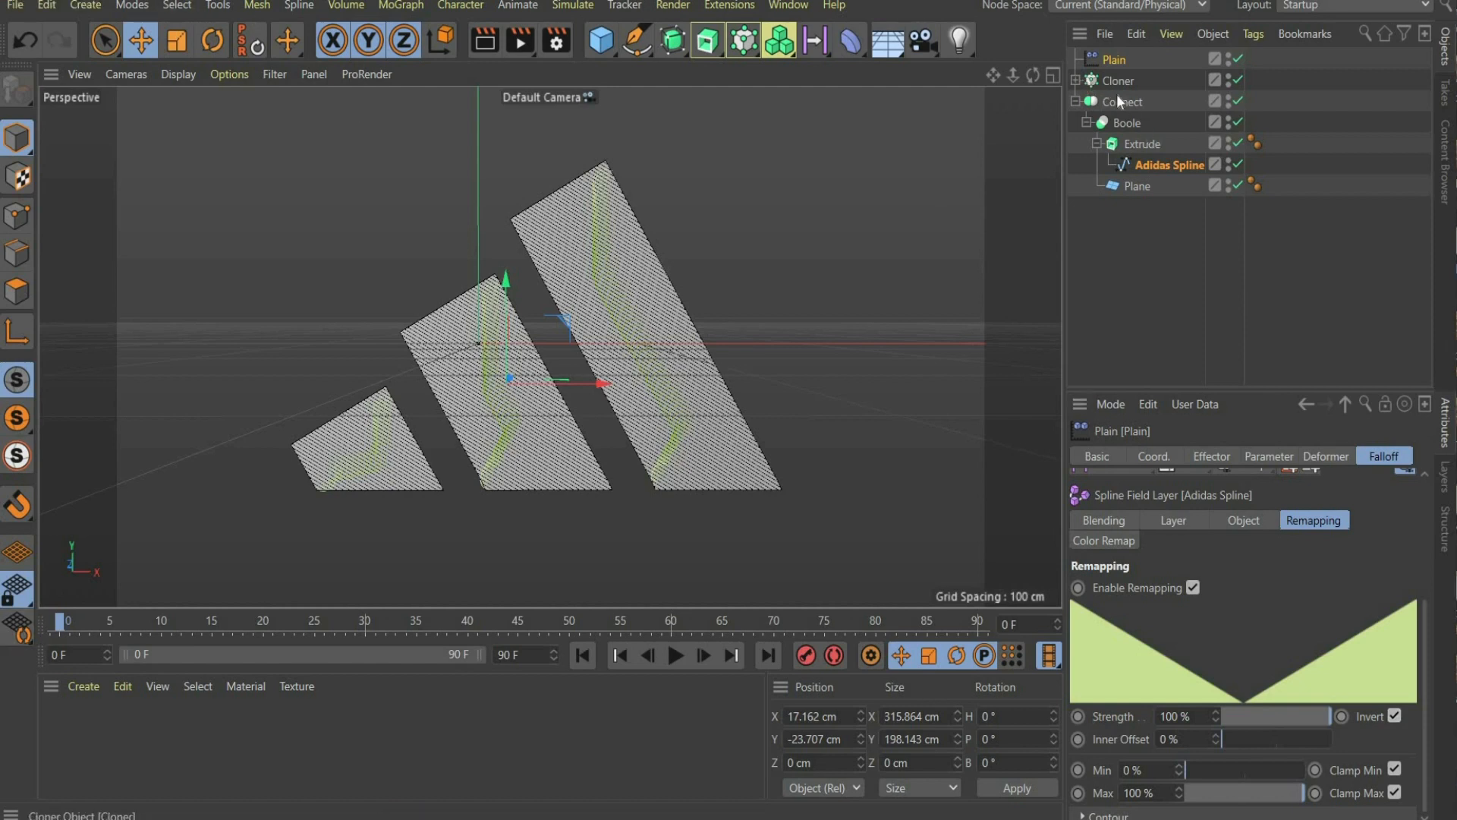
pyautogui.click(1132, 103)
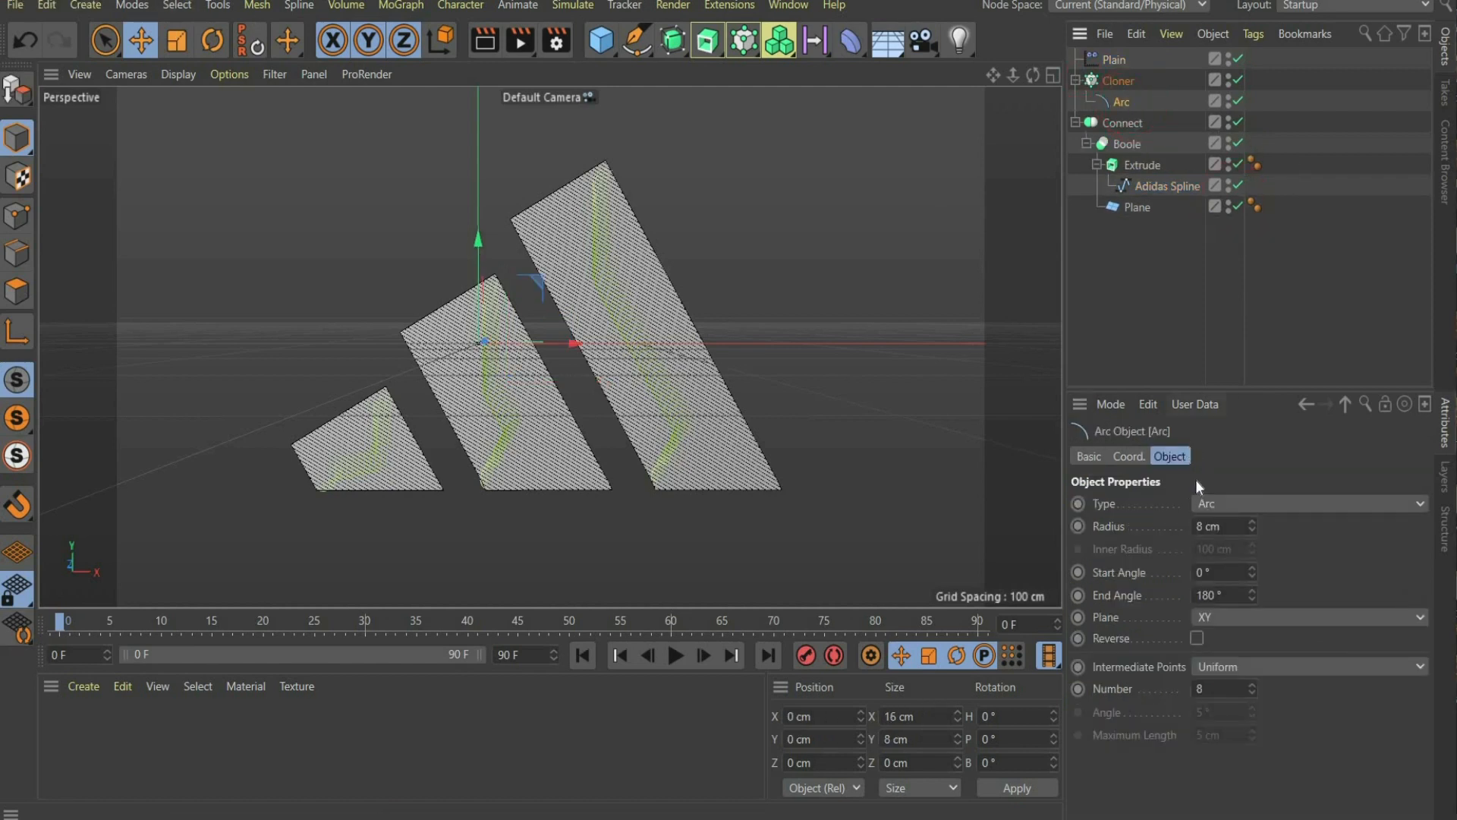
pyautogui.click(1223, 617)
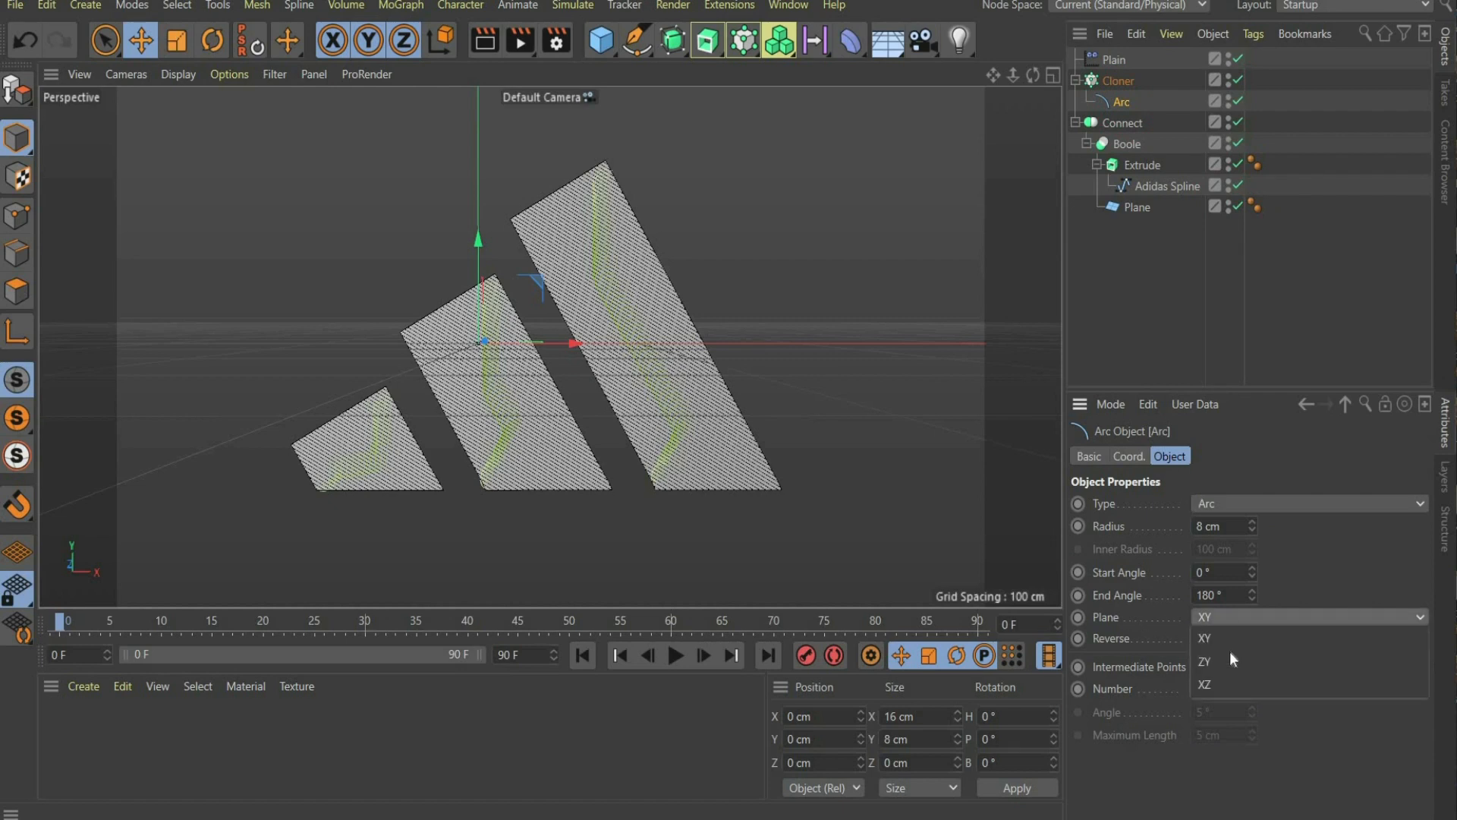
pyautogui.click(1232, 663)
pyautogui.scroll(5, 505, 469)
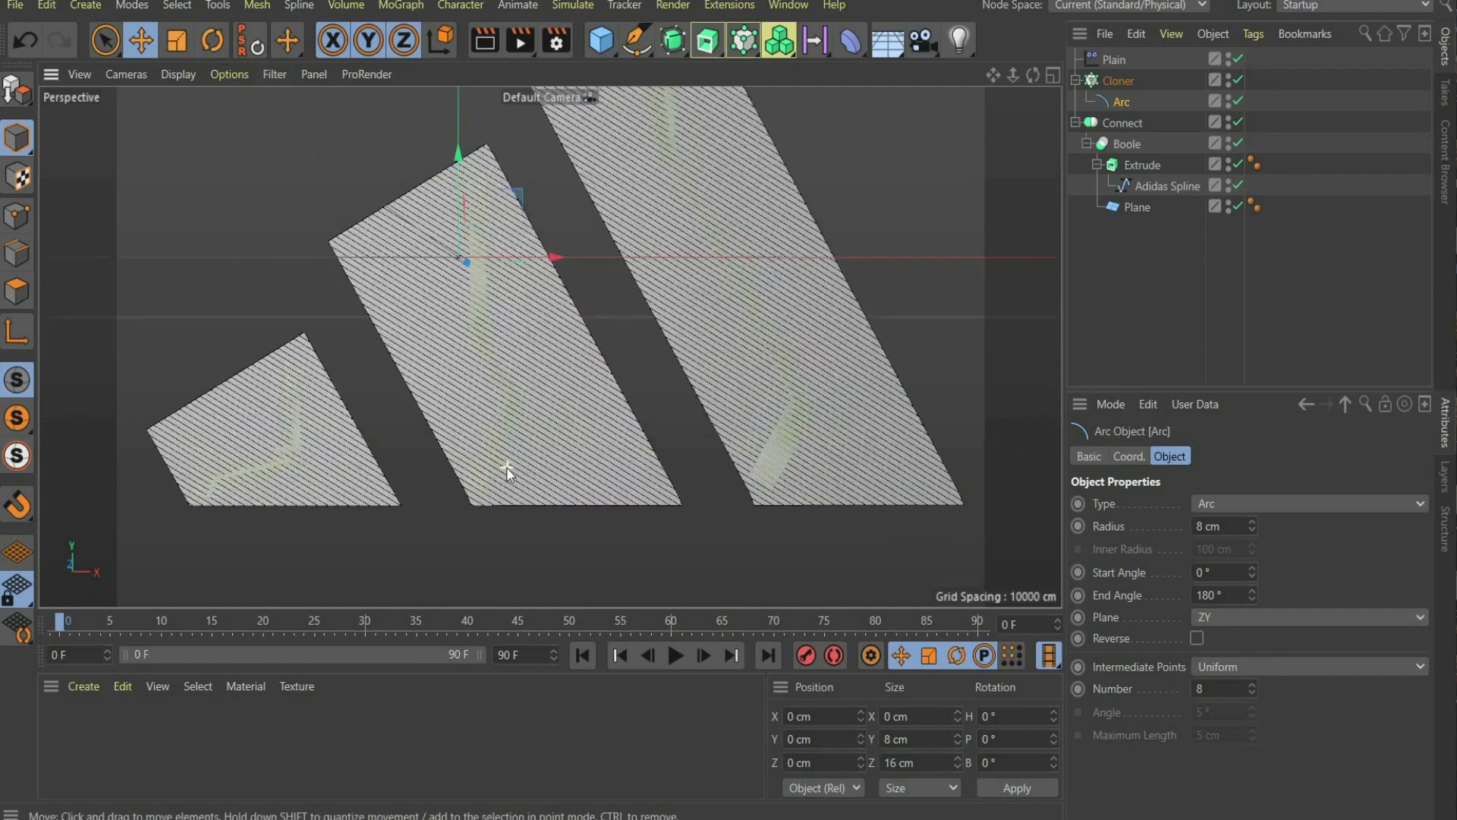
pyautogui.scroll(-1, 501, 470)
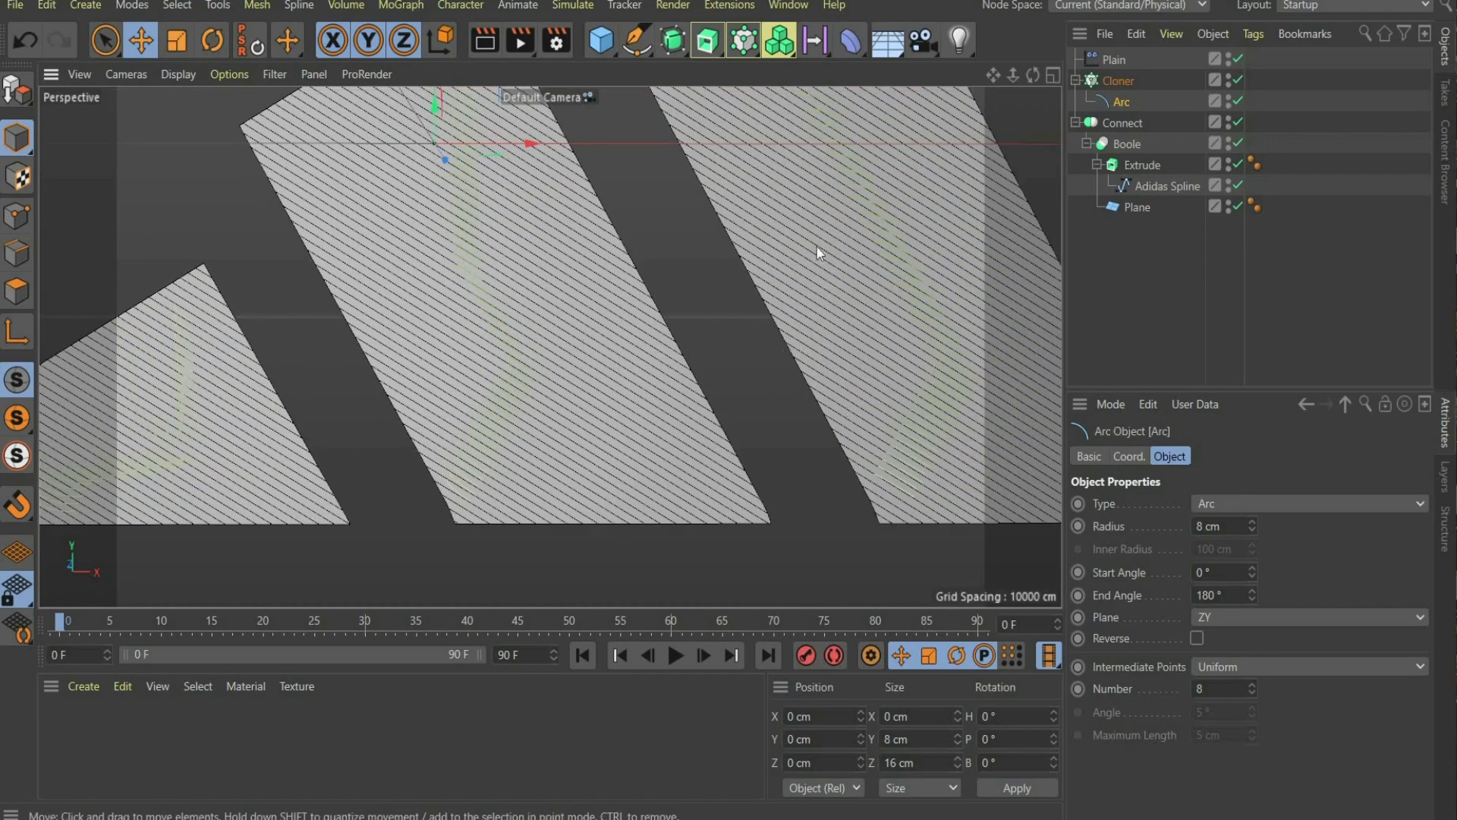
pyautogui.scroll(-5, 457, 331)
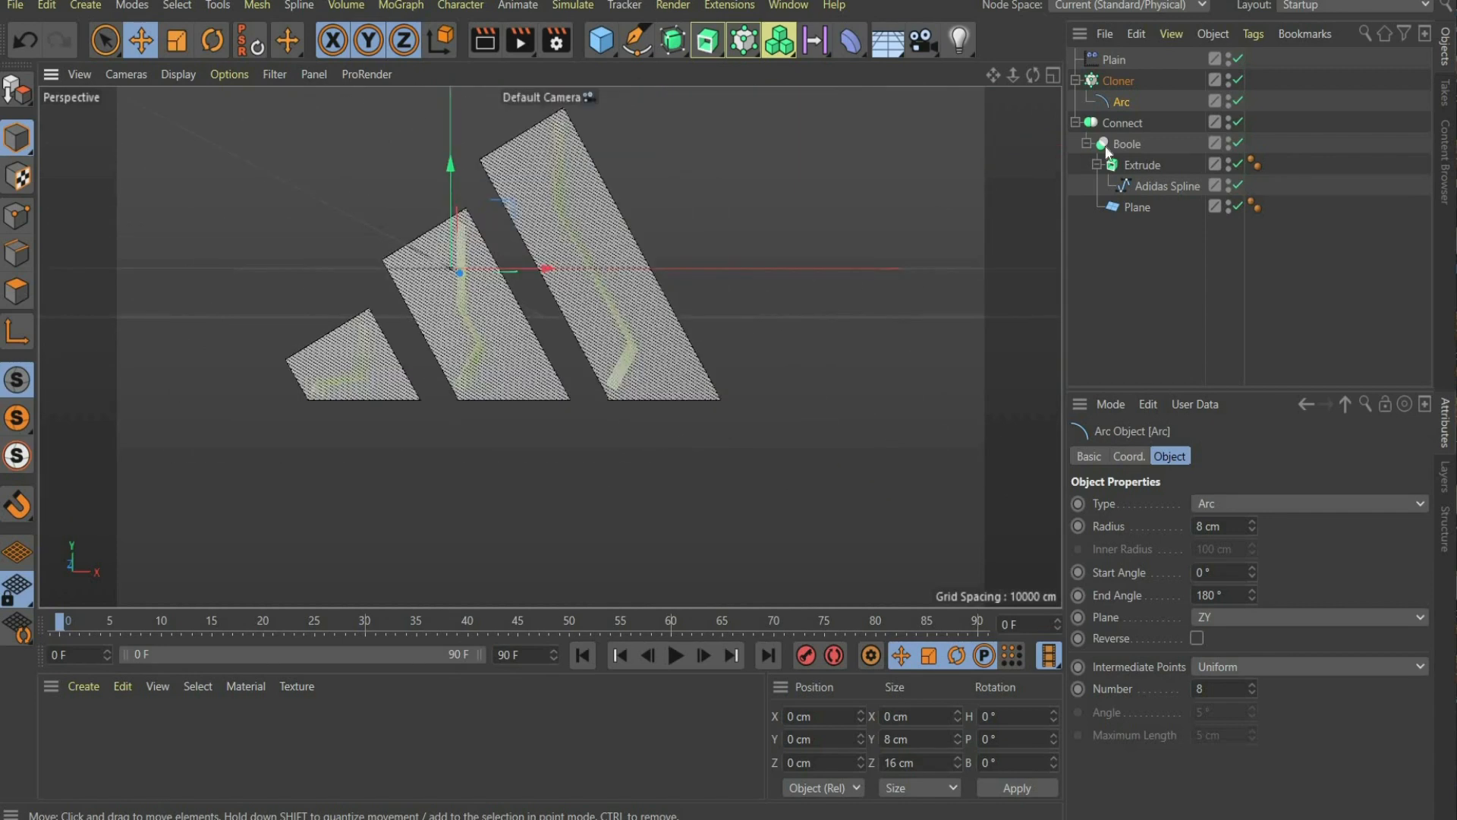
# Enable Scale on Edge for the Cloner and set both Edge Scale and Offset to 100%.
pyautogui.click(1119, 81)
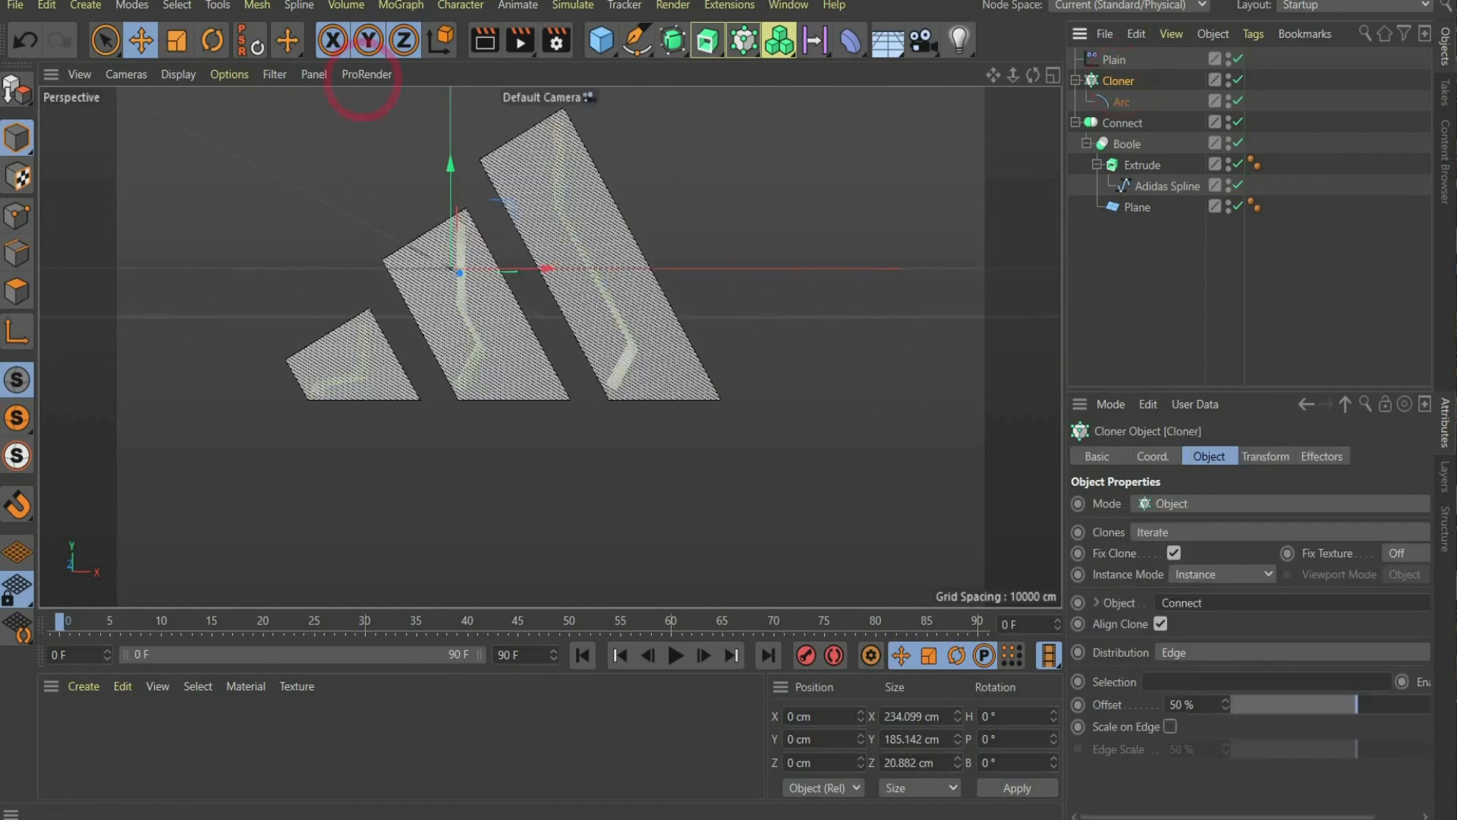
pyautogui.click(1170, 727)
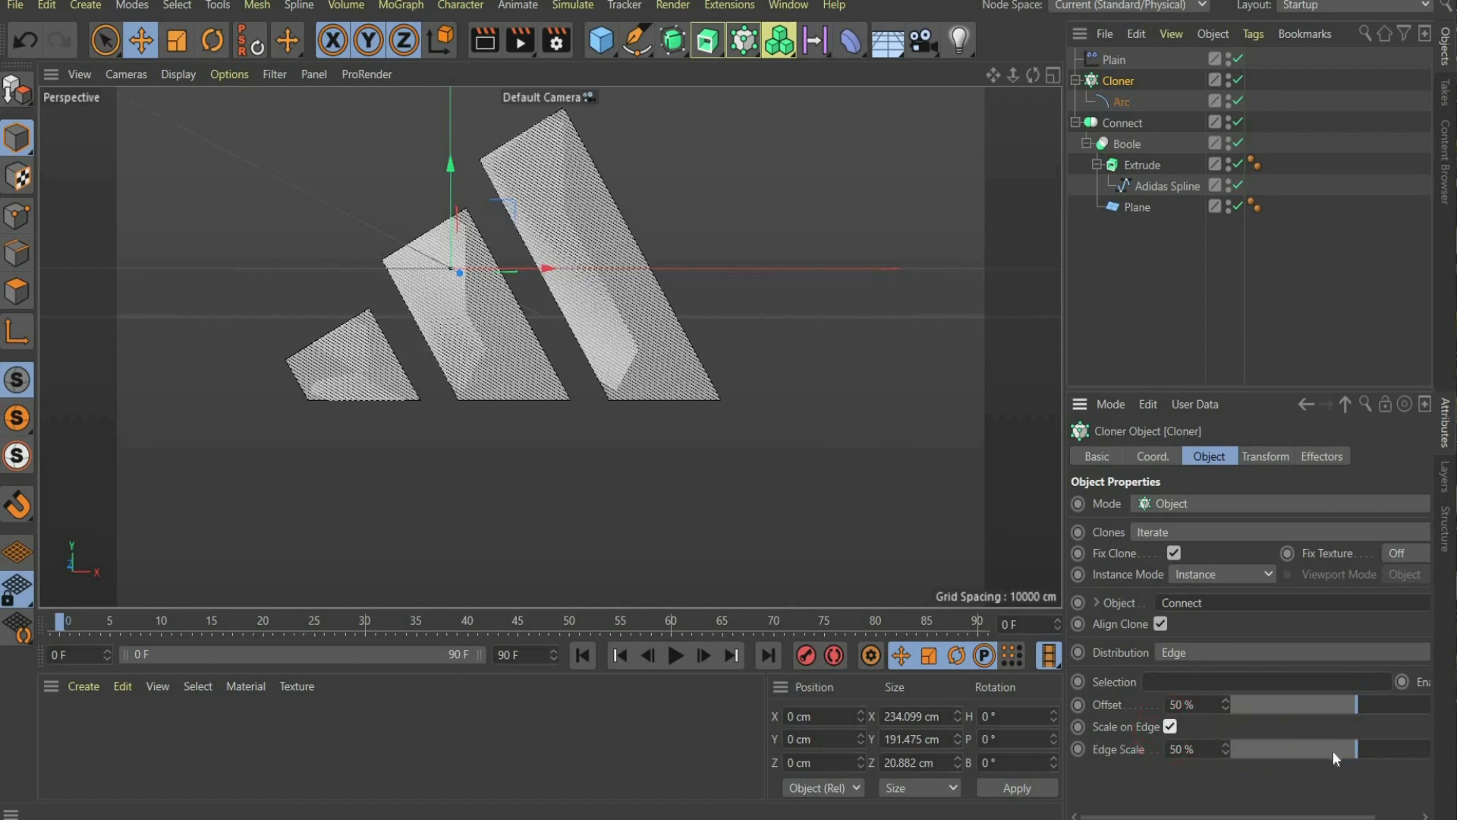
pyautogui.moveTo(1332, 750); pyautogui.dragTo(1456, 748)
pyautogui.moveTo(1359, 704); pyautogui.dragTo(1456, 705)
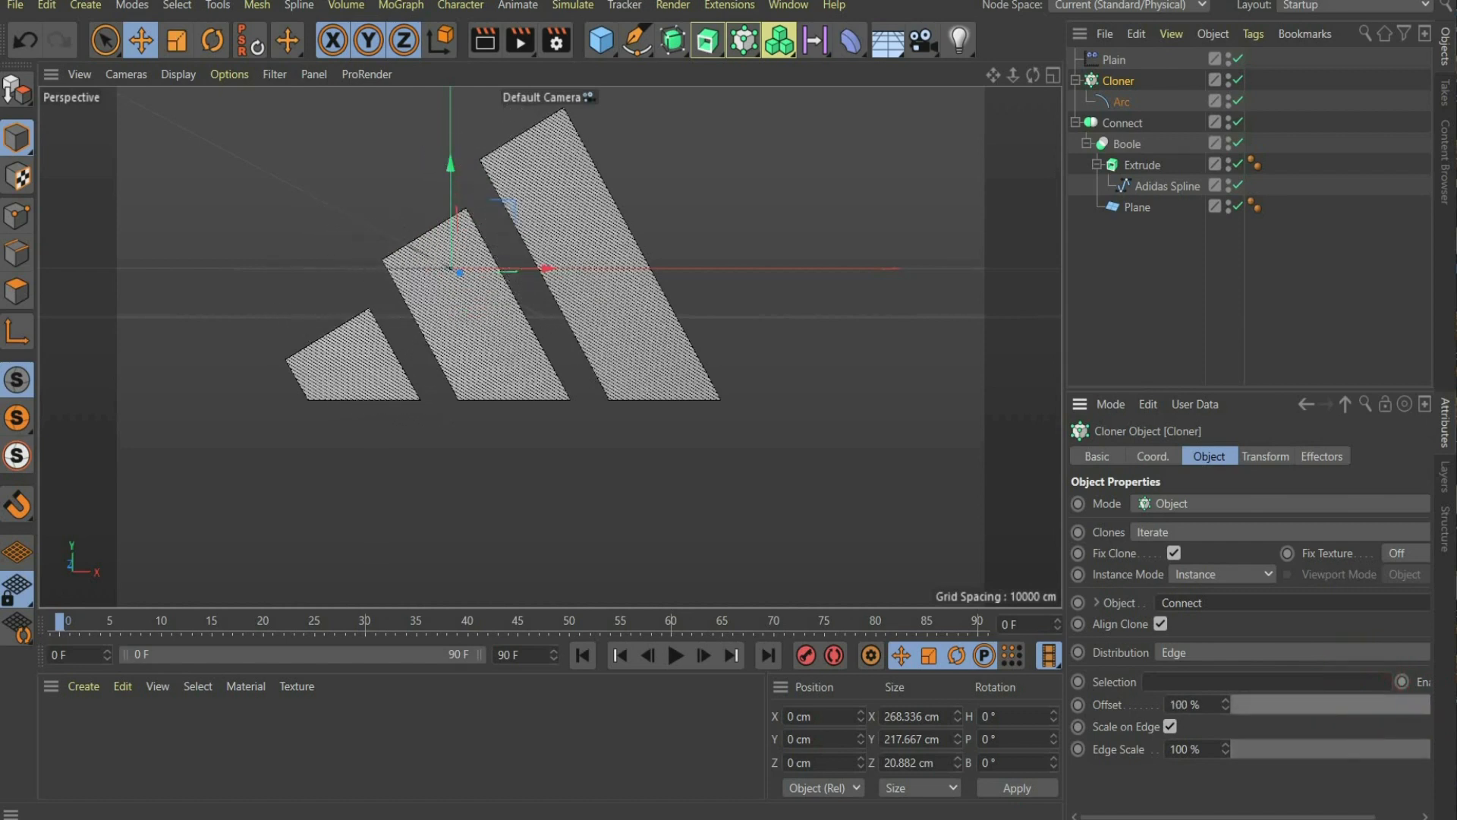
# Change the Cloner's Clones mode to Blend.
pyautogui.click(866, 311)
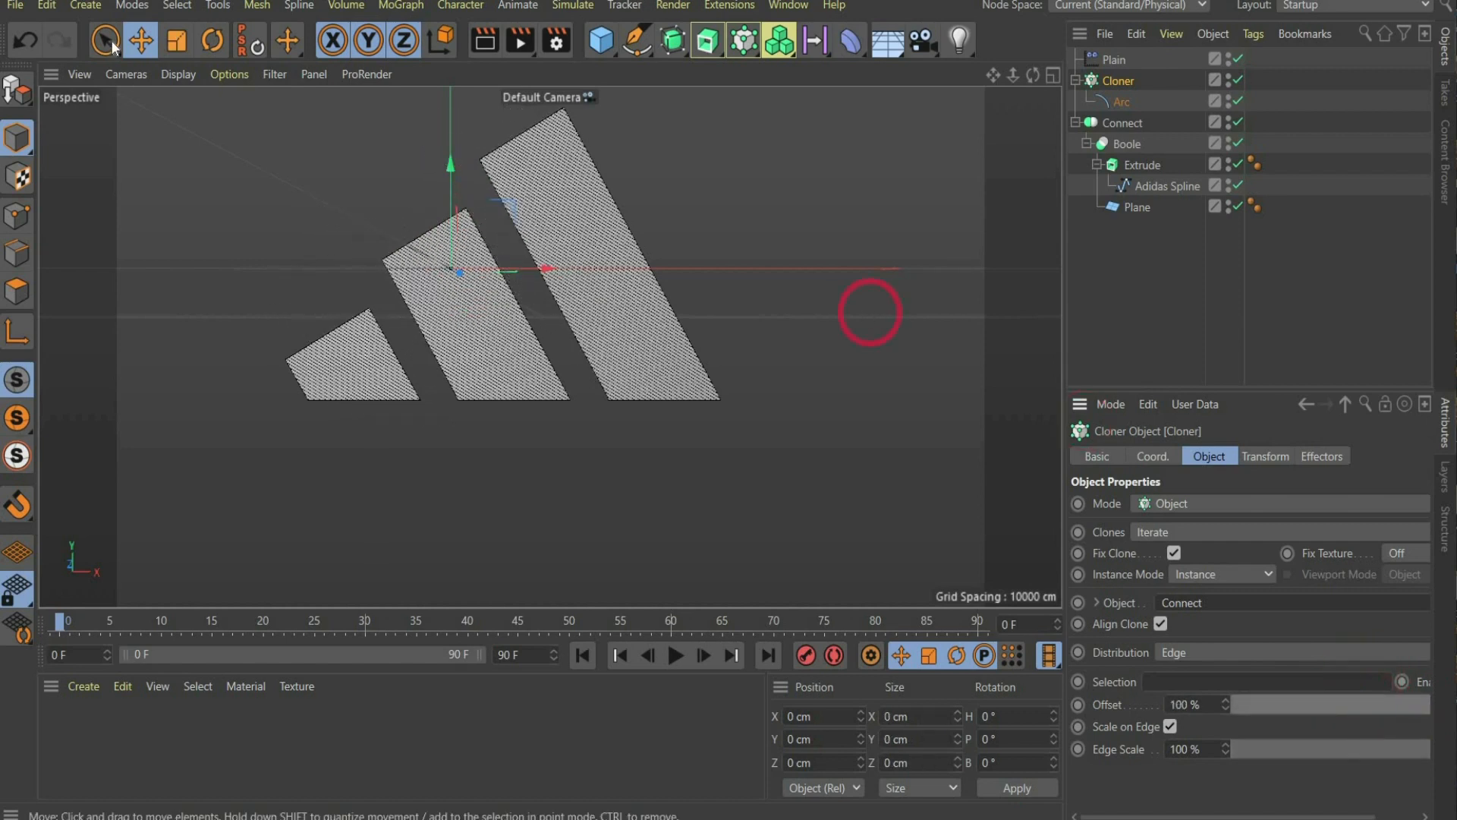
pyautogui.click(1149, 535)
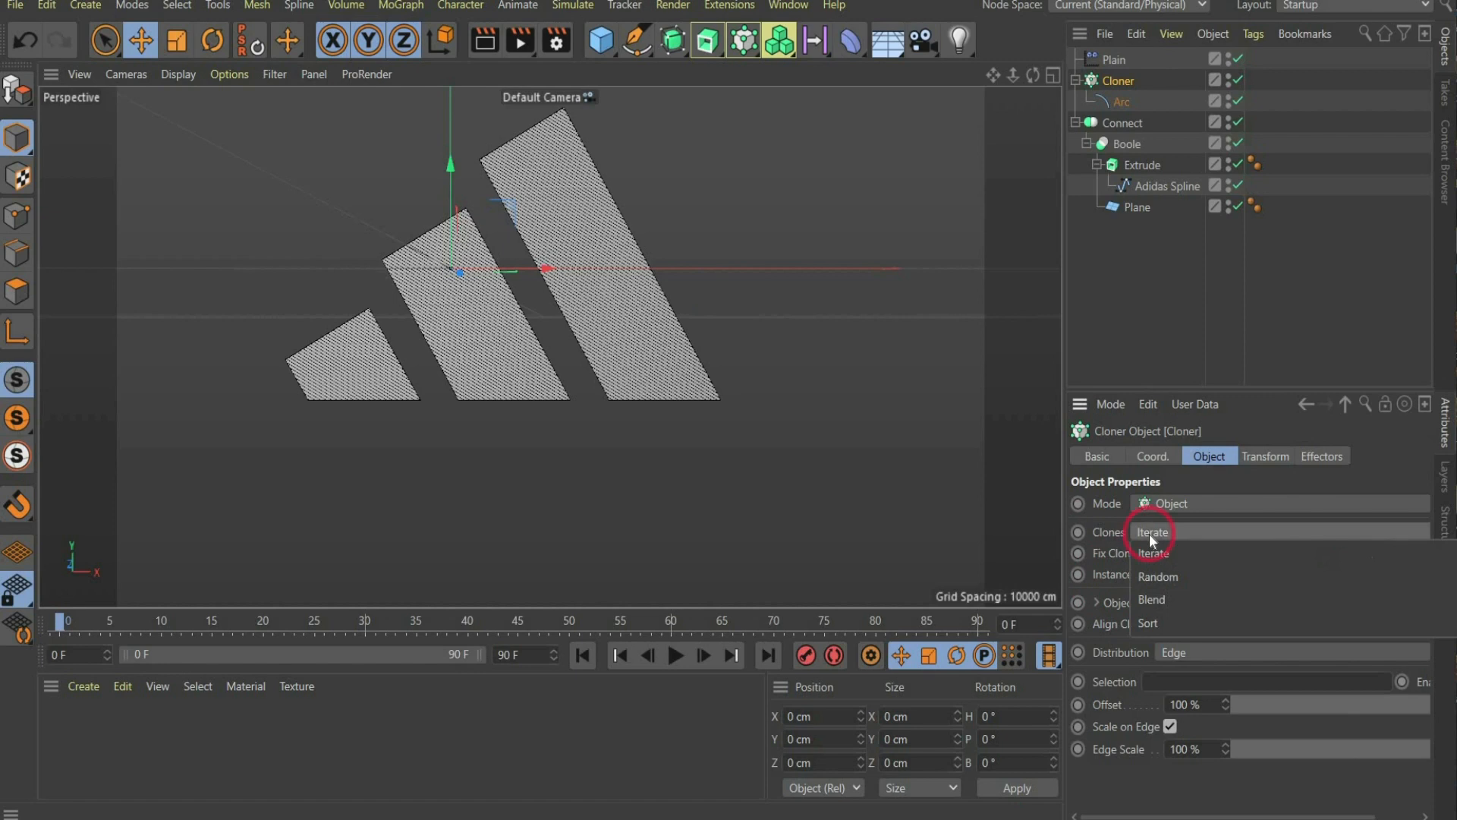
pyautogui.click(1192, 599)
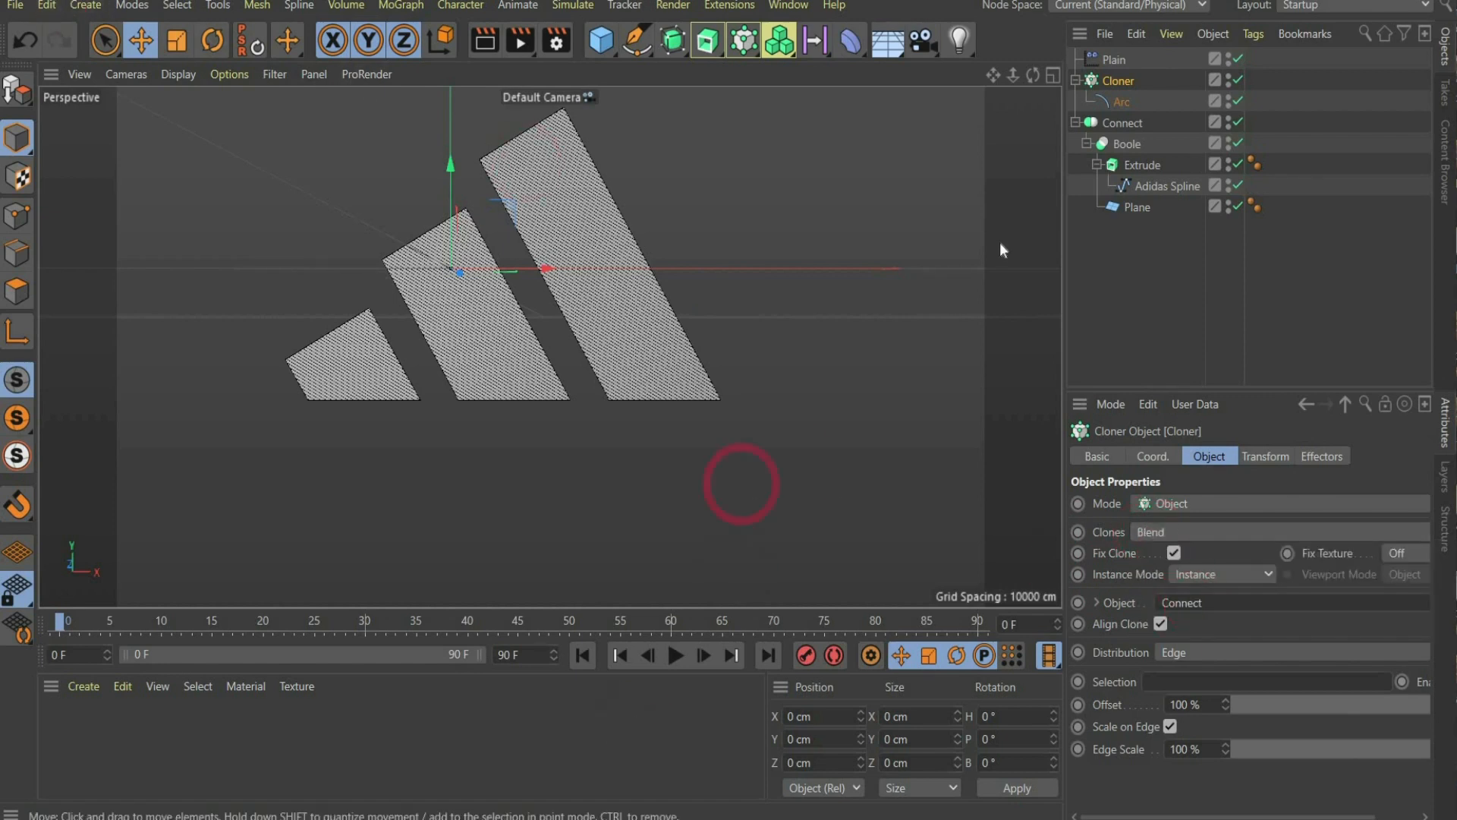
# Set the remapping Strength of the Plain effector's Adidas Spline field to 89%.
pyautogui.click(1114, 59)
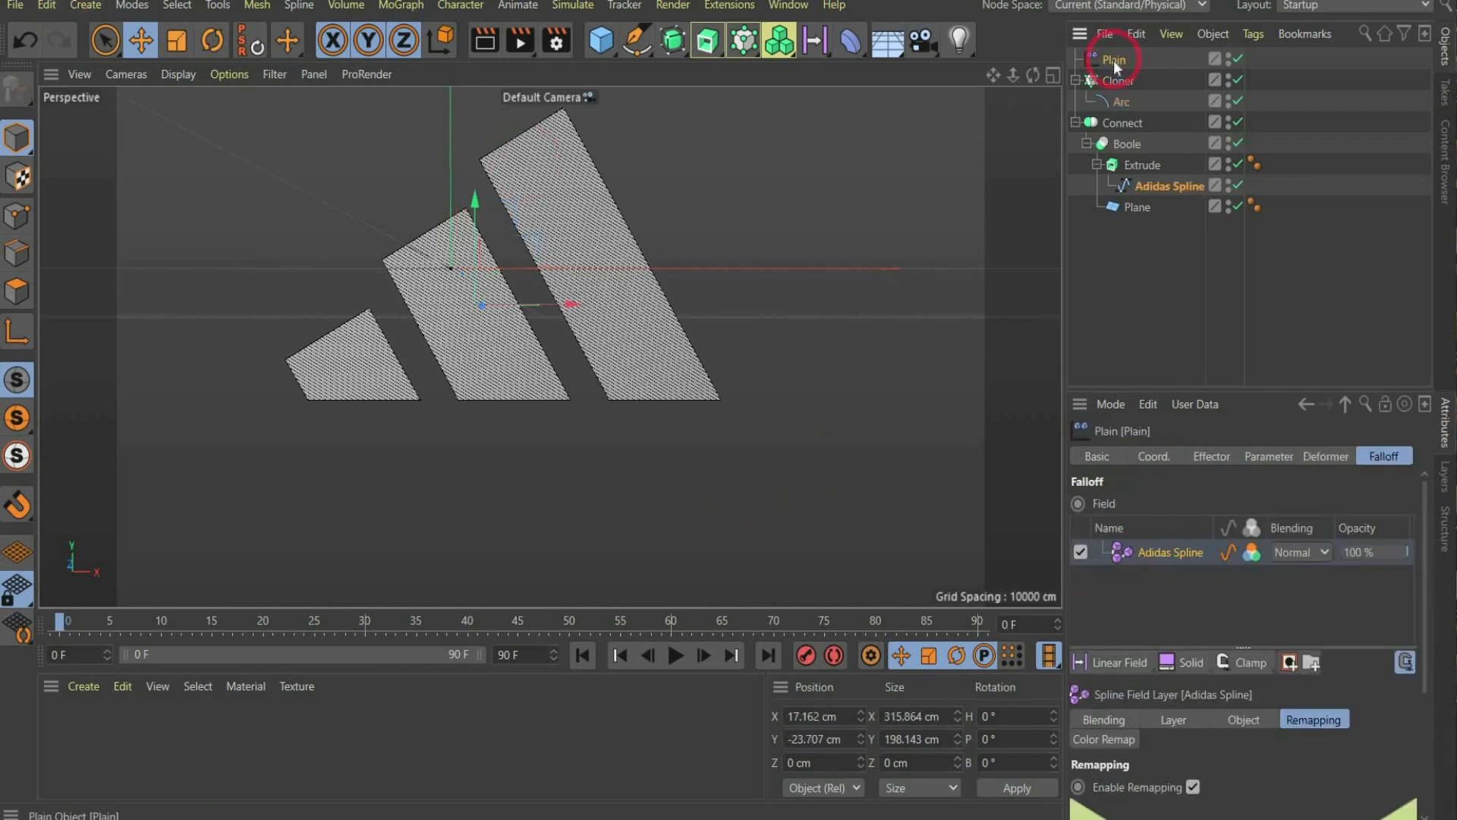
pyautogui.scroll(-3, 1274, 754)
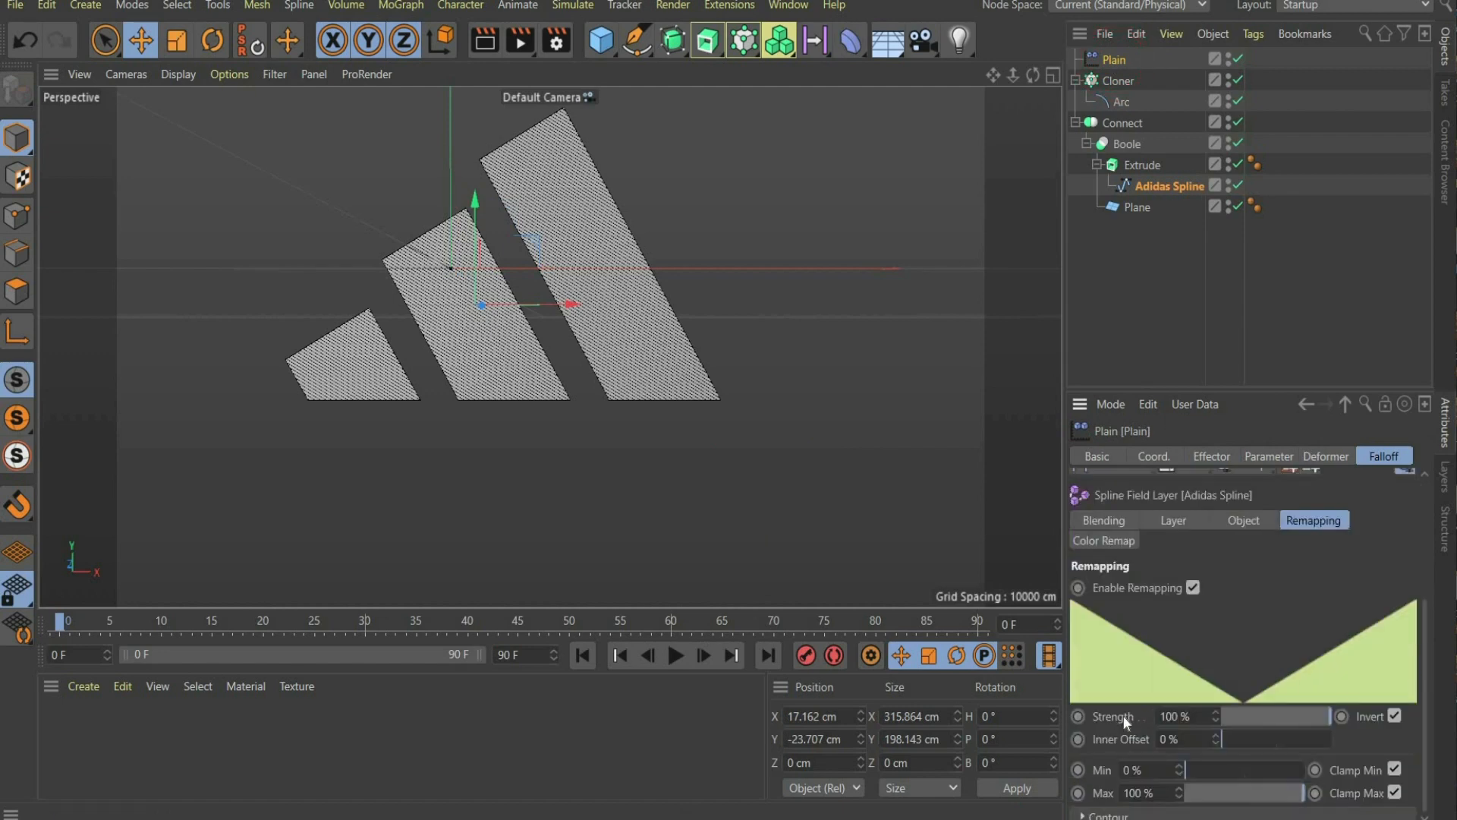
pyautogui.moveTo(1323, 720); pyautogui.dragTo(1318, 722)
pyautogui.moveTo(1181, 717); pyautogui.dragTo(1131, 715)
pyautogui.write('89')
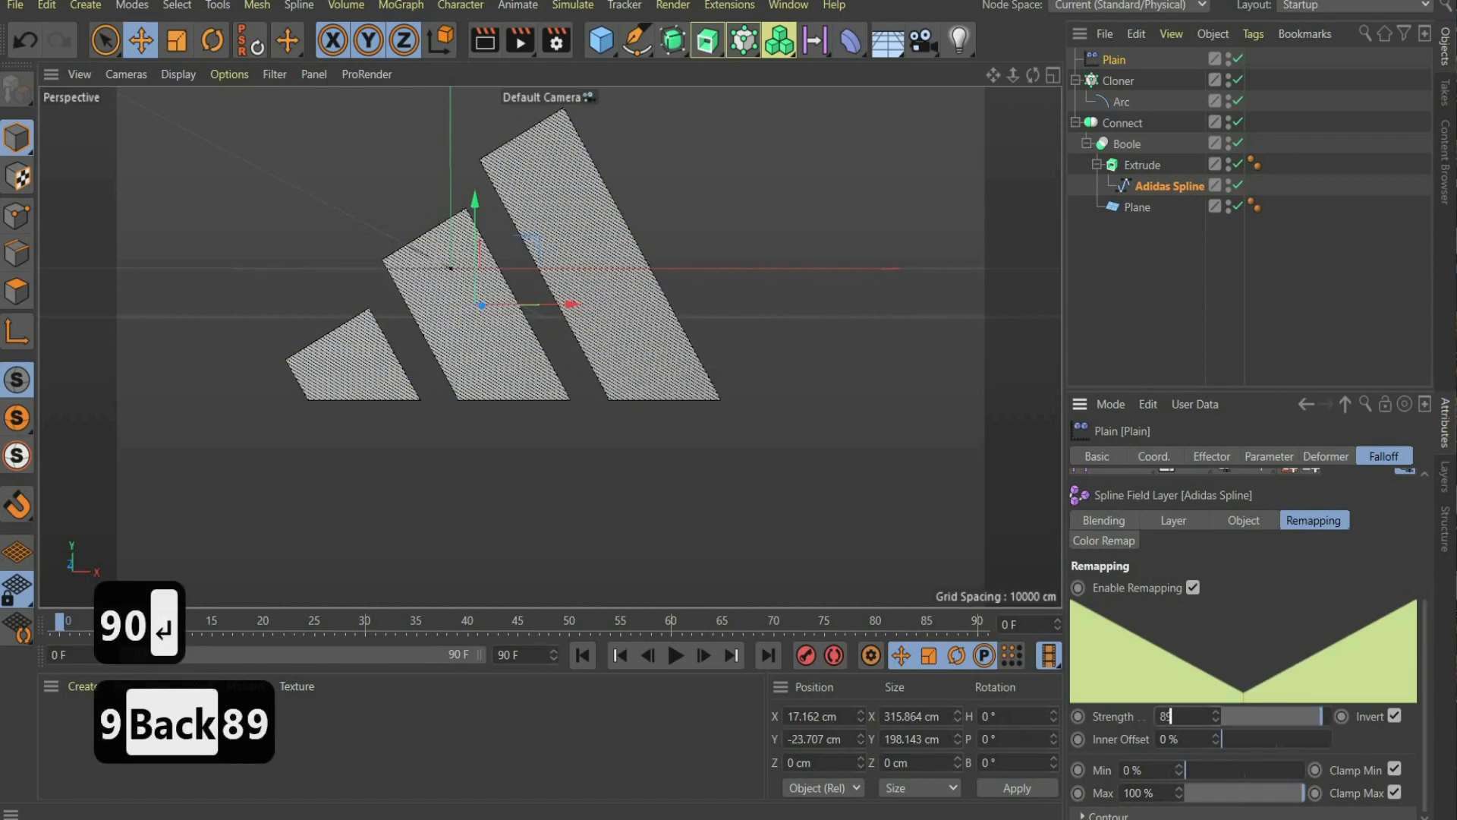
pyautogui.press('Return')
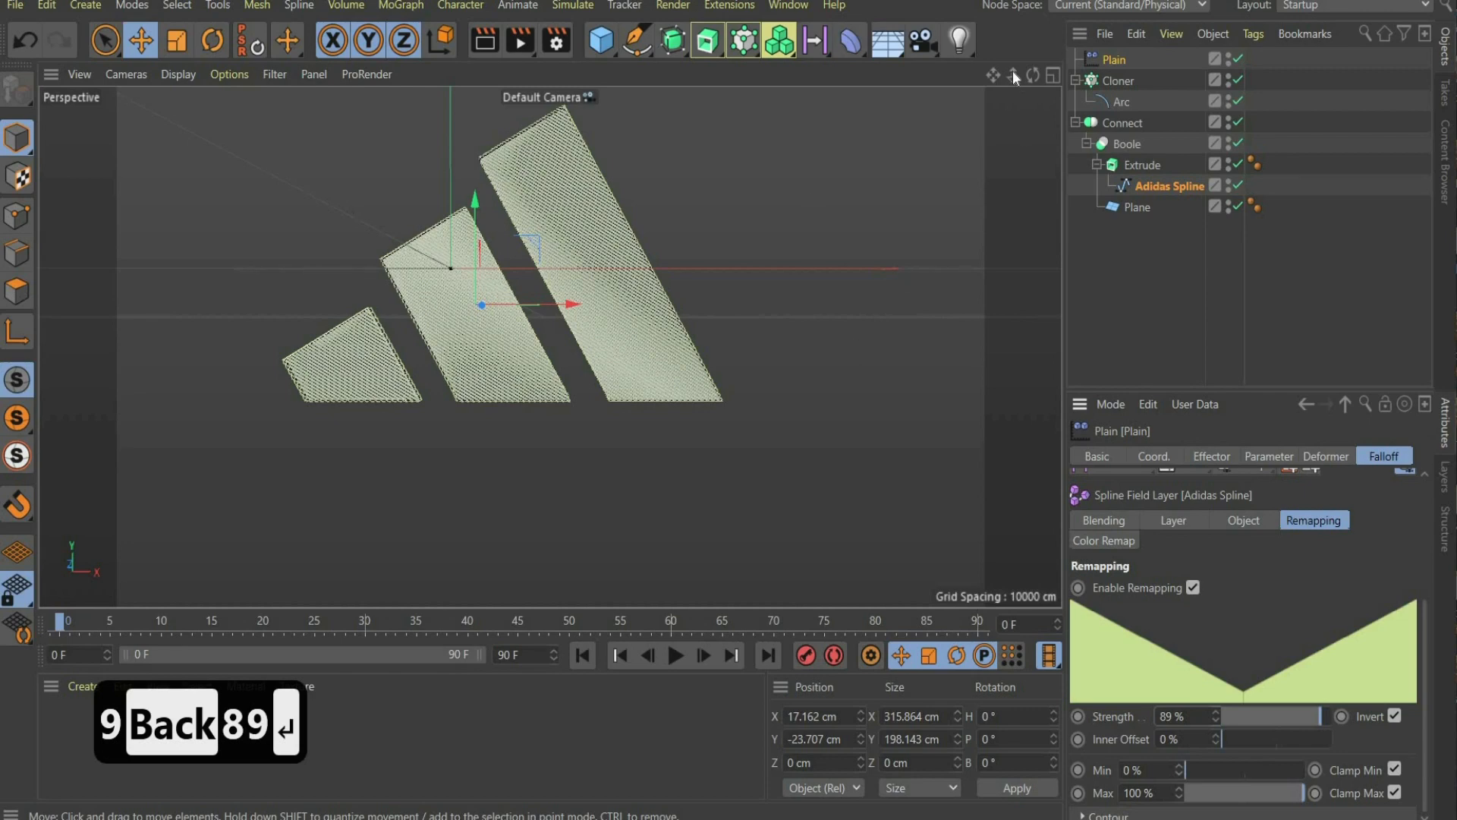
# Hide the Connect object so that only the cloned arcs show in the viewport.
pyautogui.moveTo(994, 75); pyautogui.dragTo(607, 391)
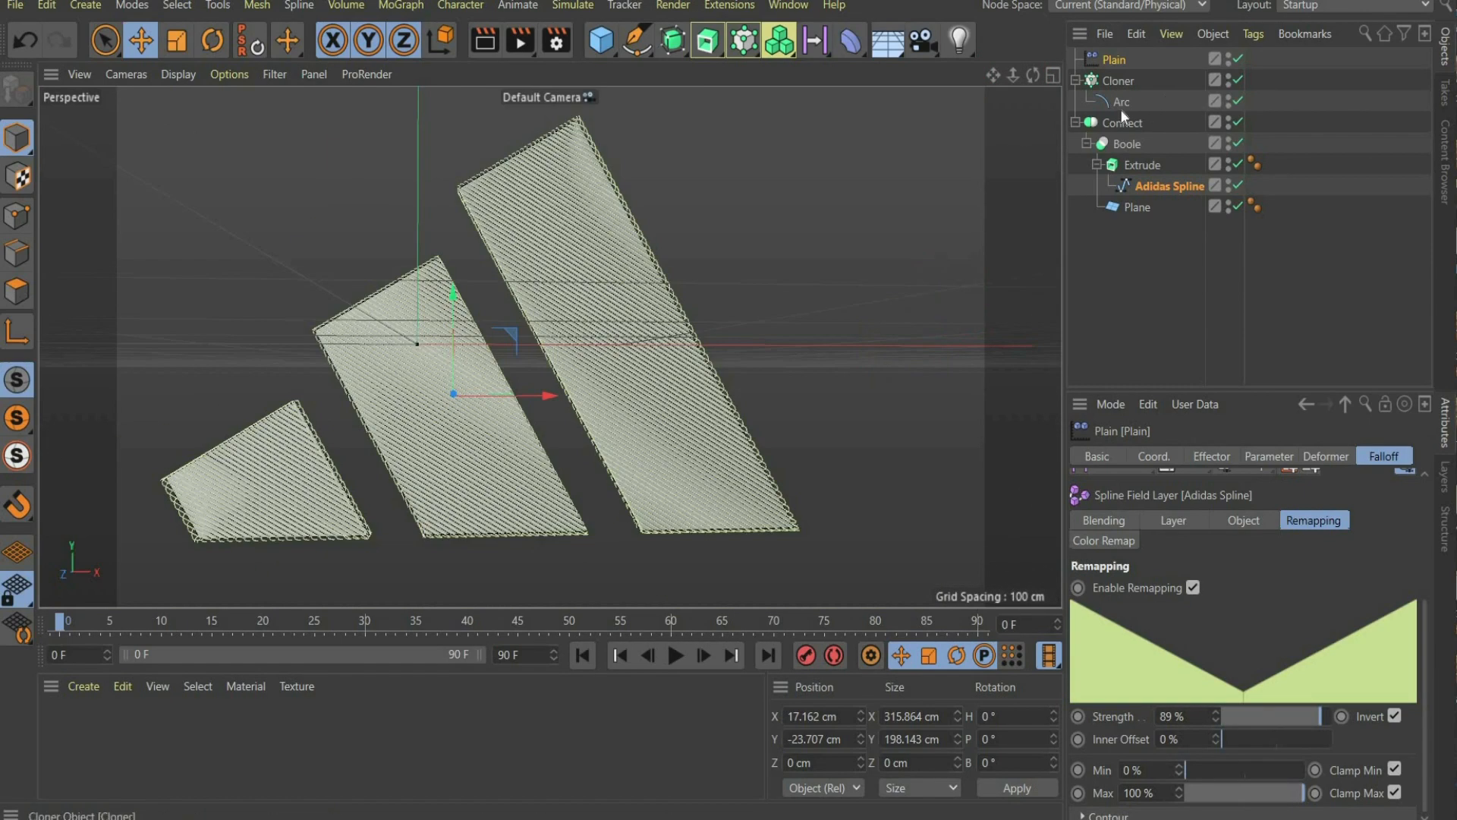
pyautogui.click(1228, 120)
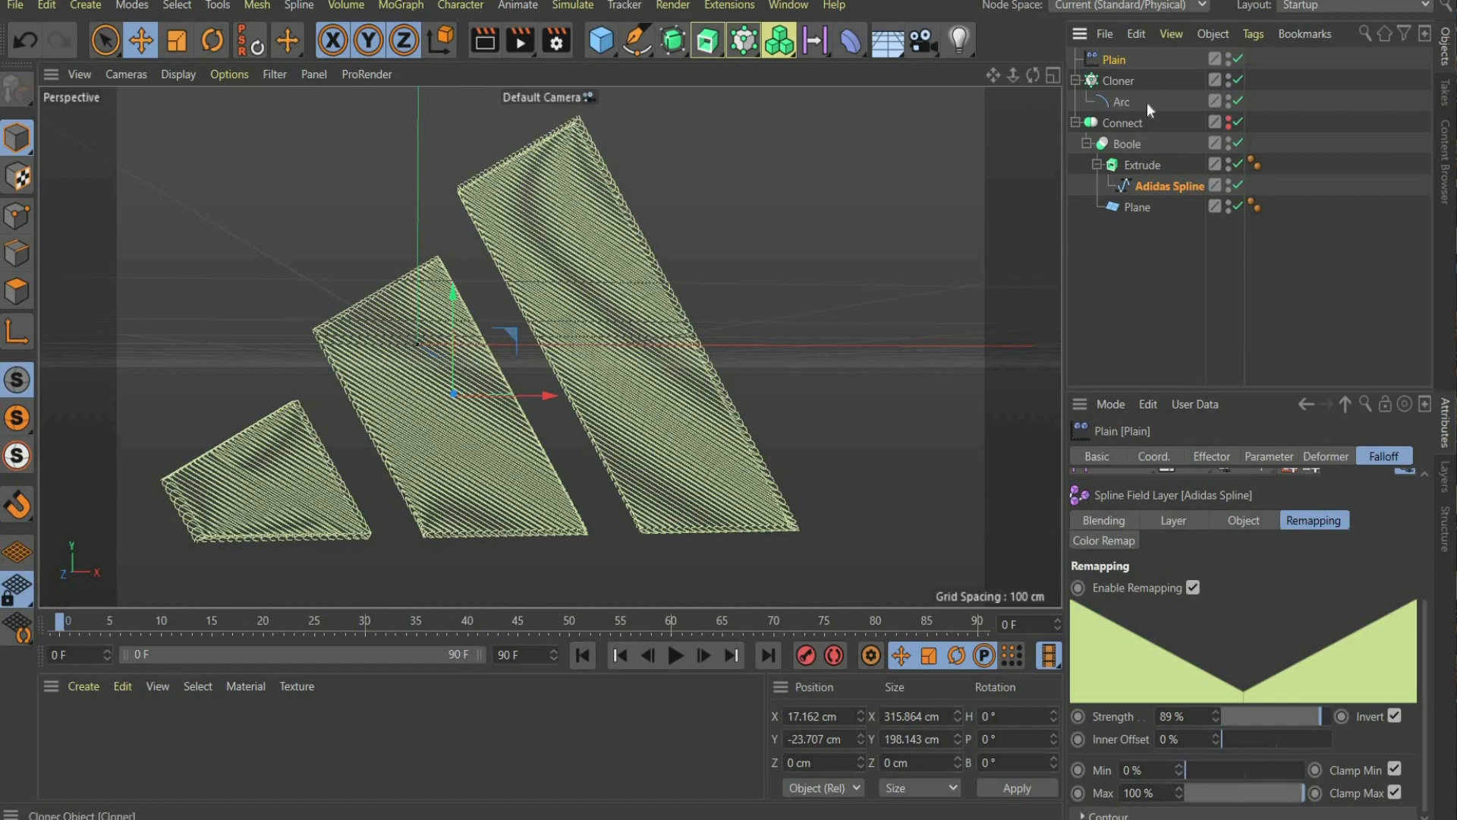
pyautogui.scroll(-1, 626, 295)
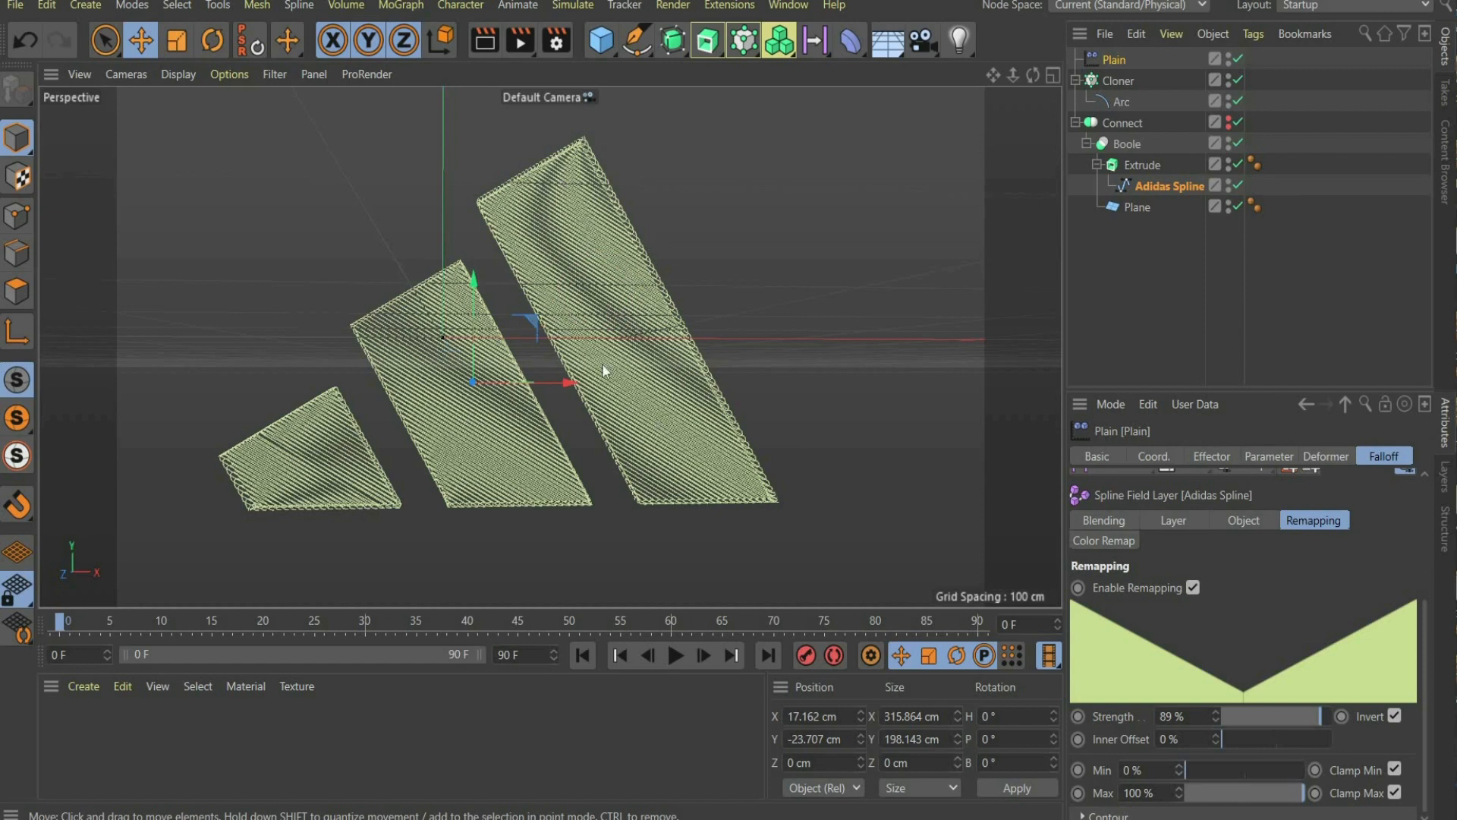
# Set the Height Segments of the Plane inside the Boole to 300.
pyautogui.click(1146, 208)
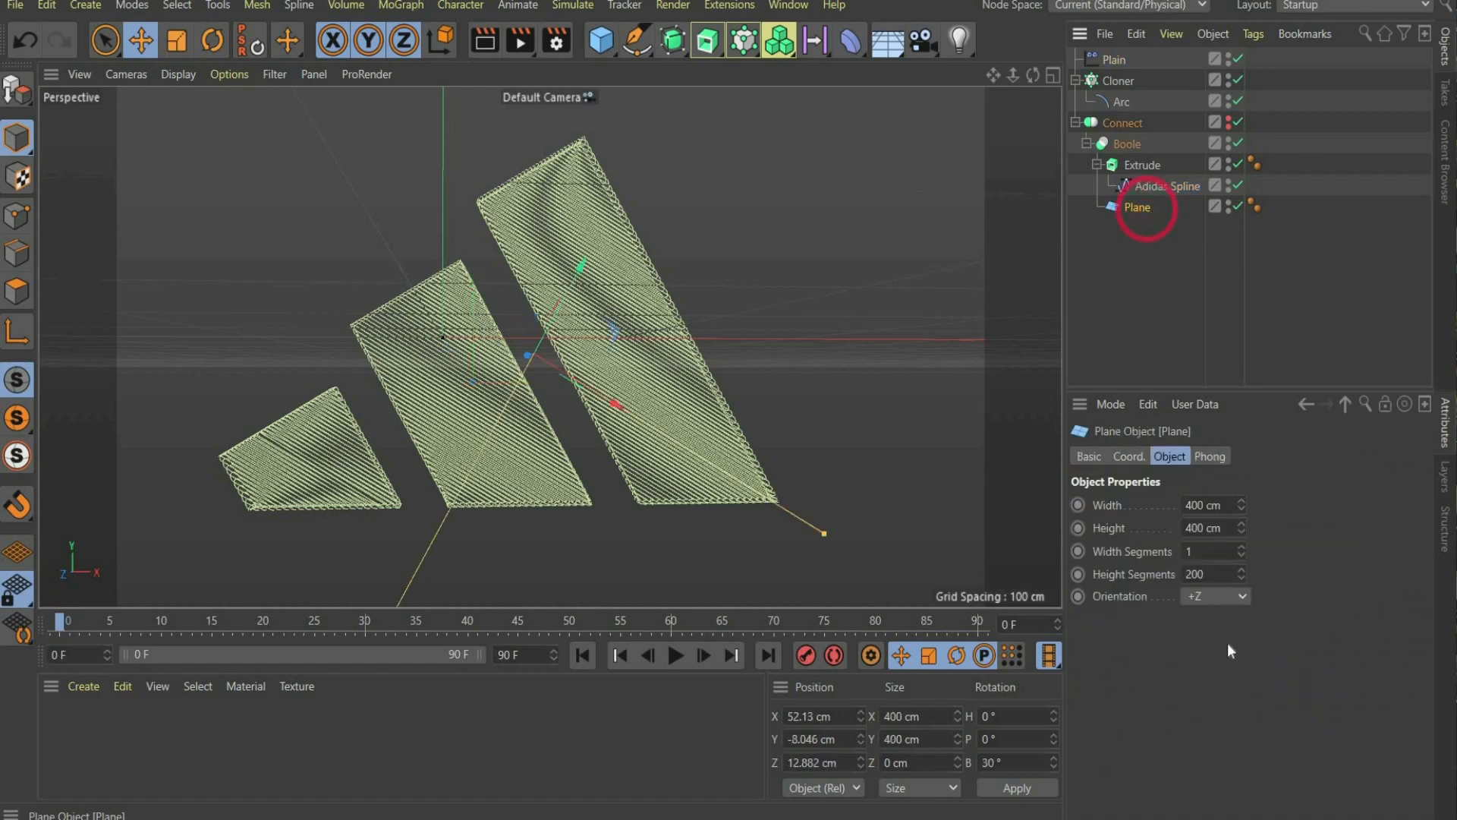
pyautogui.moveTo(1210, 575); pyautogui.dragTo(1145, 583)
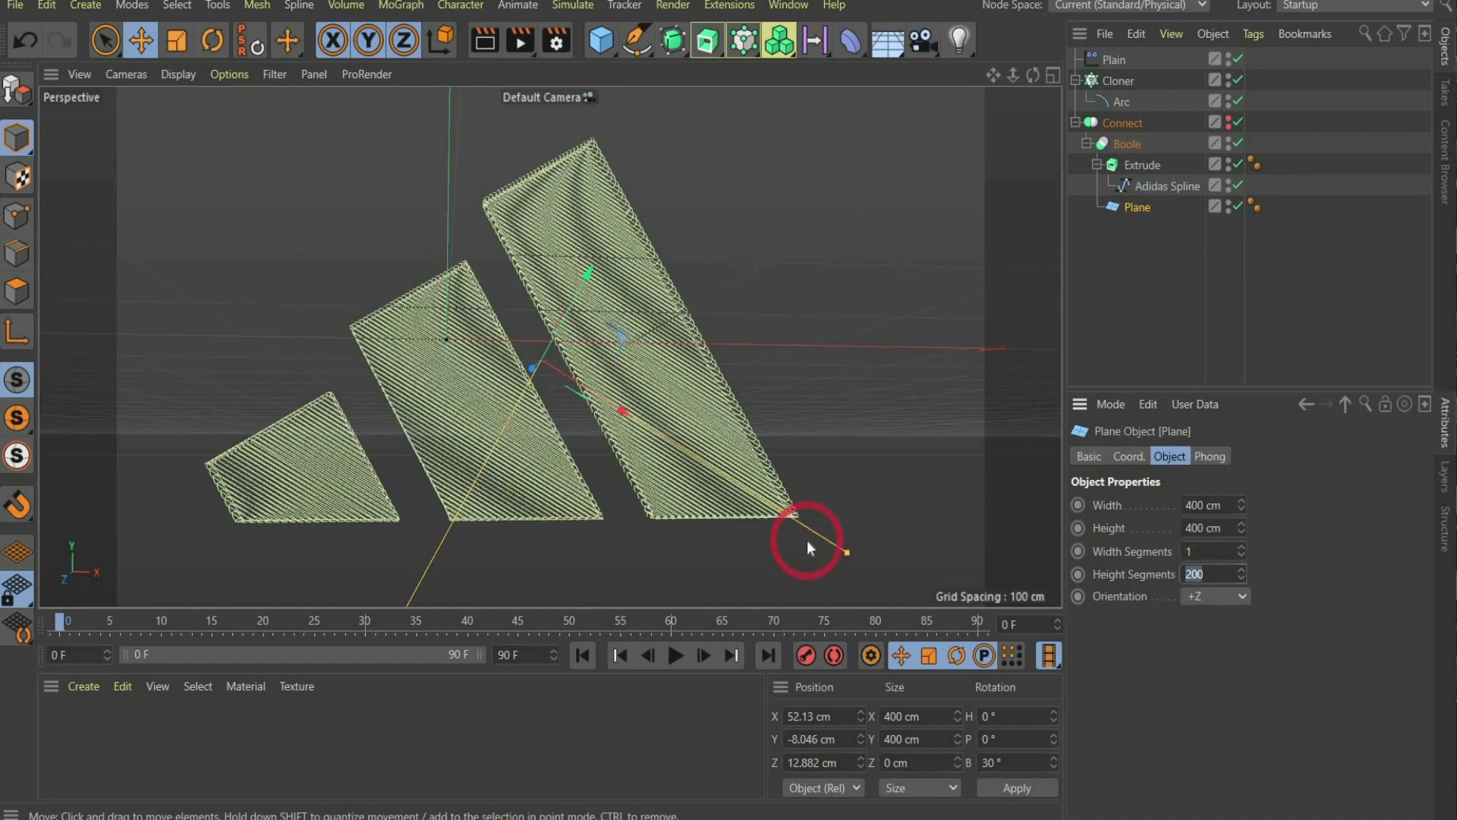
pyautogui.write('300')
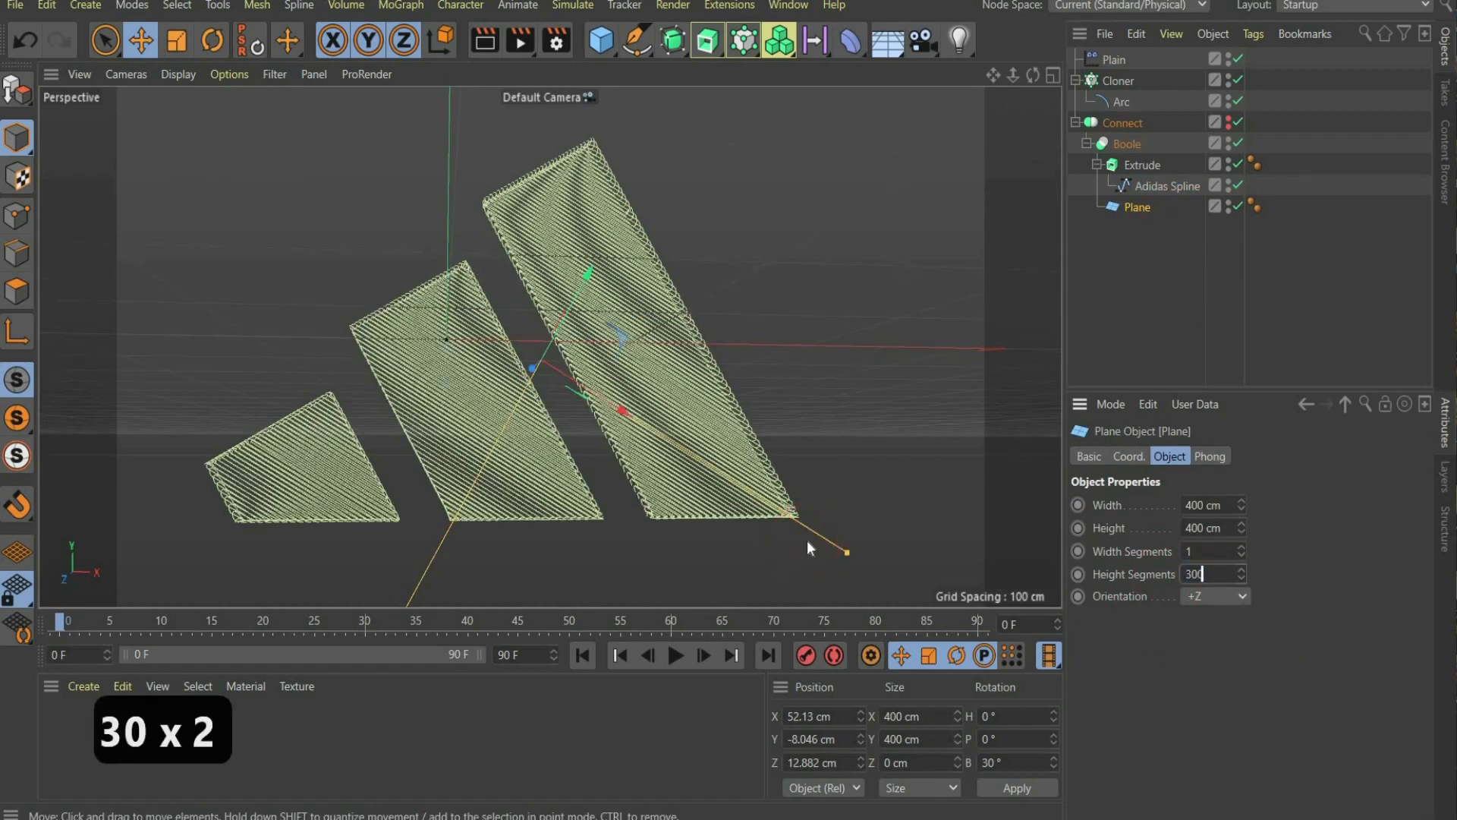
pyautogui.press('Return')
pyautogui.scroll(5, 482, 425)
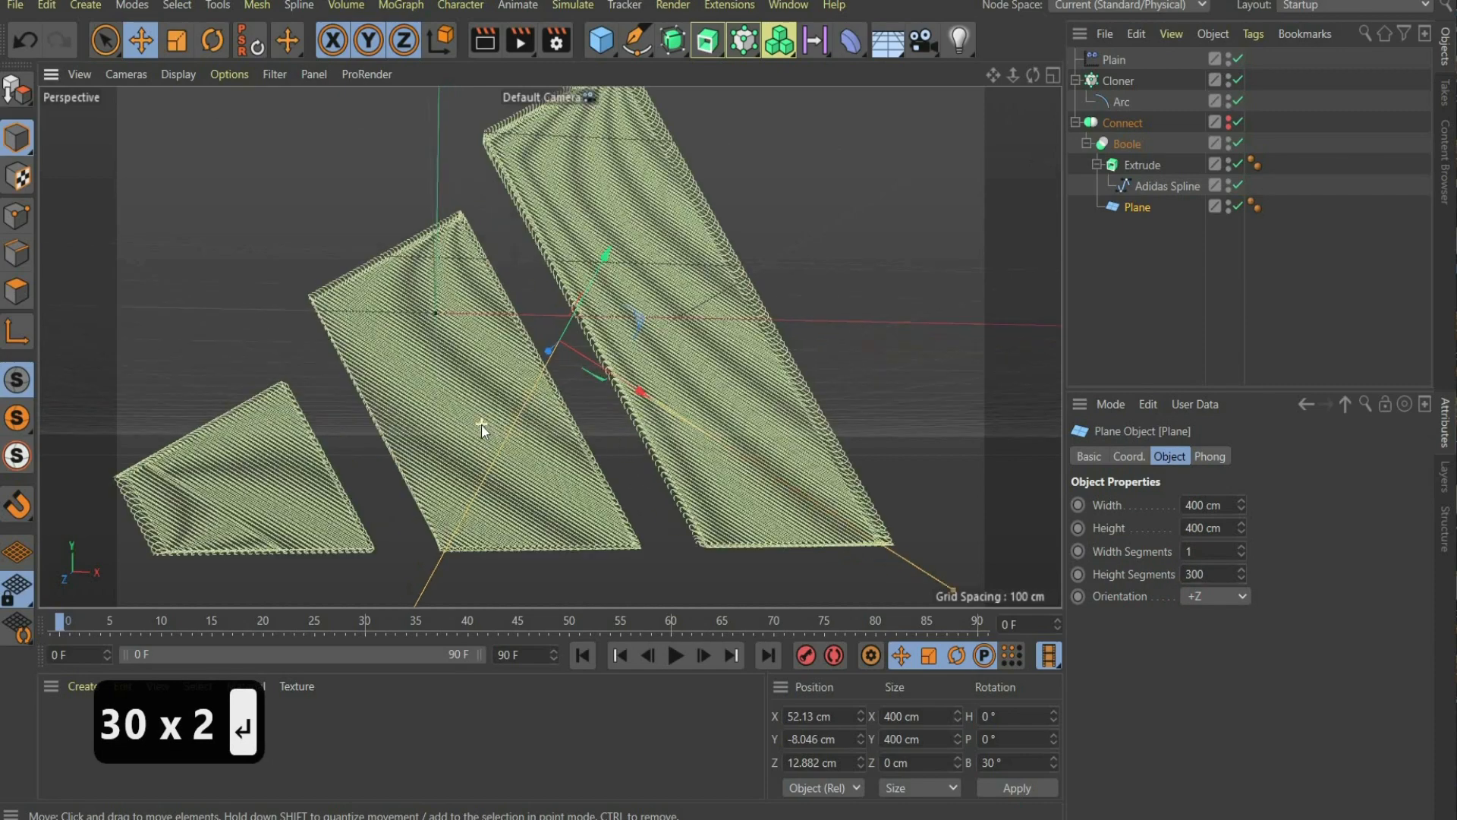
pyautogui.scroll(-5, 481, 425)
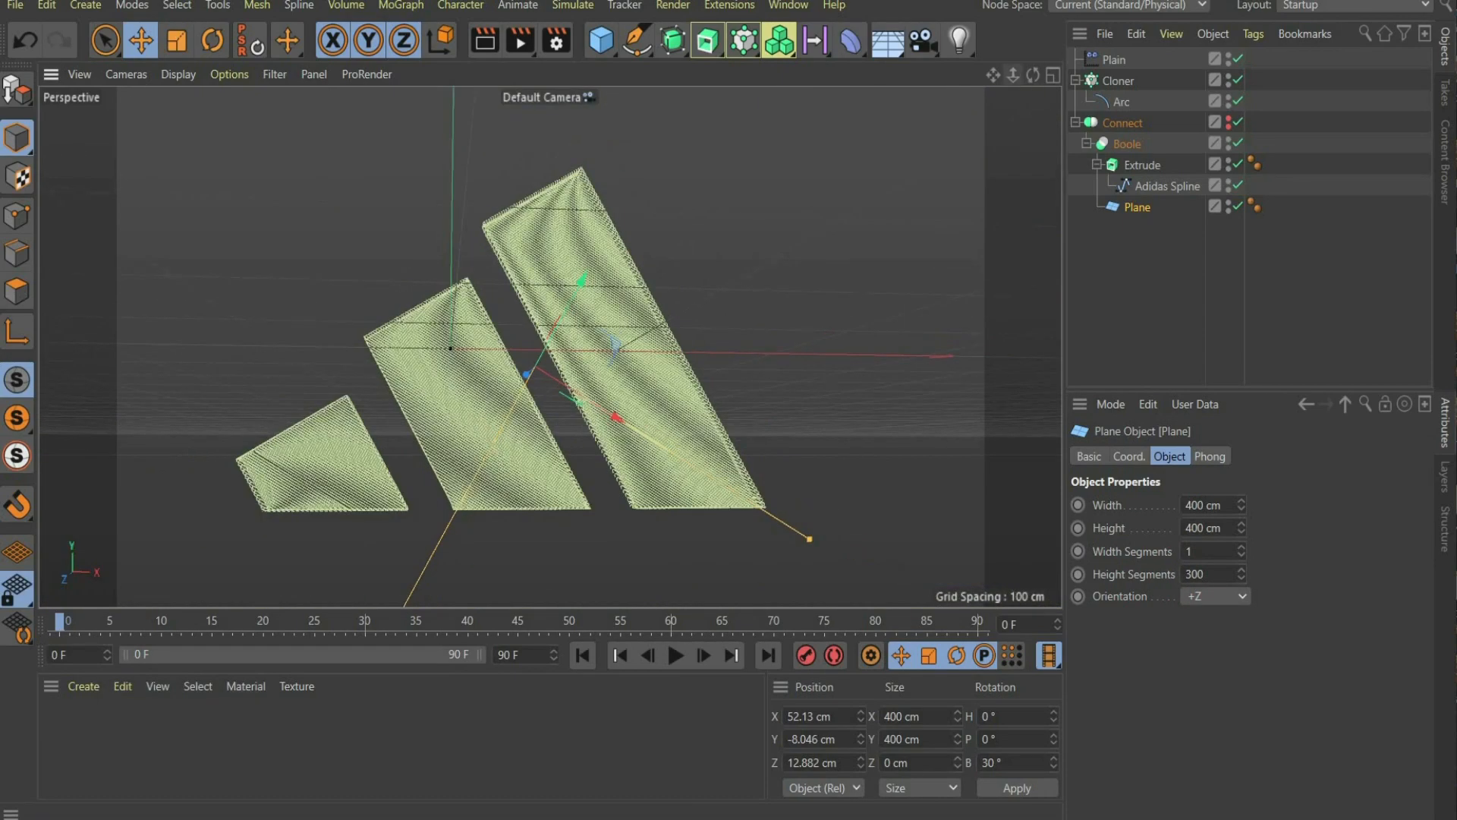
pyautogui.moveTo(1033, 74); pyautogui.dragTo(1034, 82)
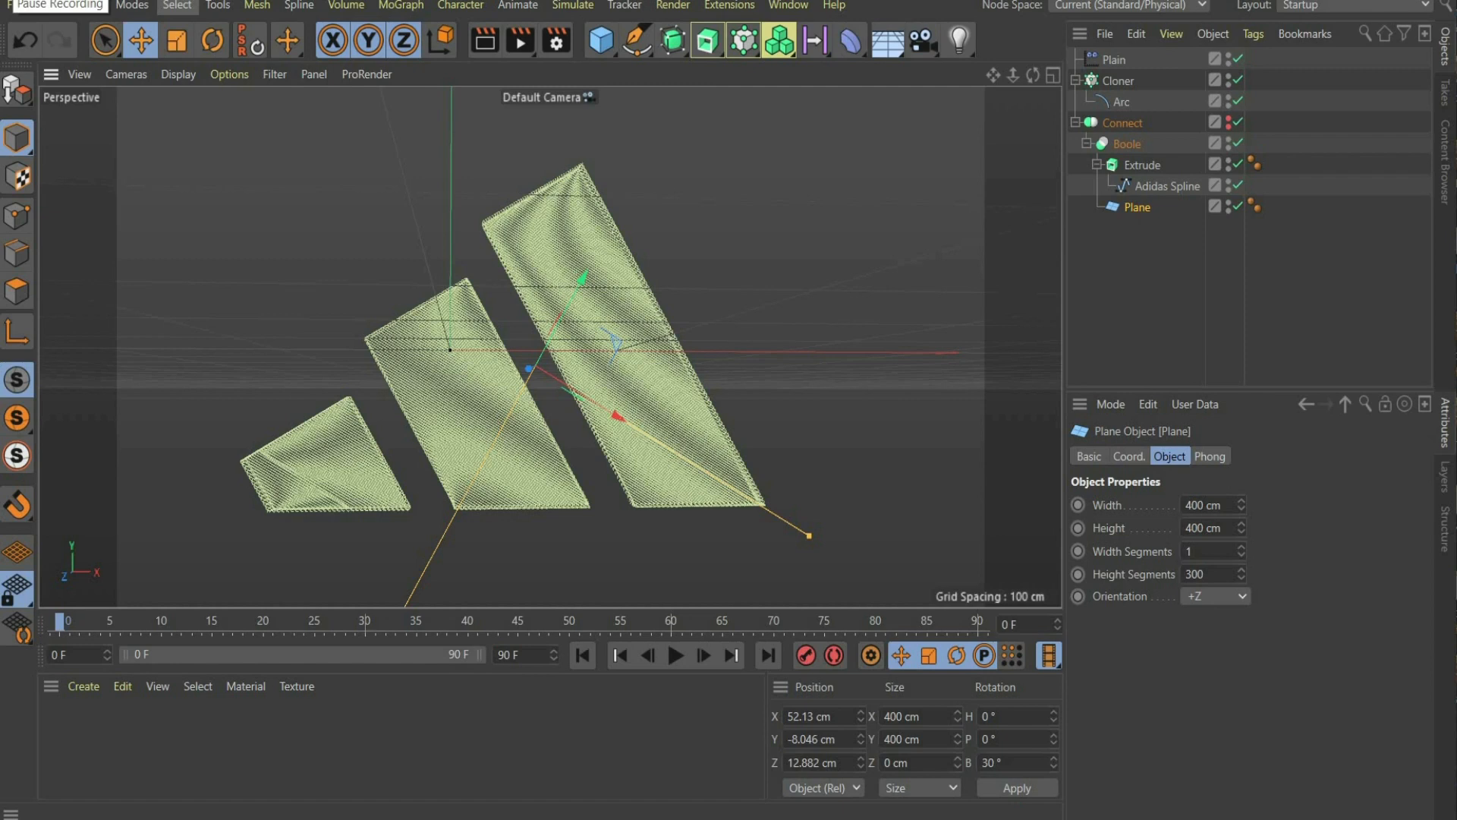
# Add a Random effector to the Cloner holding the arcs and select the effector.
pyautogui.click(1113, 81)
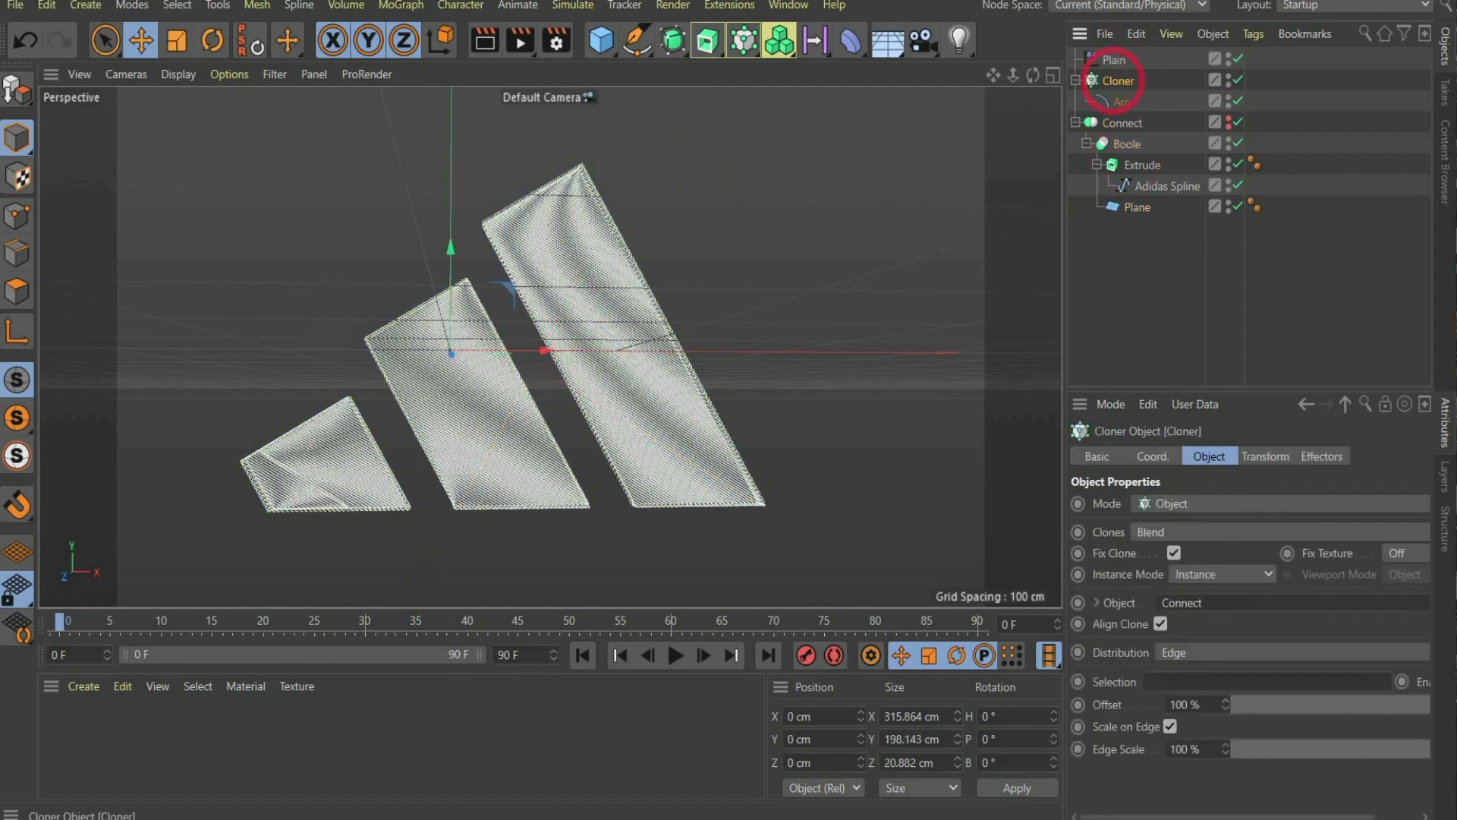
pyautogui.click(1446, 5)
pyautogui.write('rad')
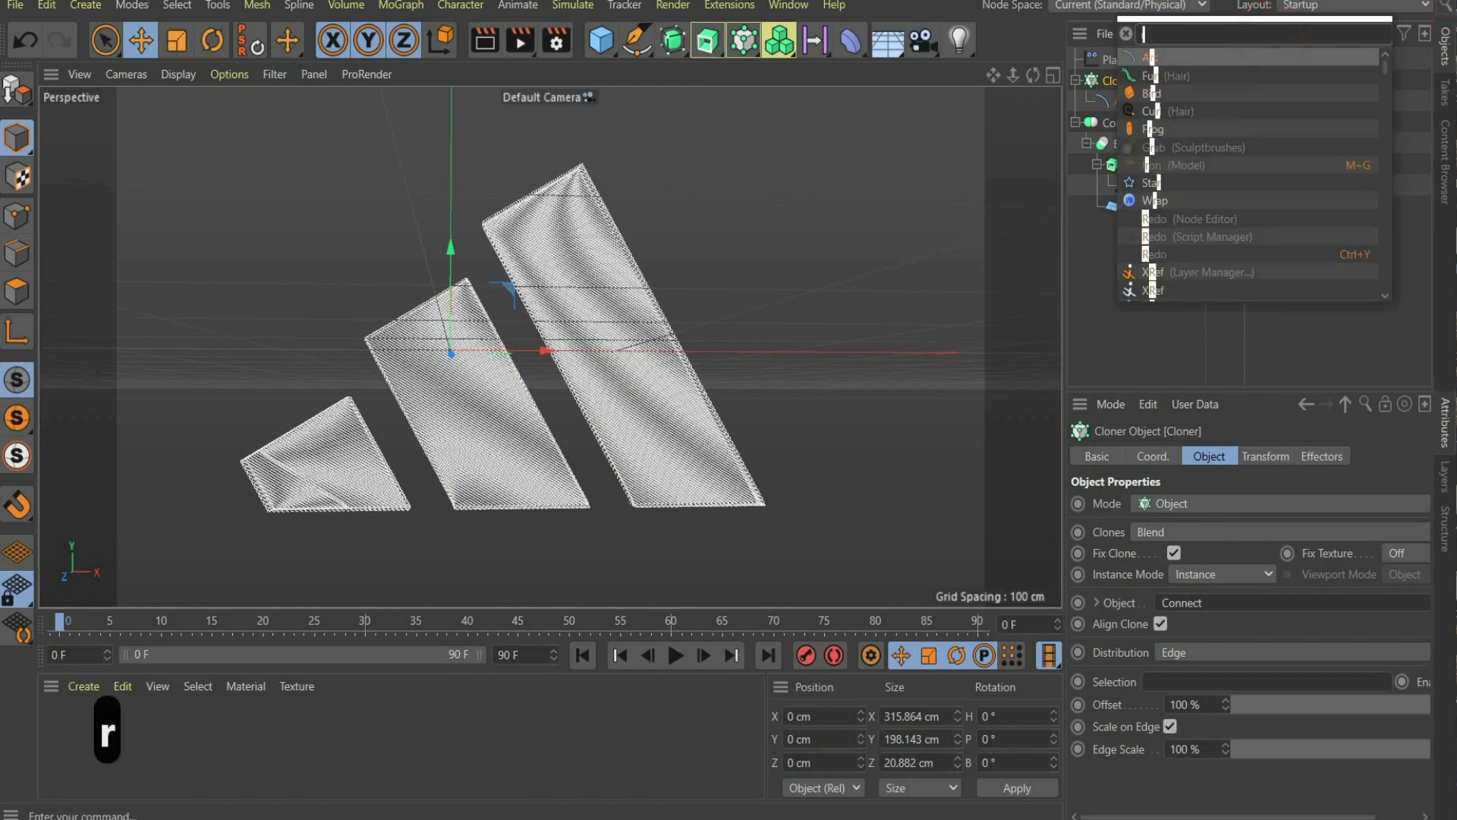
pyautogui.write('o')
pyautogui.press('BackSpace')
pyautogui.press('BackSpace')
pyautogui.write('nd')
pyautogui.click(1122, 59)
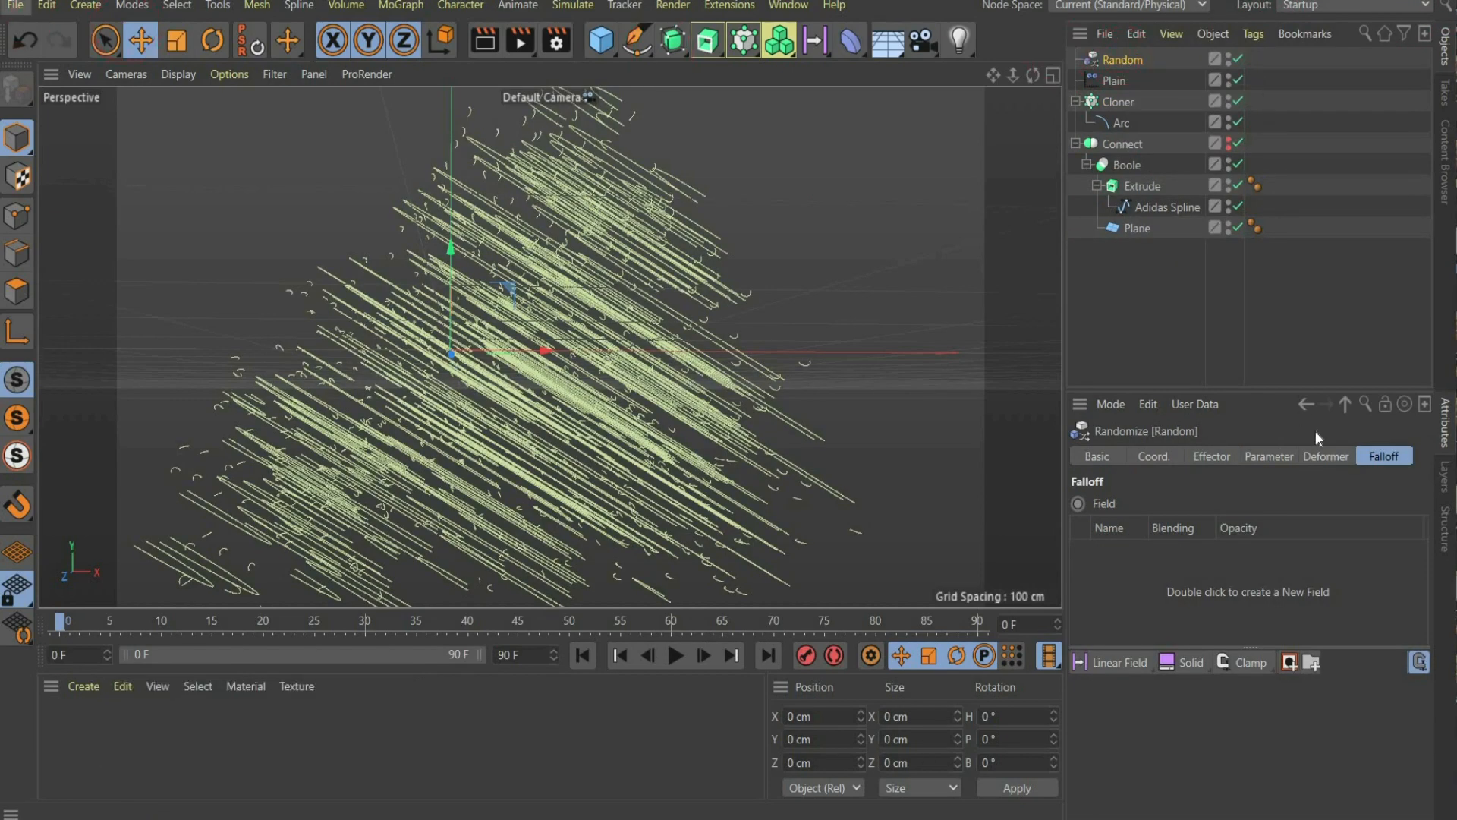
# Set the Random effector's position variation to 1 cm on X, Y and Z.
pyautogui.click(1270, 457)
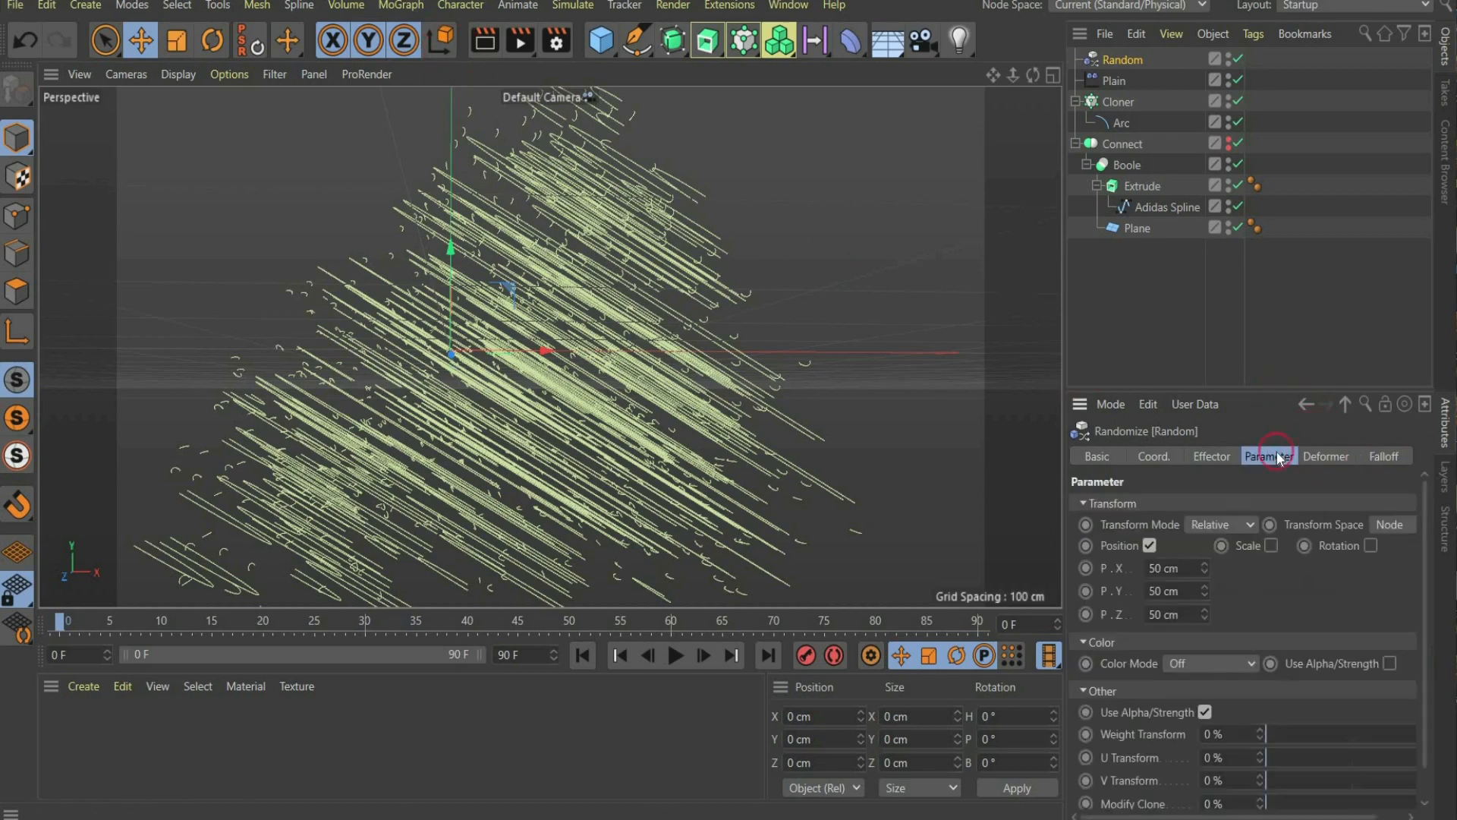
pyautogui.moveTo(1185, 569); pyautogui.dragTo(1085, 569)
pyautogui.write('1')
pyautogui.press('Tab')
pyautogui.write('1')
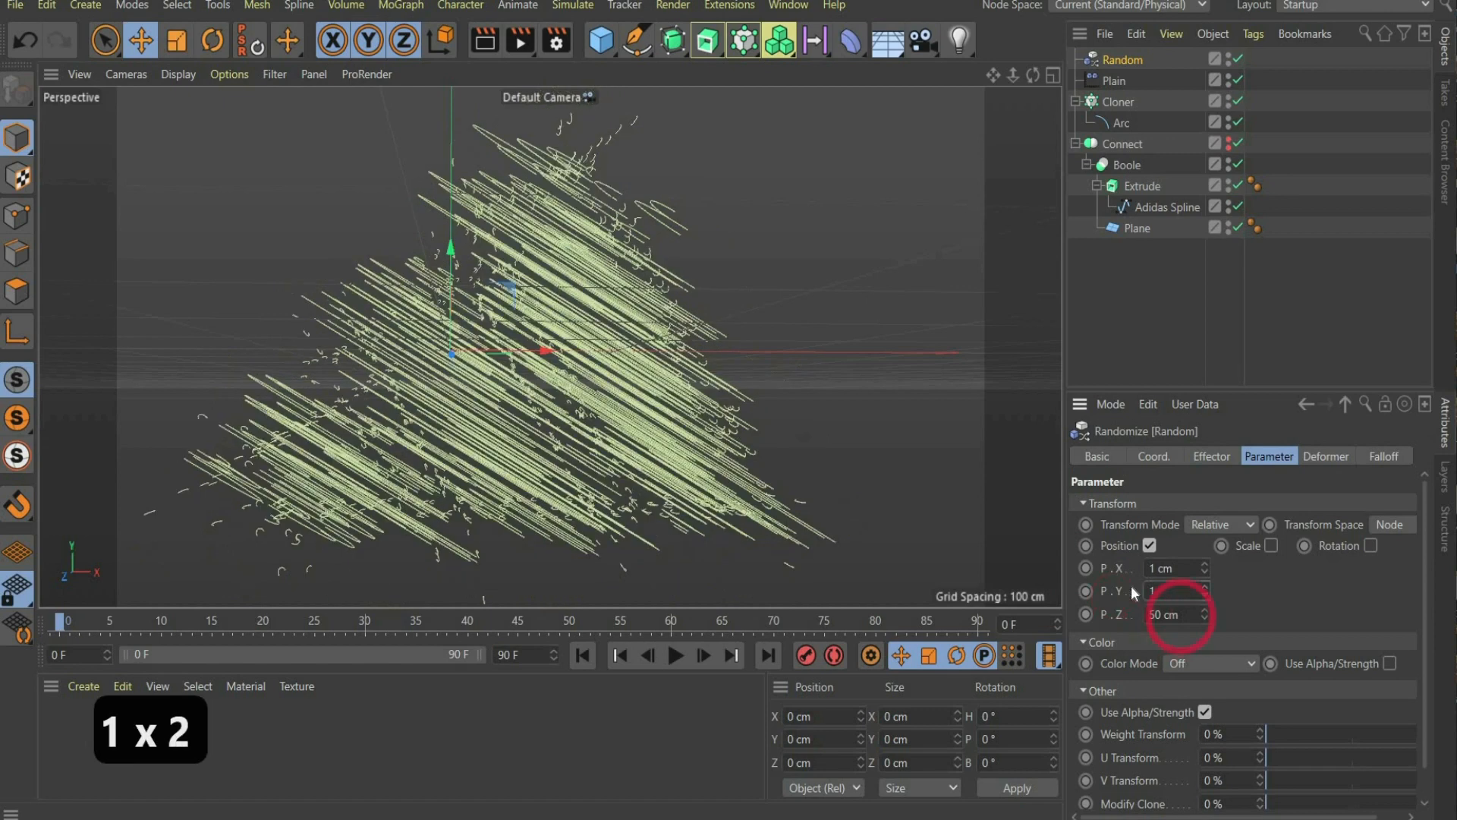
pyautogui.moveTo(1184, 614); pyautogui.dragTo(1090, 612)
pyautogui.write('1')
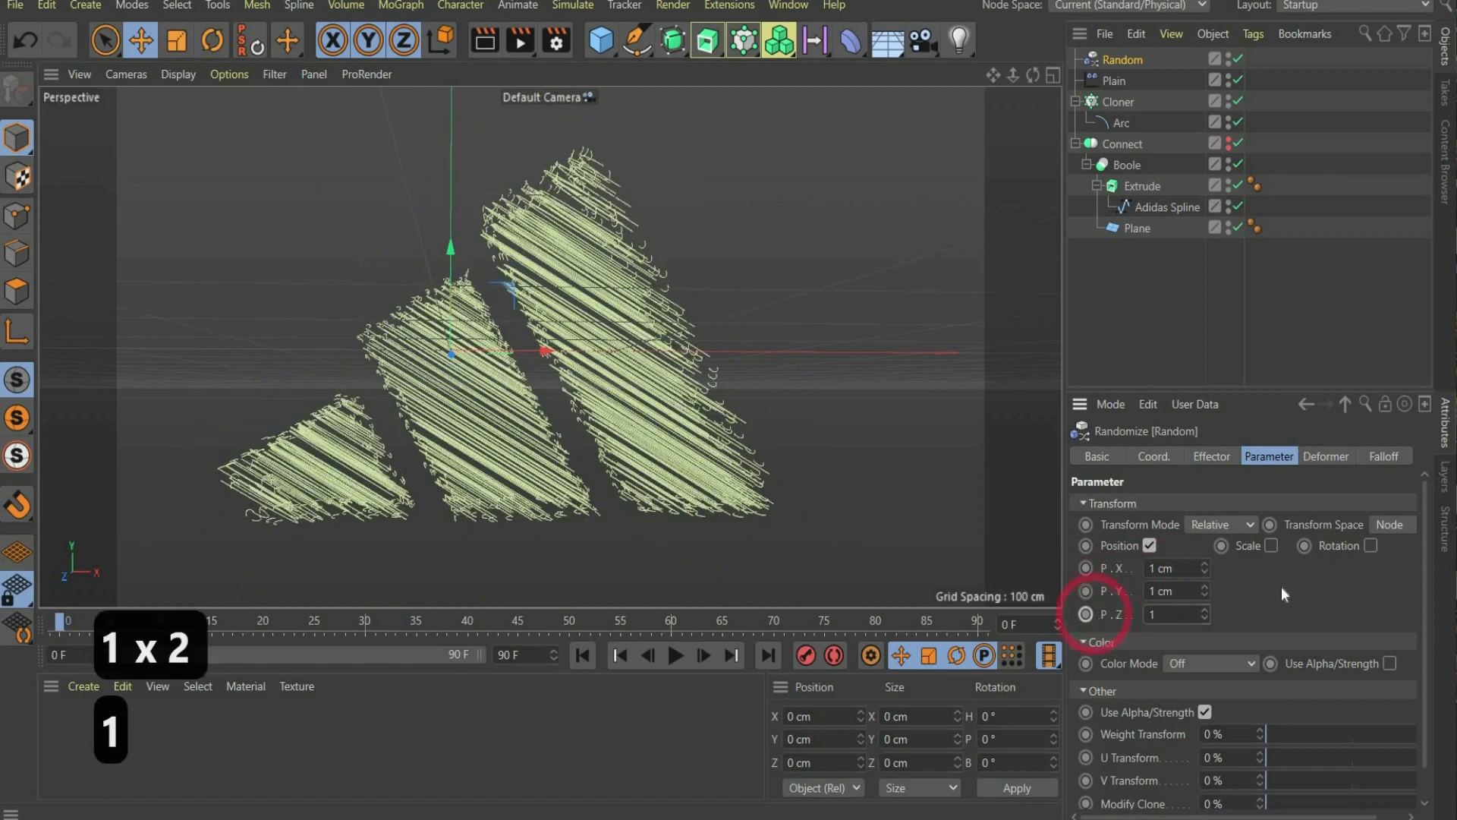
pyautogui.click(420, 442)
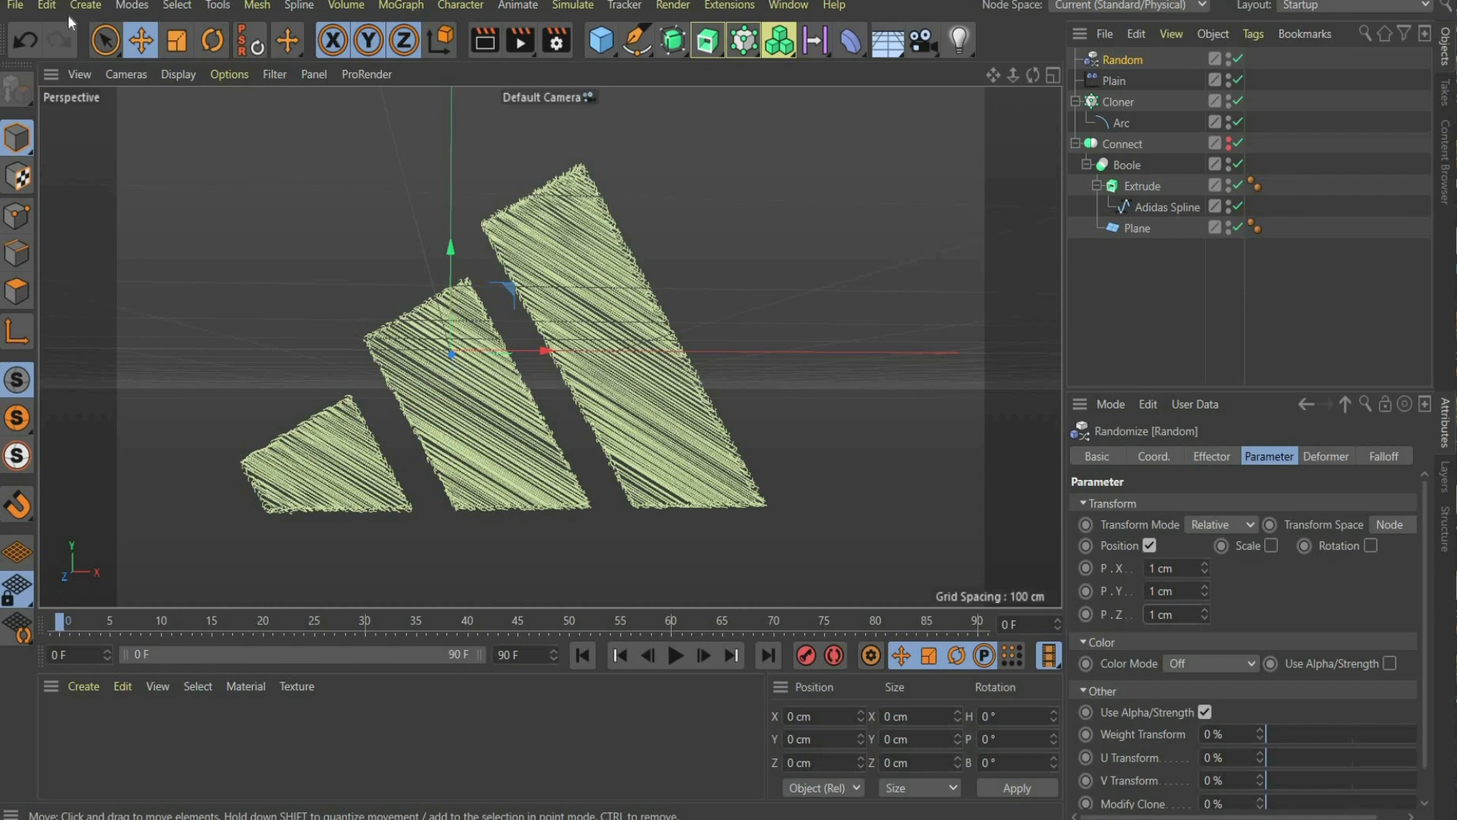
# Enable rotation on the Random effector and set its H, P and B values to 1° each.
pyautogui.click(1371, 545)
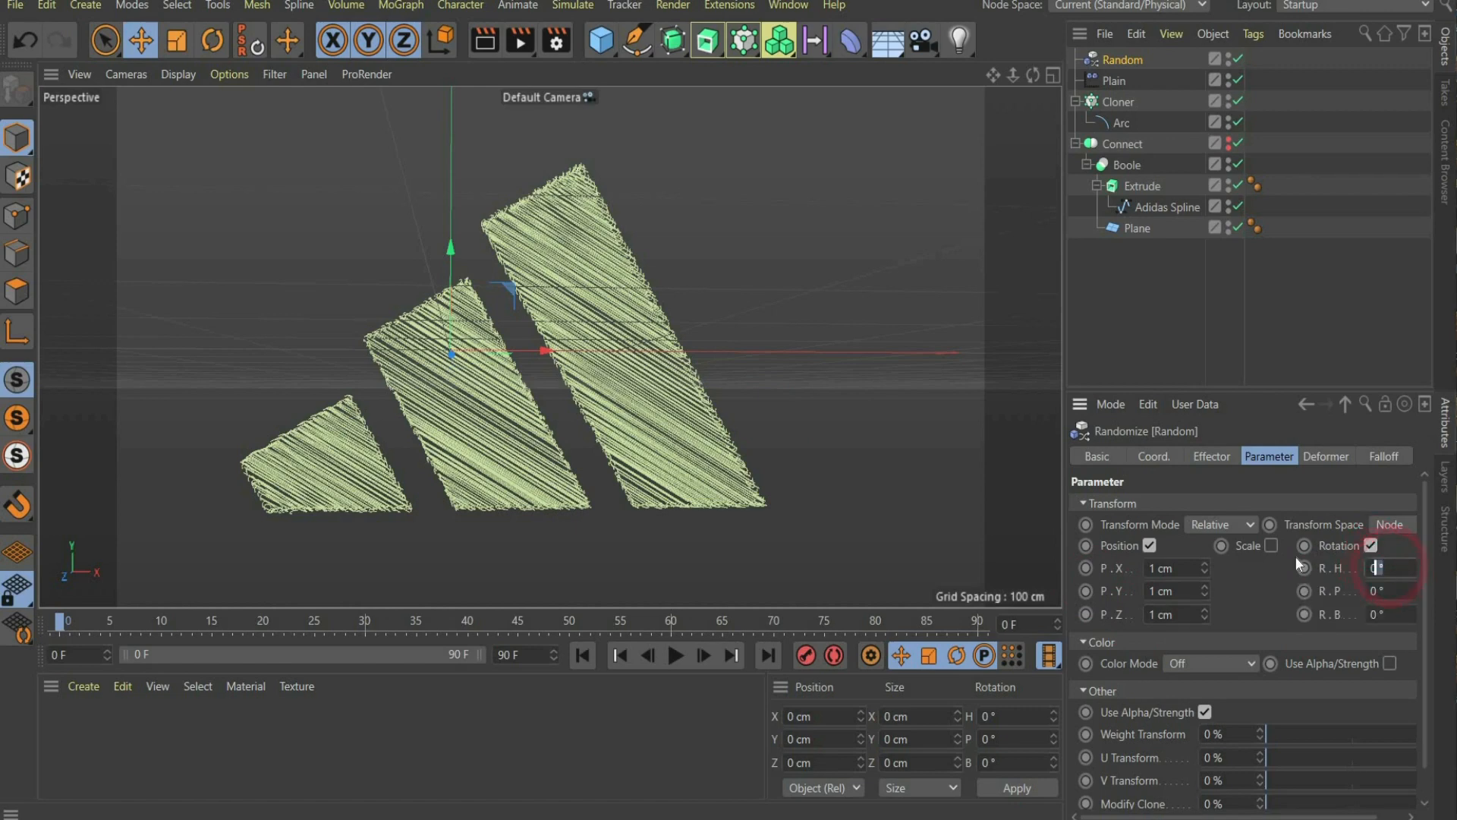
pyautogui.write('1')
pyautogui.click(1389, 591)
pyautogui.write('1')
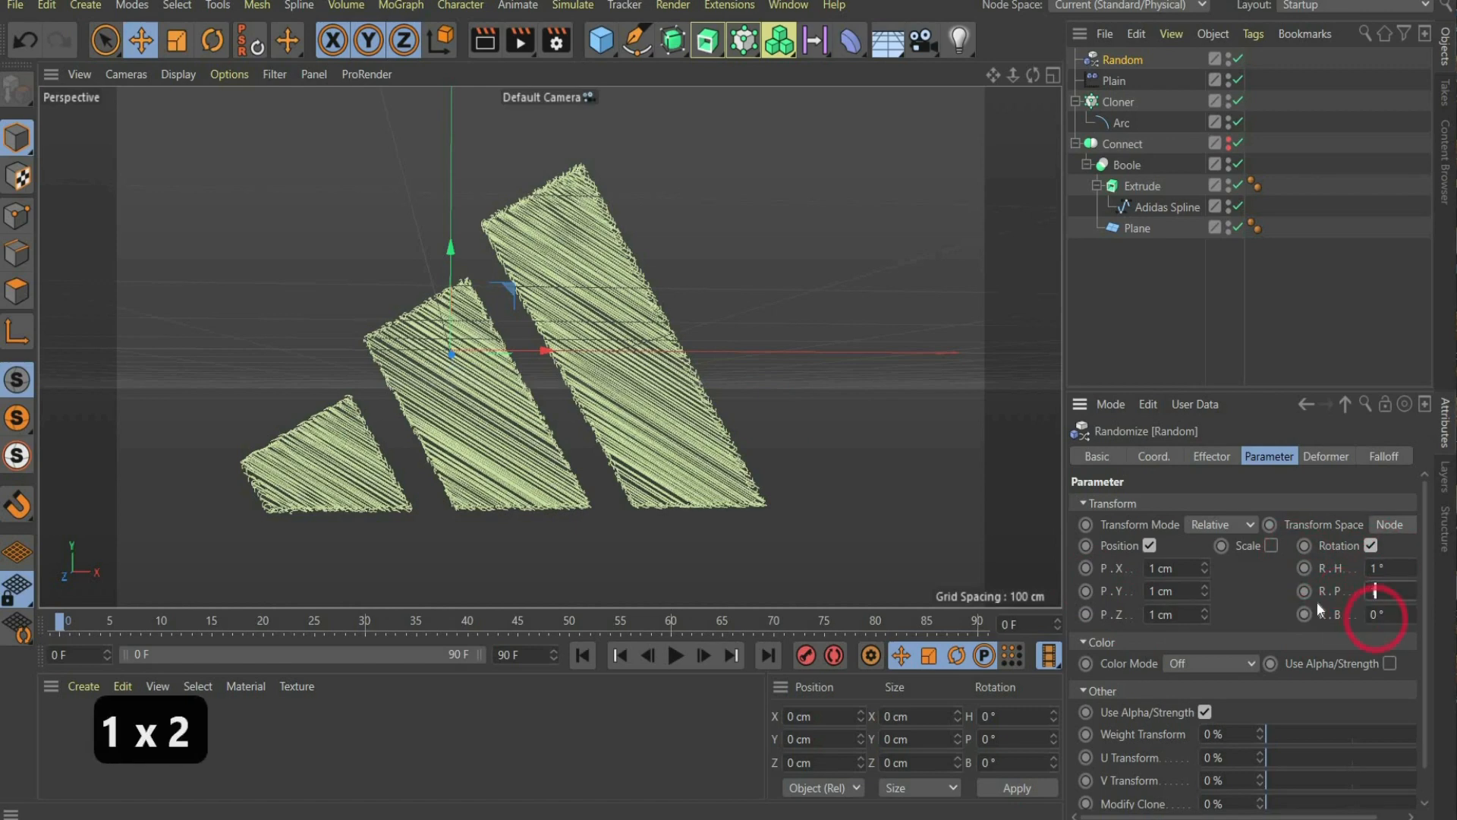
pyautogui.click(1390, 614)
pyautogui.write('1')
pyautogui.click(1260, 595)
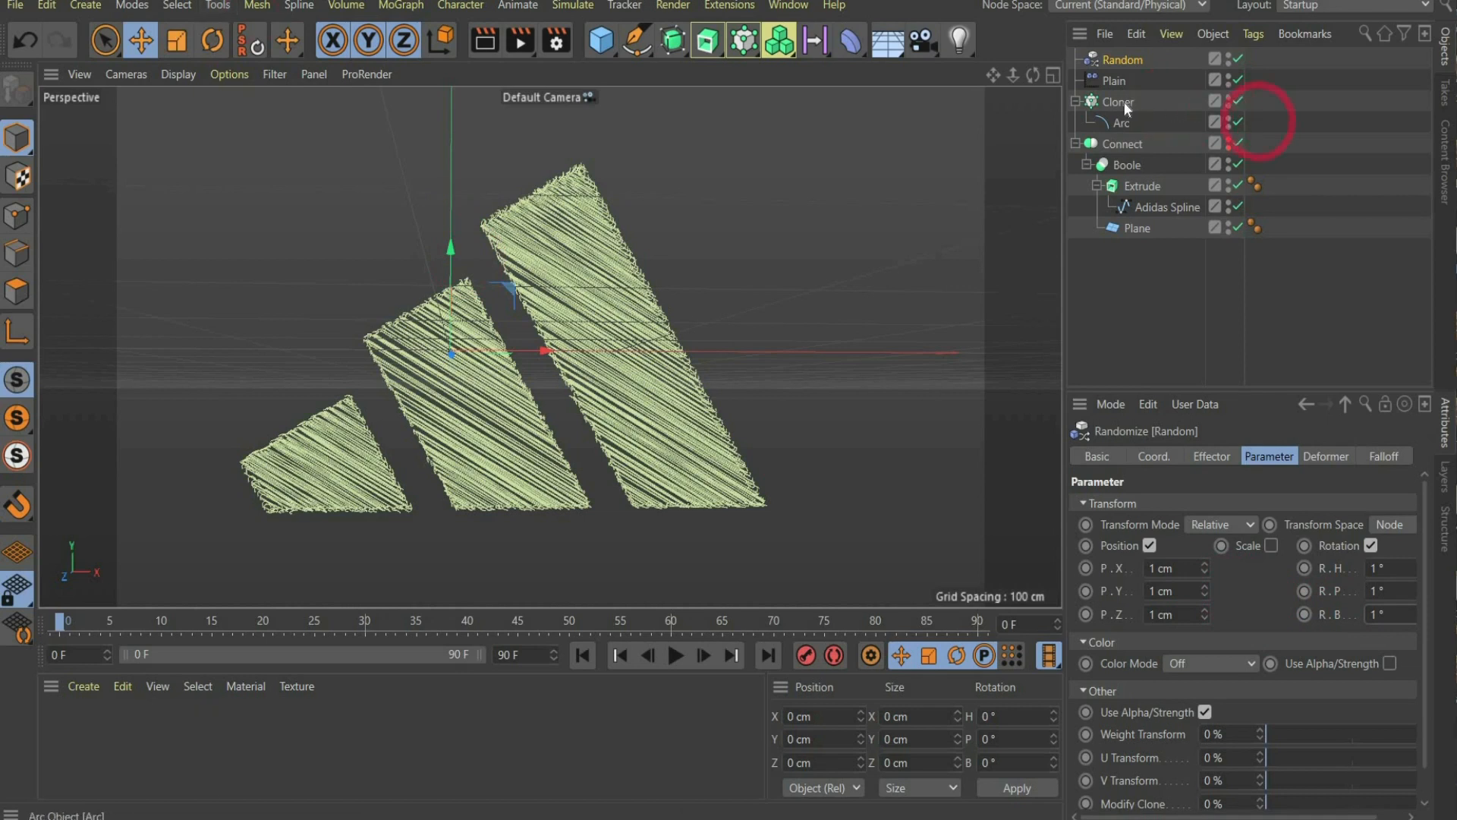
# Rename the Cloner with the stitch arcs as Main.
pyautogui.doubleClick(1119, 101)
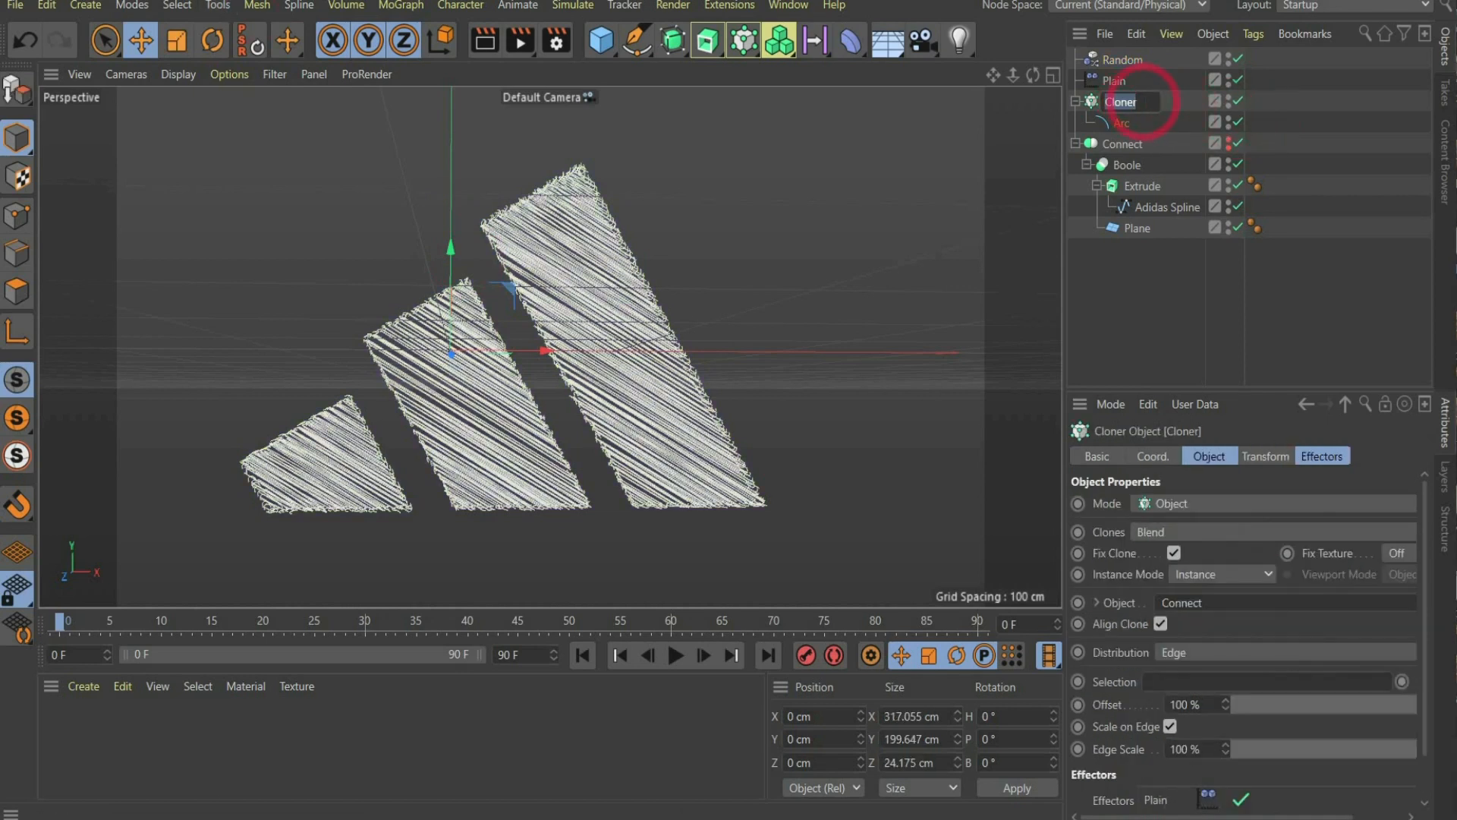
pyautogui.press('capslock')
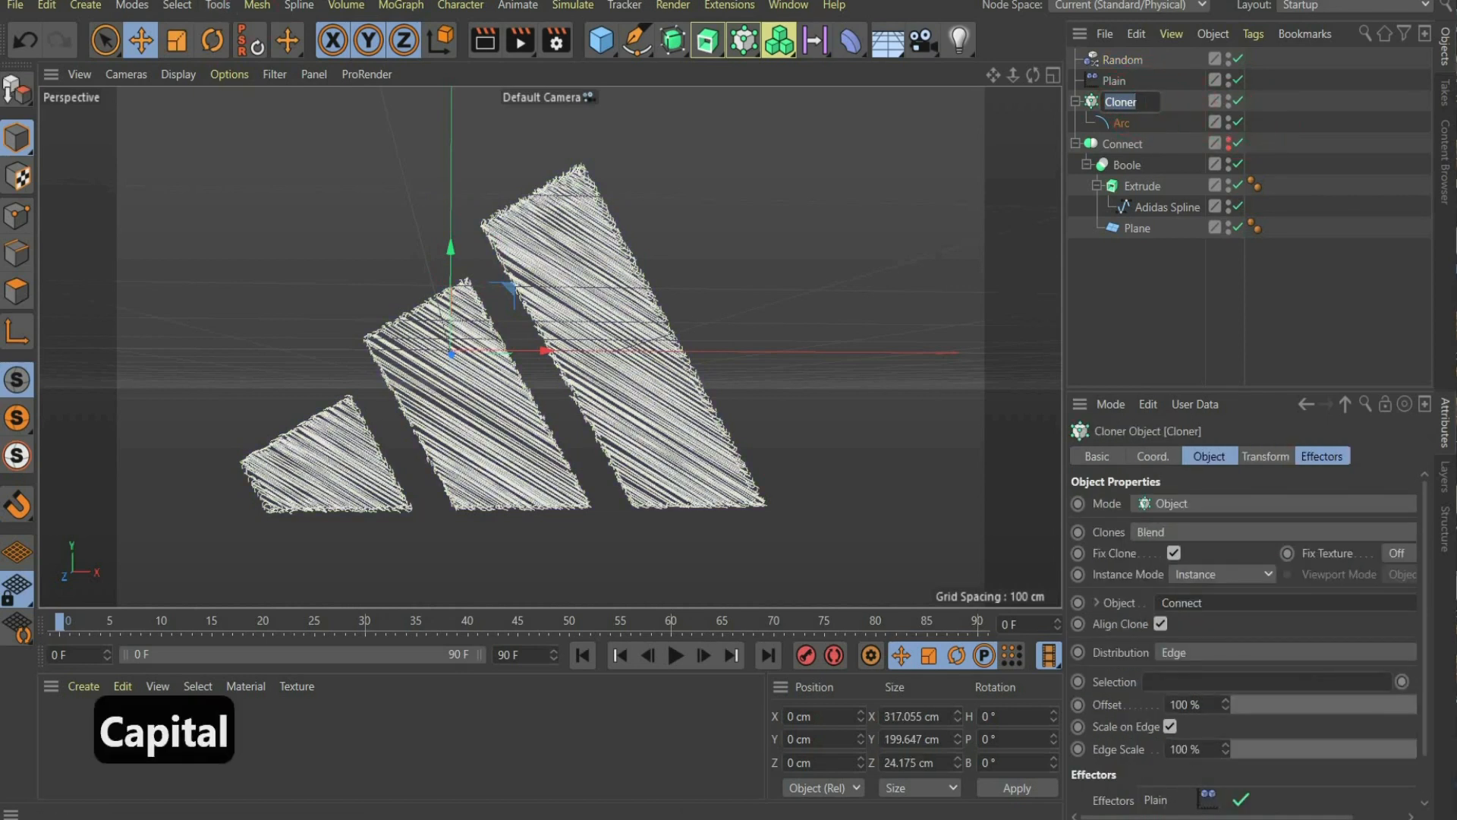
pyautogui.write('N')
pyautogui.press('capslock')
pyautogui.press('BackSpace')
pyautogui.press('capslock')
pyautogui.write('M')
pyautogui.press('capslock')
pyautogui.write('ain')
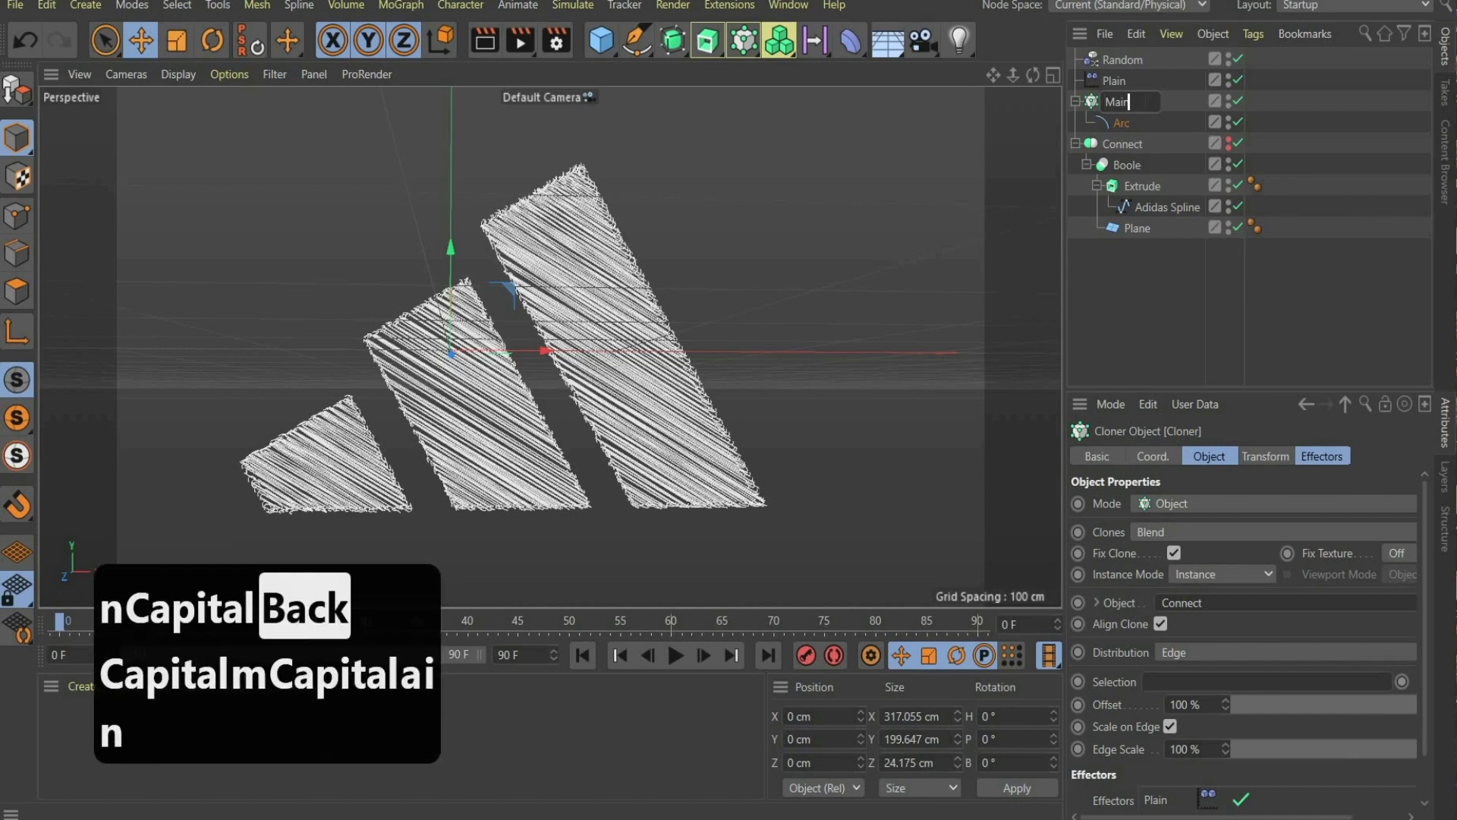
pyautogui.press('Return')
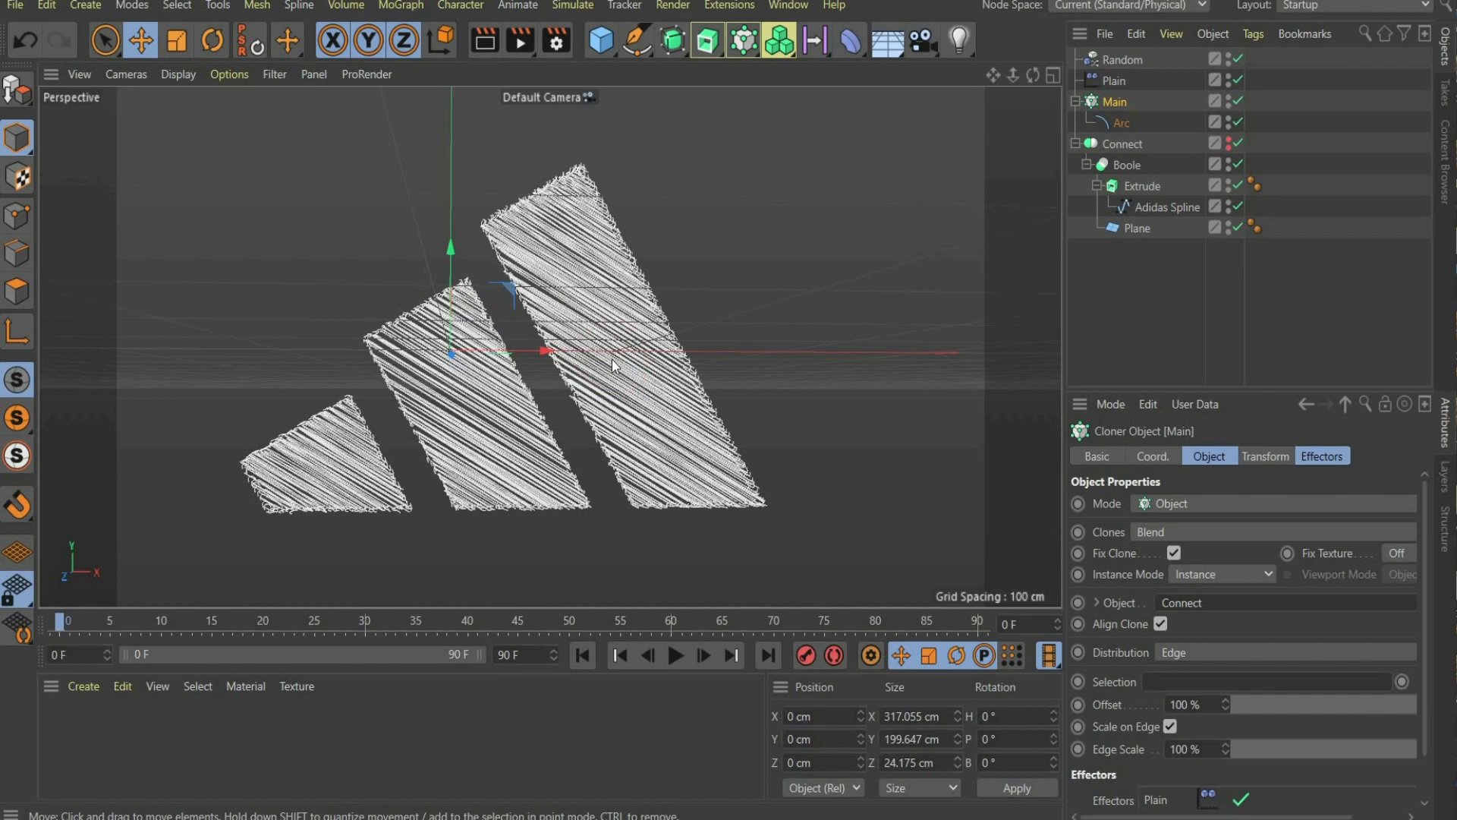
# Add a second Cloner and name it Outline.
pyautogui.click(742, 44)
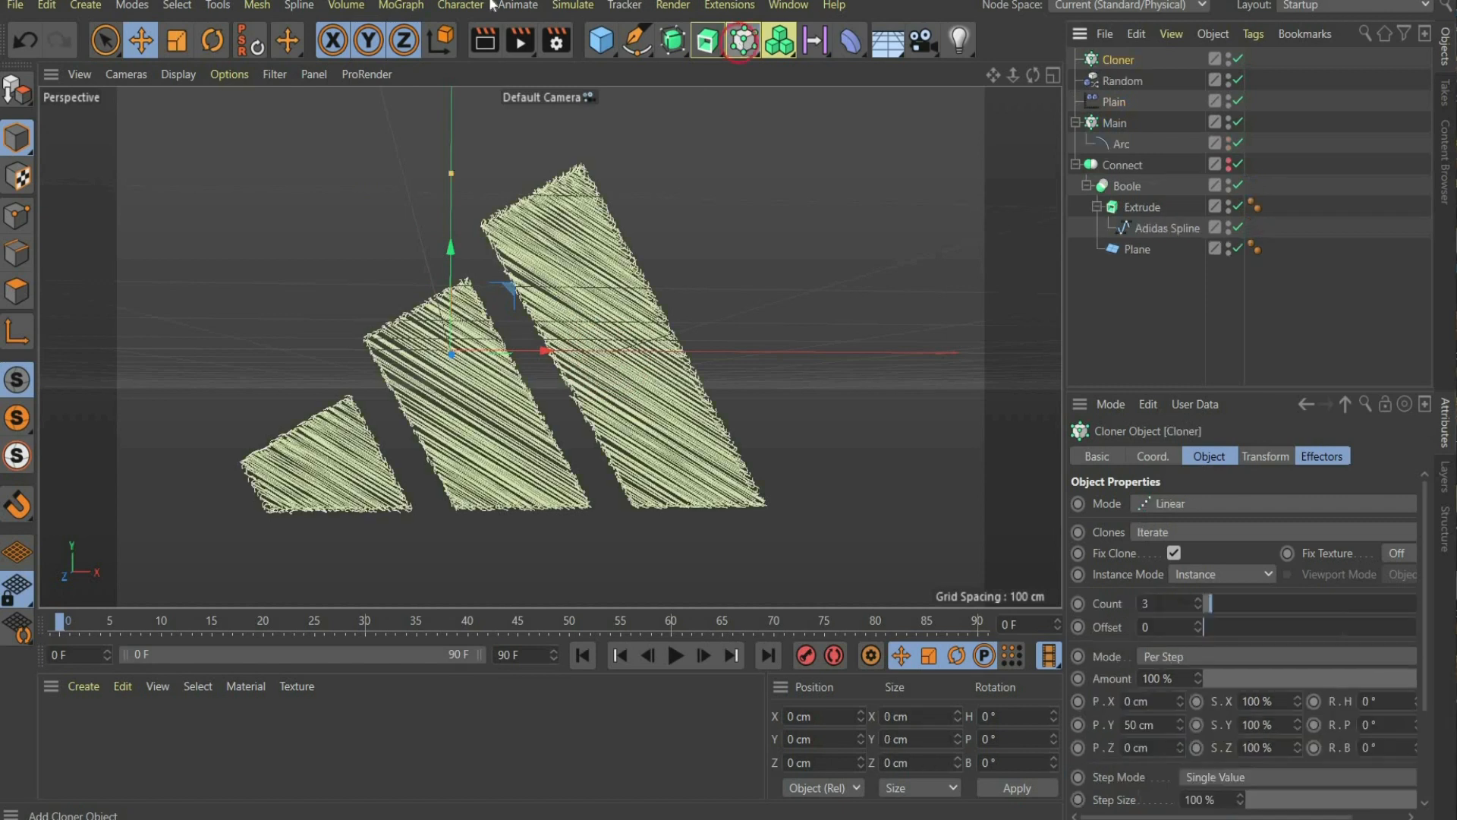
pyautogui.doubleClick(1118, 60)
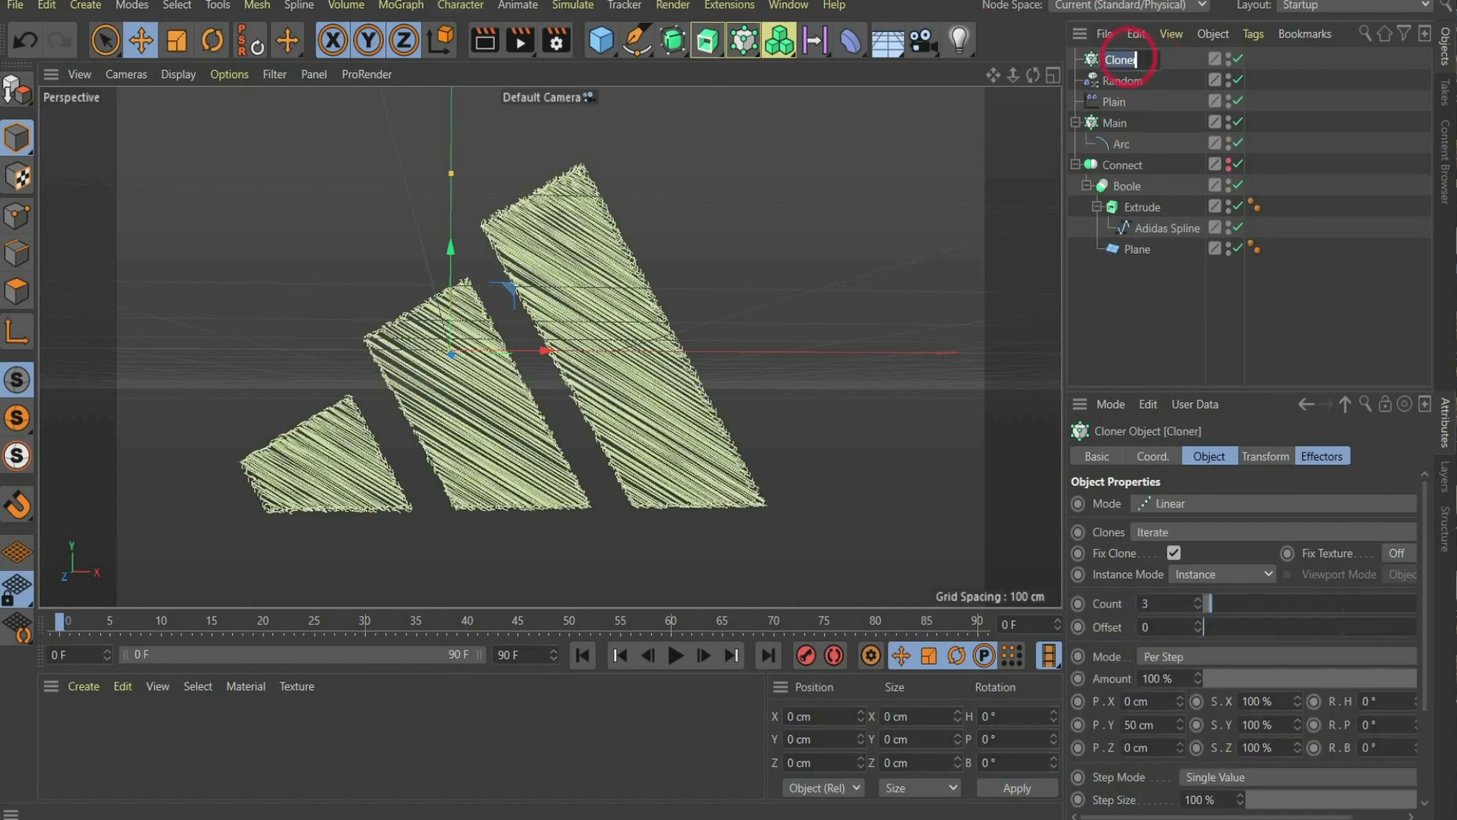
pyautogui.write('Outline')
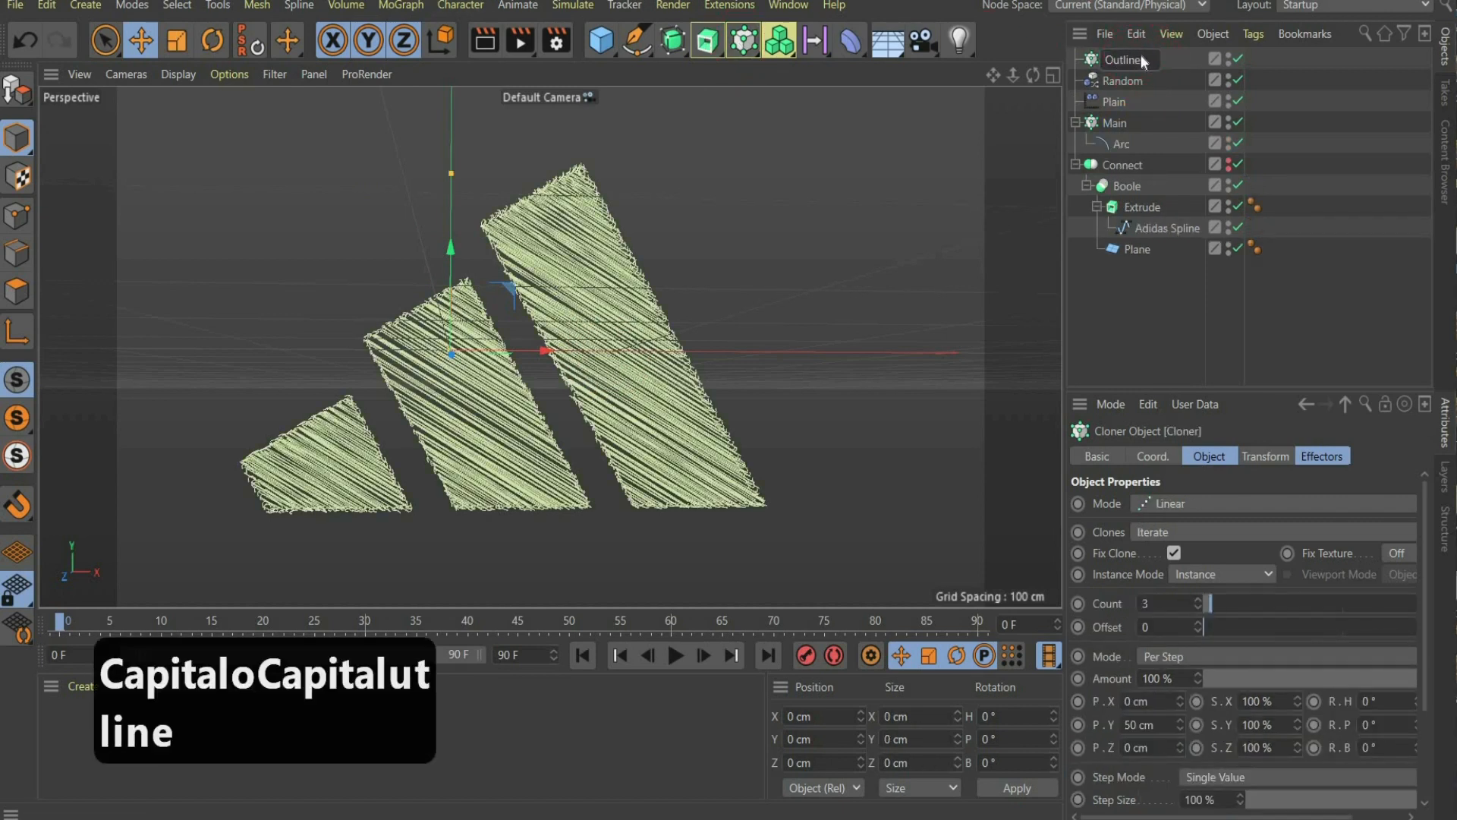
pyautogui.press('Return')
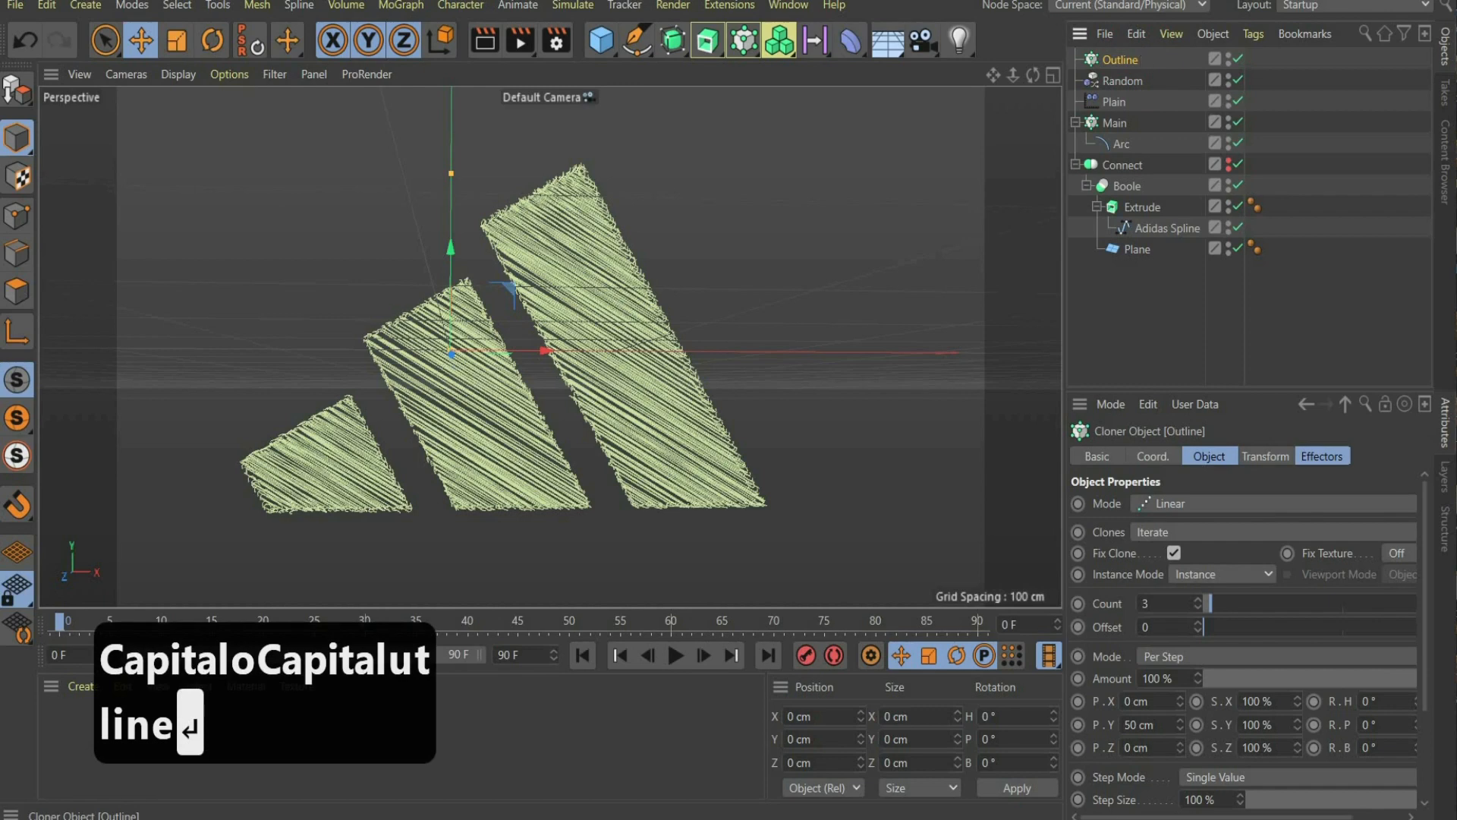
# Create a new Arc spline and make it a child of the Outline Cloner.
pyautogui.click(637, 41)
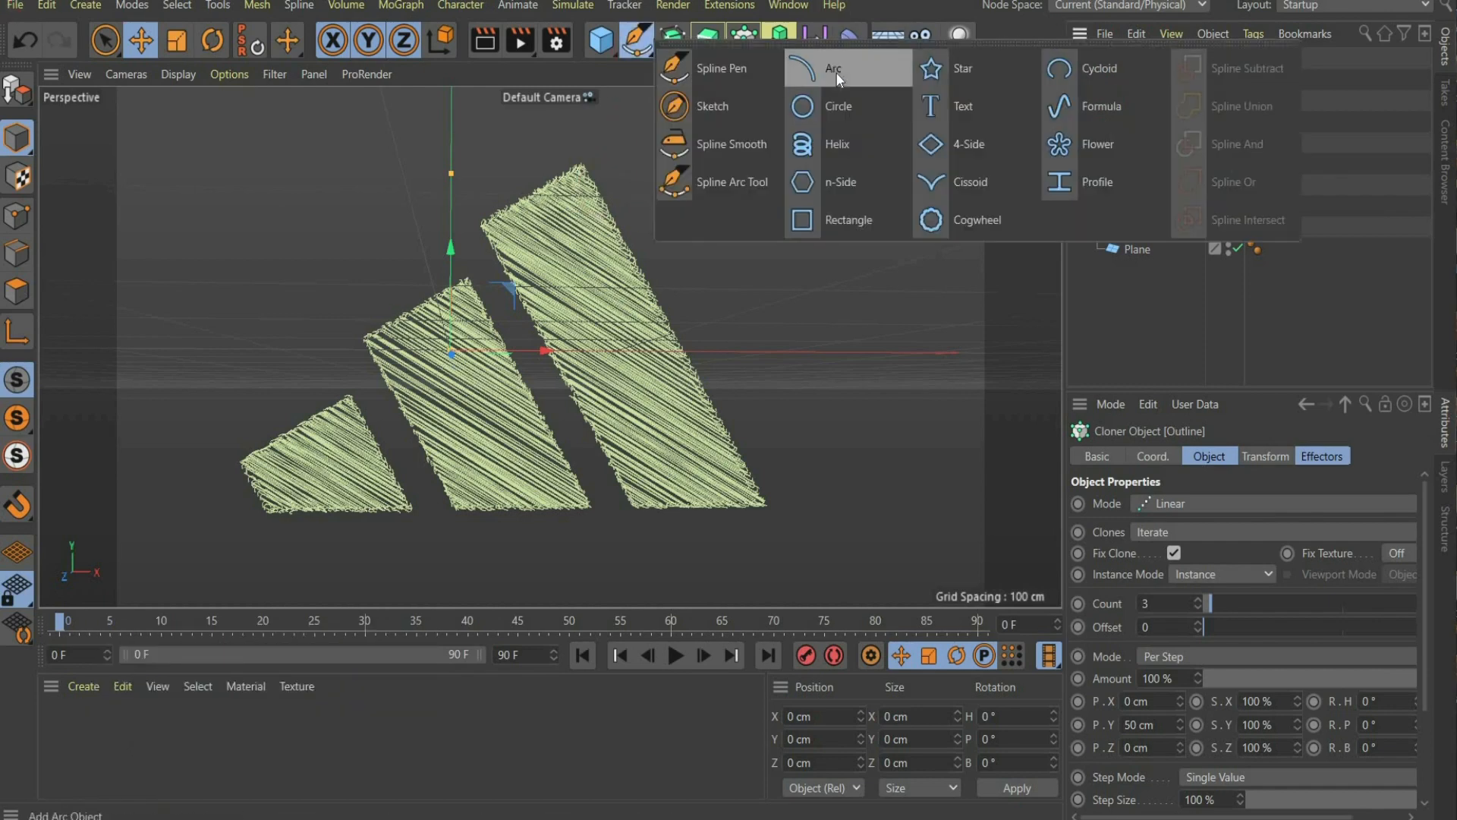
pyautogui.click(835, 73)
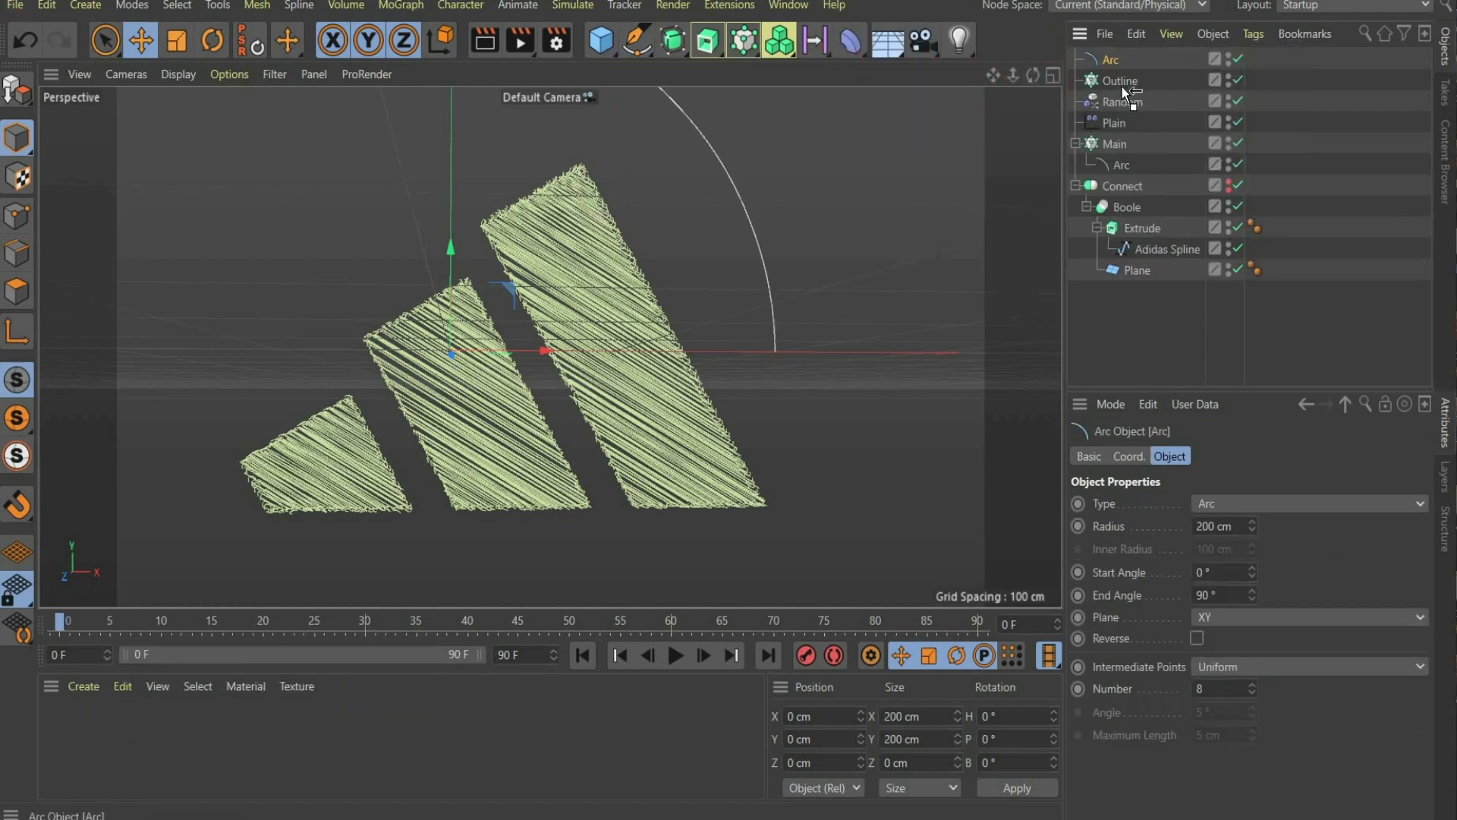
pyautogui.moveTo(1119, 79); pyautogui.dragTo(1120, 81)
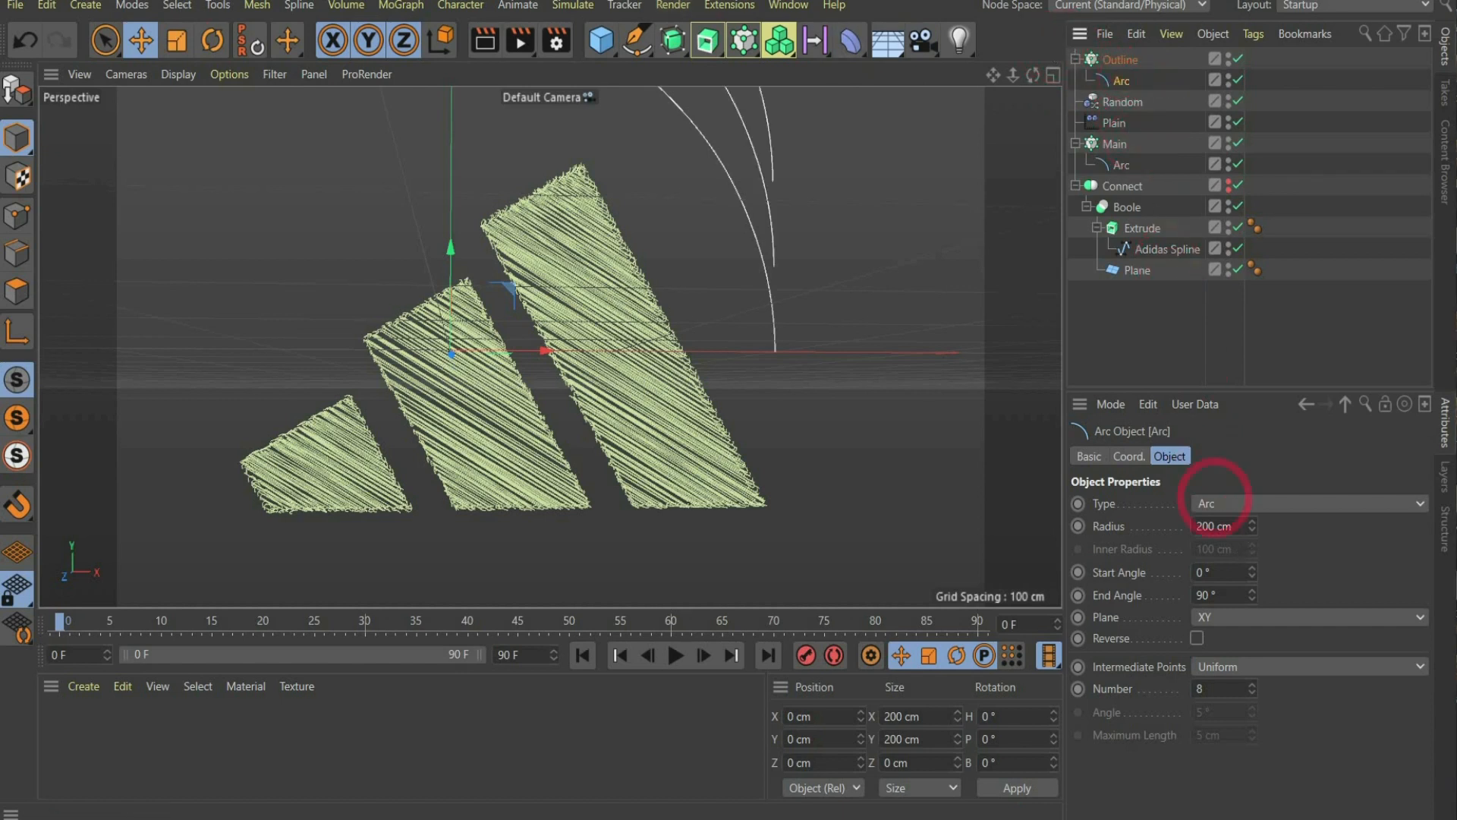
# Set the Radius of the Outline Cloner's Arc to 1 cm and its End Angle to 180°.
pyautogui.click(1136, 526)
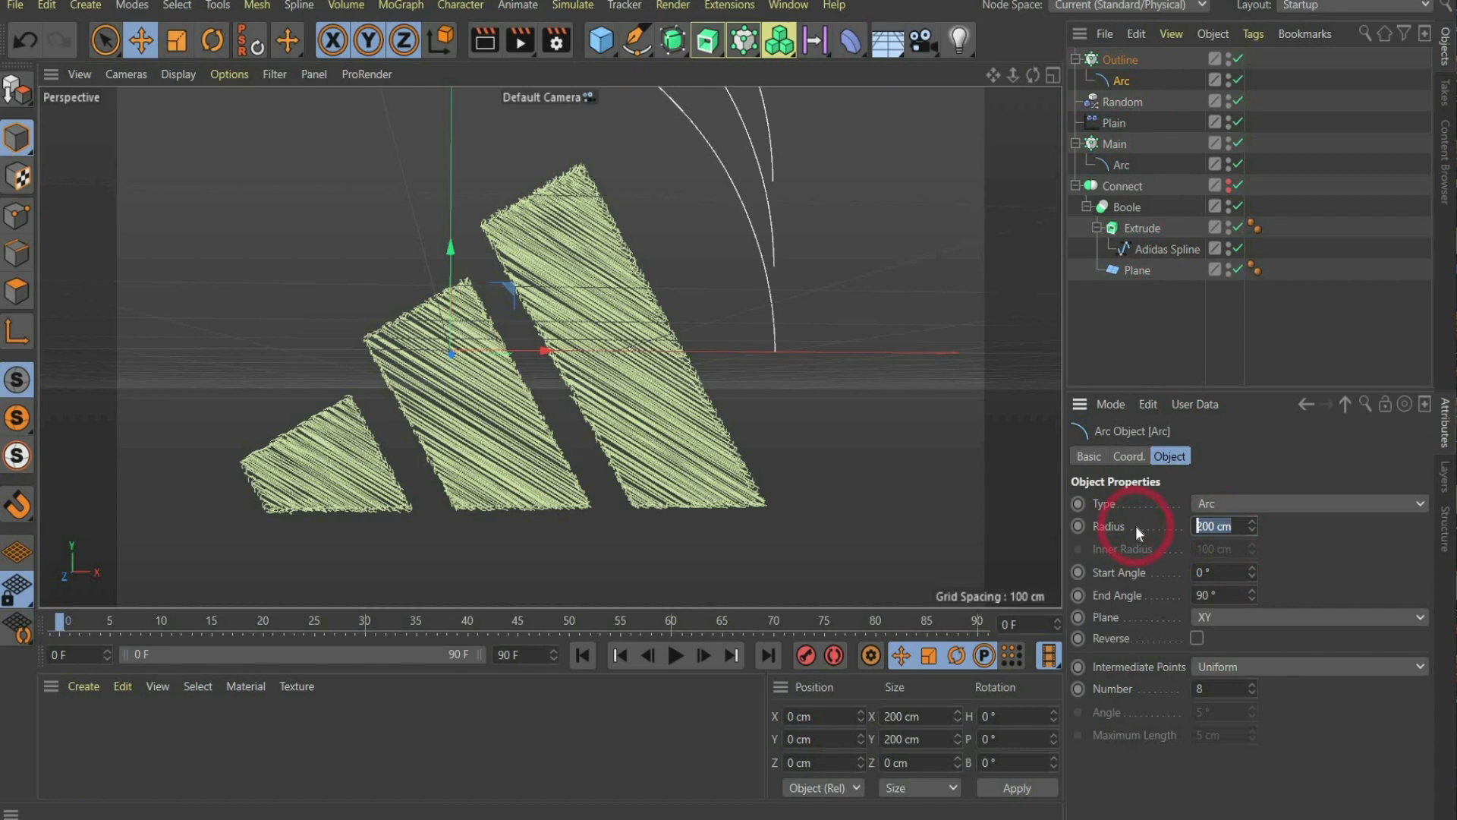
pyautogui.write('1')
pyautogui.press('Return')
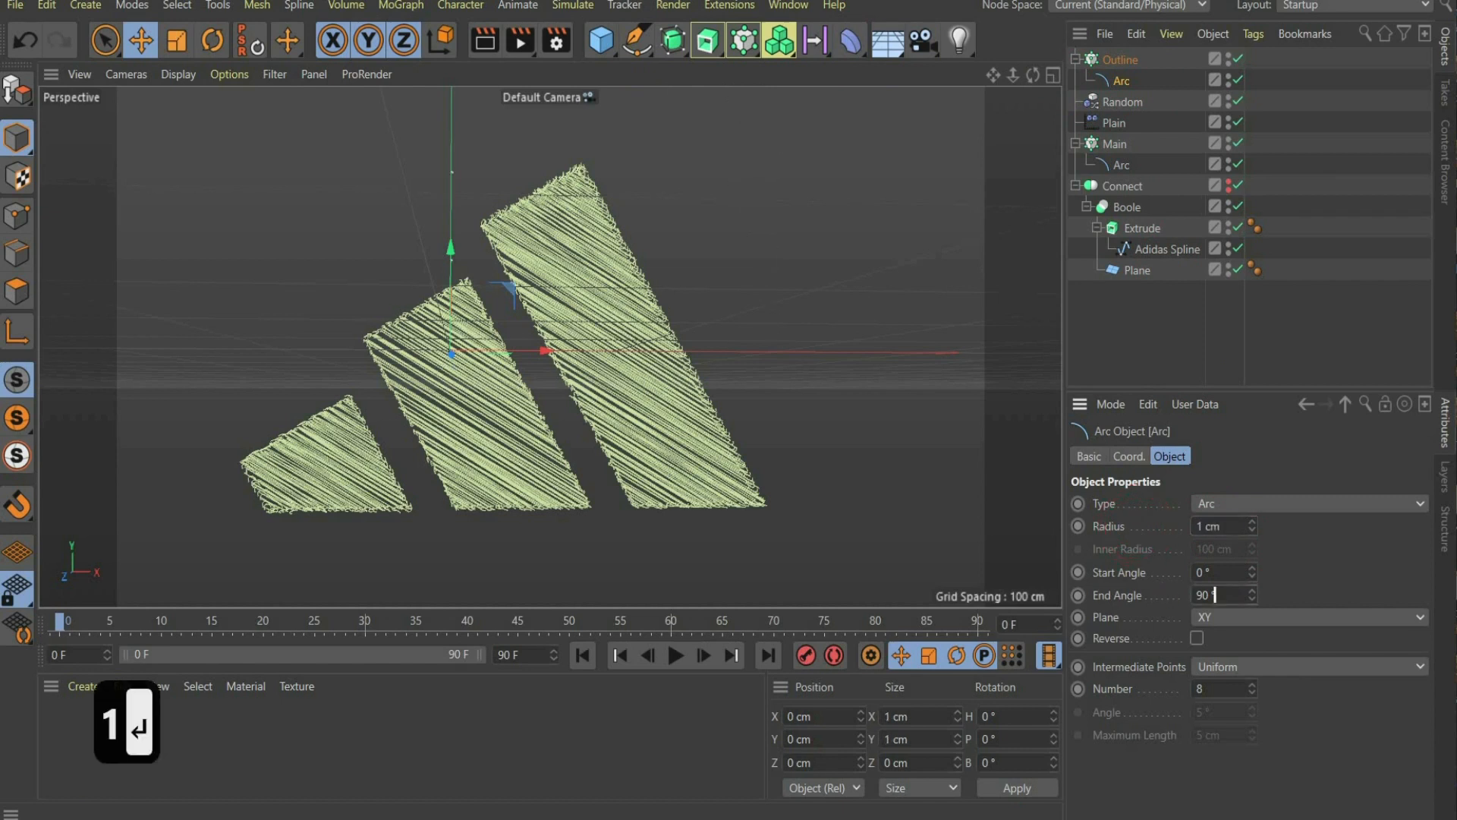
pyautogui.write('180')
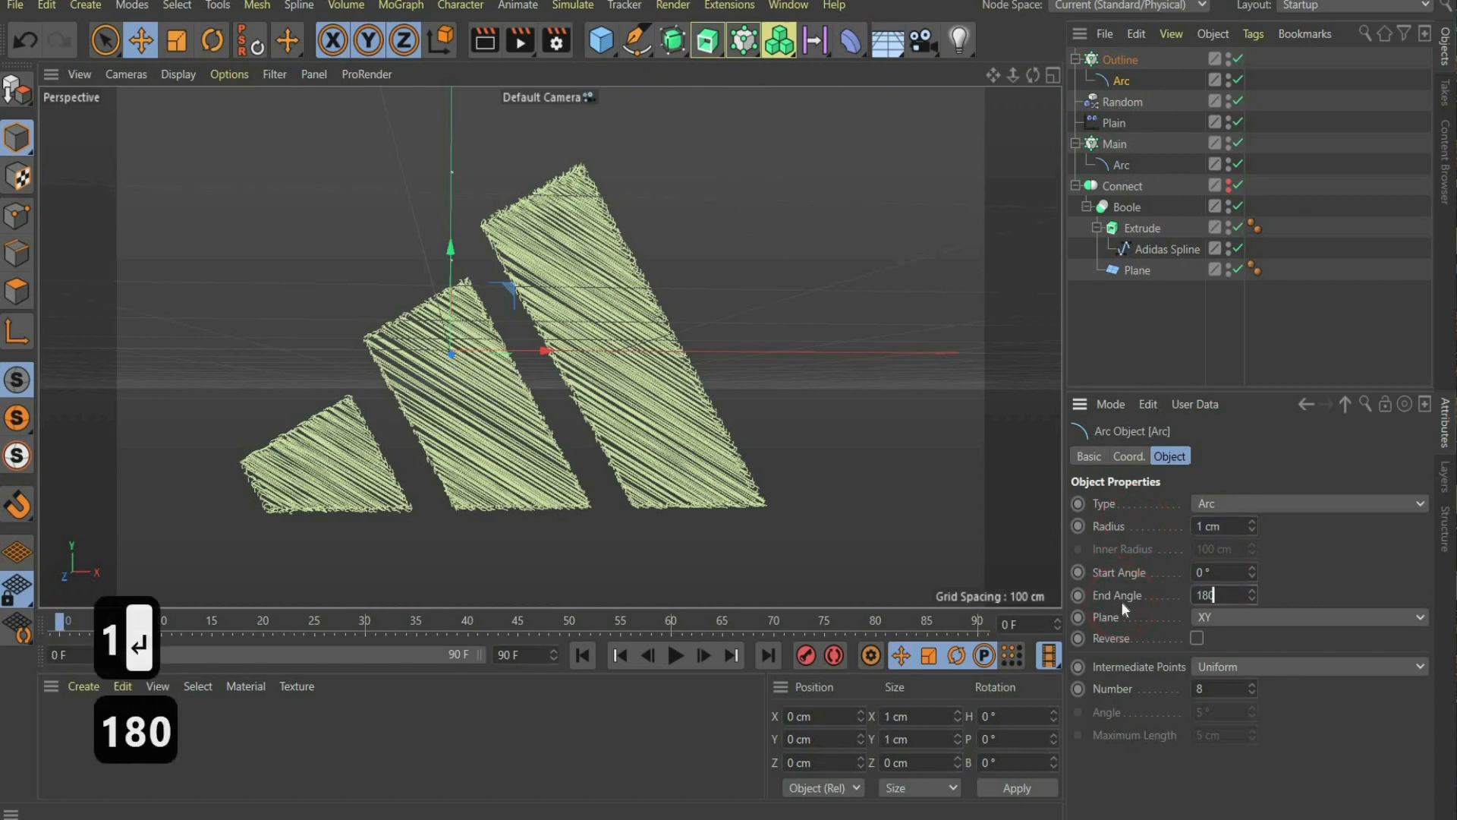
pyautogui.press('Return')
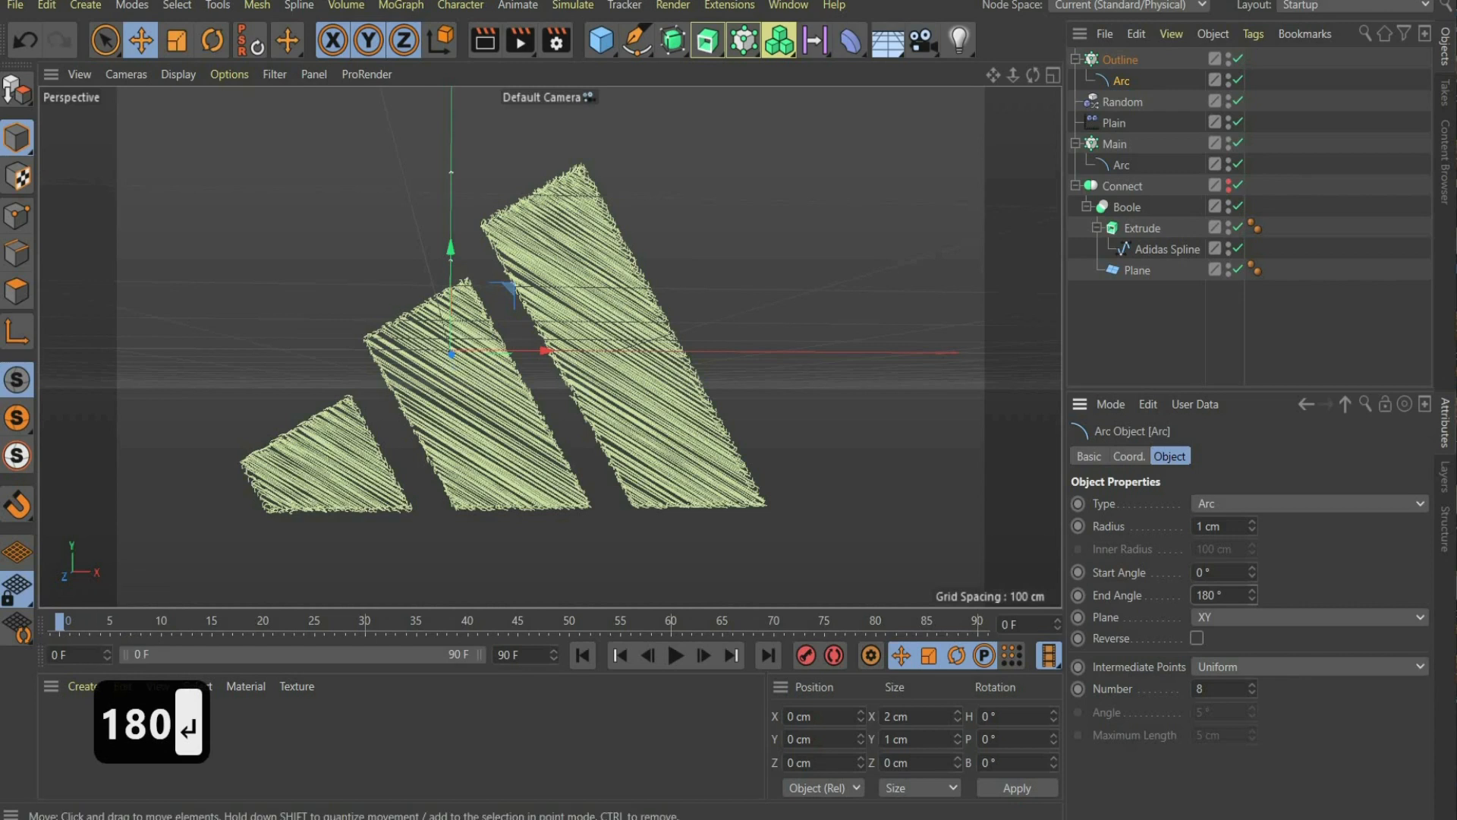
# Duplicate the Adidas Spline to the end of the object hierarchy, outside the Extrude, and collapse the Main and Connect groups.
pyautogui.click(1154, 248)
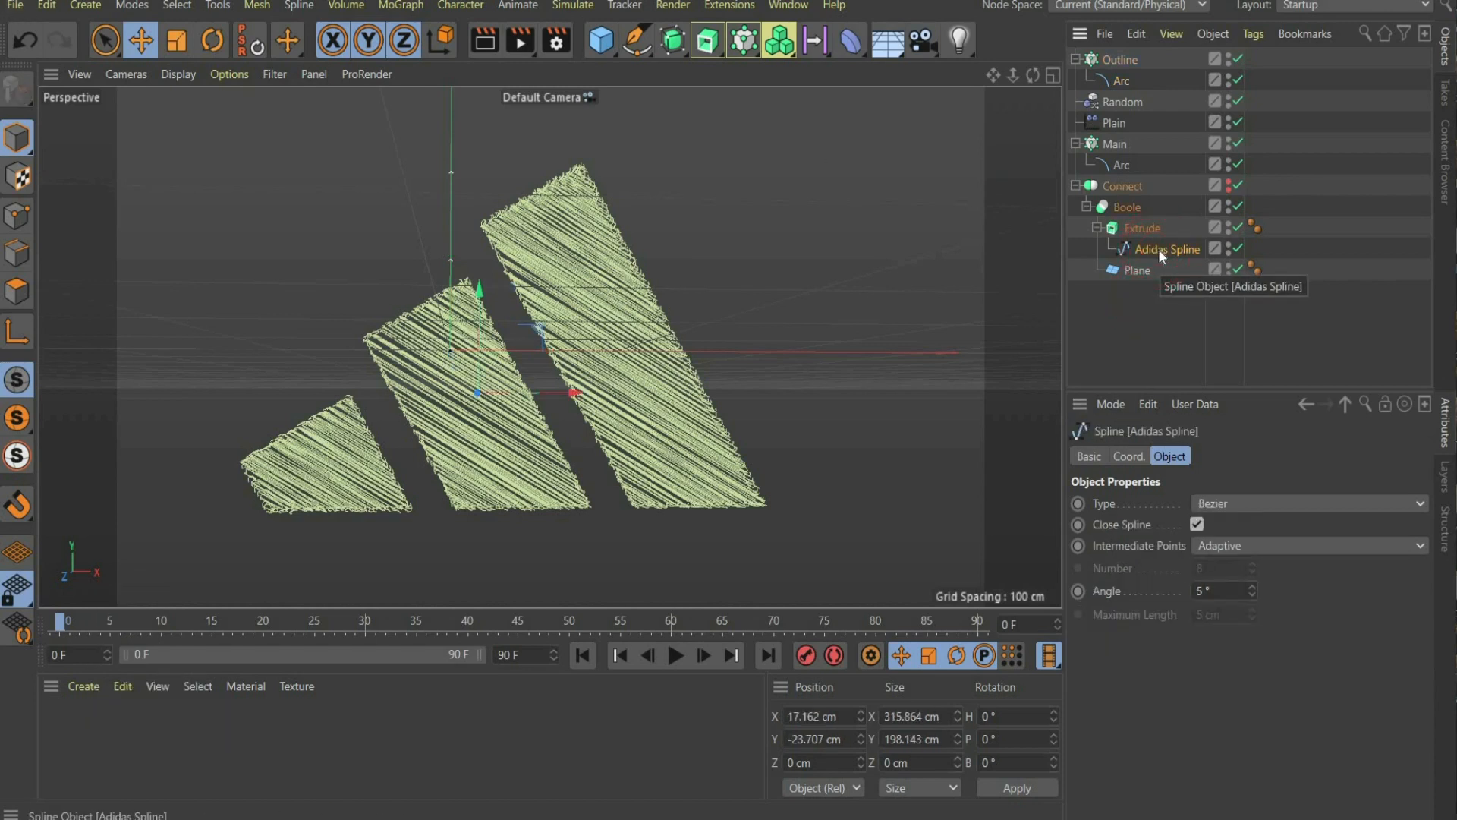
pyautogui.hotkey('ctrl', 'c')
pyautogui.hotkey('ctrl', 'v')
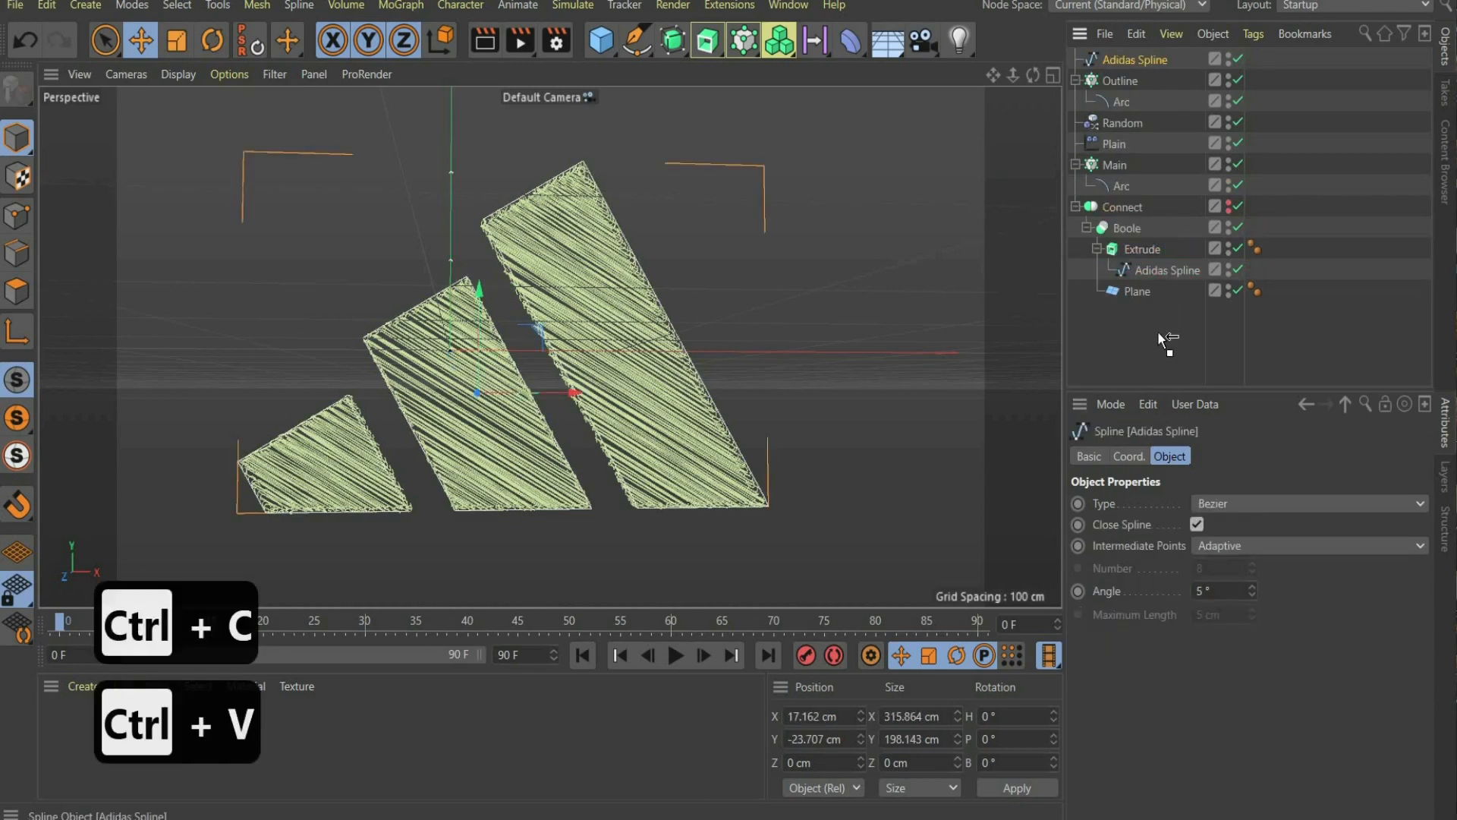
pyautogui.moveTo(1158, 331); pyautogui.dragTo(1155, 326)
pyautogui.click(1089, 144)
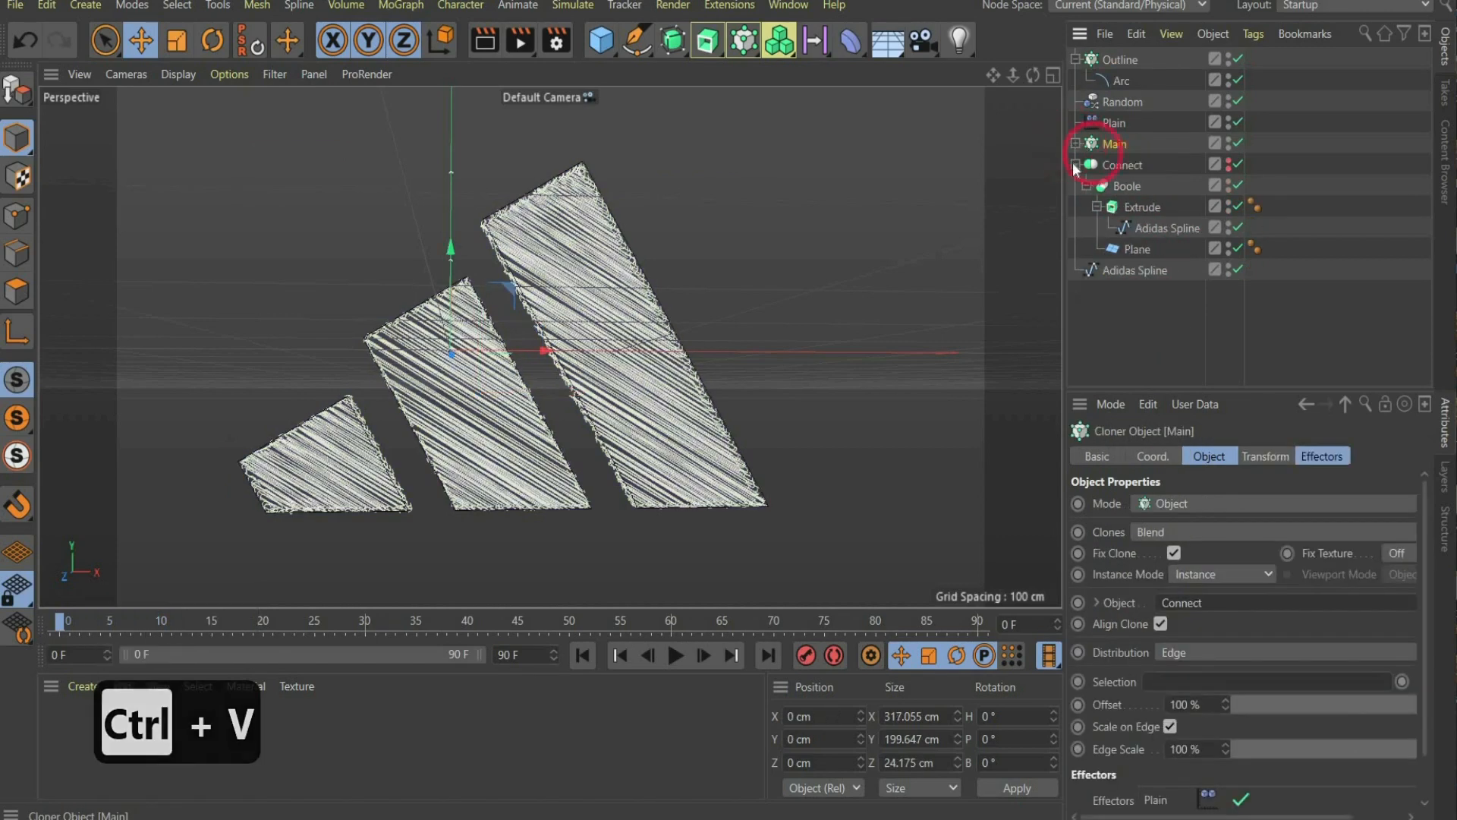
pyautogui.click(1075, 165)
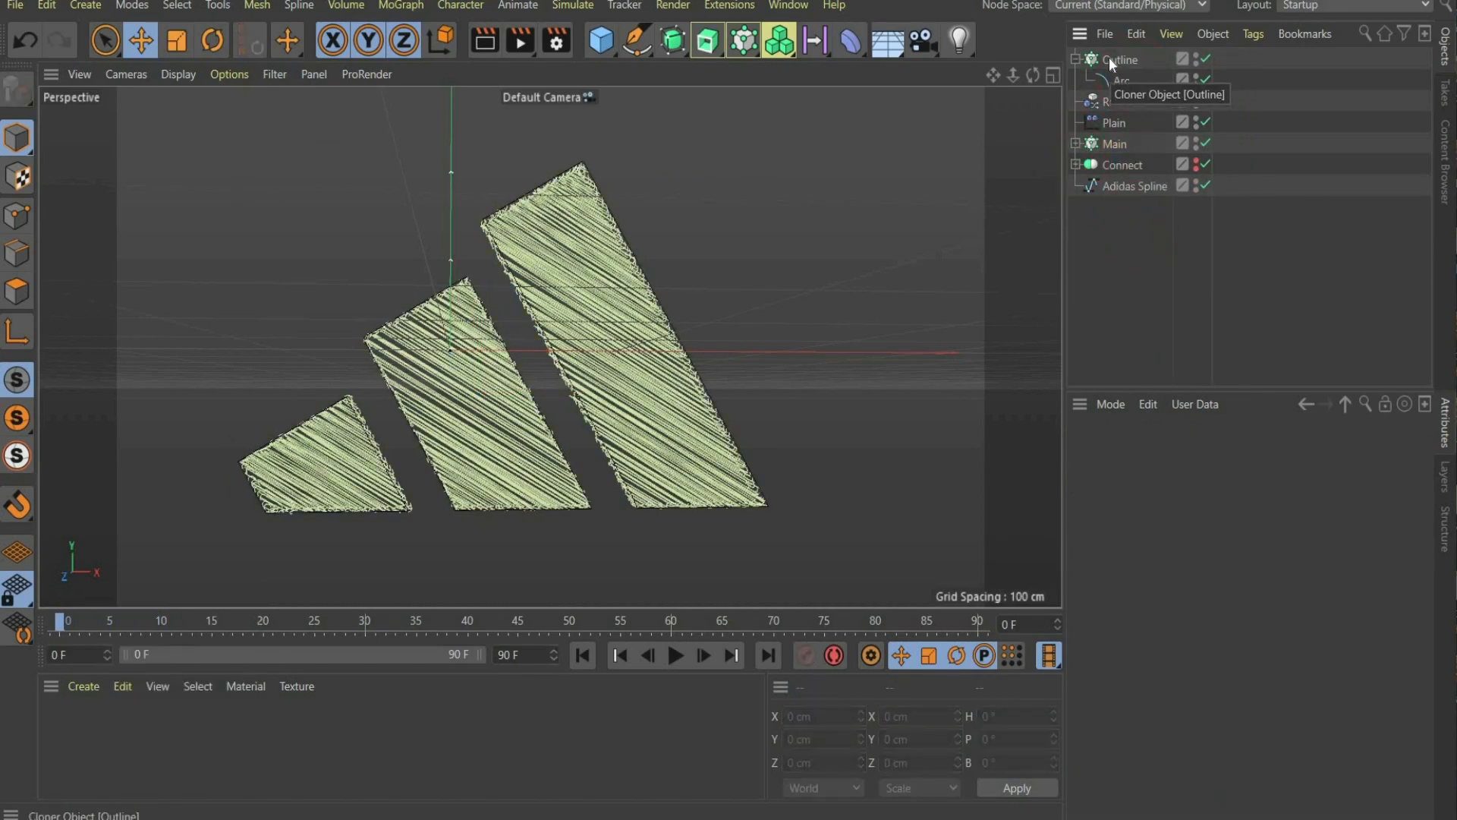
# Switch the Outline Cloner to Object mode and assign the duplicated Adidas Spline as its object.
pyautogui.click(1110, 59)
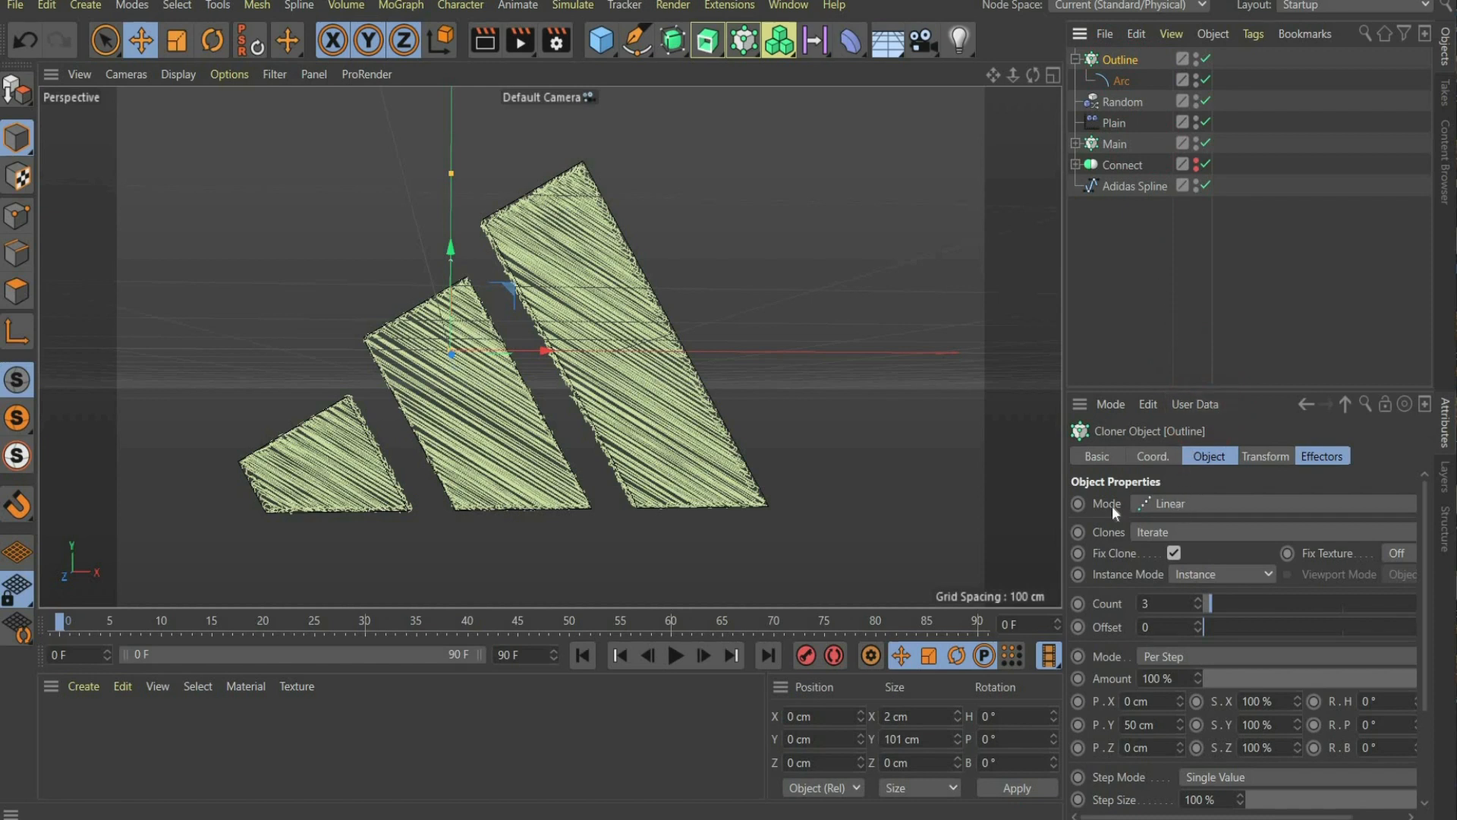
pyautogui.click(1147, 502)
pyautogui.click(1176, 530)
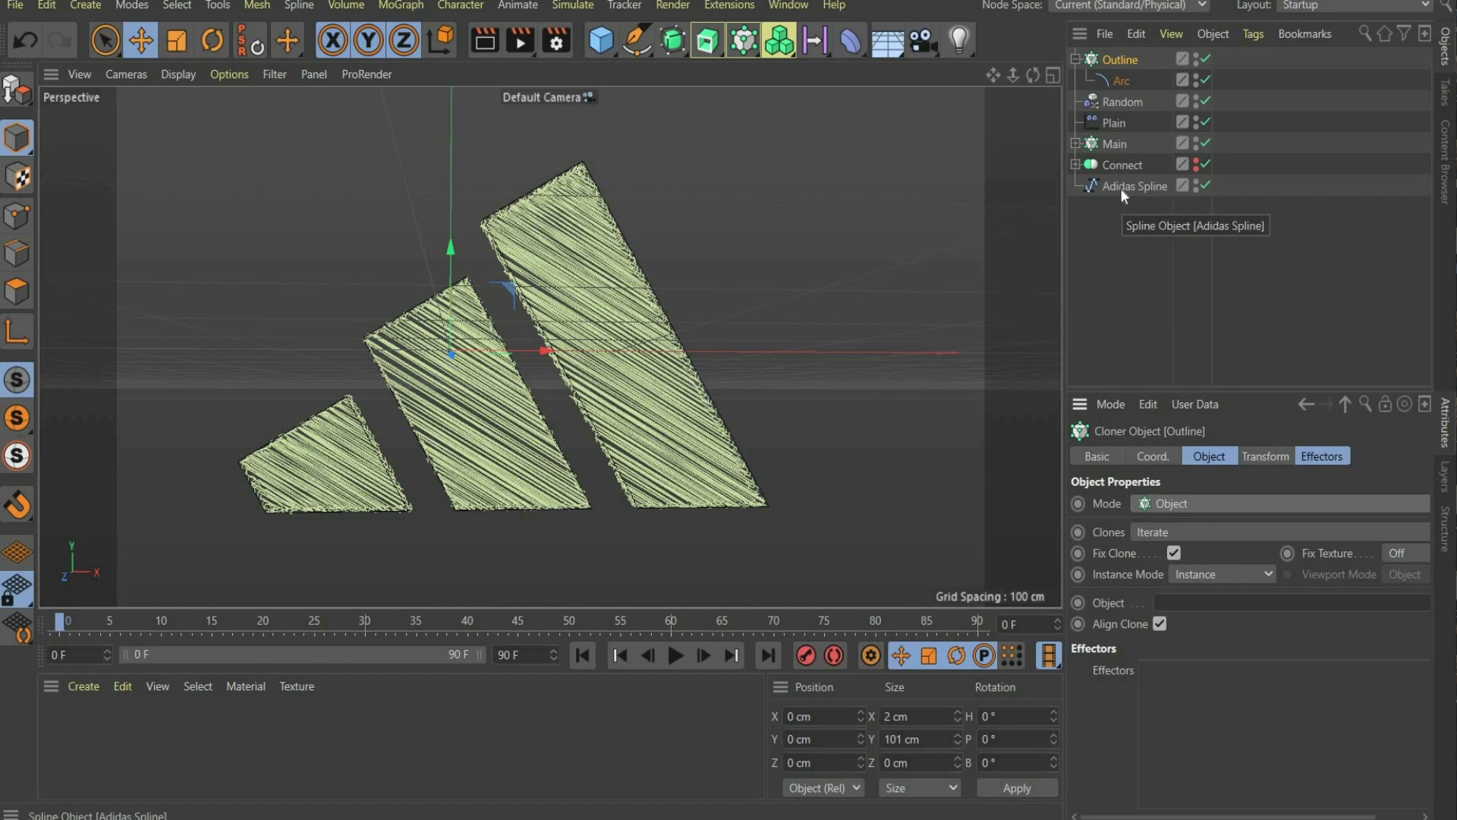
pyautogui.moveTo(1120, 189); pyautogui.dragTo(1222, 604)
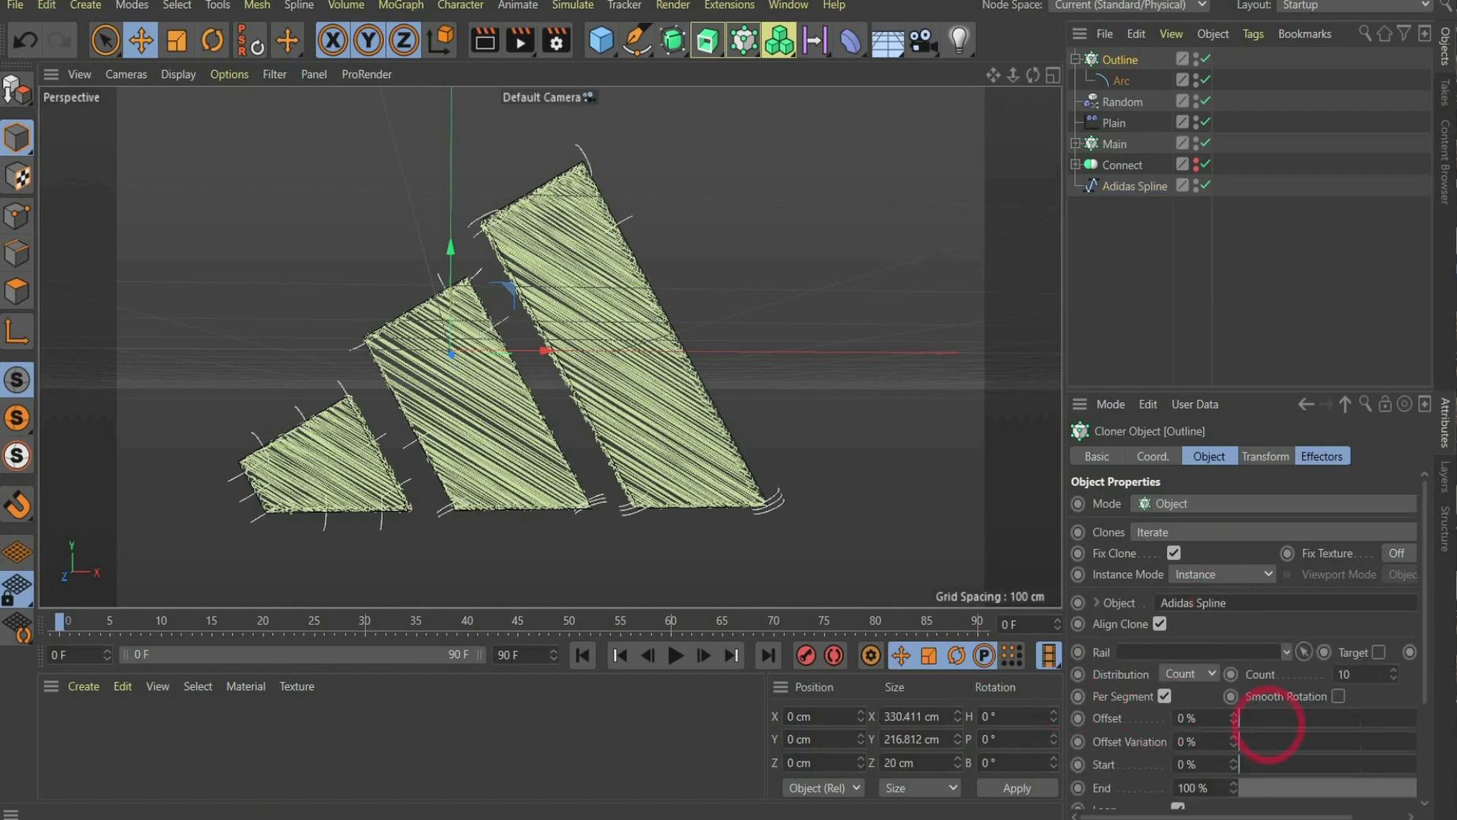
# Set the clone Count of the Outline Cloner to 500.
pyautogui.click(1281, 677)
pyautogui.write('500')
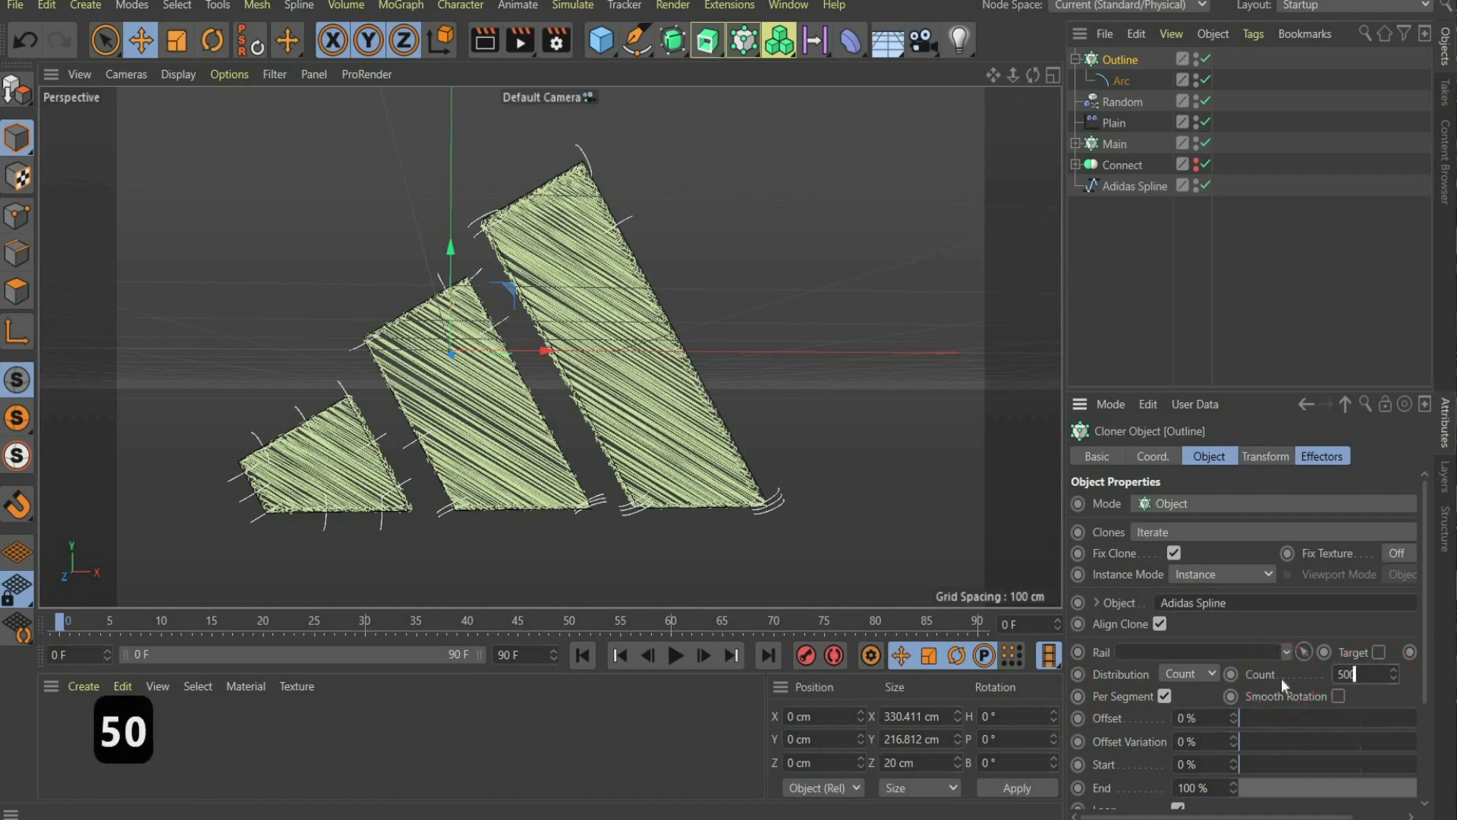
pyautogui.press('Return')
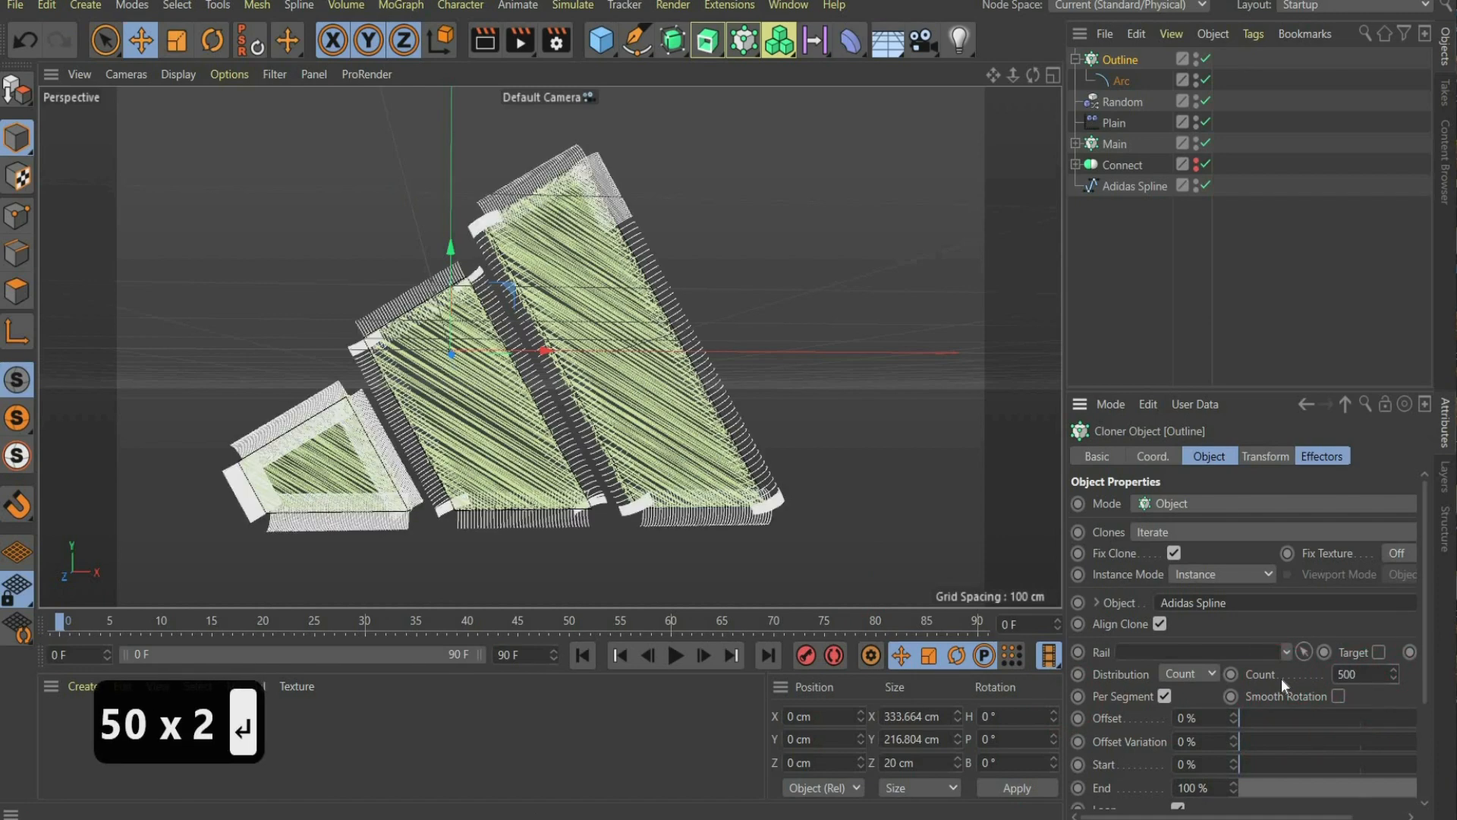
# Set the Outline Cloner's Distribution to Even and enable Smooth Rotation.
pyautogui.click(1192, 676)
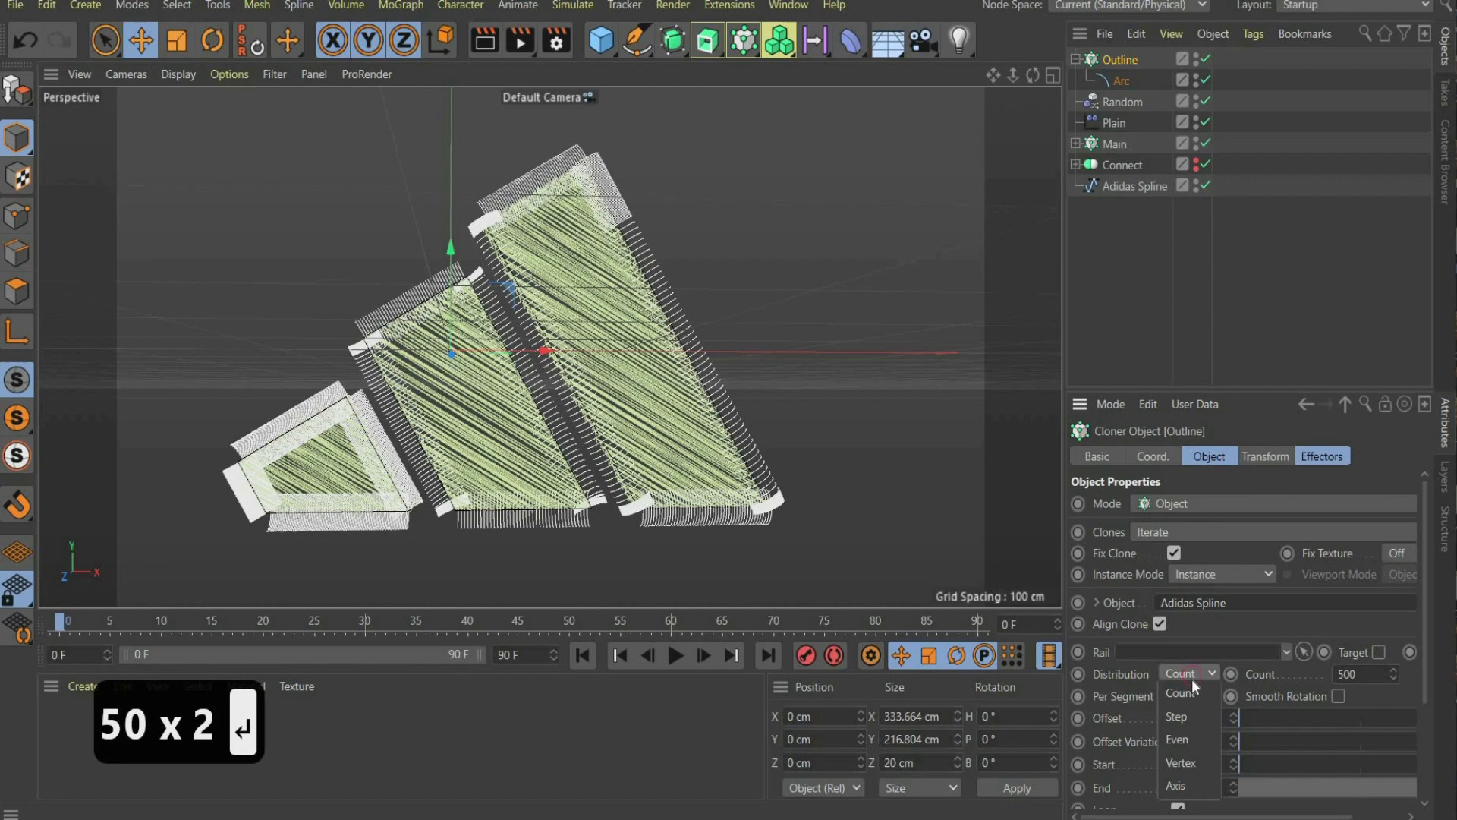
pyautogui.click(1189, 739)
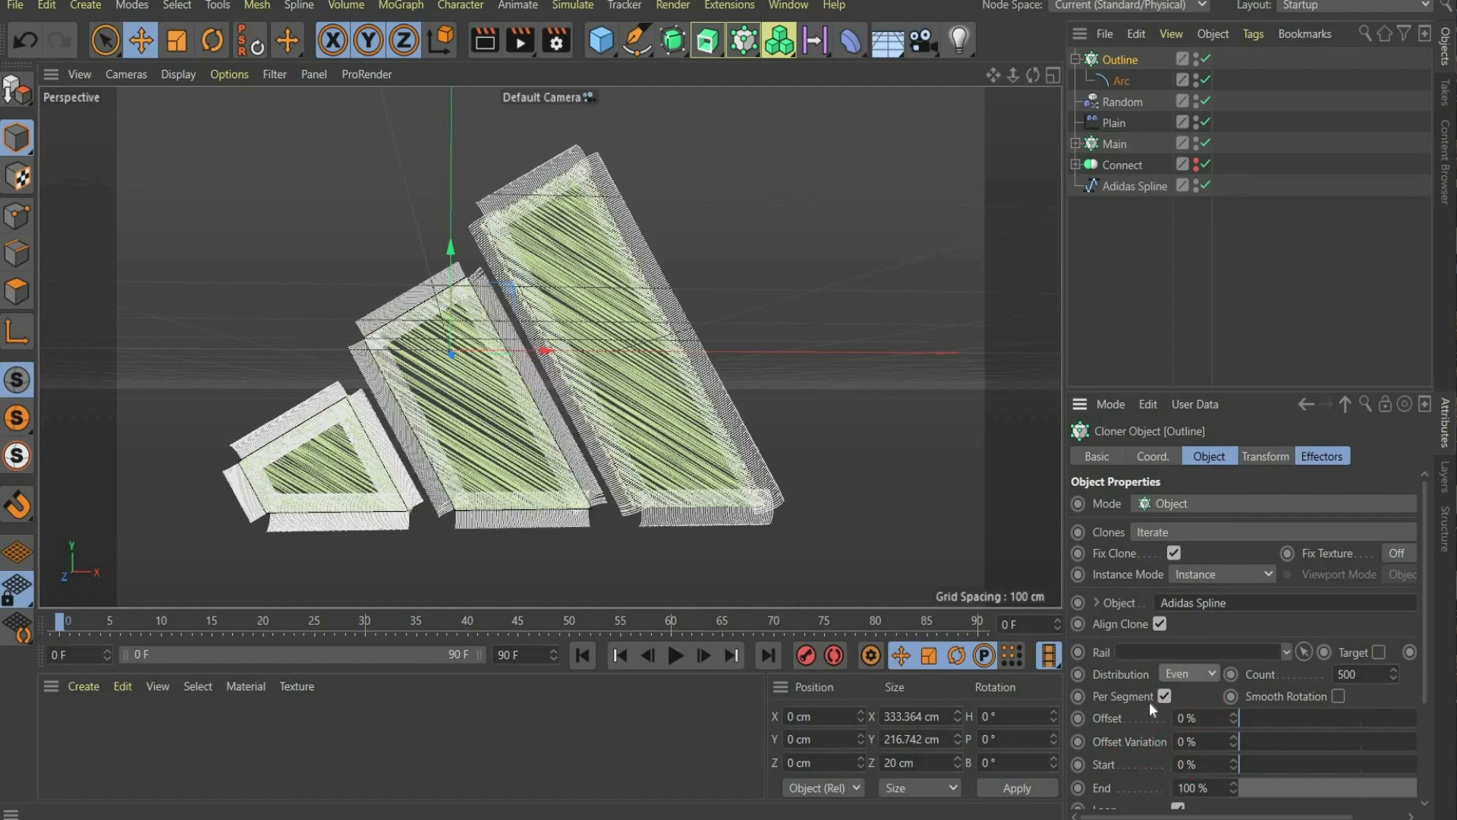
pyautogui.click(1337, 696)
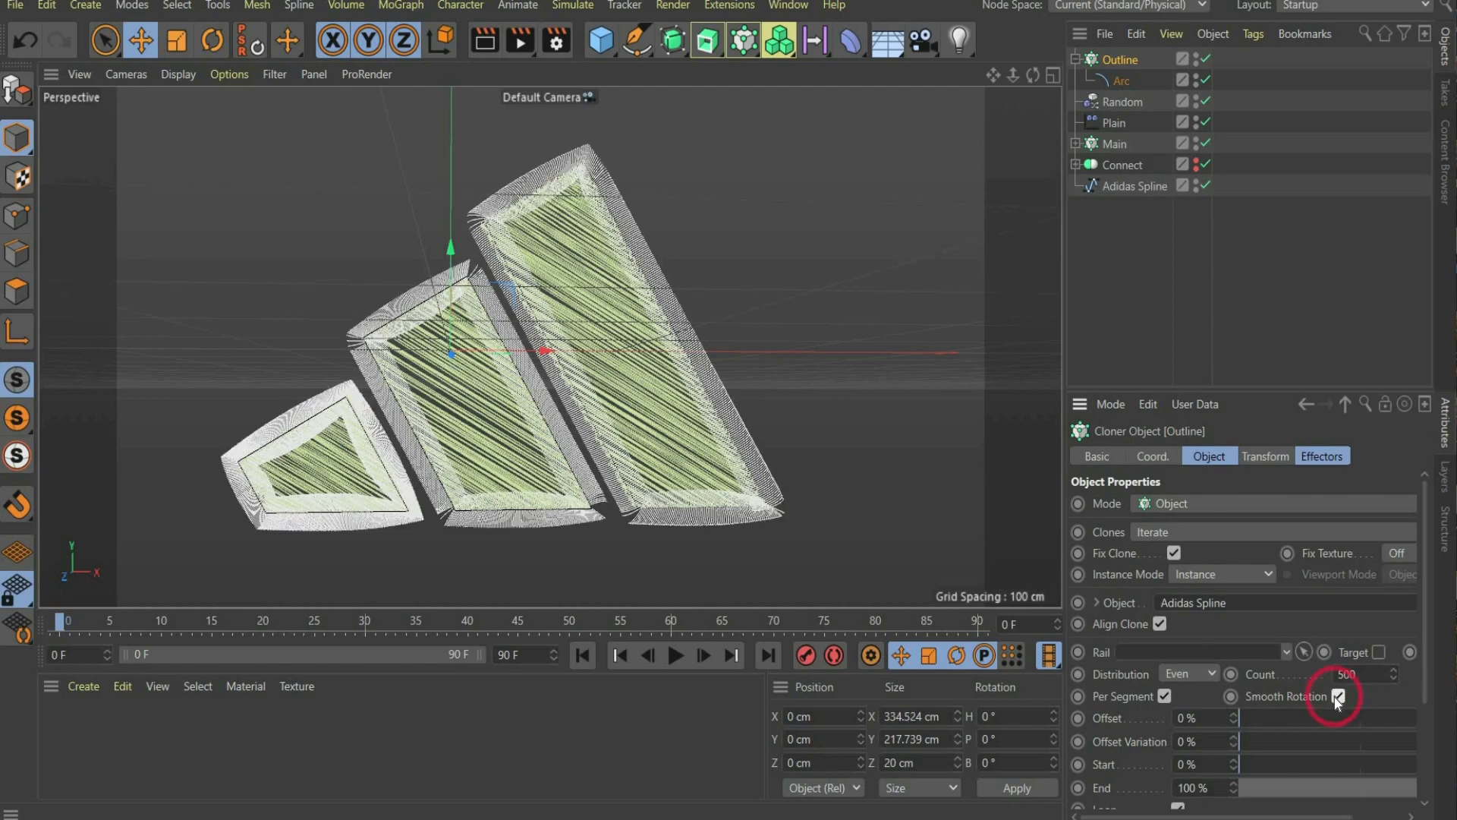
# Add the existing Random effector to the Outline Cloner's effectors list.
pyautogui.click(1333, 458)
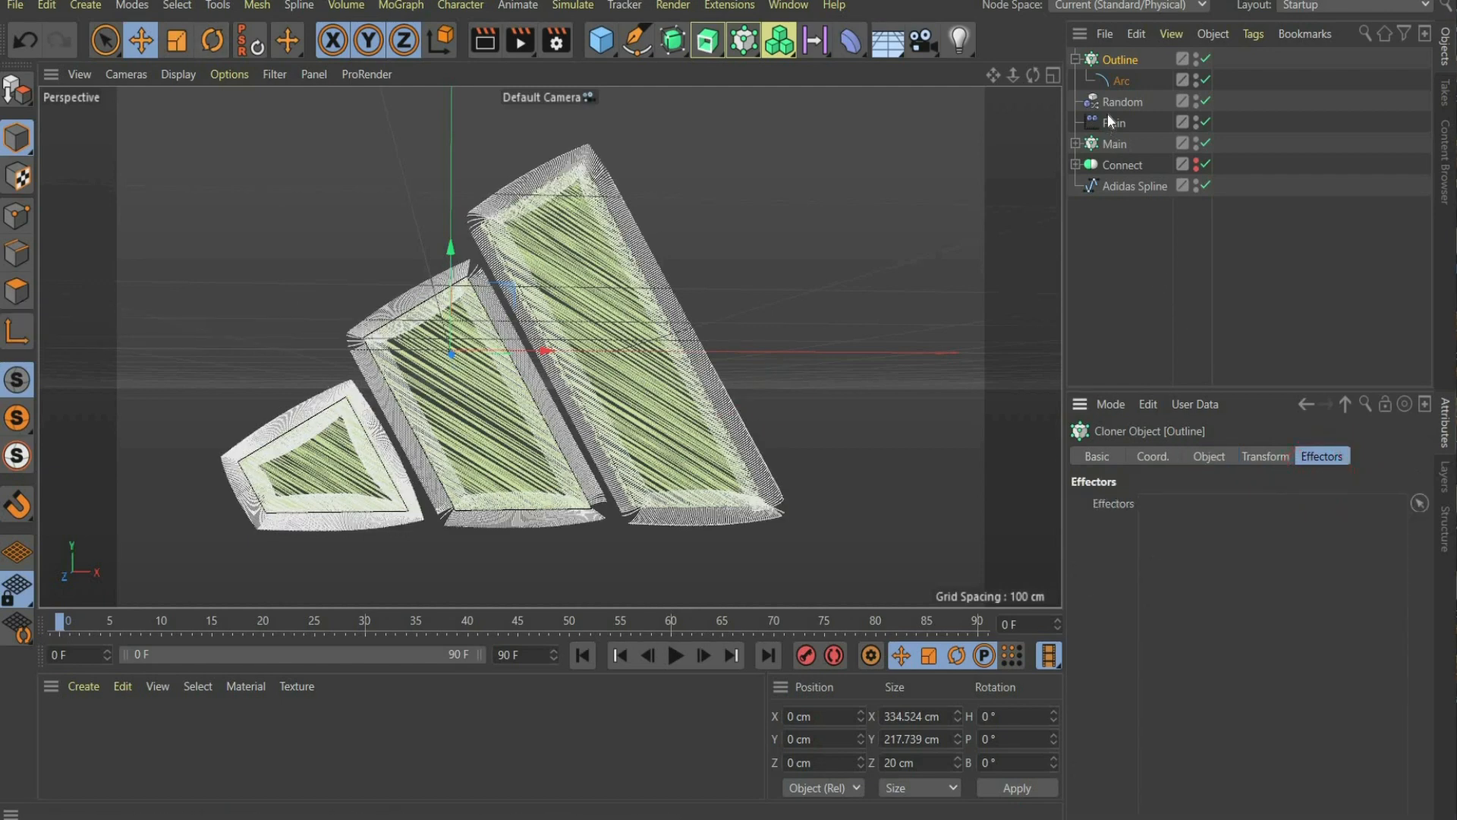
pyautogui.moveTo(1109, 104); pyautogui.dragTo(1200, 553)
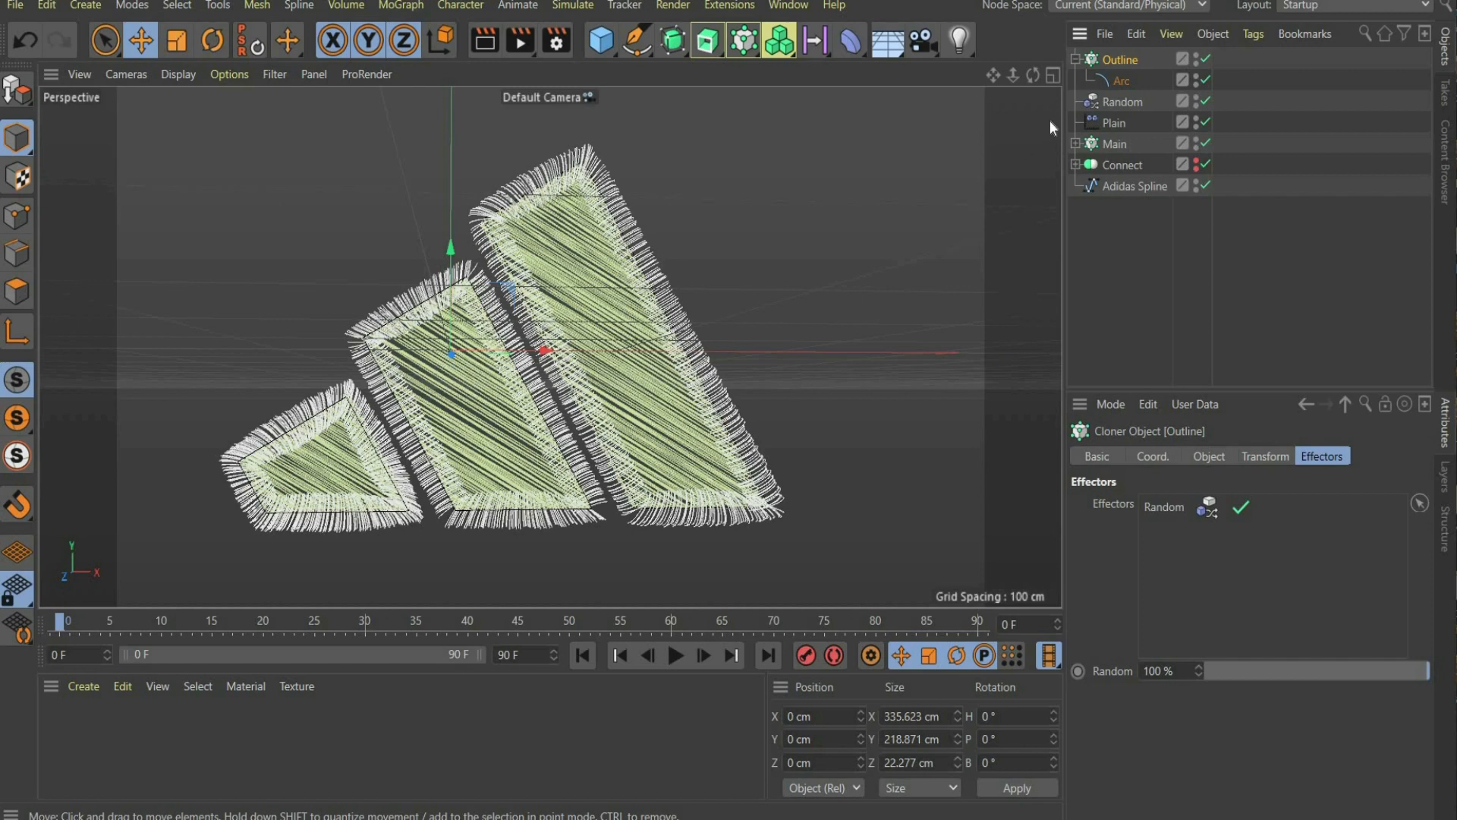
# Set the Radius of the Arc under the Outline Cloner to 0.5 cm.
pyautogui.click(1122, 81)
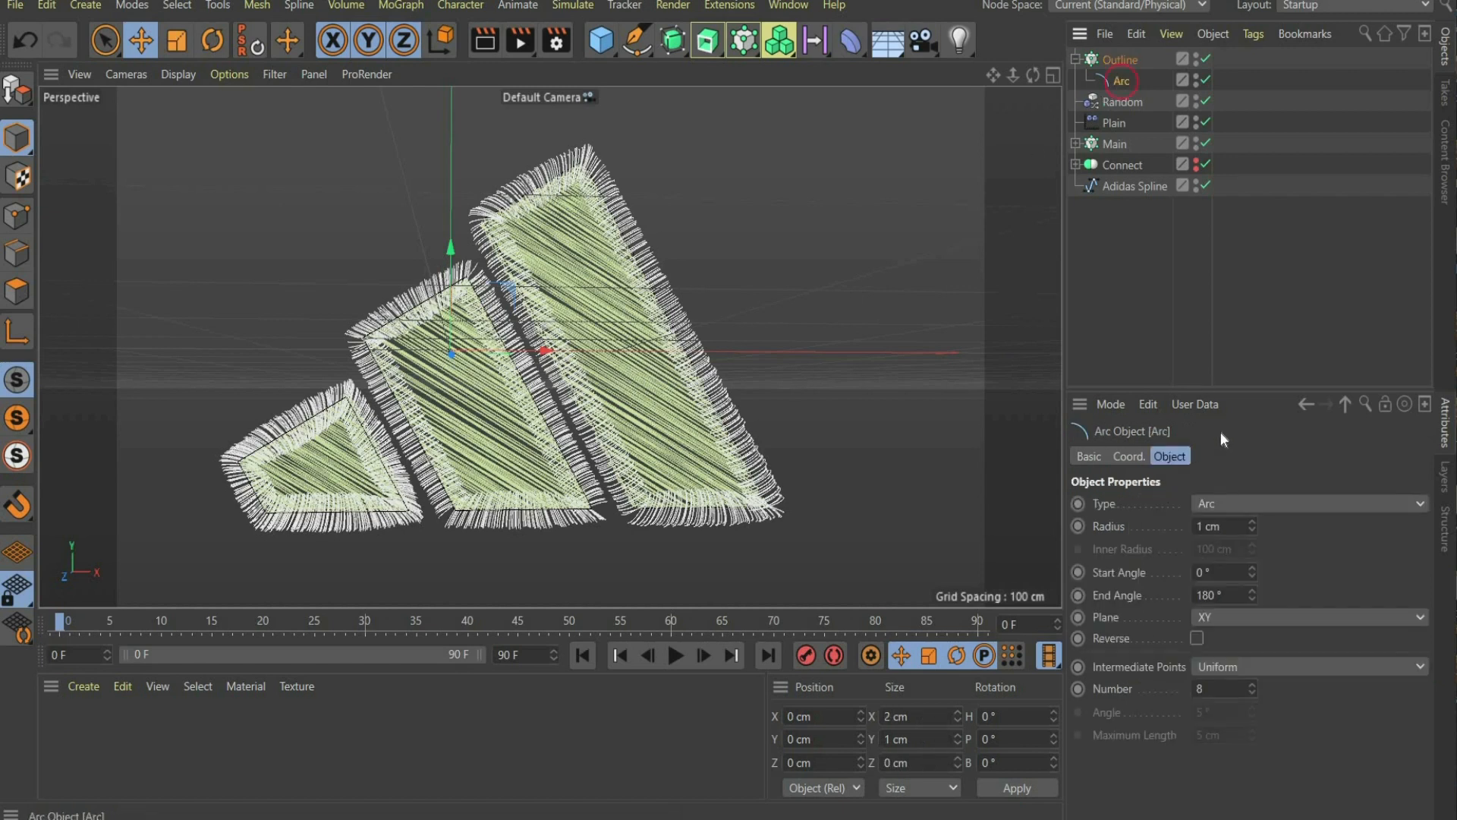
pyautogui.doubleClick(1222, 526)
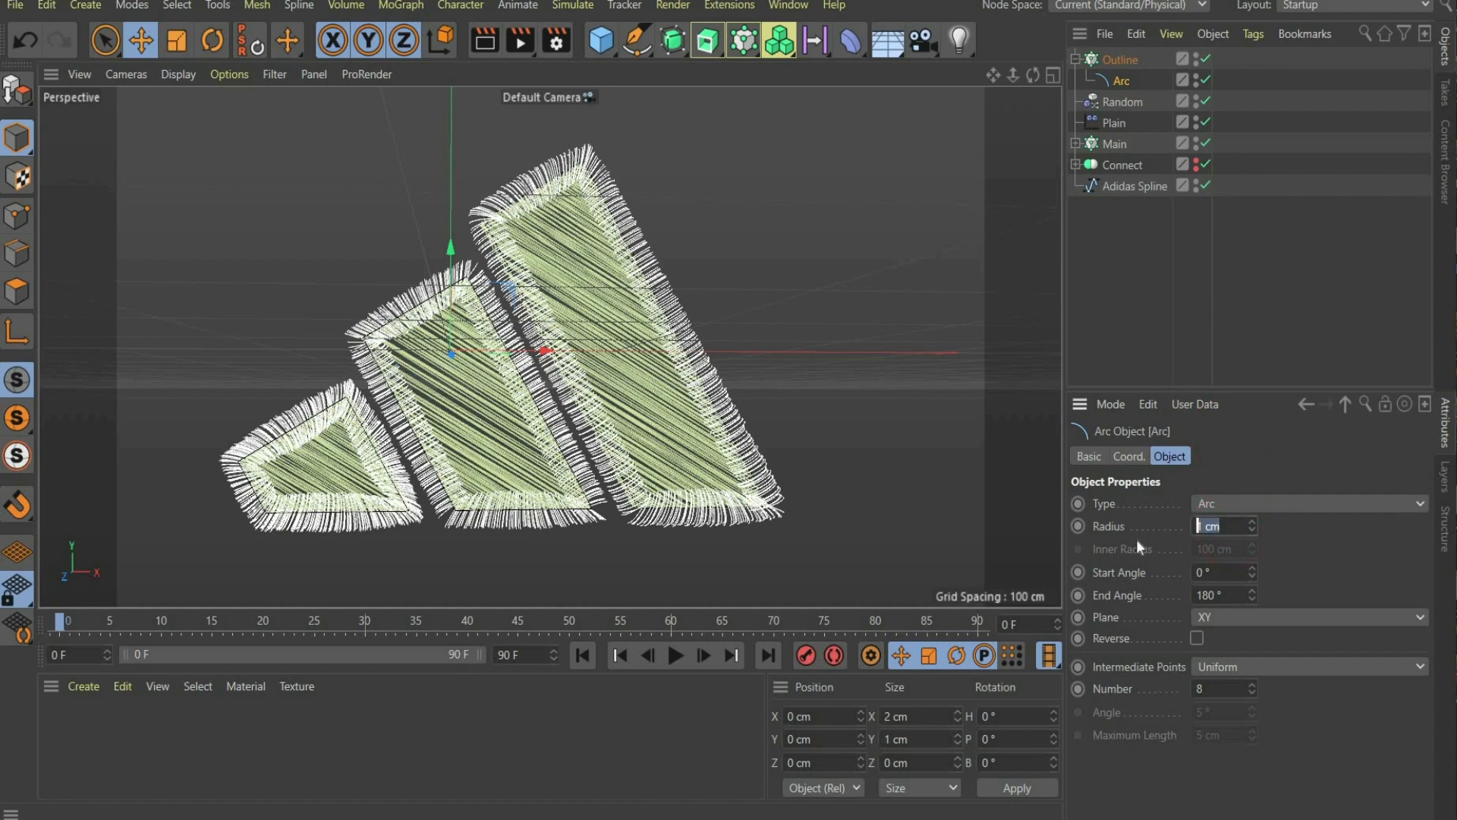
pyautogui.write('0.5')
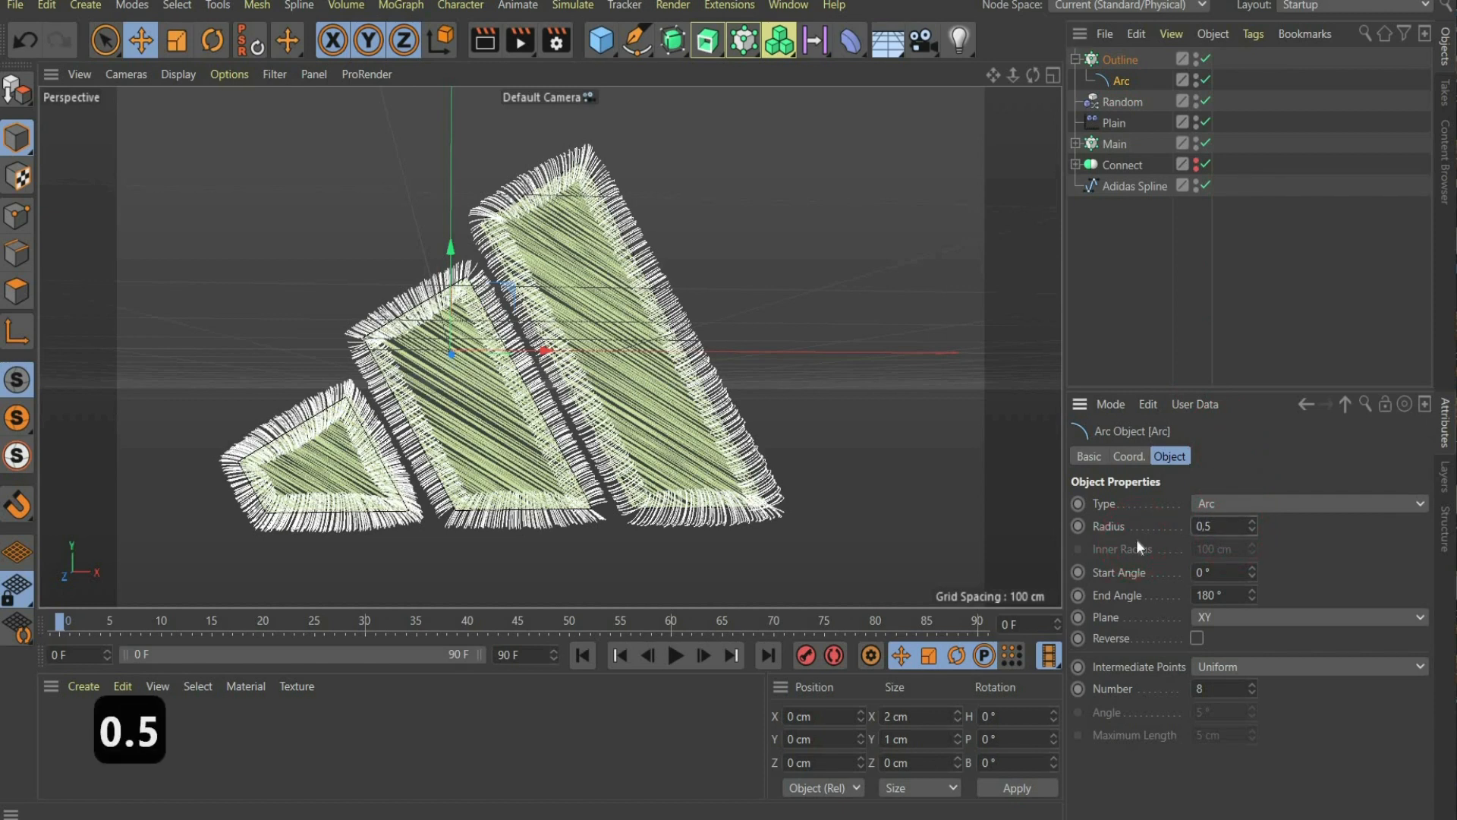
pyautogui.press('Return')
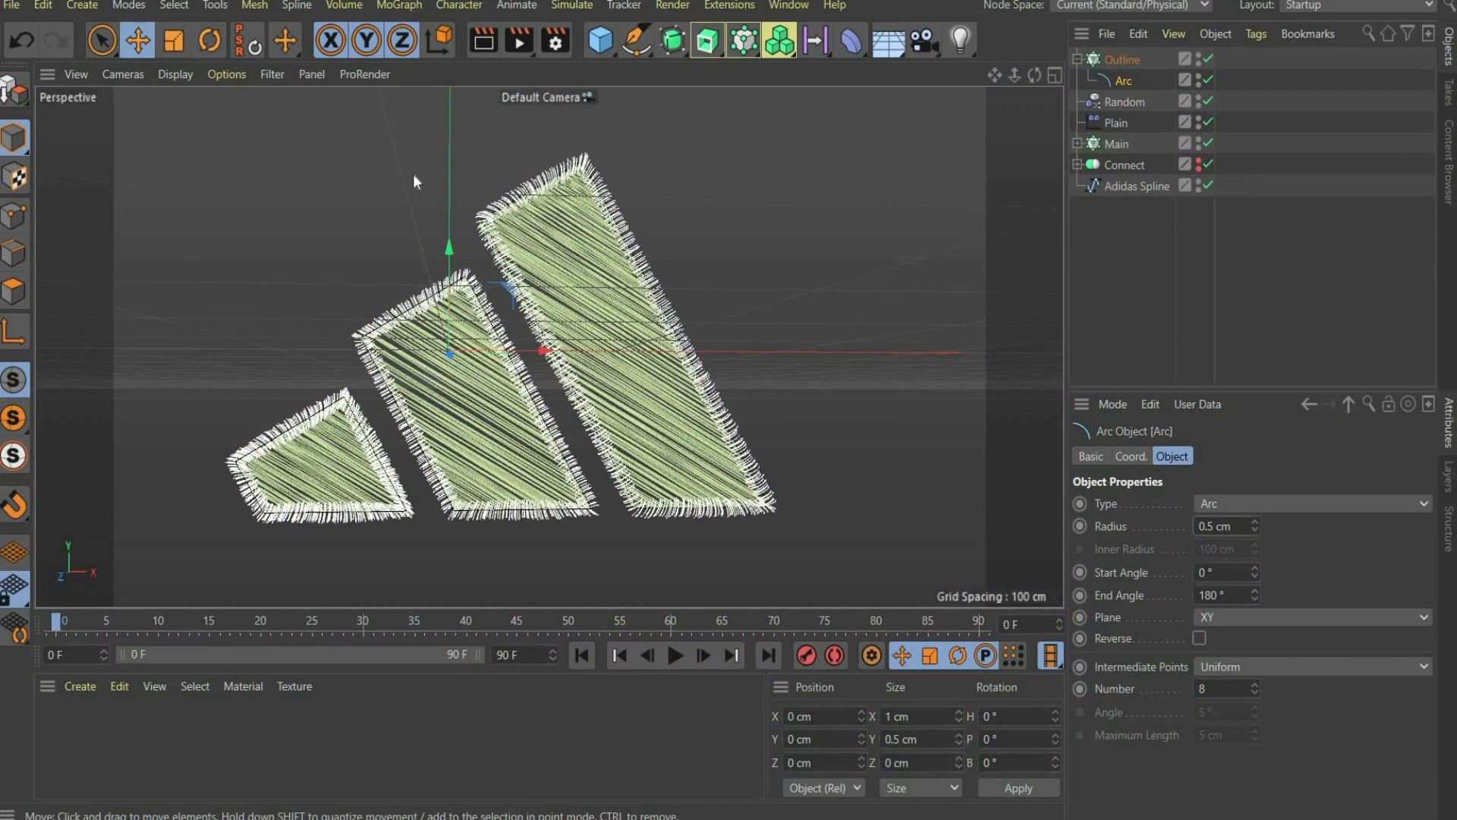
# Add a Hair object to generate its hair material, and delete the Hair object while keeping the material.
pyautogui.click(583, 11)
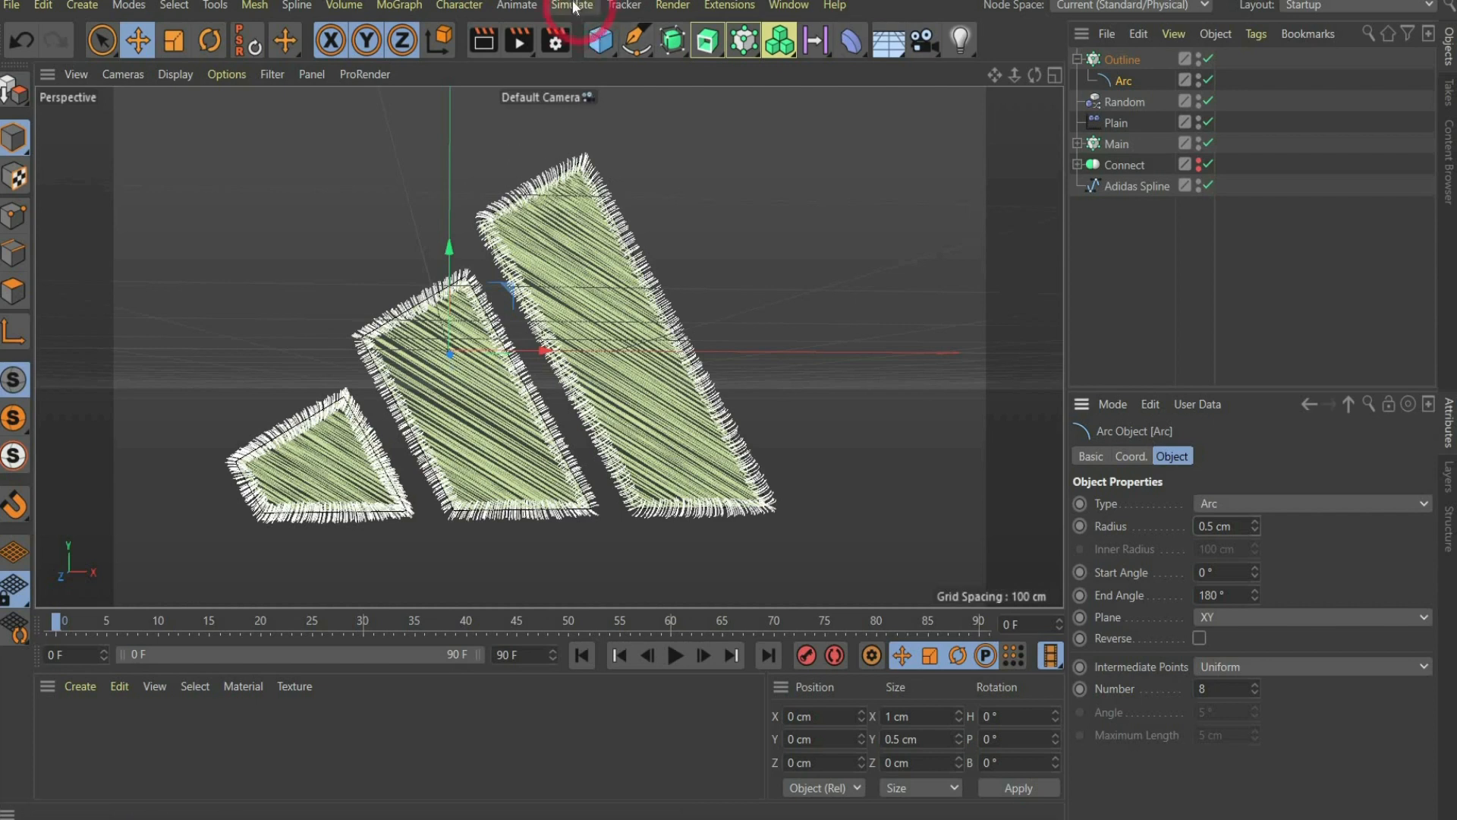
pyautogui.moveTo(622, 179)
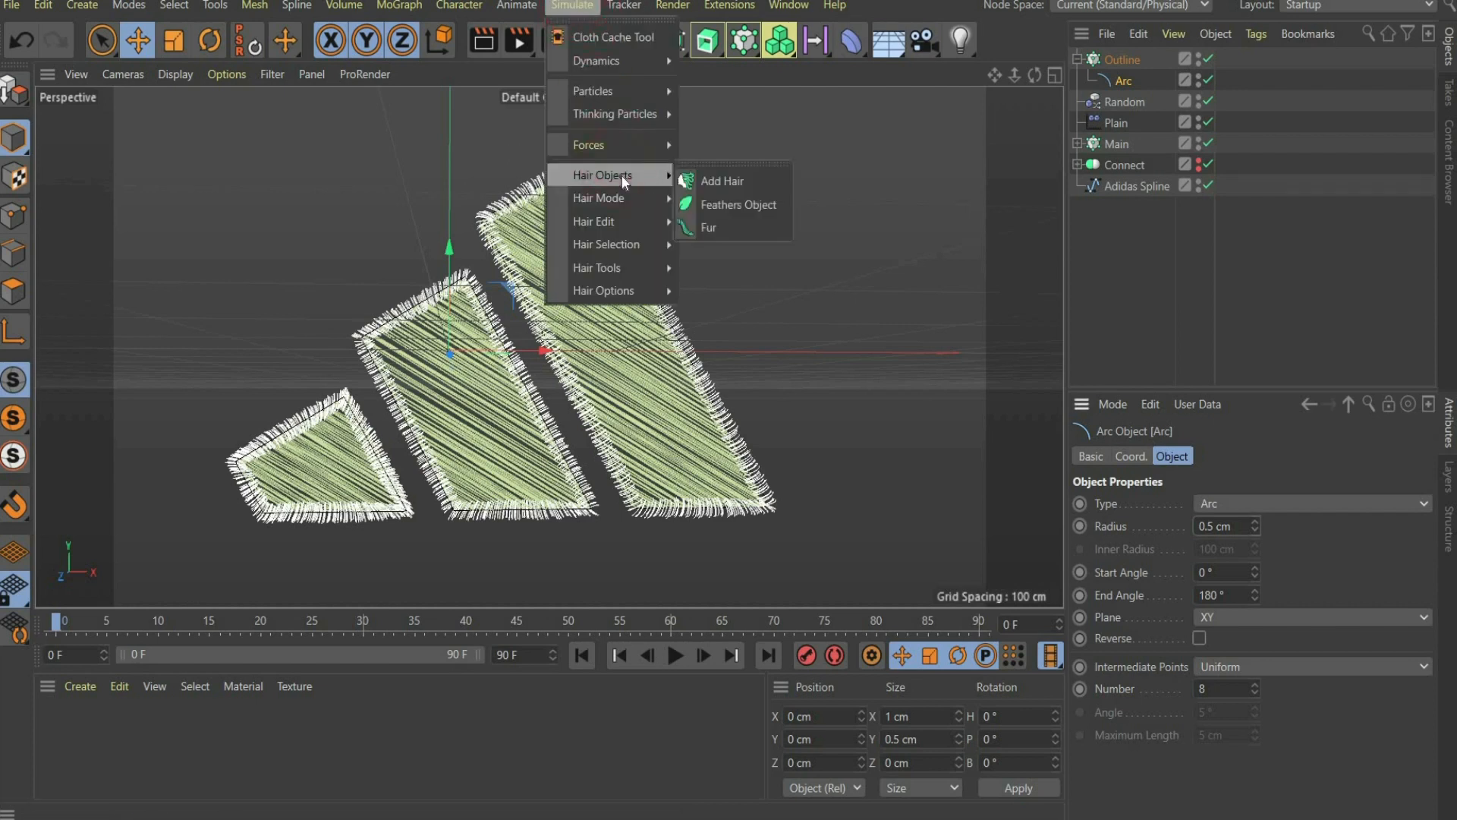
pyautogui.click(695, 180)
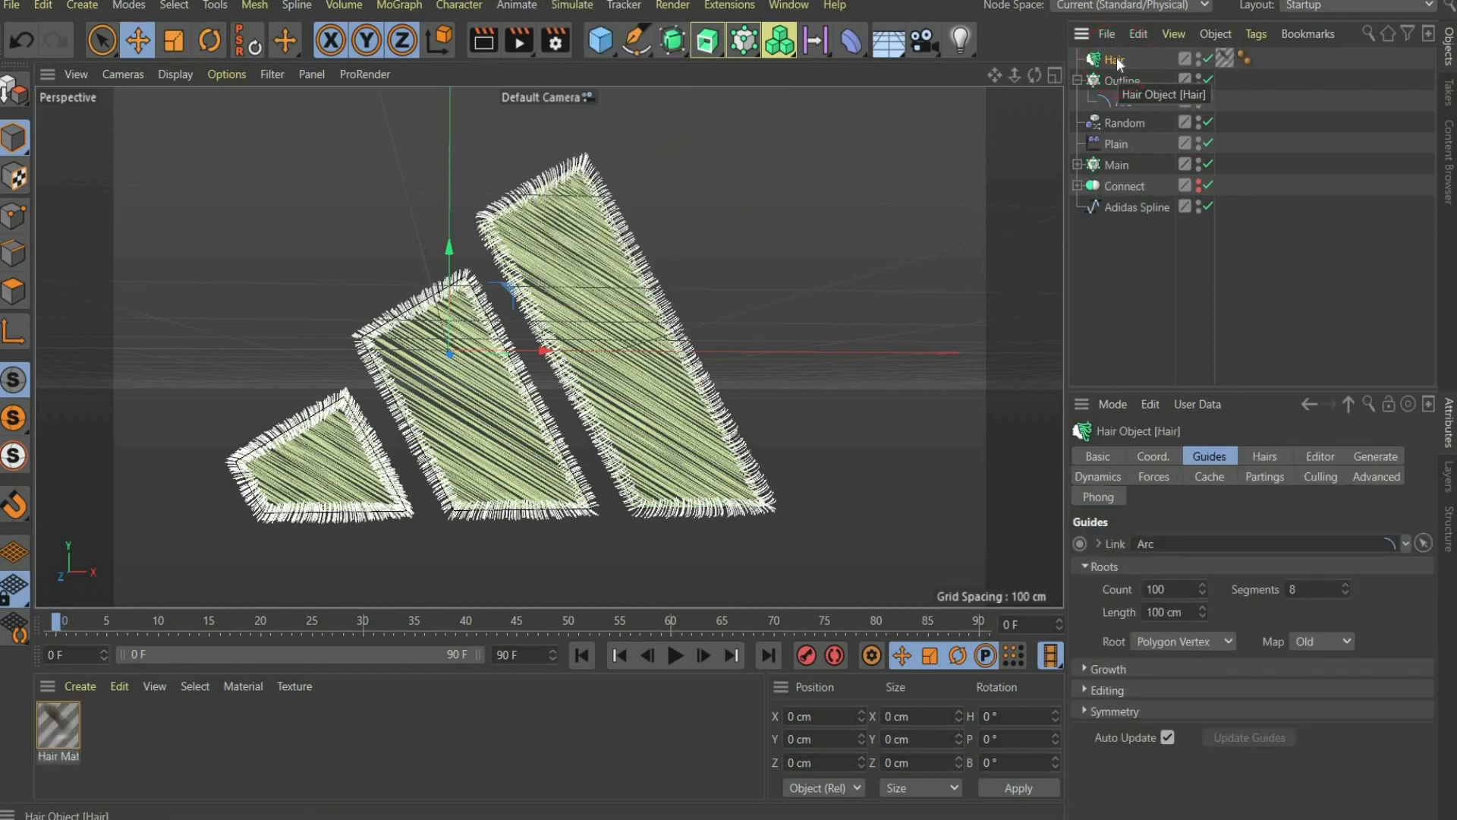
pyautogui.press('BackSpace')
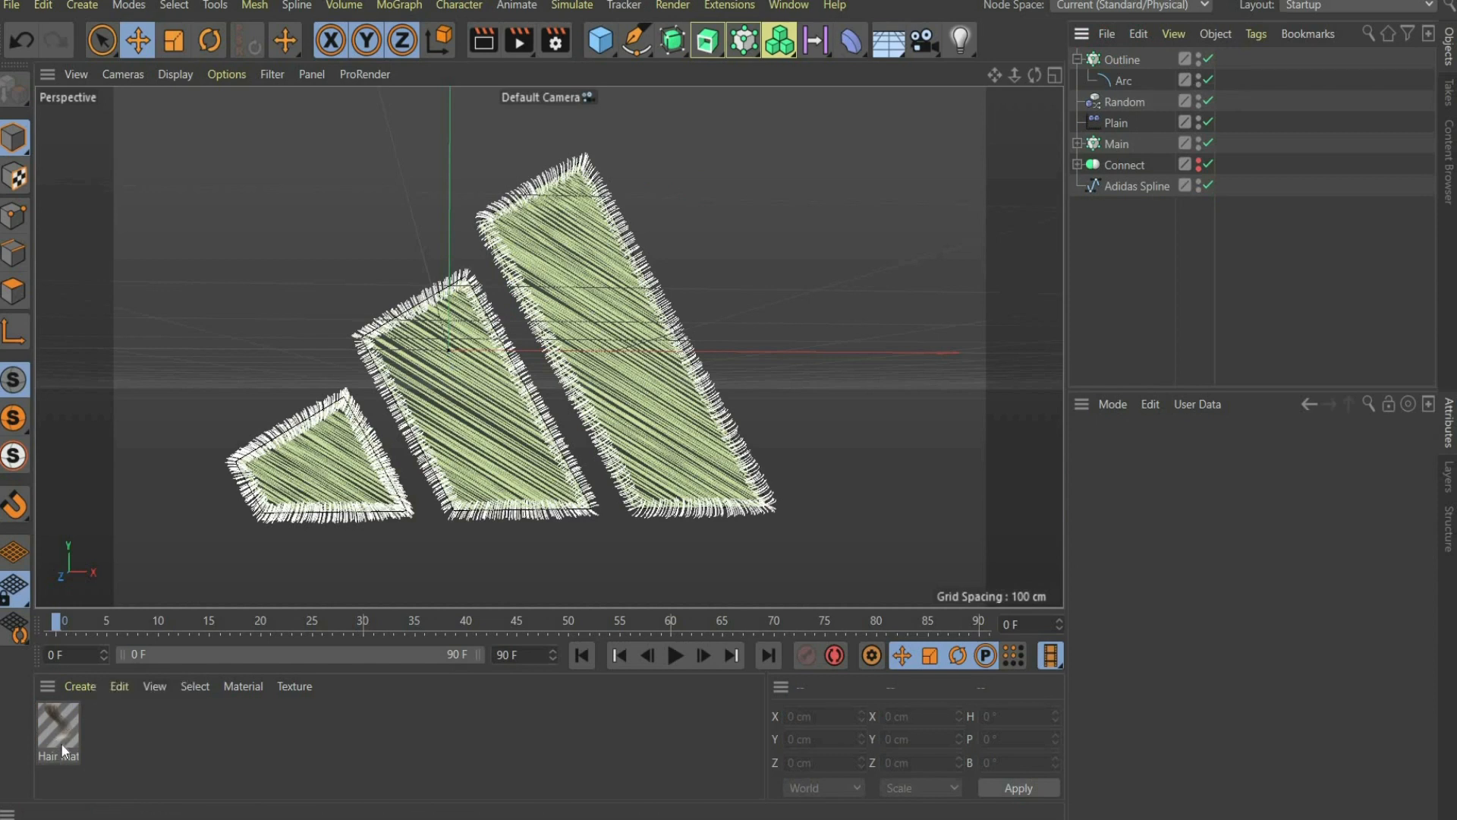
# Assign Hair Mat to the Arcs inside both the Outline and Main Cloners.
pyautogui.moveTo(108, 703); pyautogui.dragTo(1137, 75)
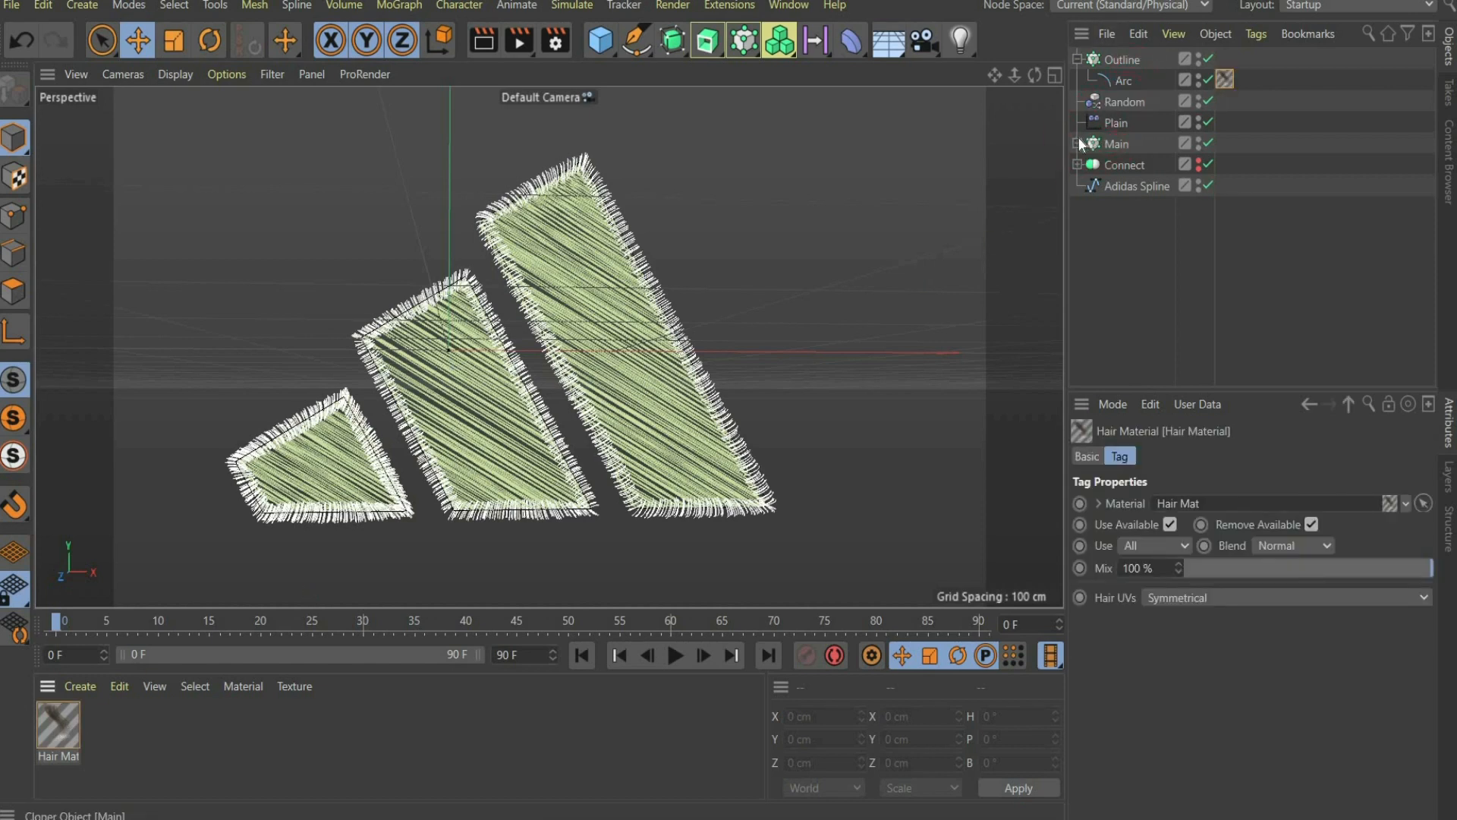
pyautogui.click(1078, 143)
pyautogui.moveTo(66, 731); pyautogui.dragTo(1149, 163)
# Open Hair Mat for editing and load the Flame 6 preset into its Color gradient.
pyautogui.click(55, 728)
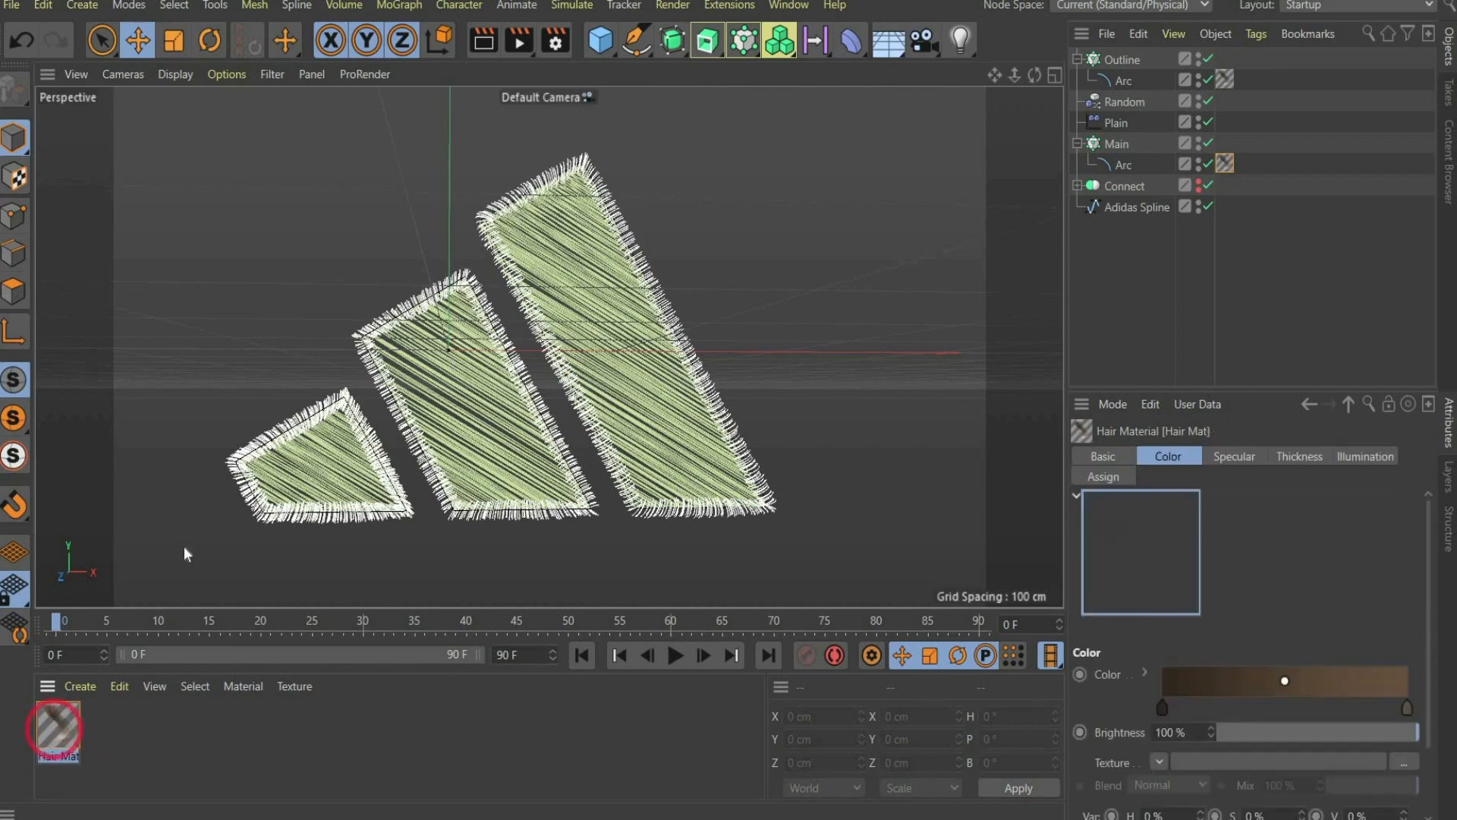
pyautogui.moveTo(742, 24); pyautogui.dragTo(1131, 27)
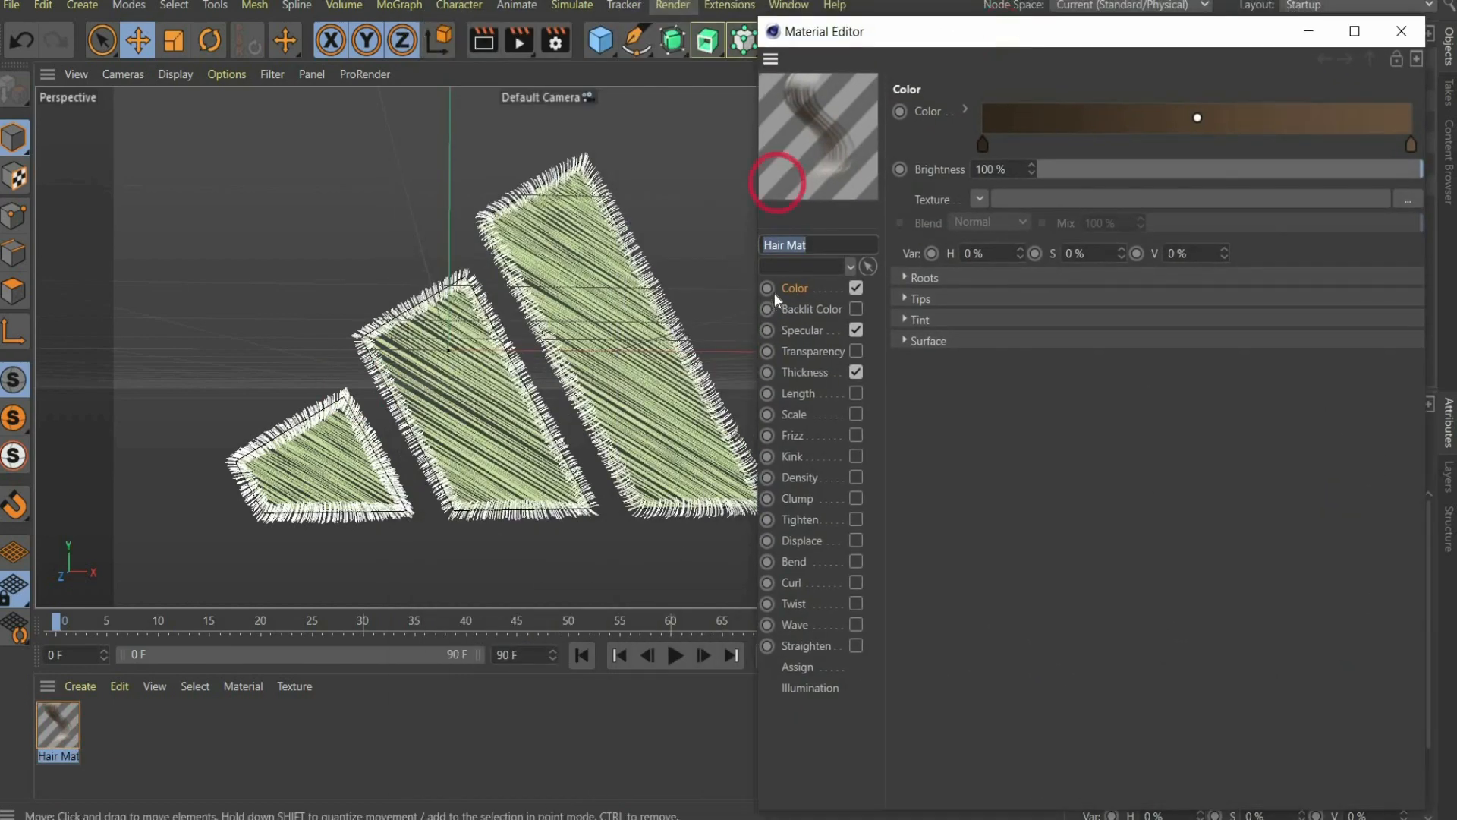
pyautogui.click(774, 296)
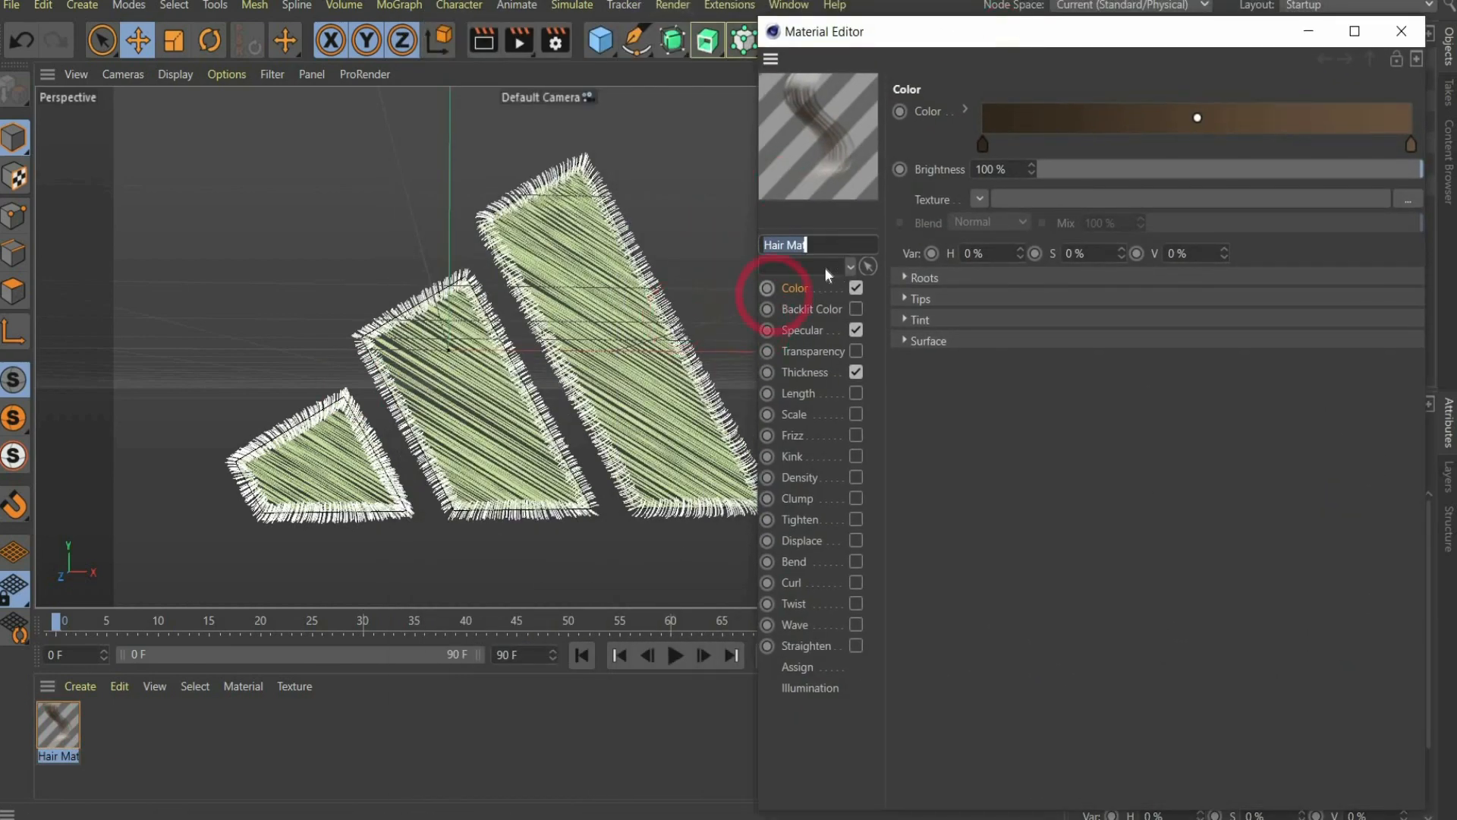
pyautogui.click(964, 111)
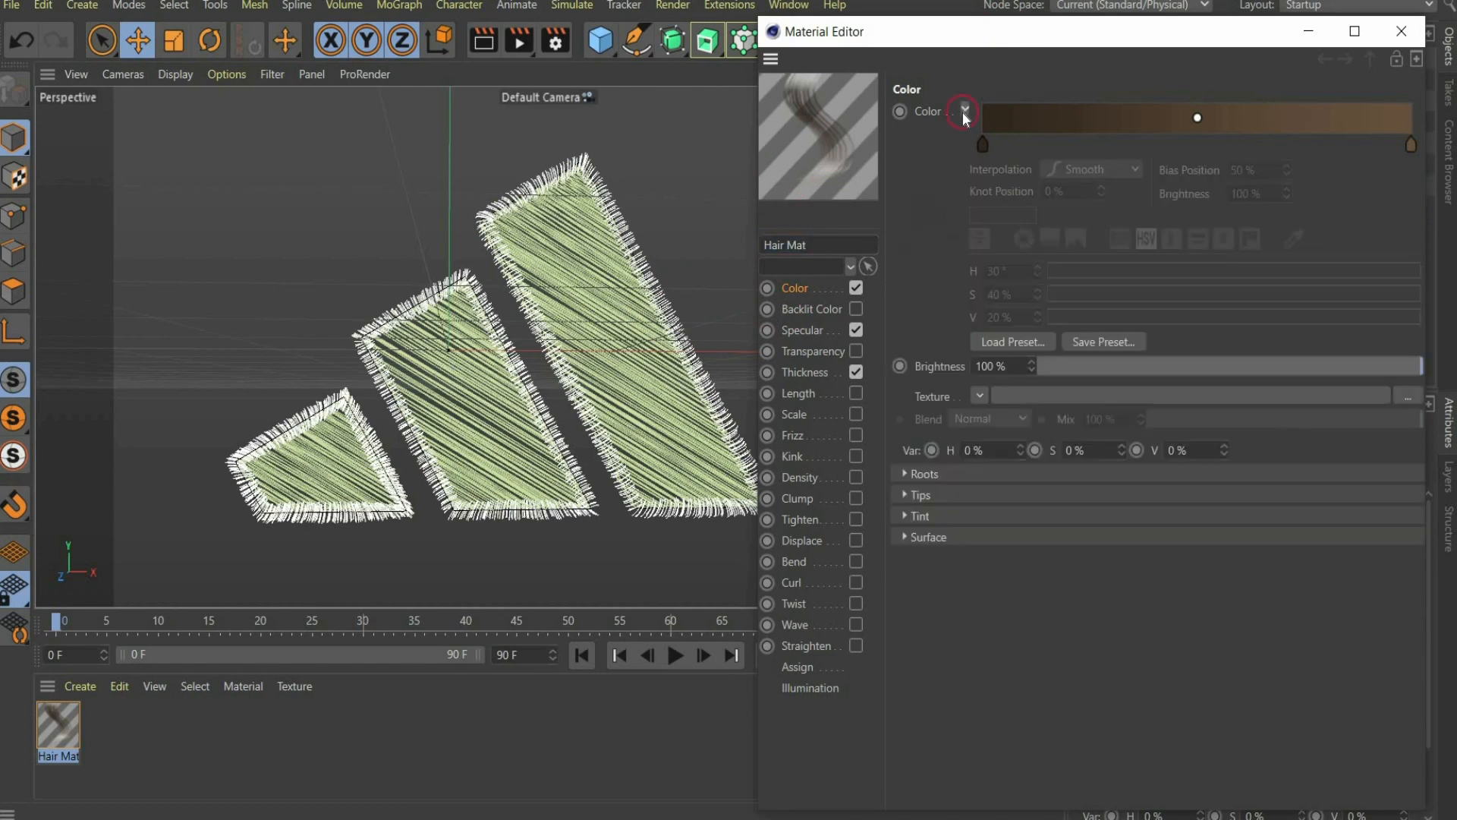
pyautogui.click(1017, 343)
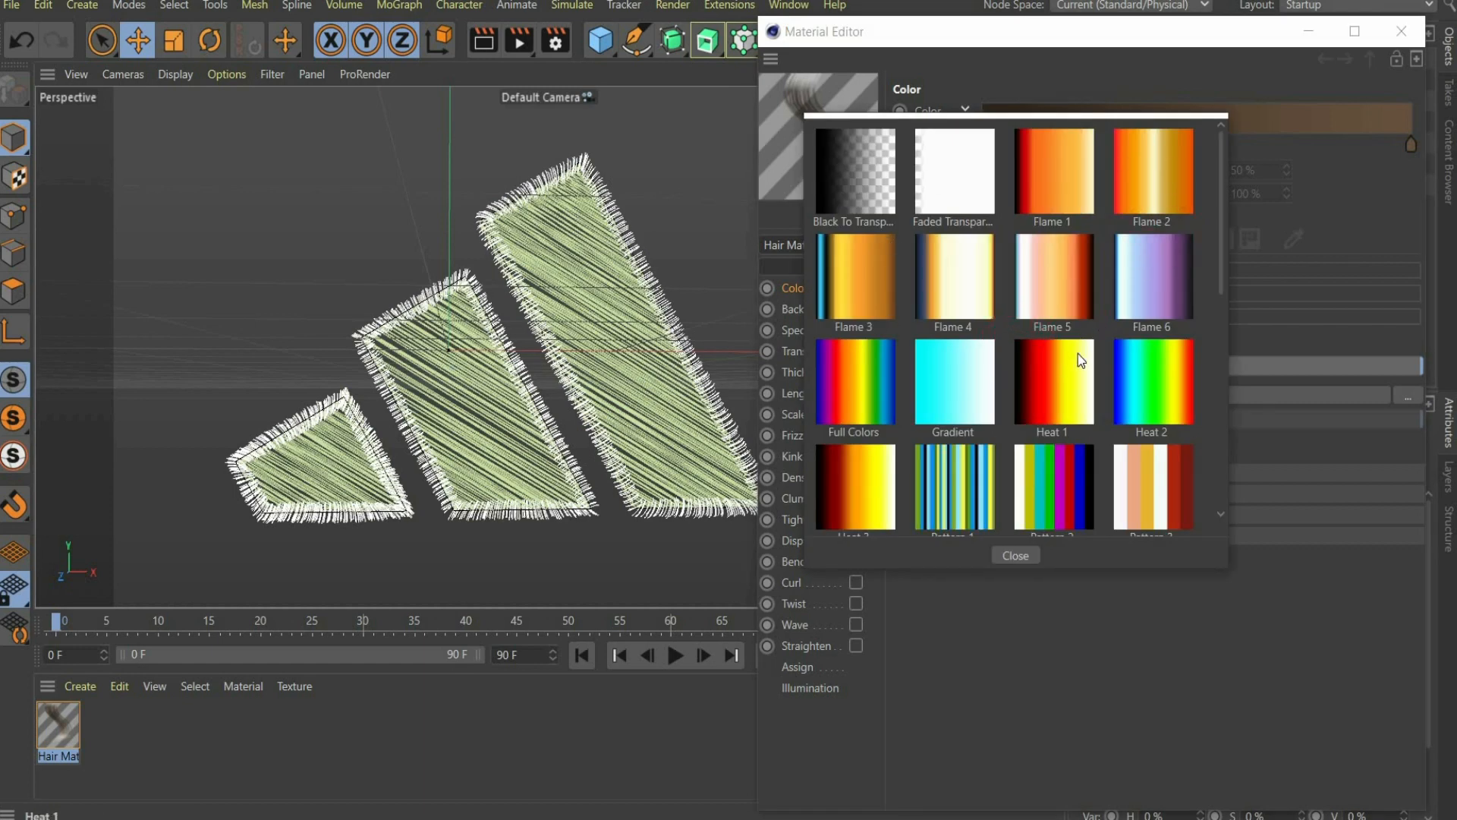
pyautogui.scroll(-5, 1078, 354)
pyautogui.scroll(5, 1078, 354)
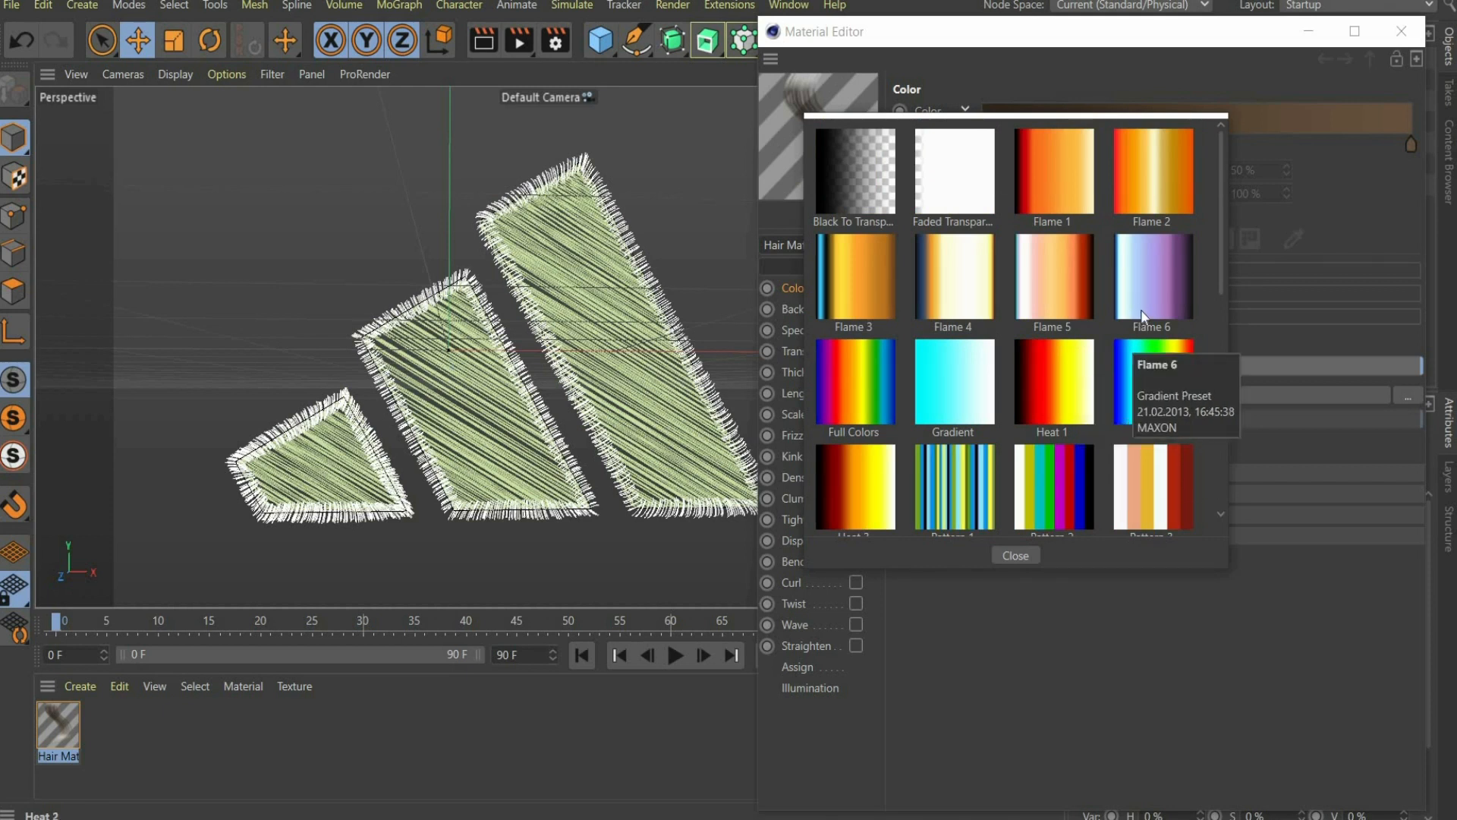
pyautogui.doubleClick(1150, 284)
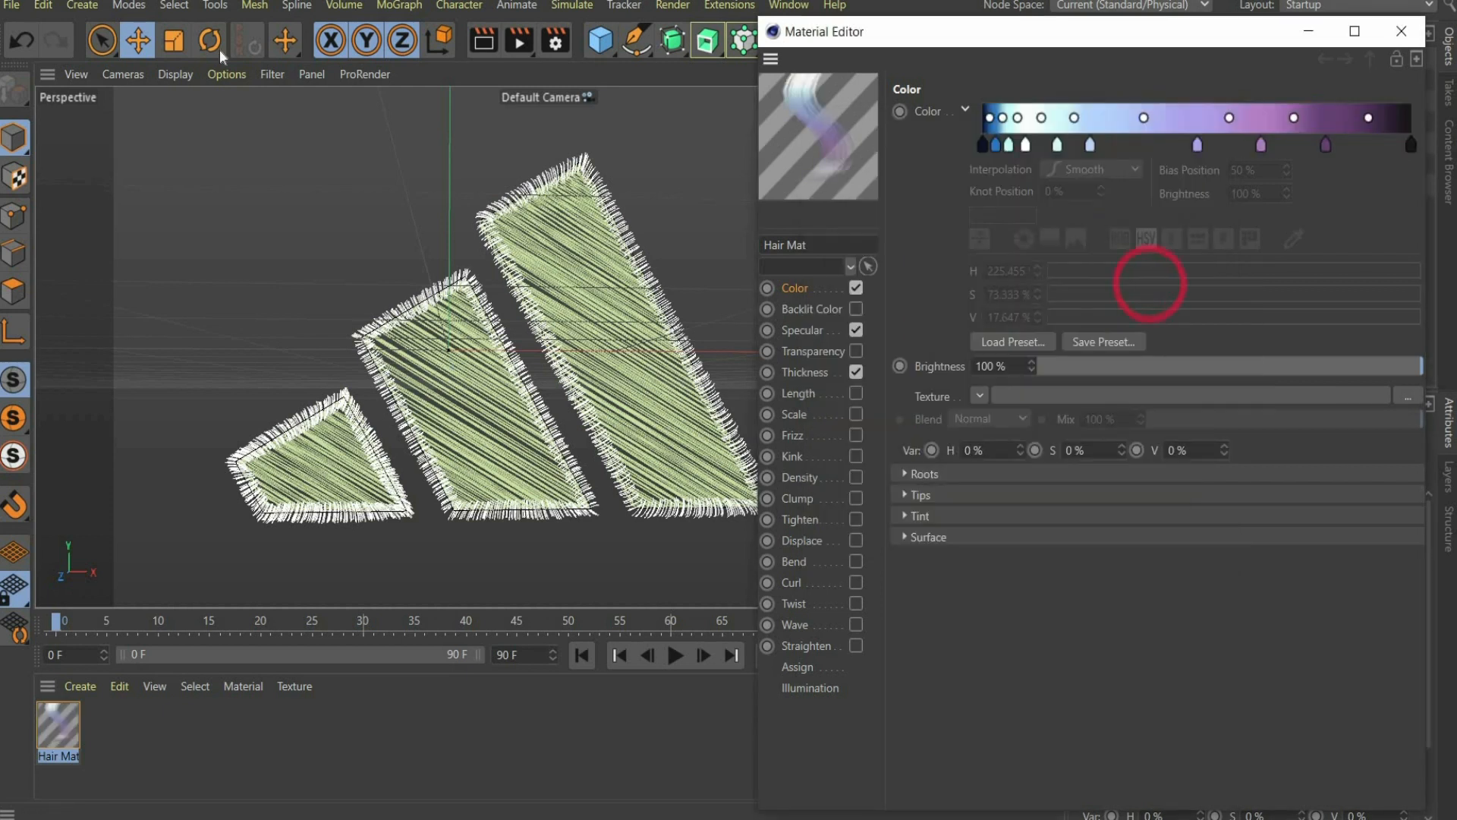
# Set the primary Specular Strength of Hair Mat to 50%.
pyautogui.click(814, 334)
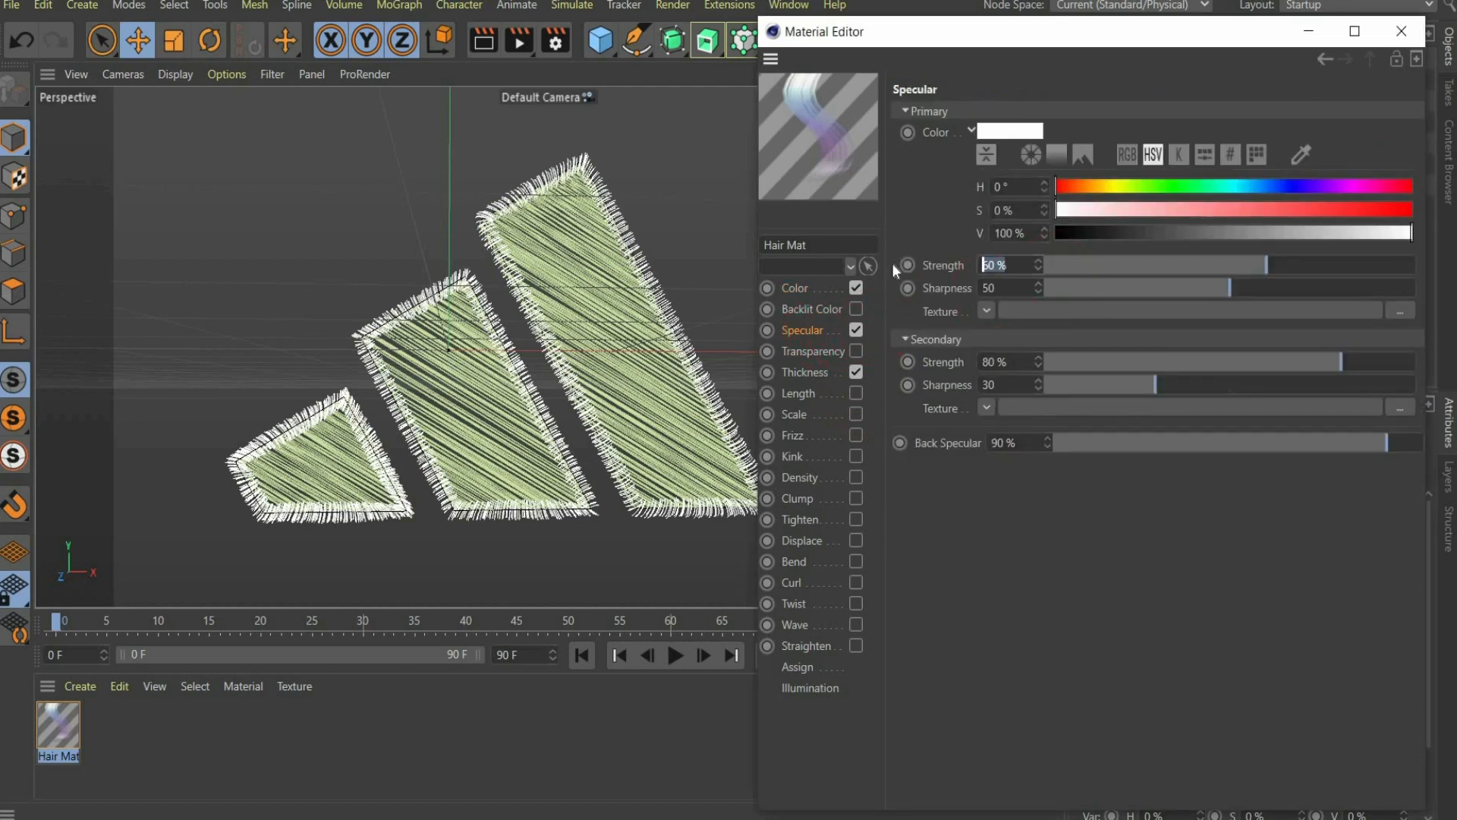
pyautogui.write('50')
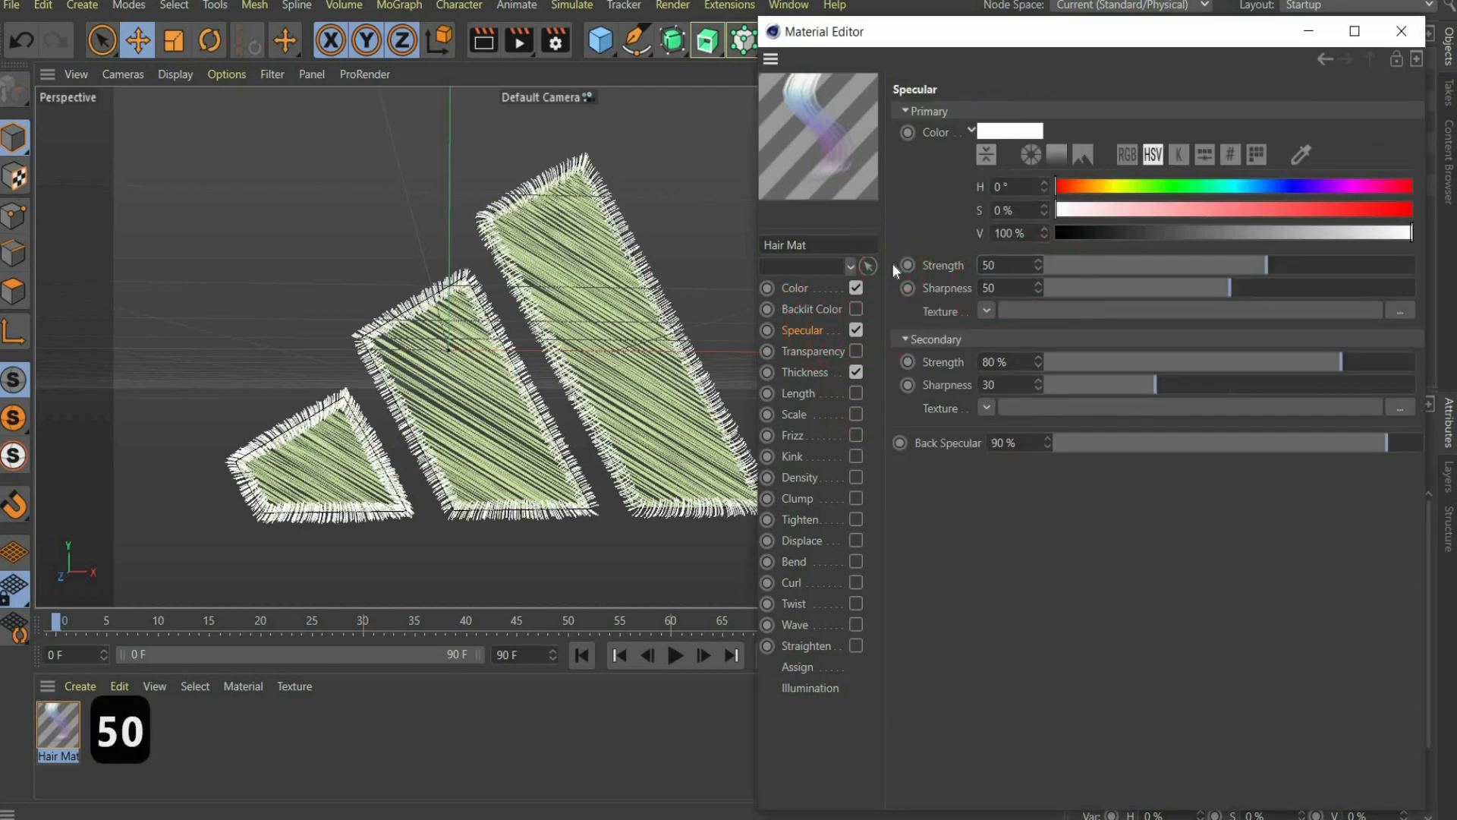
pyautogui.press('Return')
# Set both the Root and Tip Thickness of Hair Mat to 0.5 cm.
pyautogui.click(809, 375)
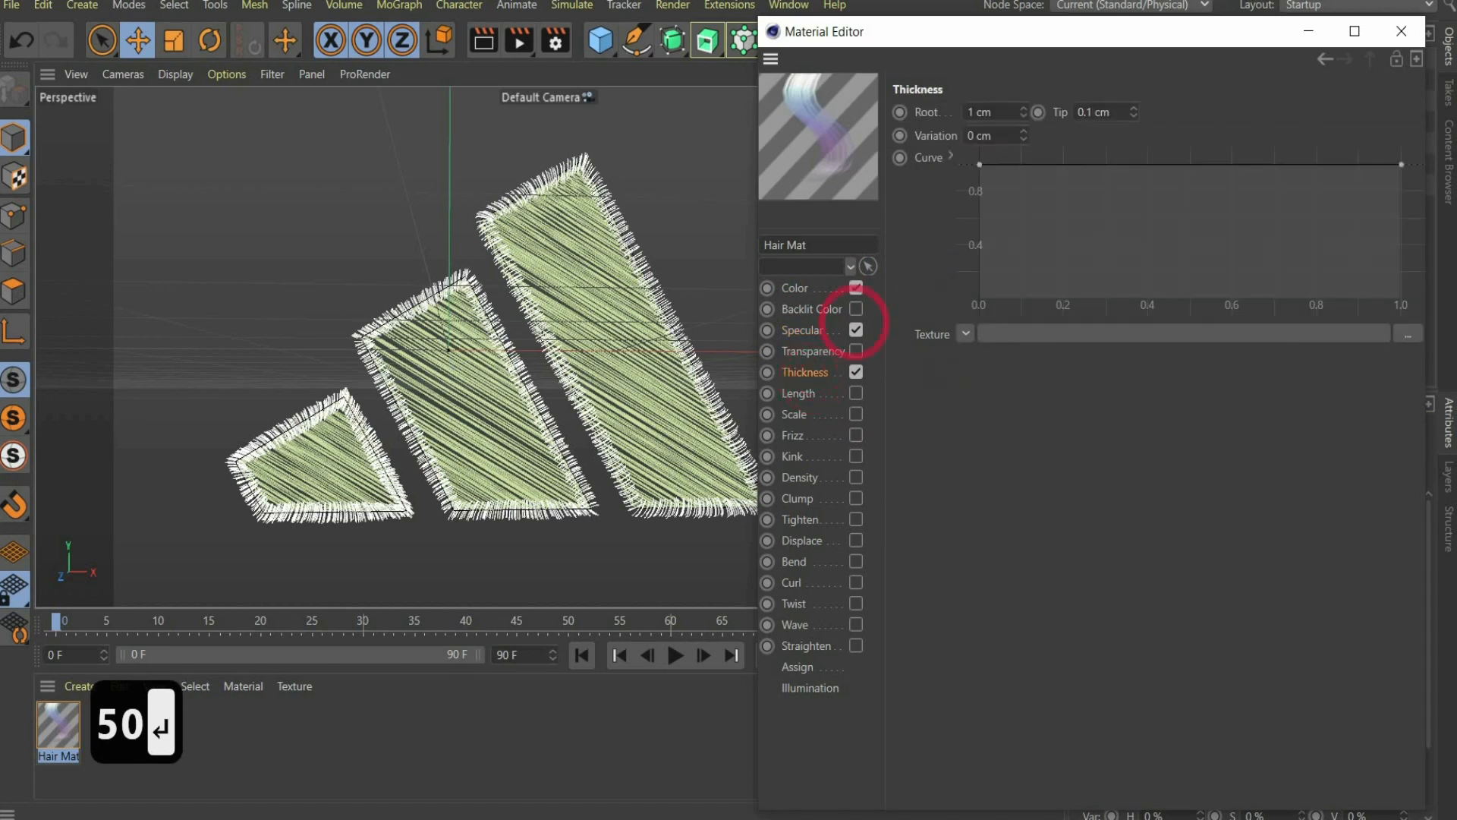
pyautogui.moveTo(992, 112); pyautogui.dragTo(965, 112)
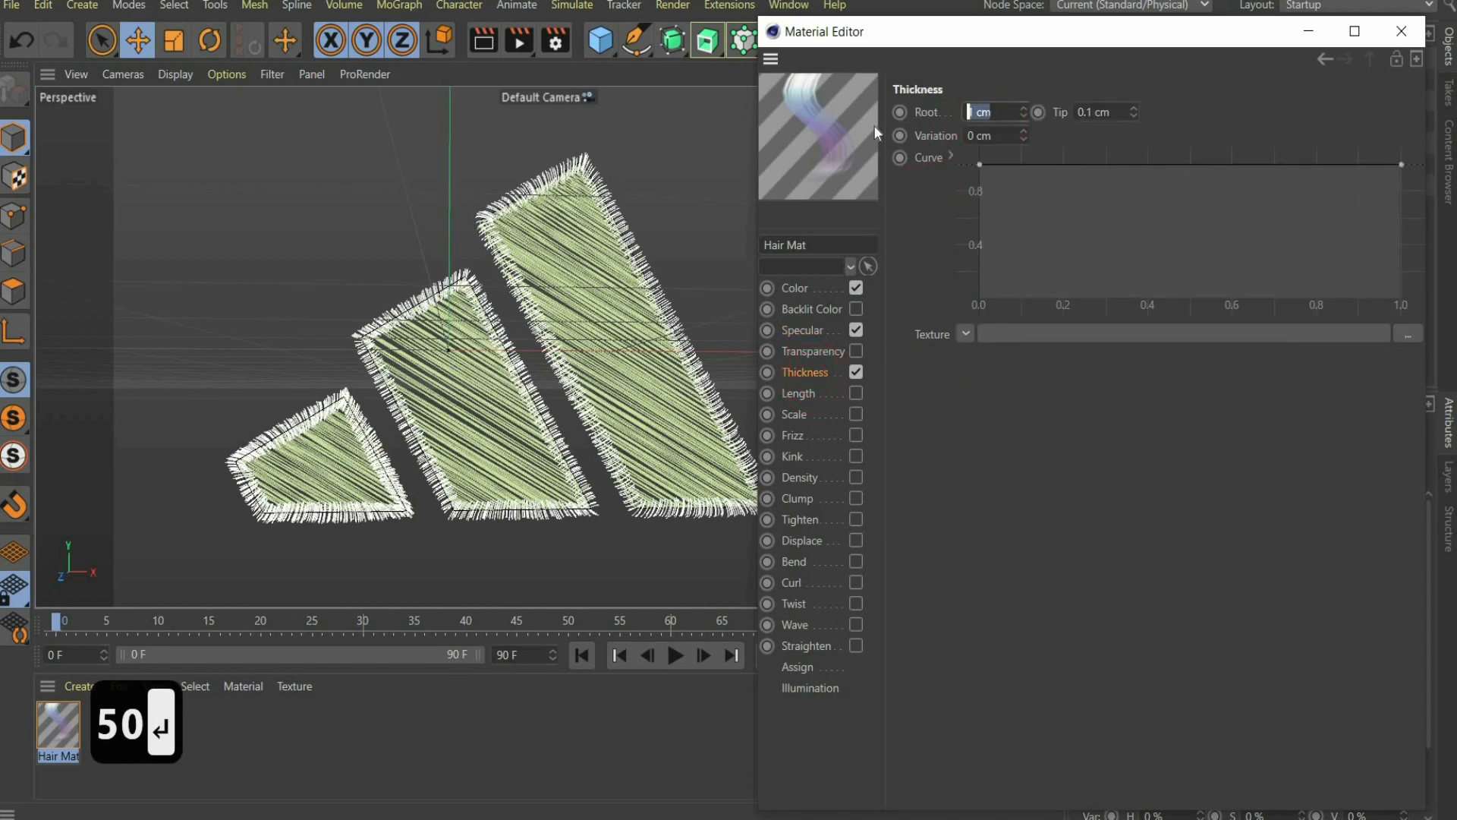
pyautogui.write('0.5')
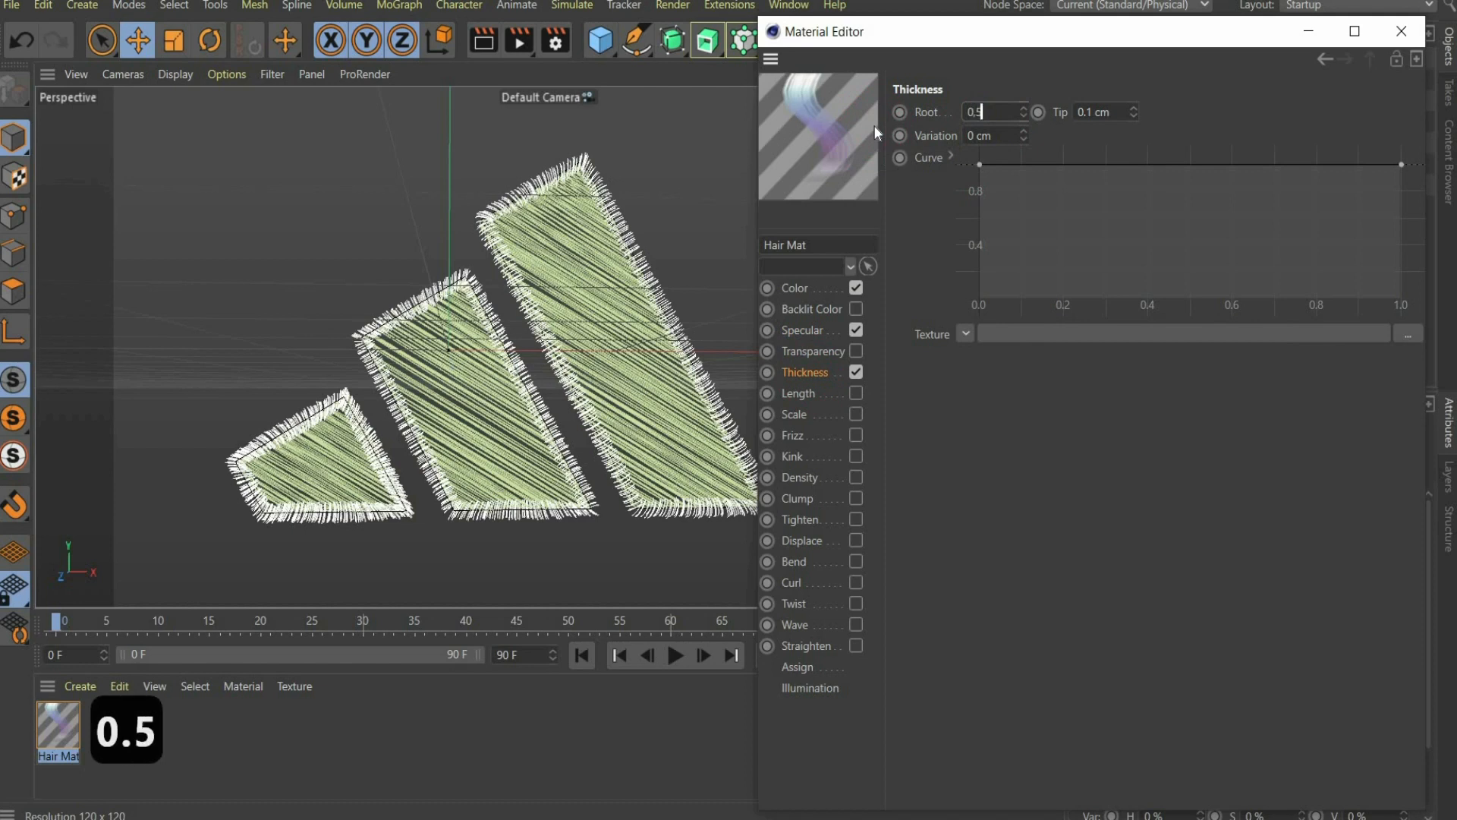
pyautogui.press('Return')
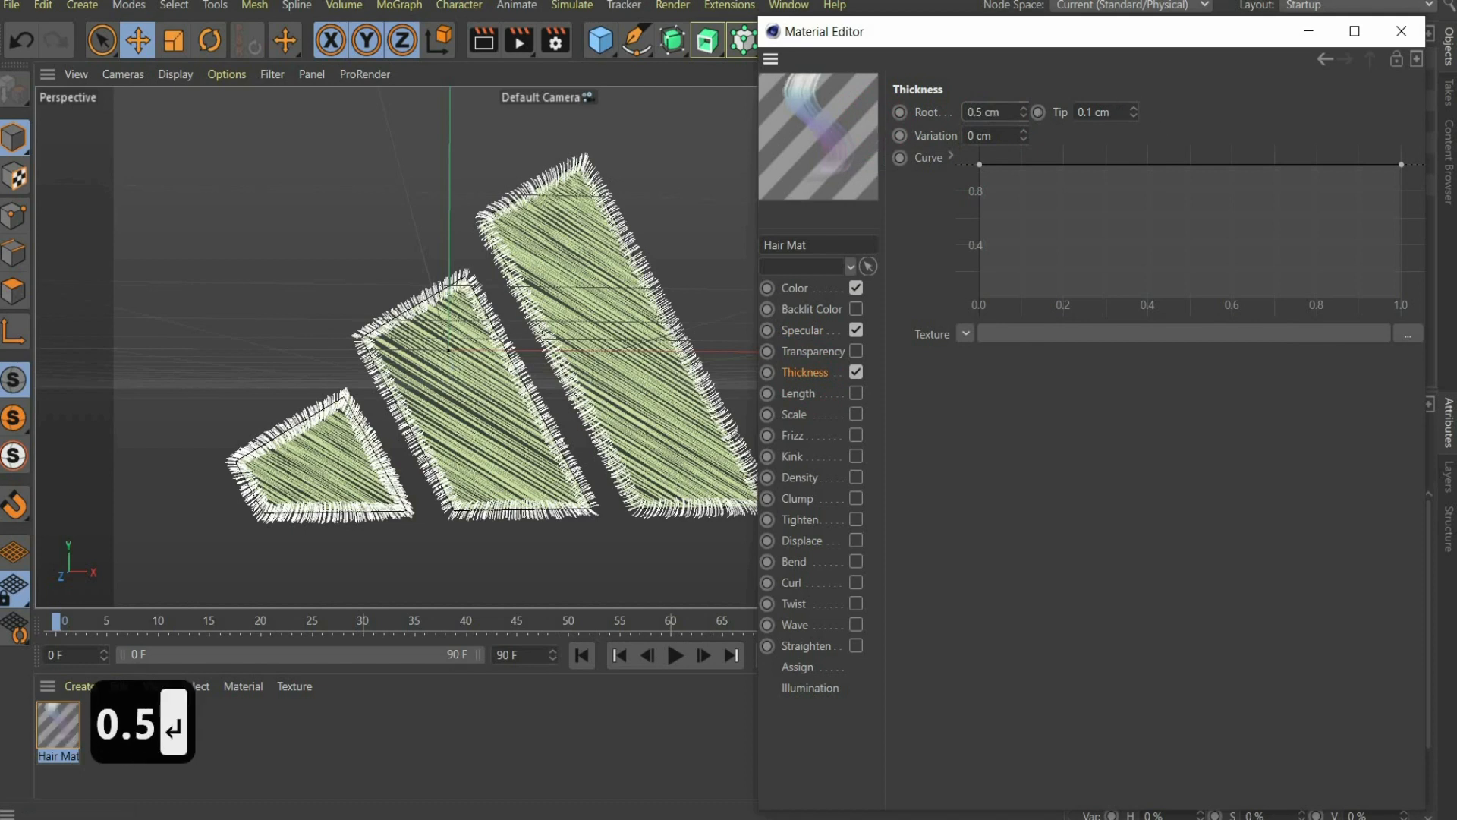
pyautogui.click(1037, 113)
pyautogui.write('0.5')
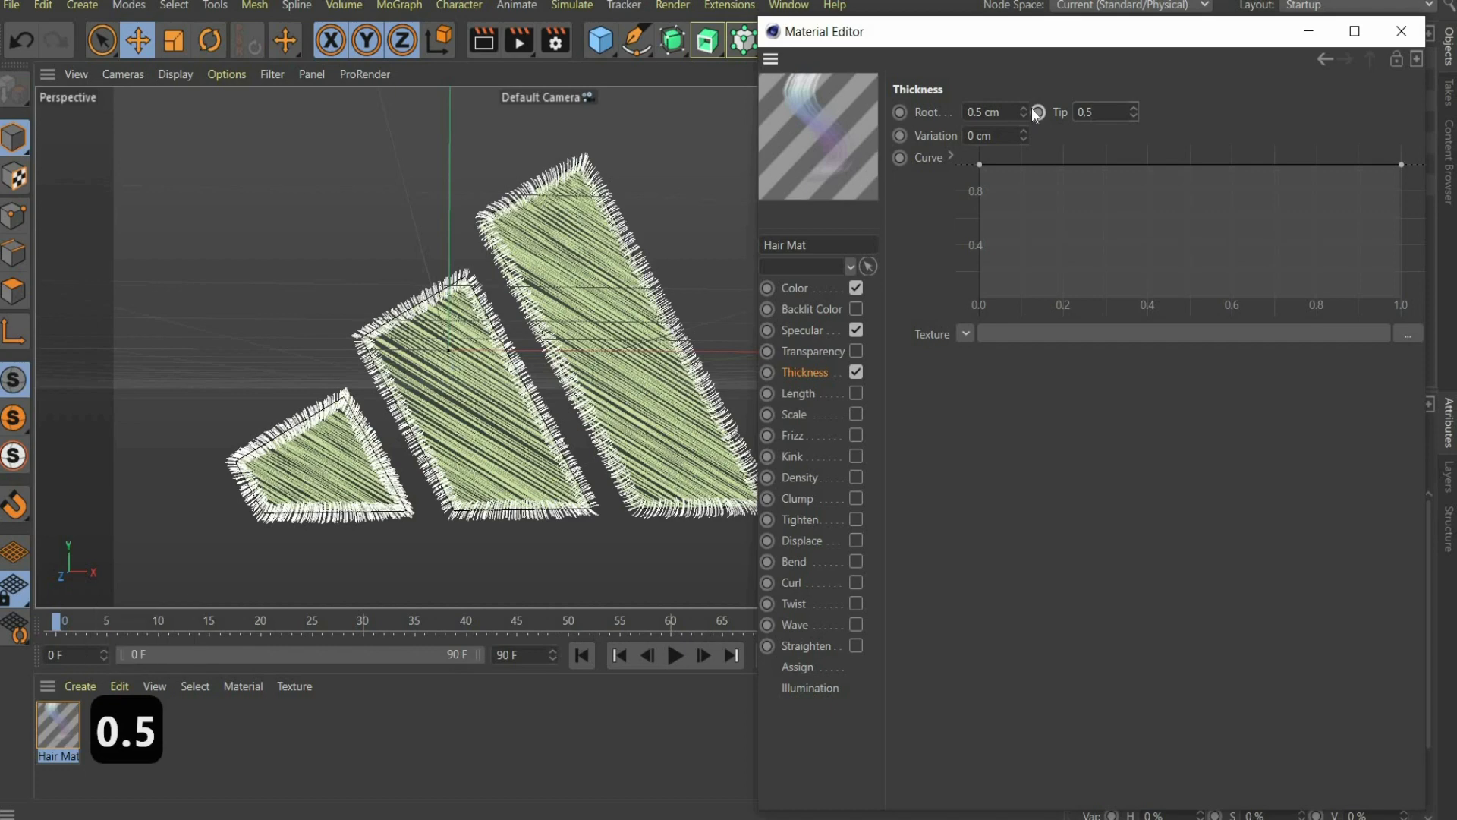
pyautogui.press('Return')
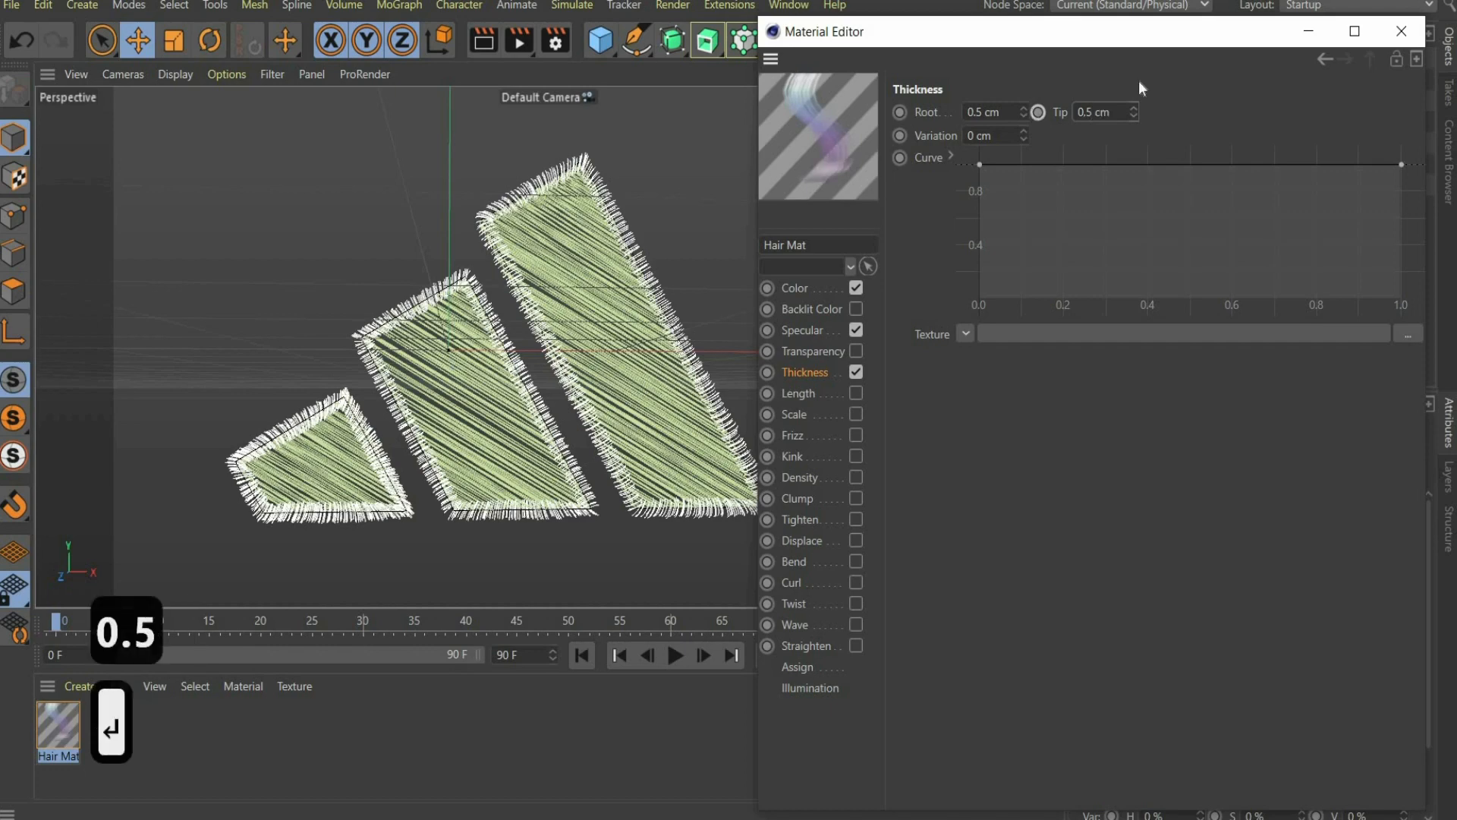
# Close the material editor and render the perspective view to check the hair material on the logo.
pyautogui.click(1402, 30)
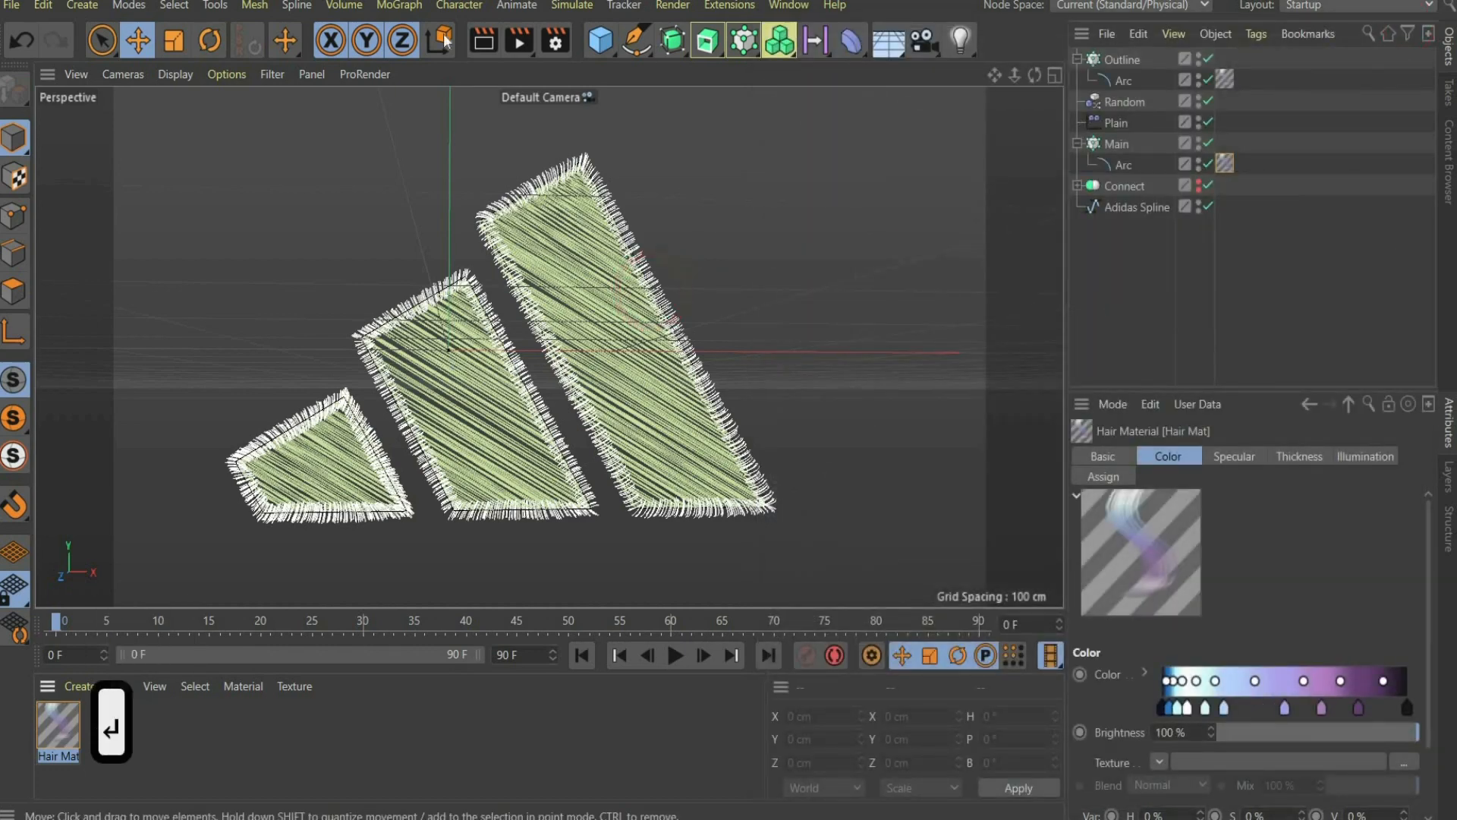
pyautogui.click(484, 42)
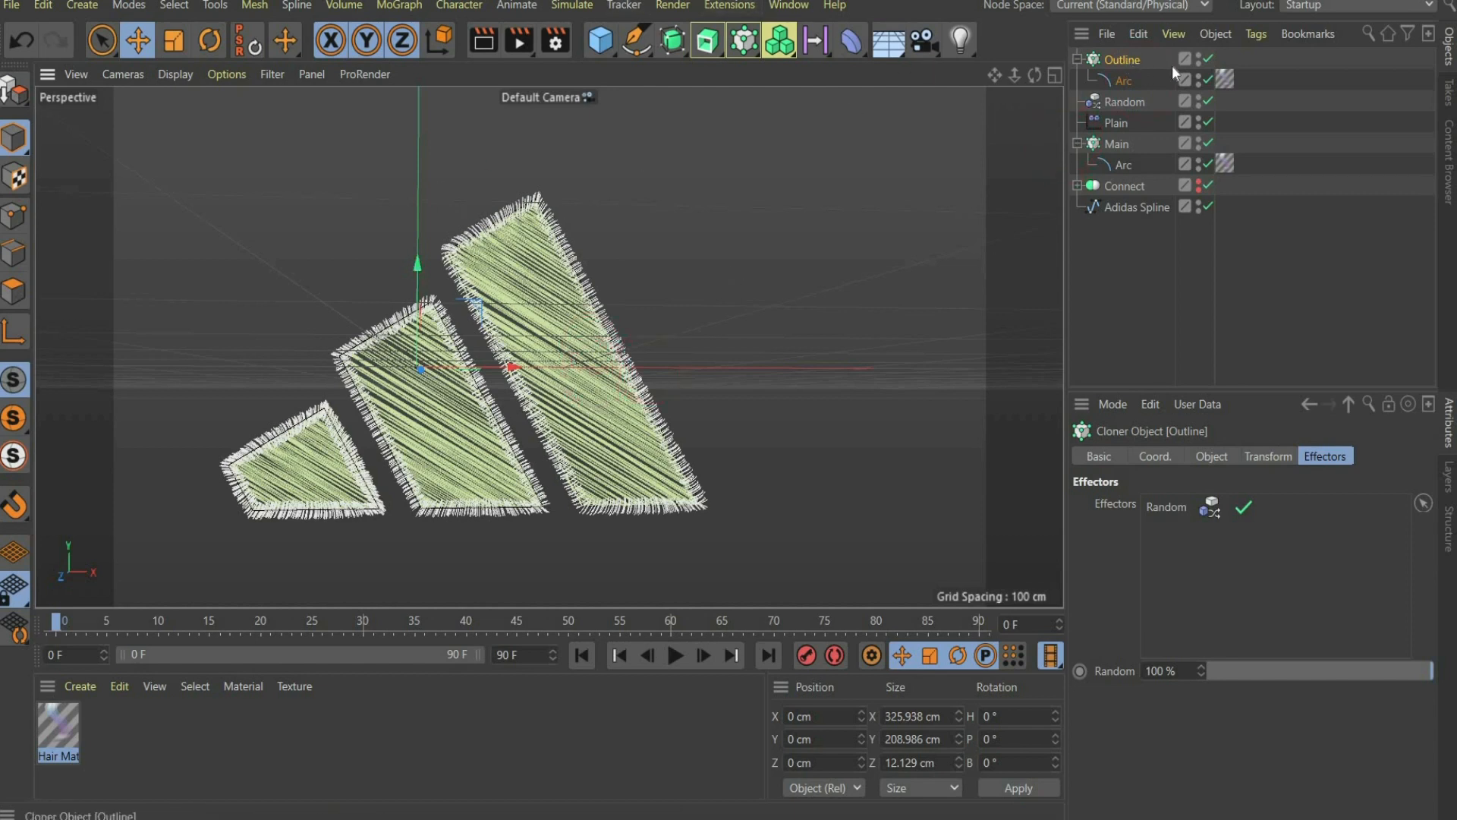
# Disable the Outline and Main Cloners in the object hierarchy.
pyautogui.click(1201, 61)
pyautogui.click(1201, 63)
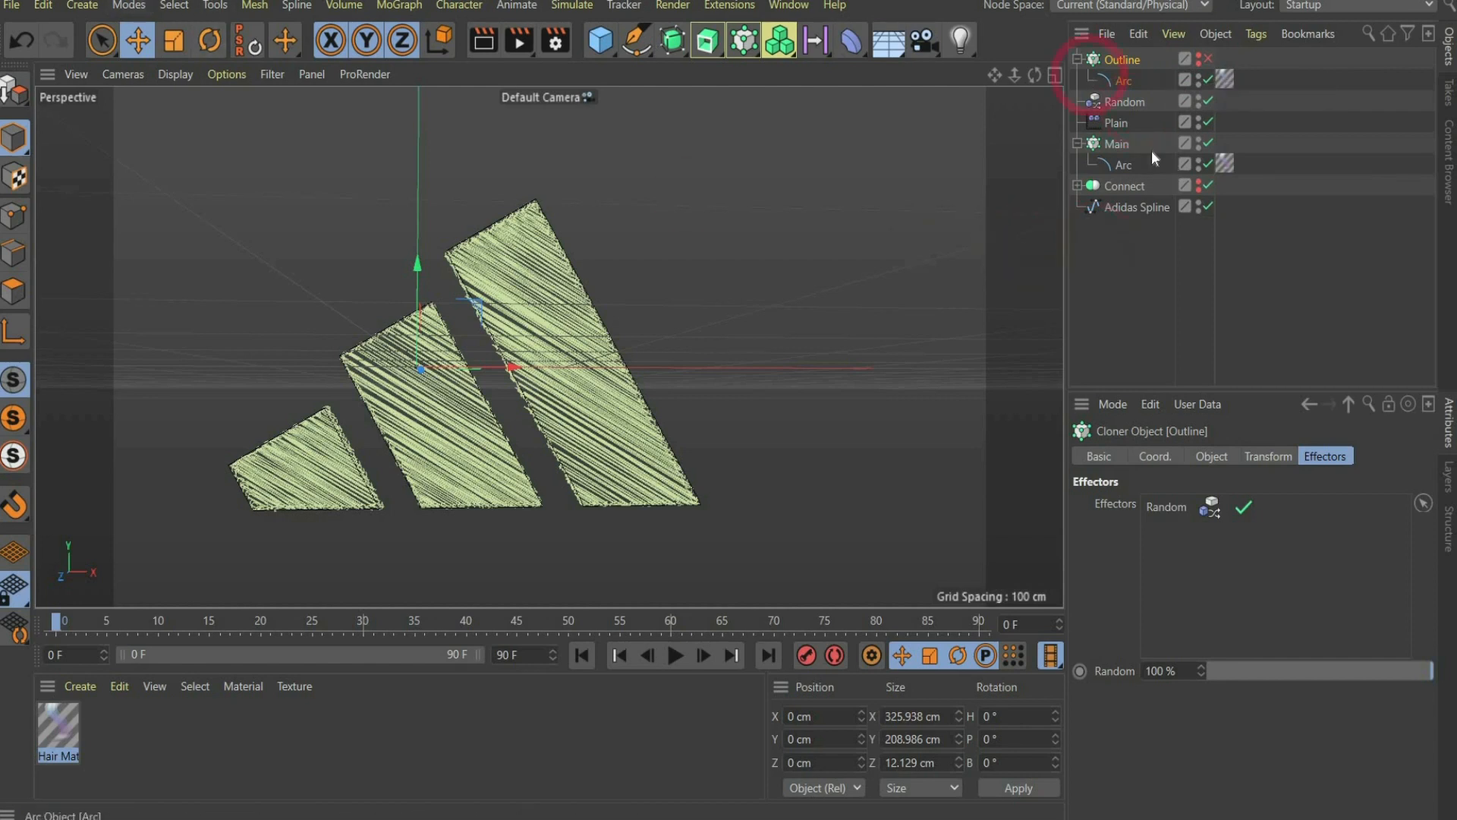
pyautogui.click(1208, 143)
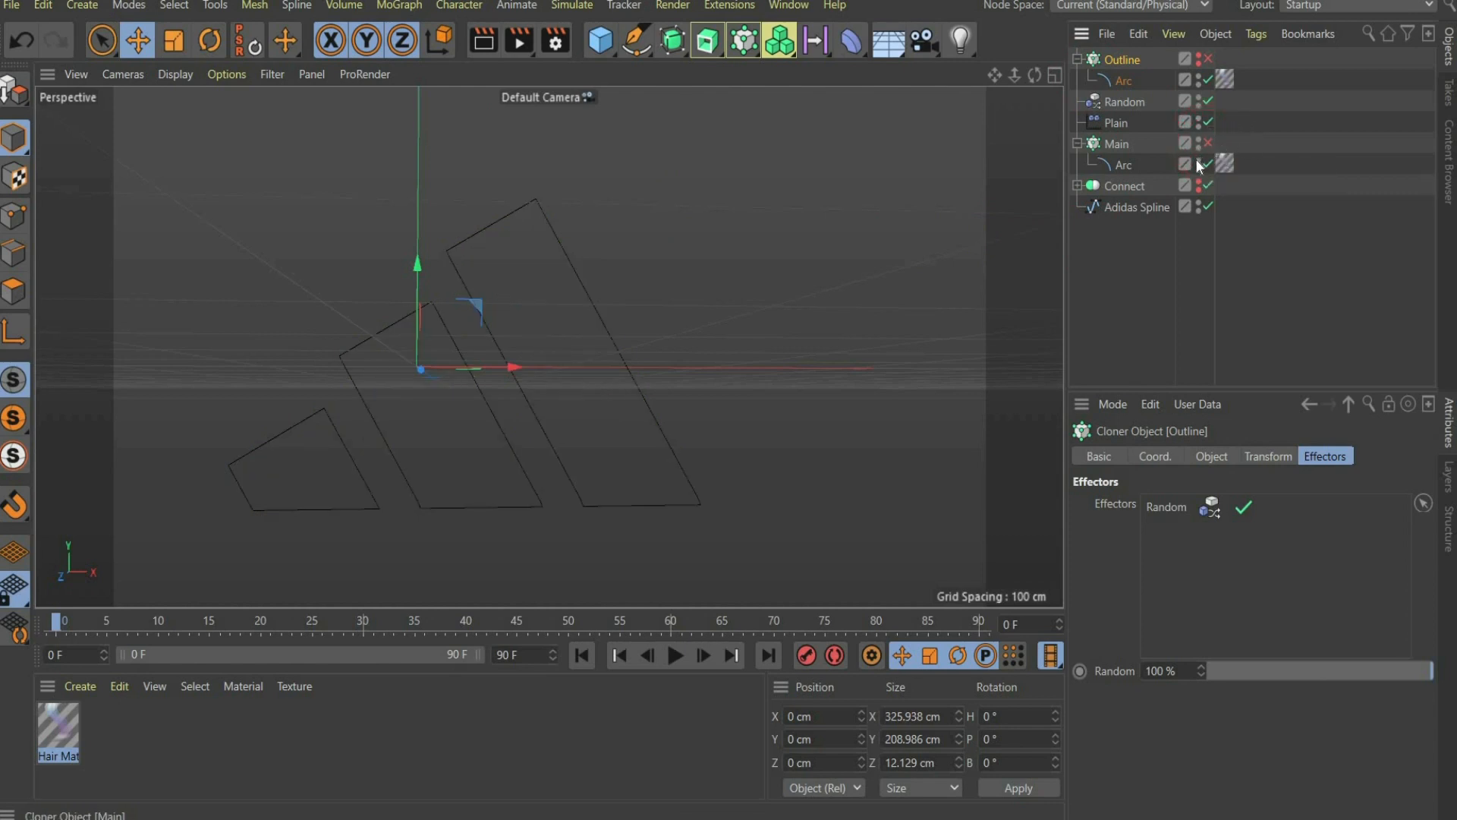
# Rename the arc under the Main Cloner as END.
pyautogui.doubleClick(1123, 166)
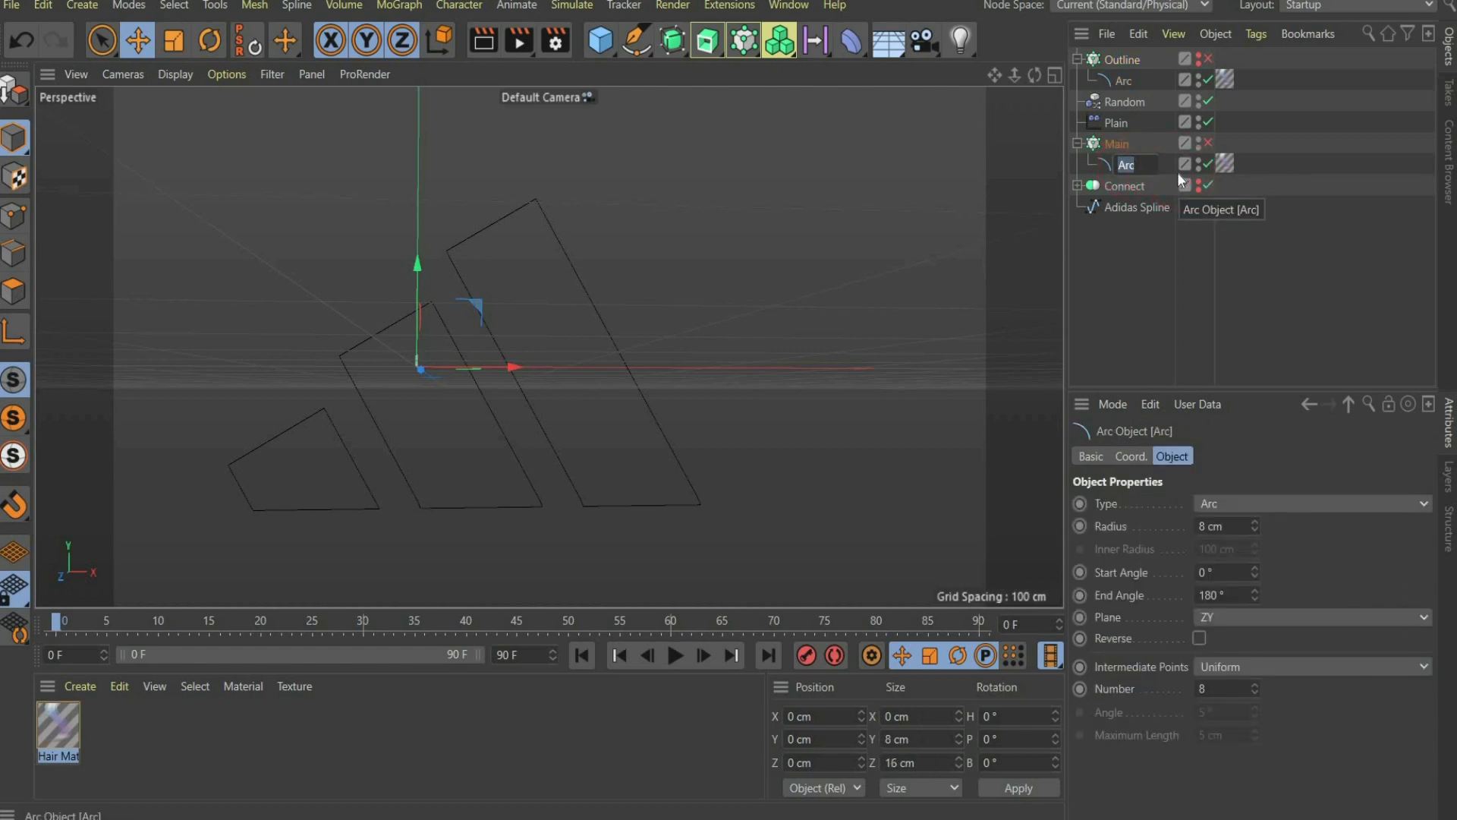
pyautogui.press('capslock')
pyautogui.write('ENDE')
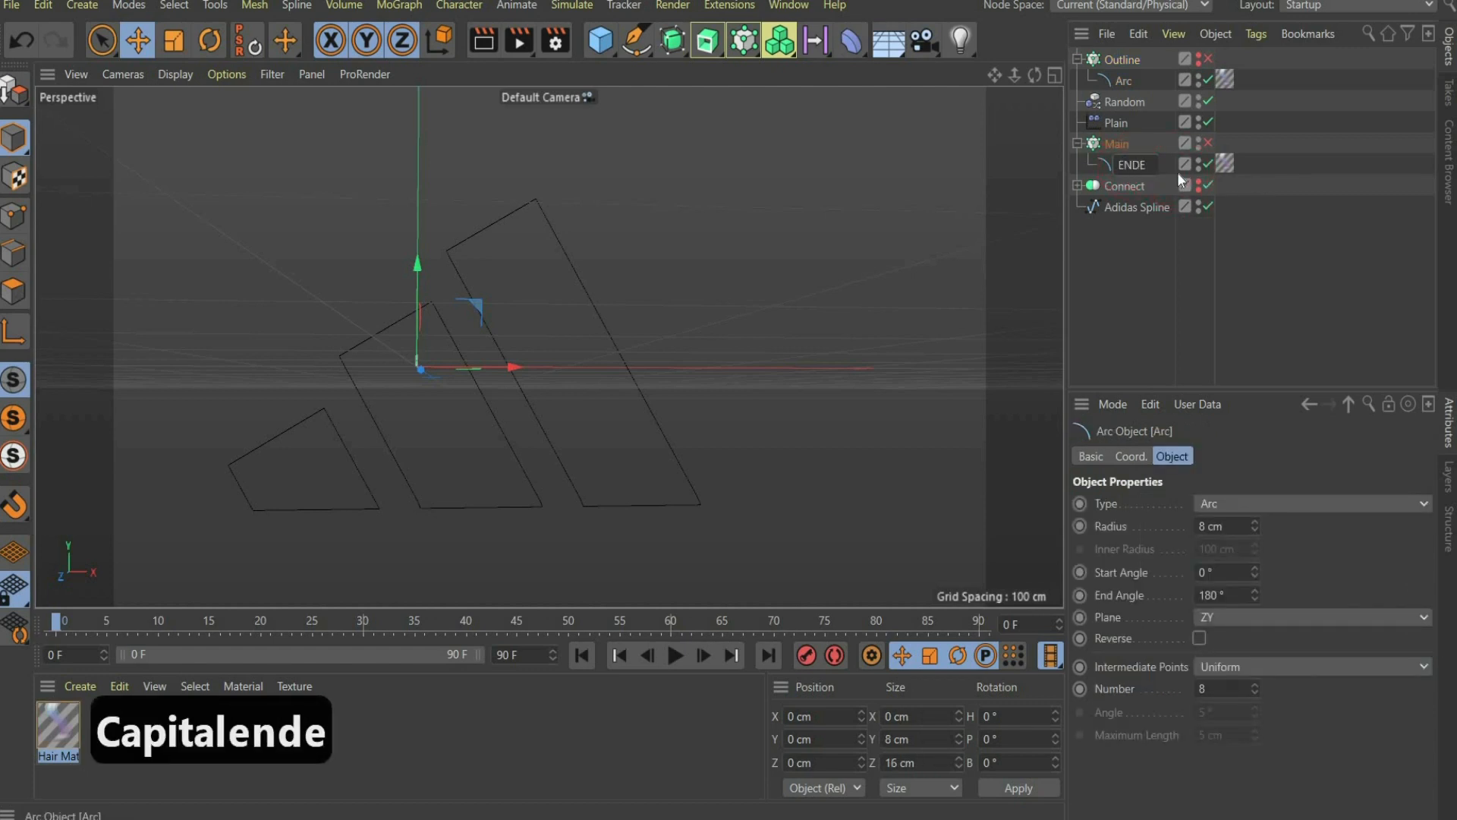
pyautogui.press('BackSpace')
pyautogui.press('capslock')
pyautogui.press('Return')
# Duplicate the END arc inside the Main Cloner, below the original, and name the copy Start.
pyautogui.click(1125, 164)
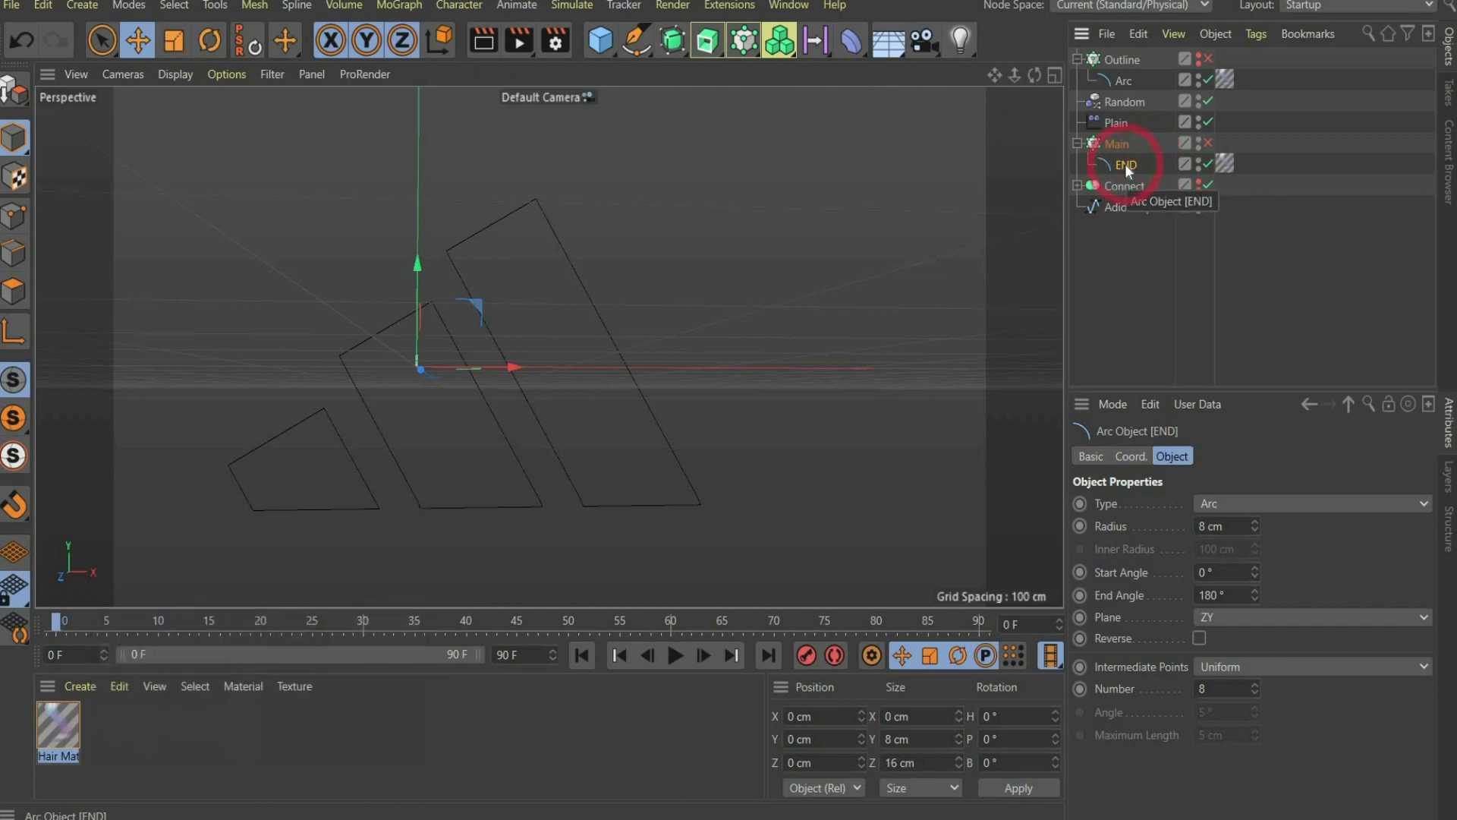
pyautogui.hotkey('ctrl', 'c')
pyautogui.hotkey('ctrl', 'v')
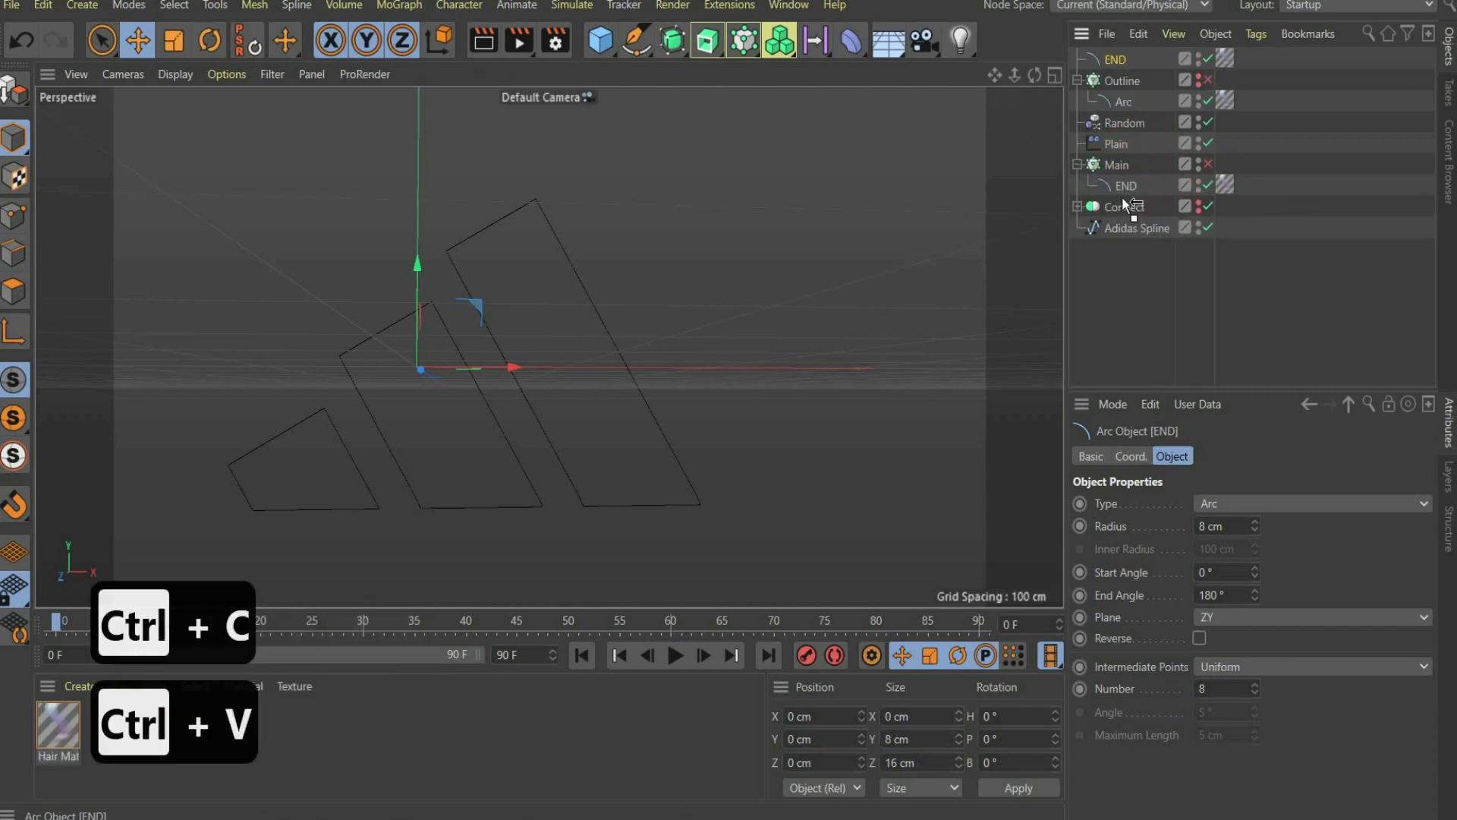
pyautogui.moveTo(1125, 203); pyautogui.dragTo(1128, 193)
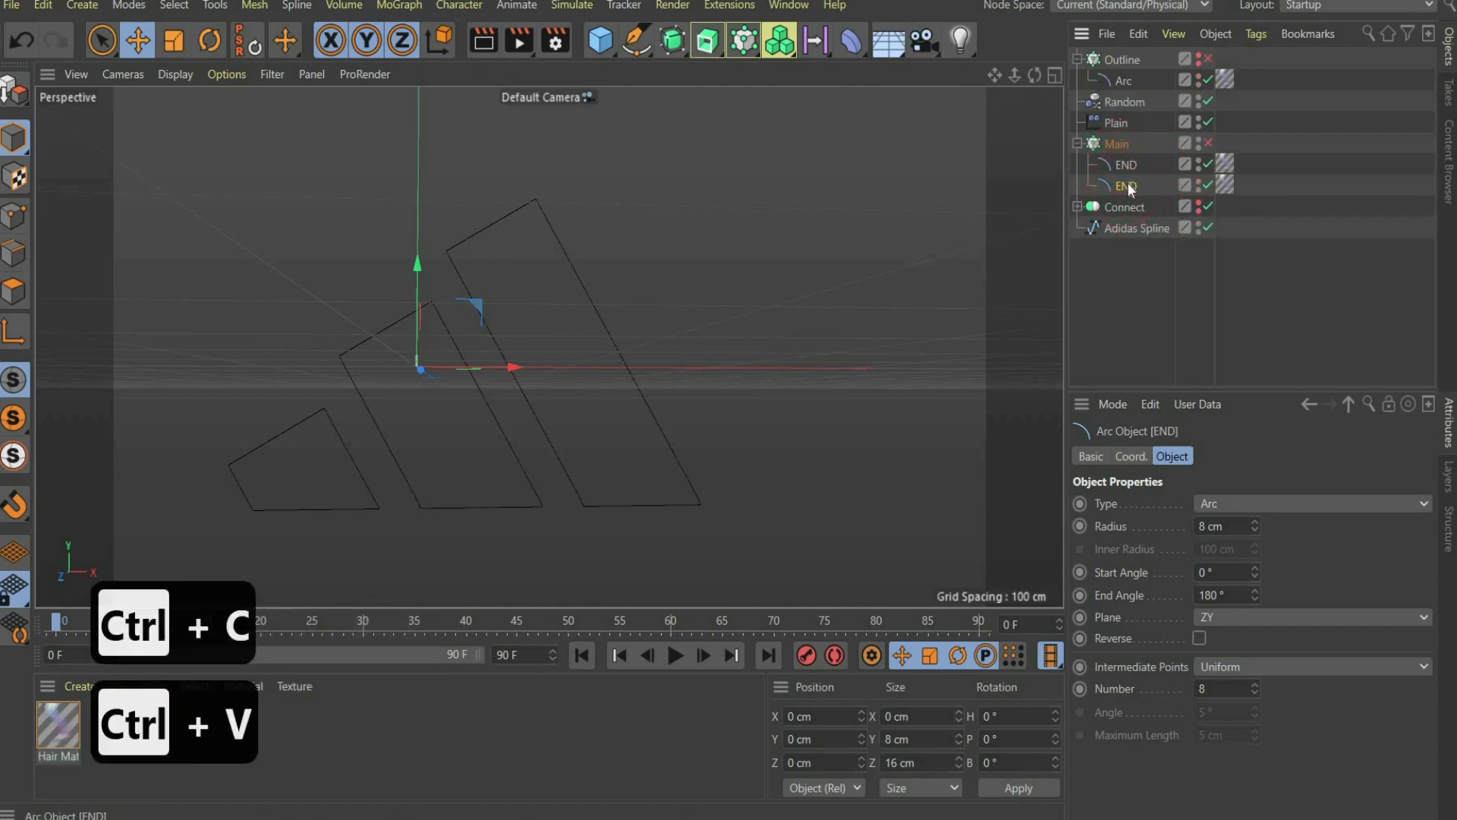
pyautogui.doubleClick(1126, 186)
pyautogui.press('capslock')
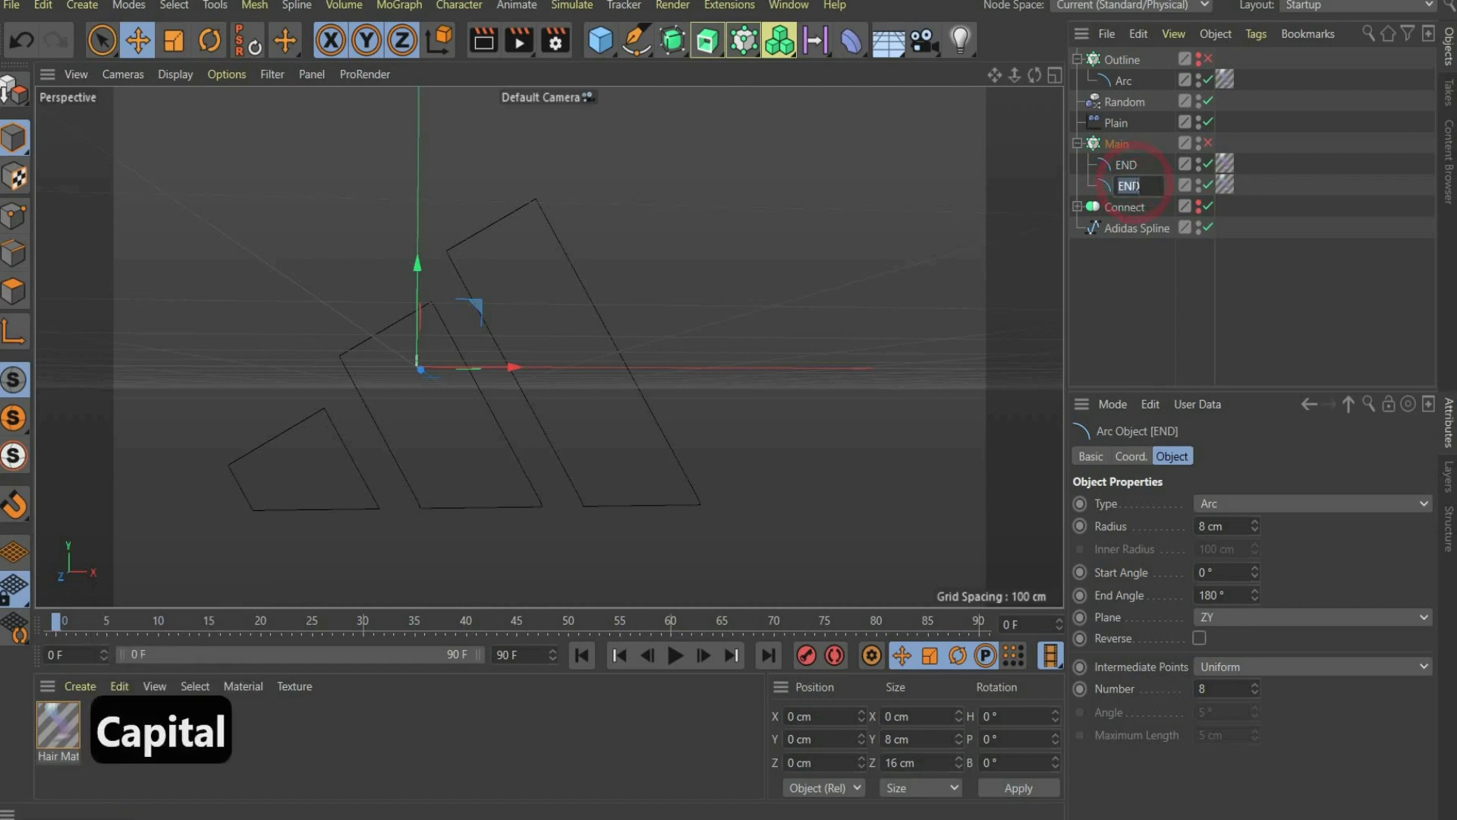
pyautogui.write('S')
pyautogui.press('capslock')
pyautogui.write('tart')
pyautogui.press('Return')
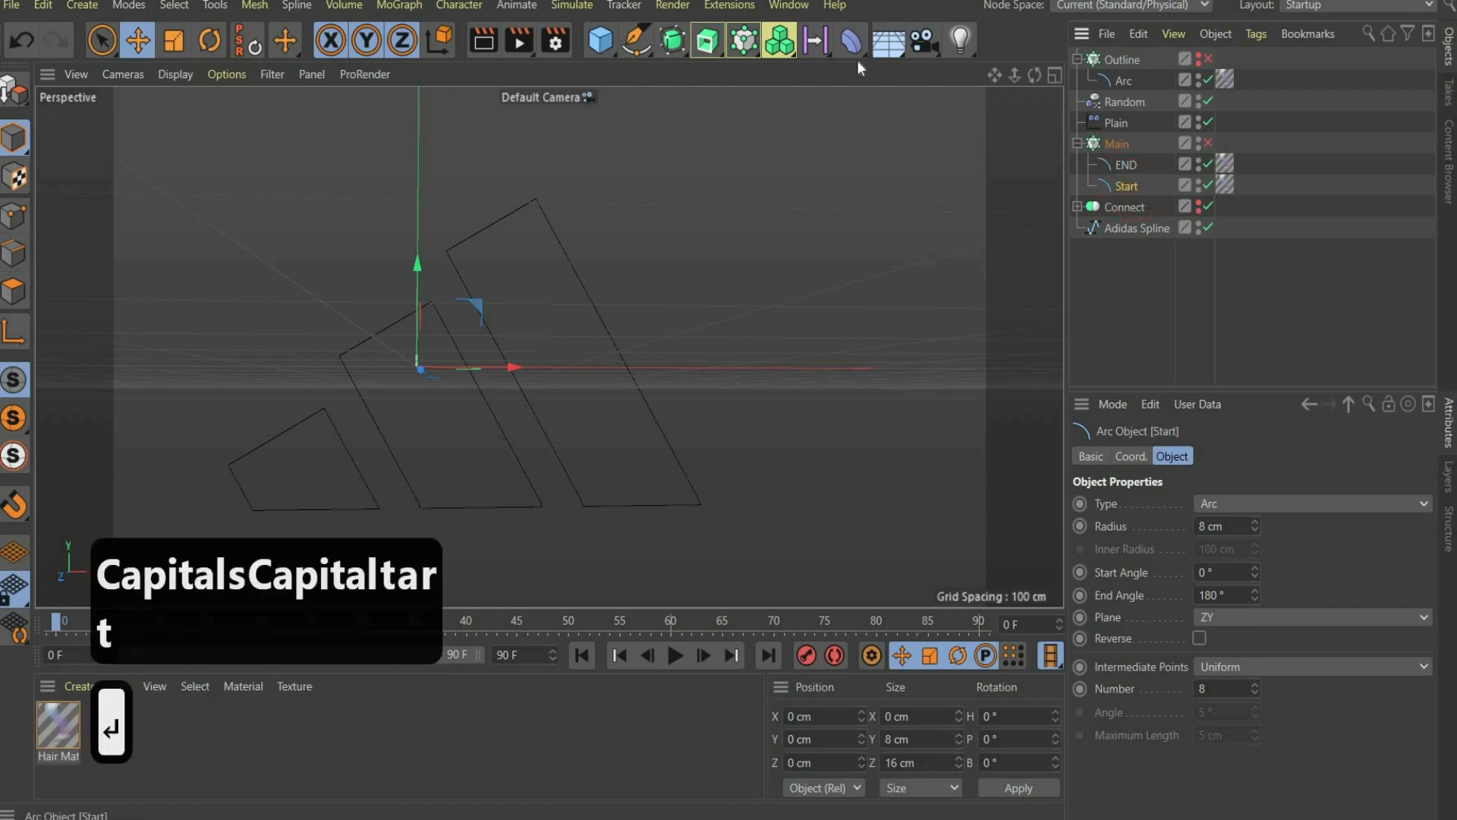
# Set the Start arc's Start Angle to 180° and re-enable the Main Cloner.
pyautogui.click(1124, 187)
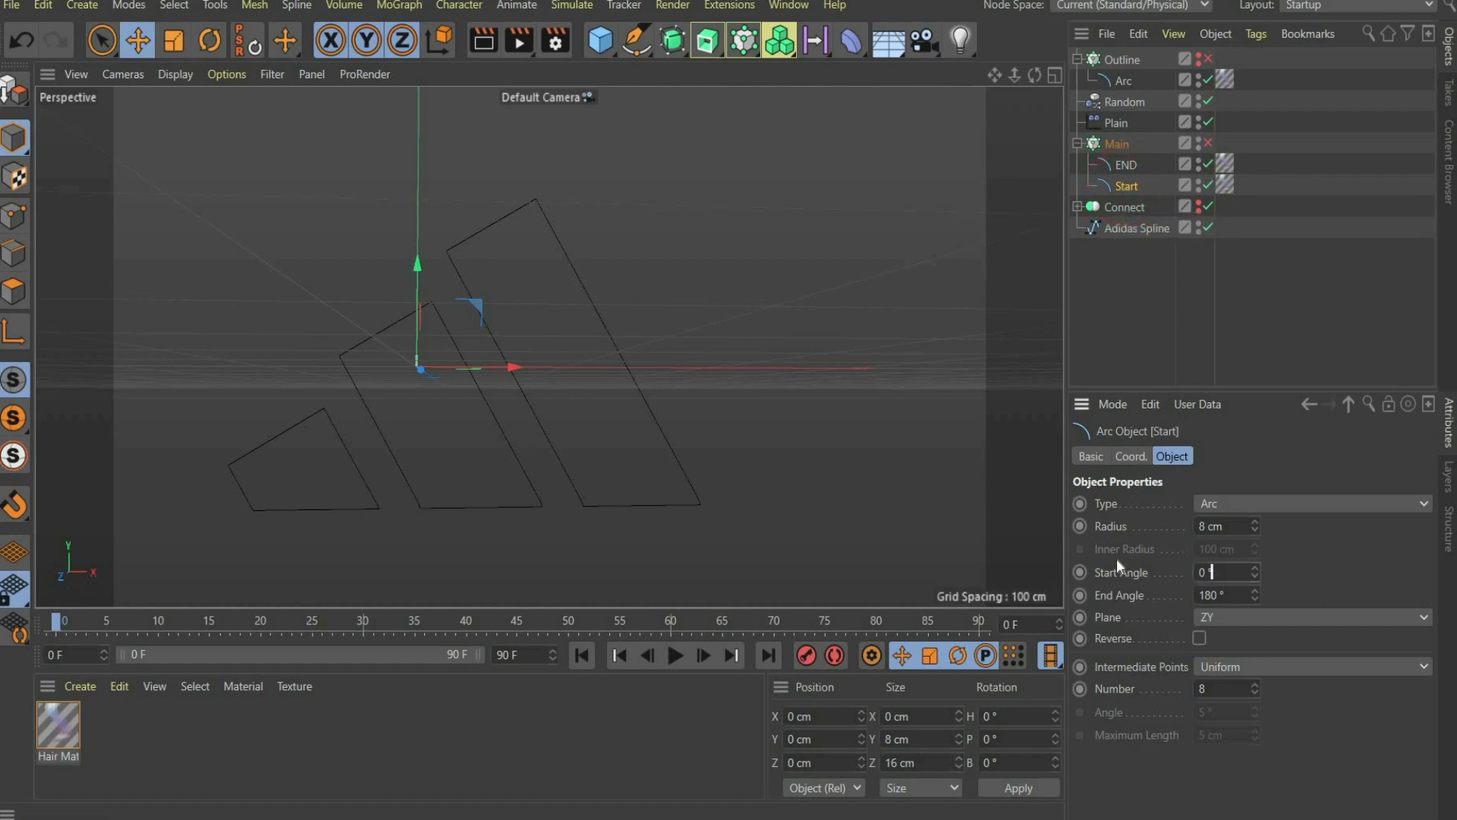
pyautogui.doubleClick(1207, 573)
pyautogui.write('180')
pyautogui.press('Return')
pyautogui.click(1209, 143)
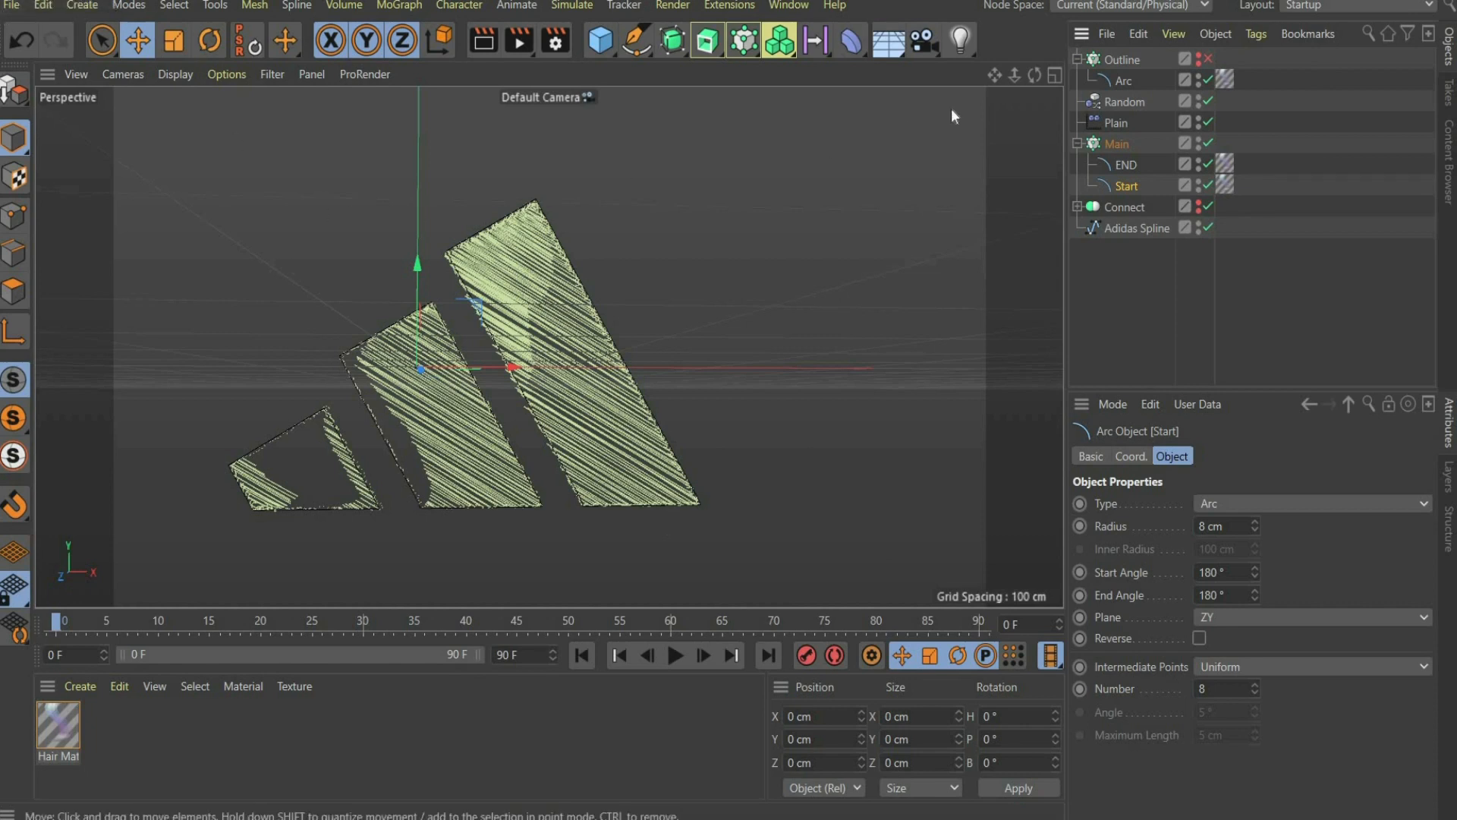
# Add a new Plain effector to the Main Cloner and rename it Animation.
pyautogui.click(1120, 141)
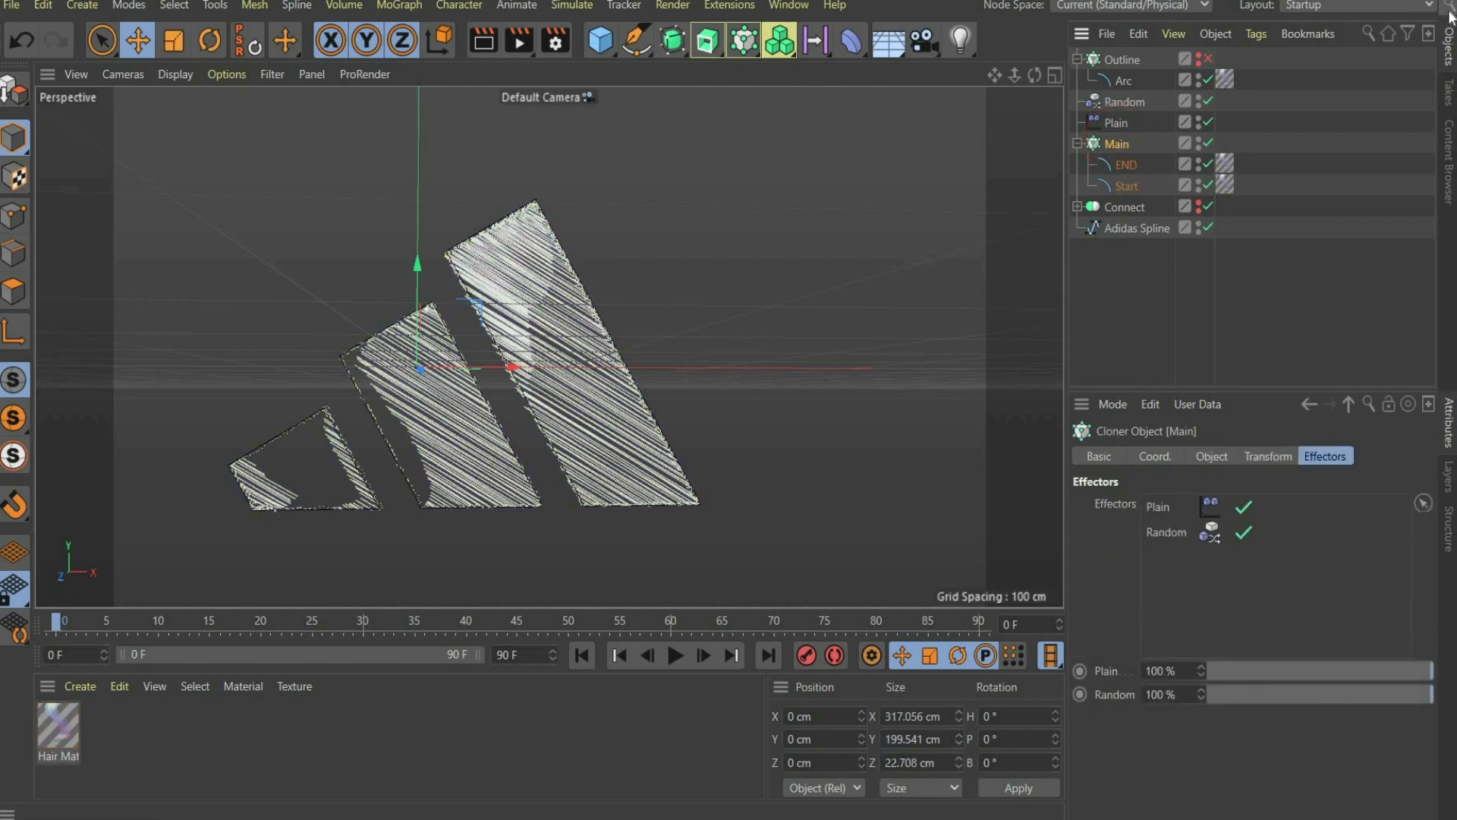
pyautogui.write('p')
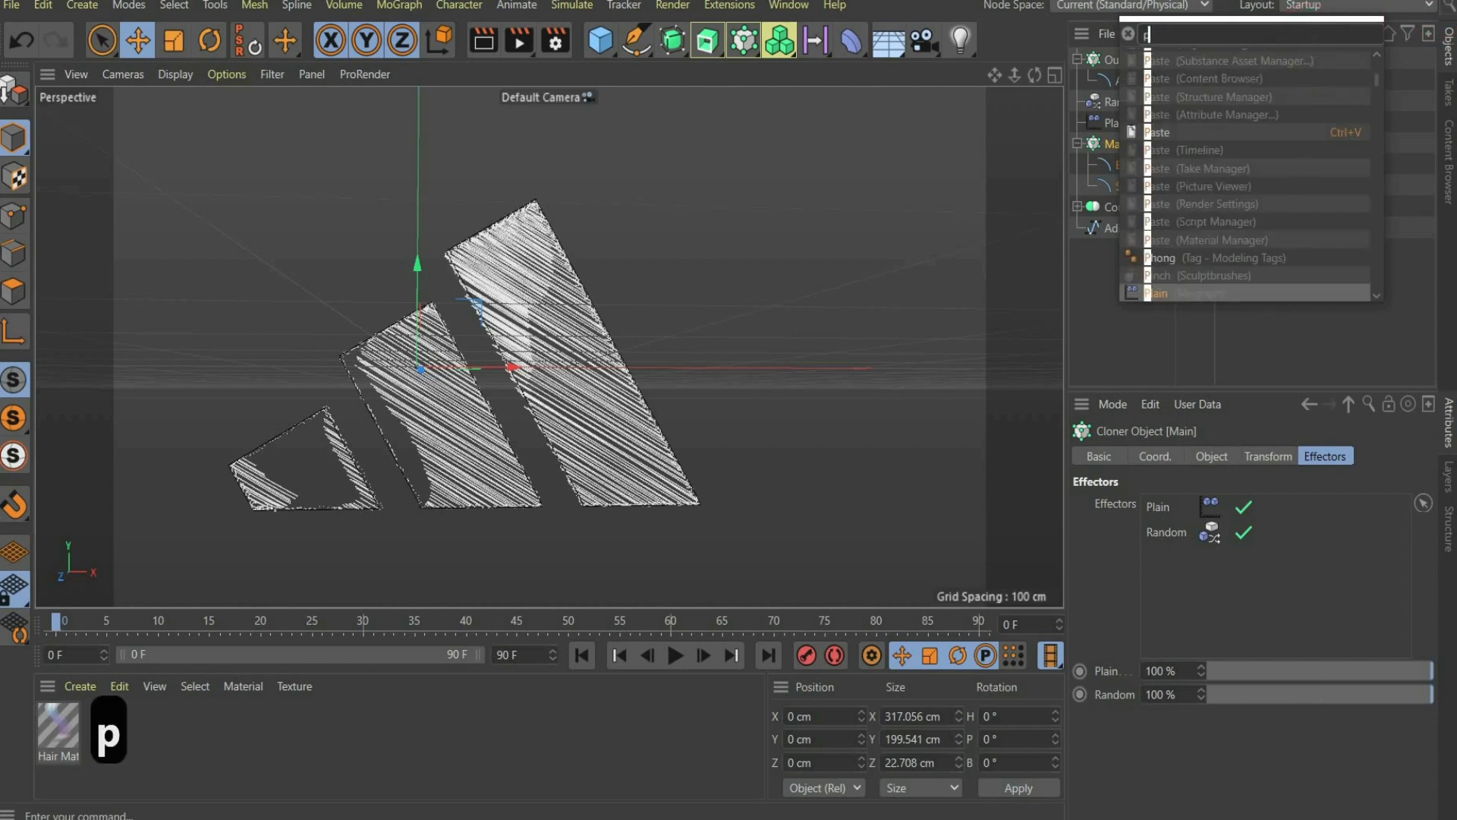
pyautogui.write('lai')
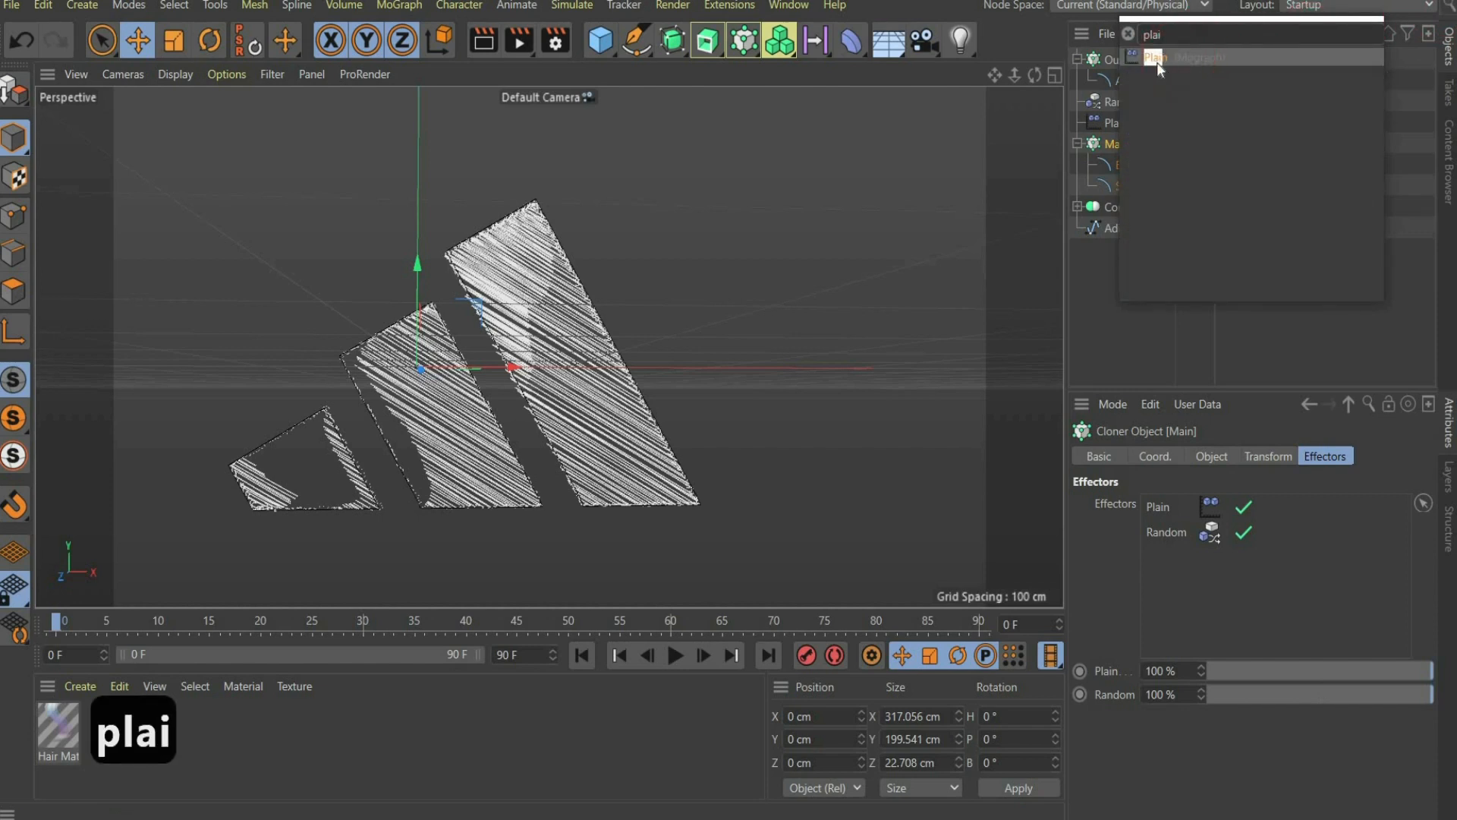
pyautogui.click(1130, 61)
pyautogui.doubleClick(1128, 59)
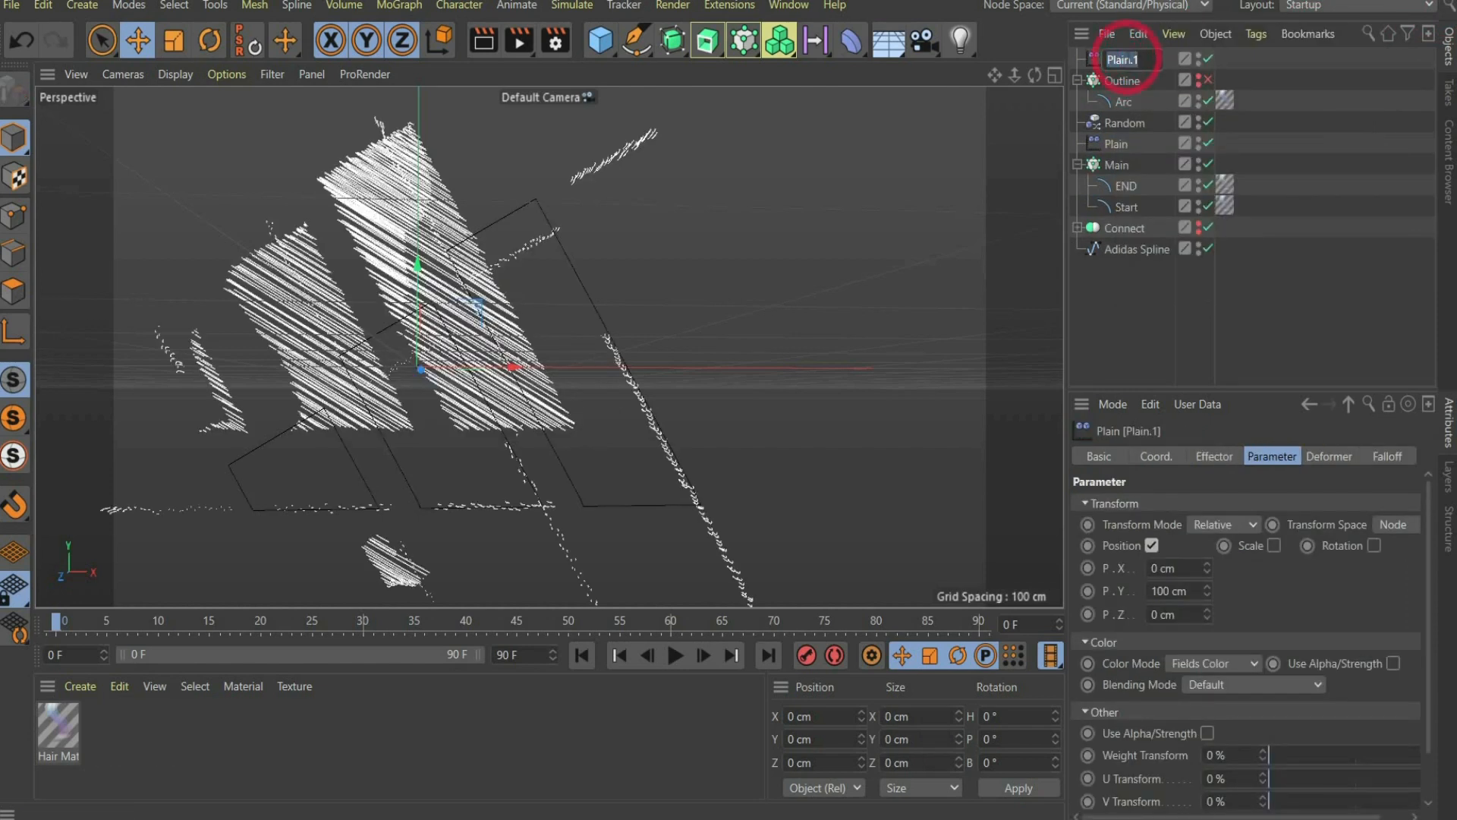
pyautogui.press('capslock')
pyautogui.write('A')
pyautogui.press('capslock')
pyautogui.write('nimation')
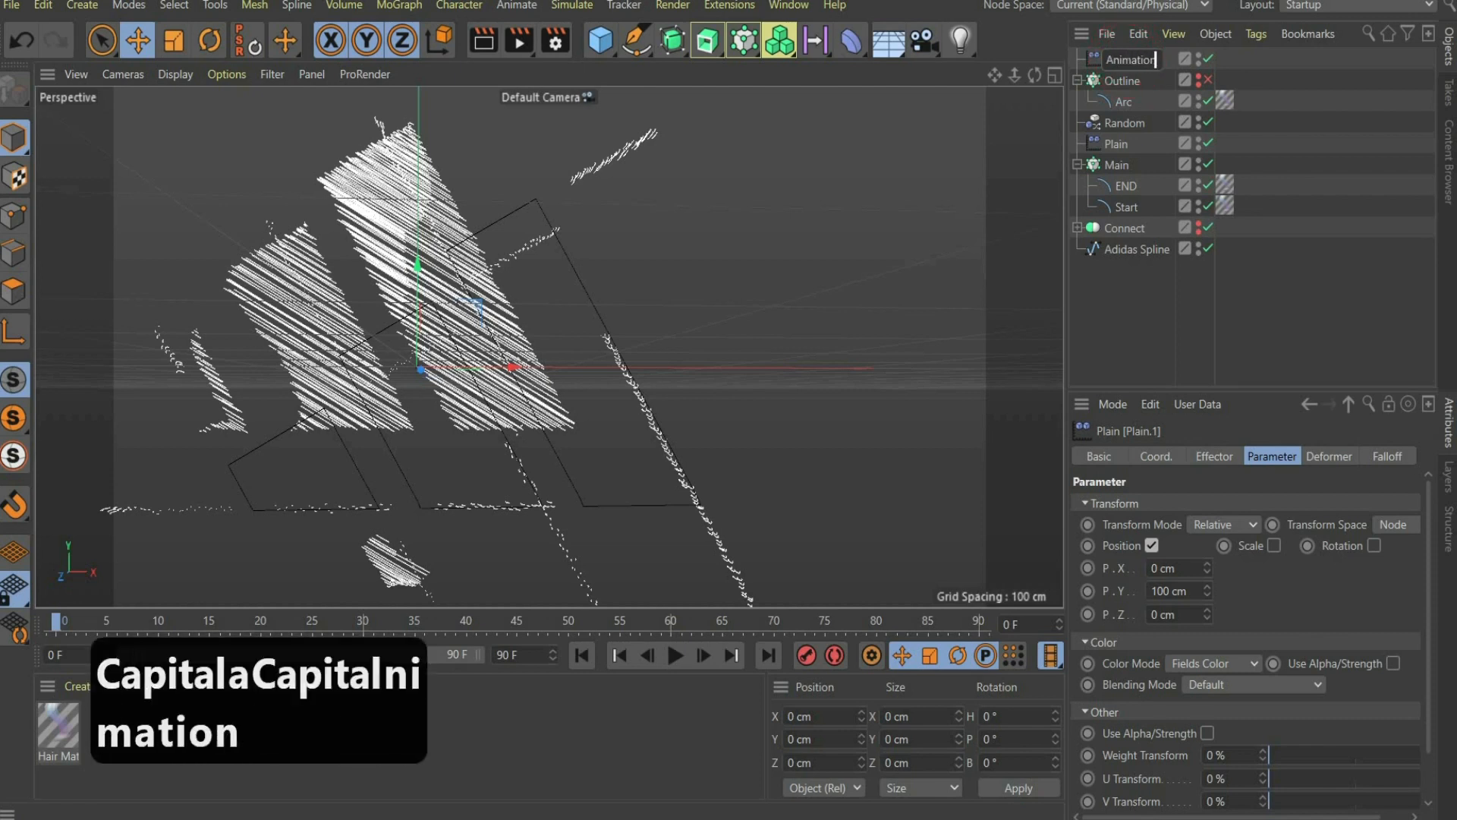
pyautogui.press('Return')
pyautogui.press('Return')
pyautogui.press('Return')
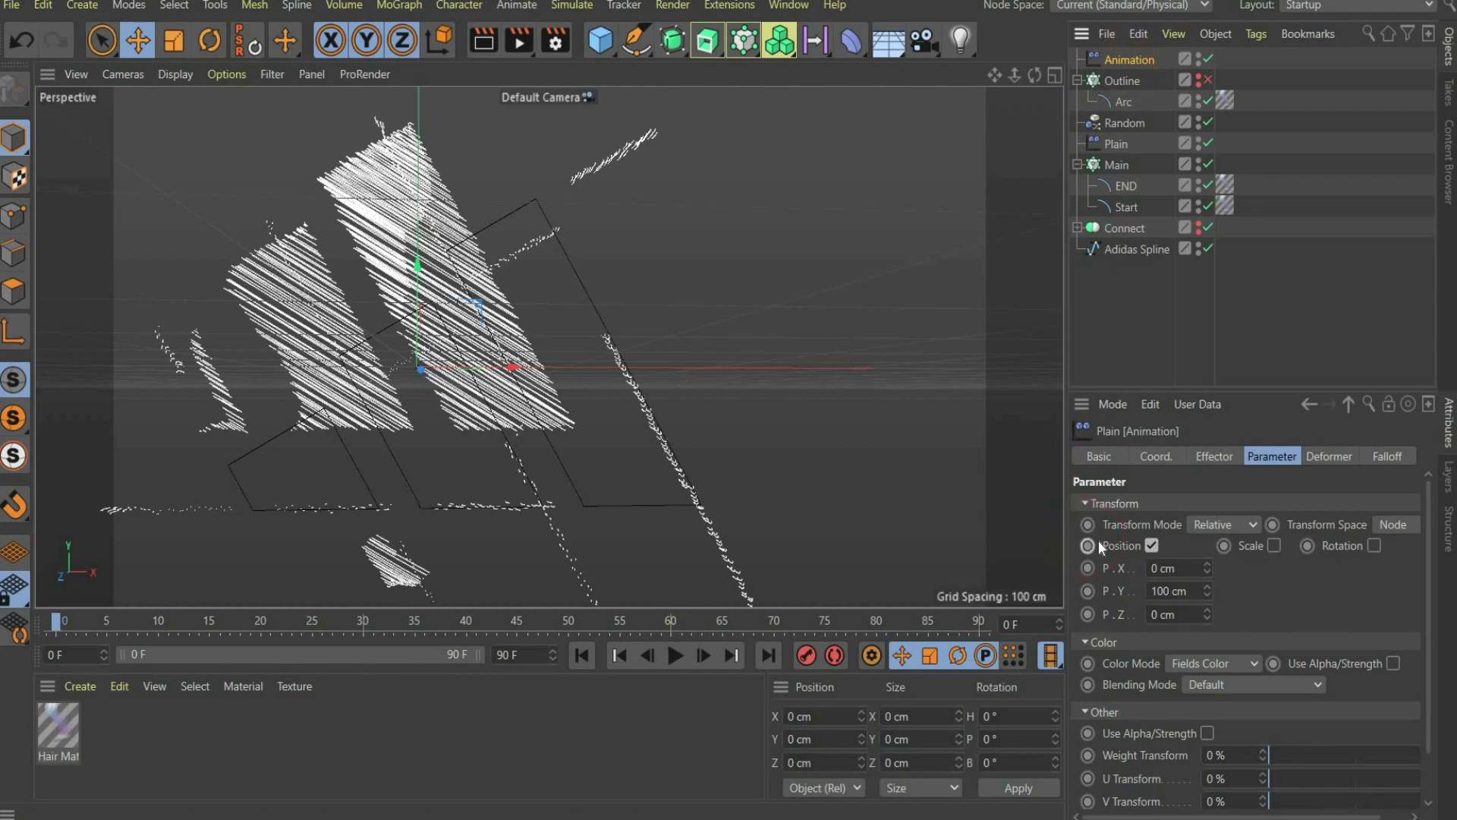
# Turn off Position on the Animation effector and set its Modify Clone to 100%.
pyautogui.click(1151, 546)
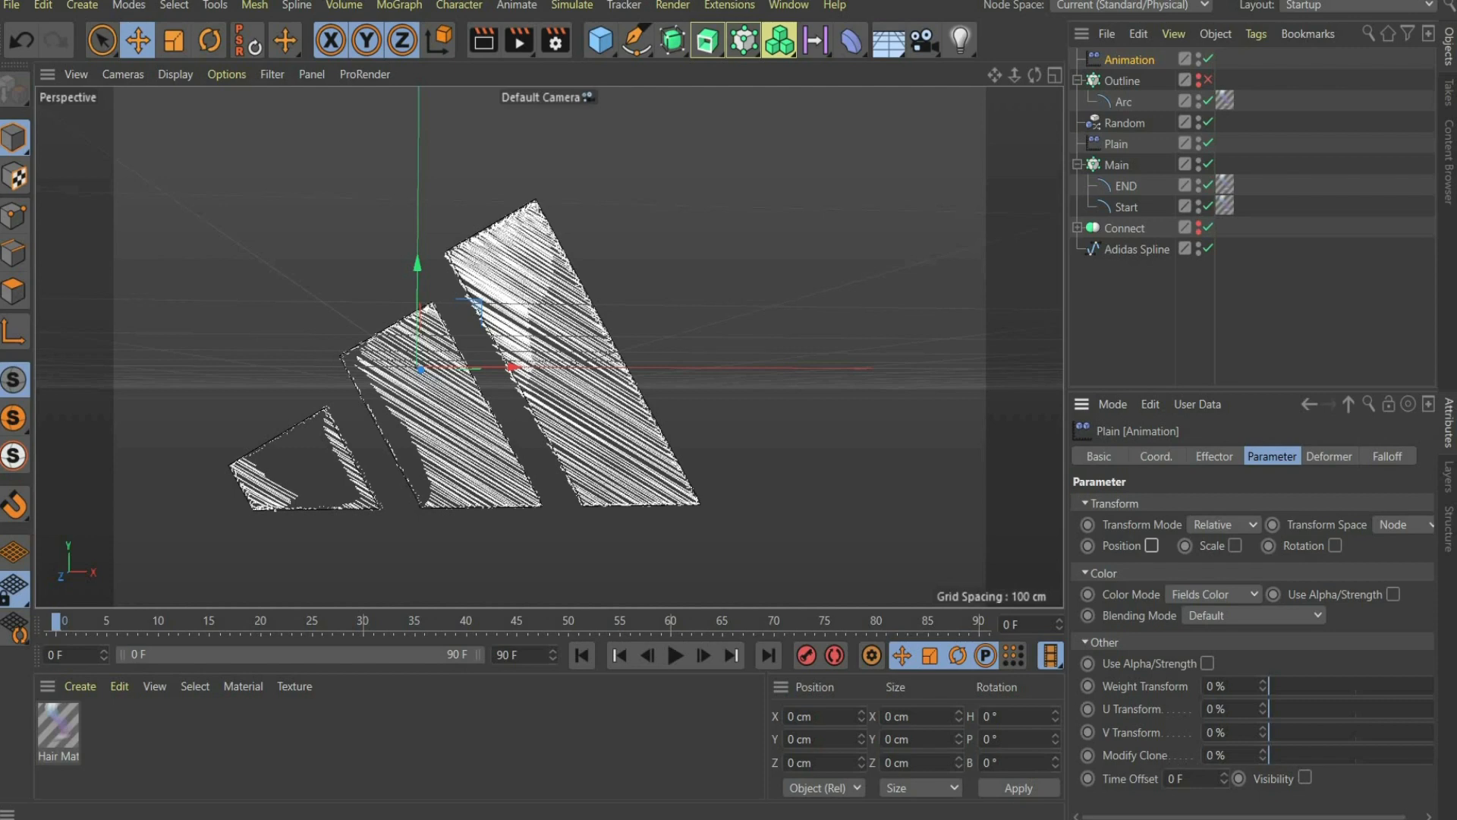
pyautogui.moveTo(1371, 748); pyautogui.dragTo(1439, 752)
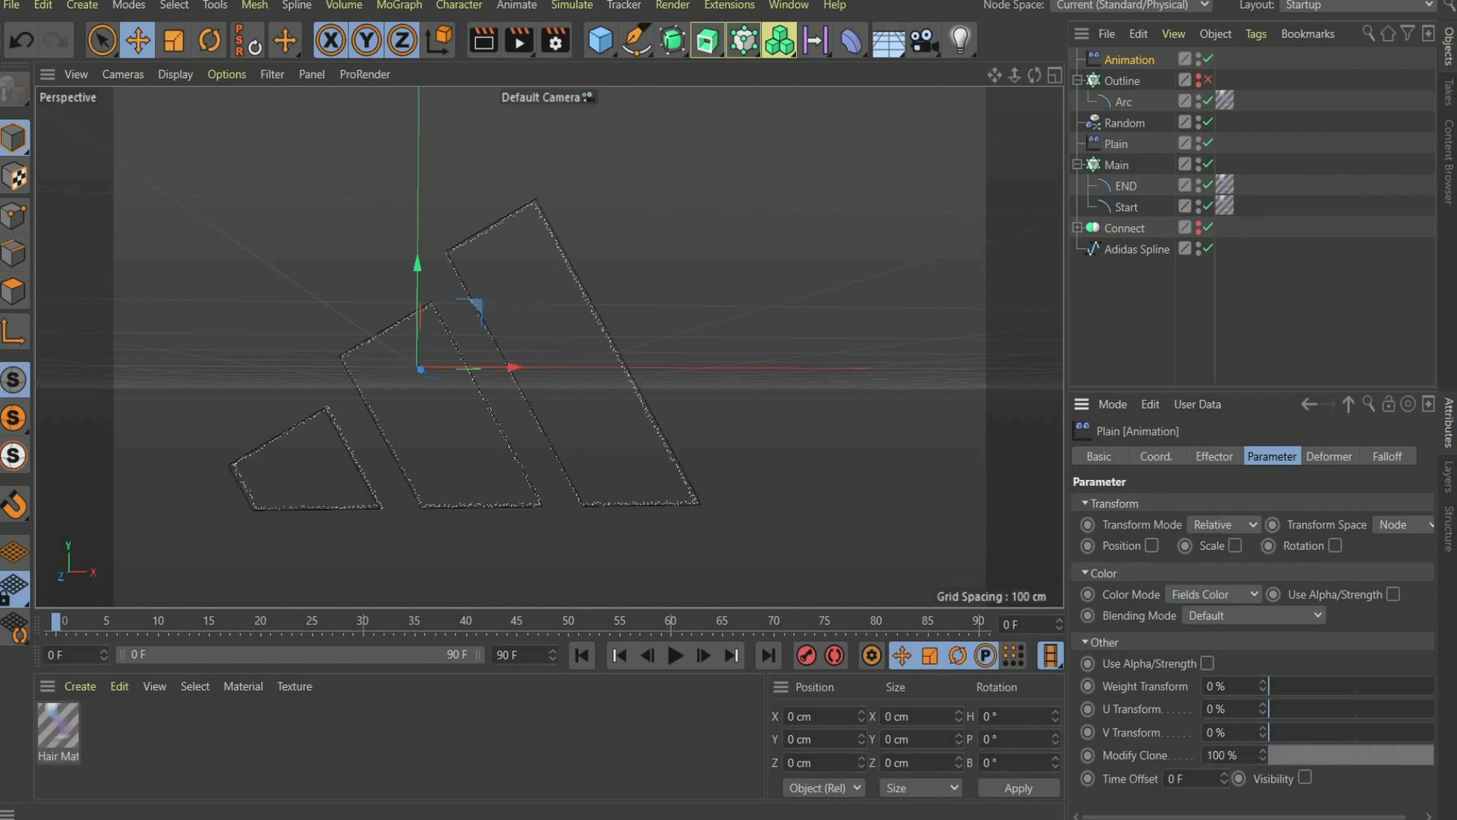
# Add a Linear Field to the Animation effector's falloff and resize it to a length of about 171 cm.
pyautogui.click(1386, 457)
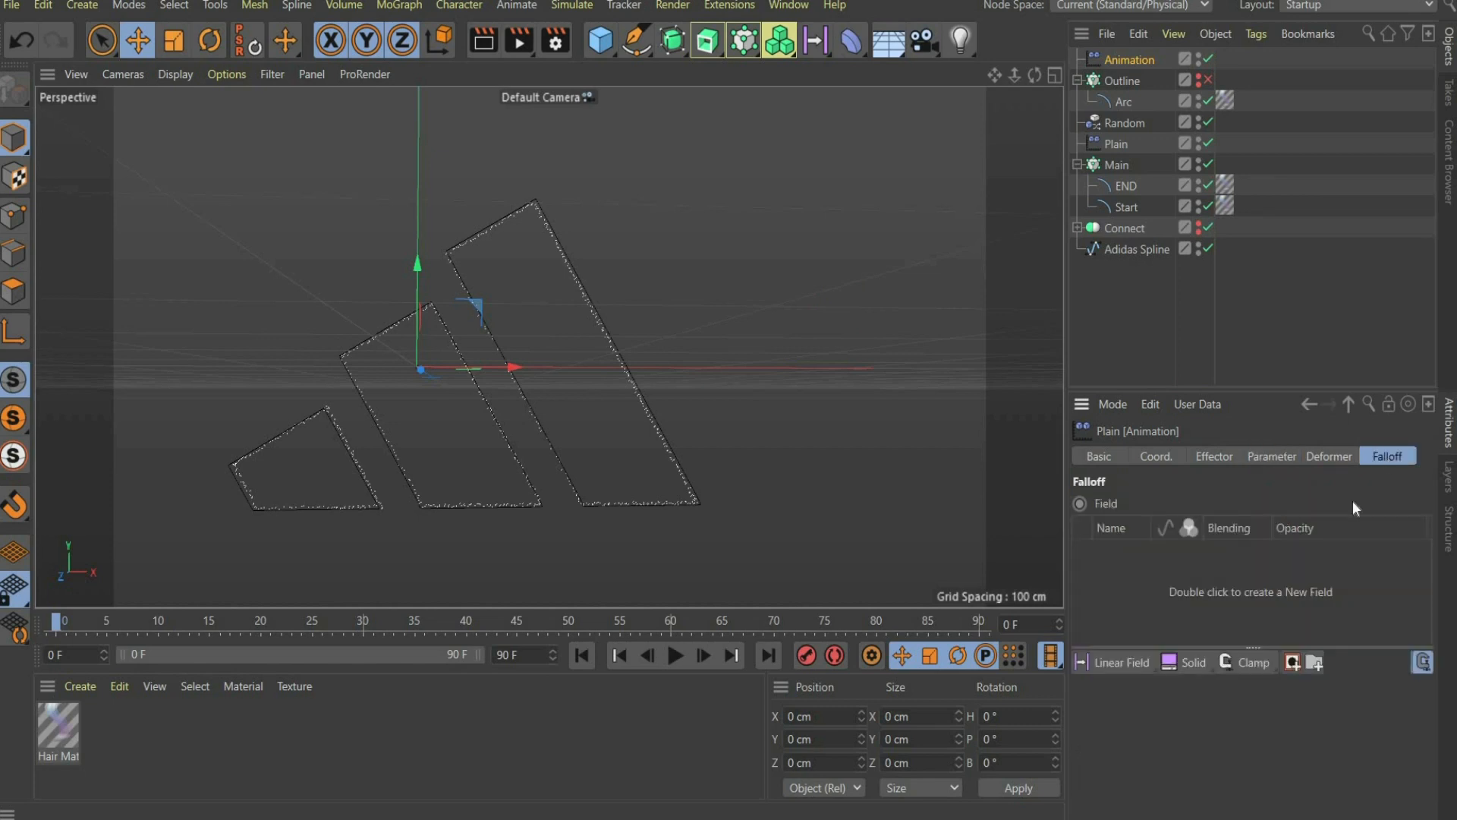
pyautogui.click(1117, 662)
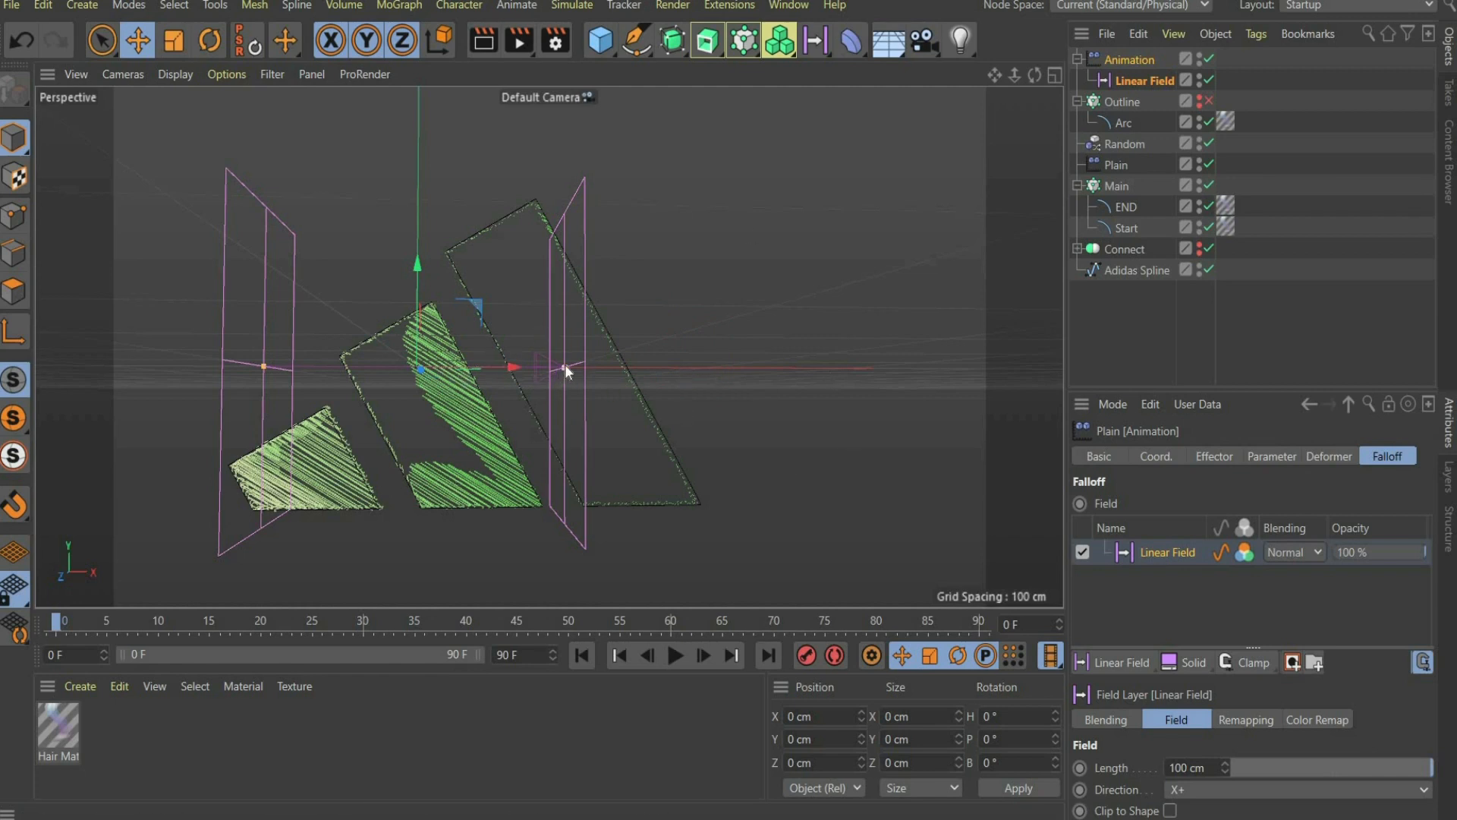
pyautogui.moveTo(565, 364); pyautogui.dragTo(735, 364)
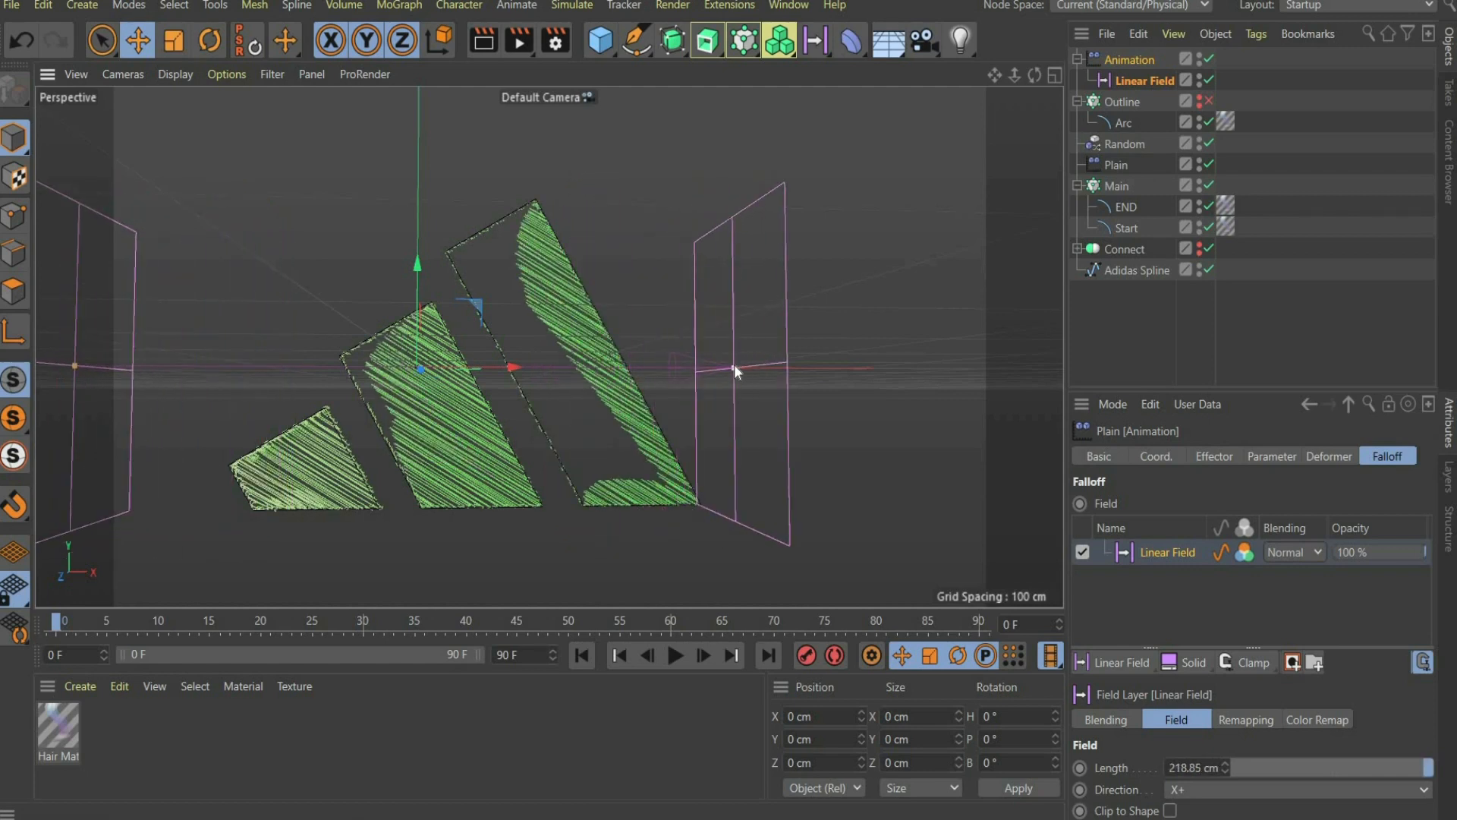
pyautogui.scroll(-4, 677, 367)
pyautogui.moveTo(612, 365); pyautogui.dragTo(651, 362)
pyautogui.moveTo(761, 368); pyautogui.dragTo(711, 368)
pyautogui.click(1129, 60)
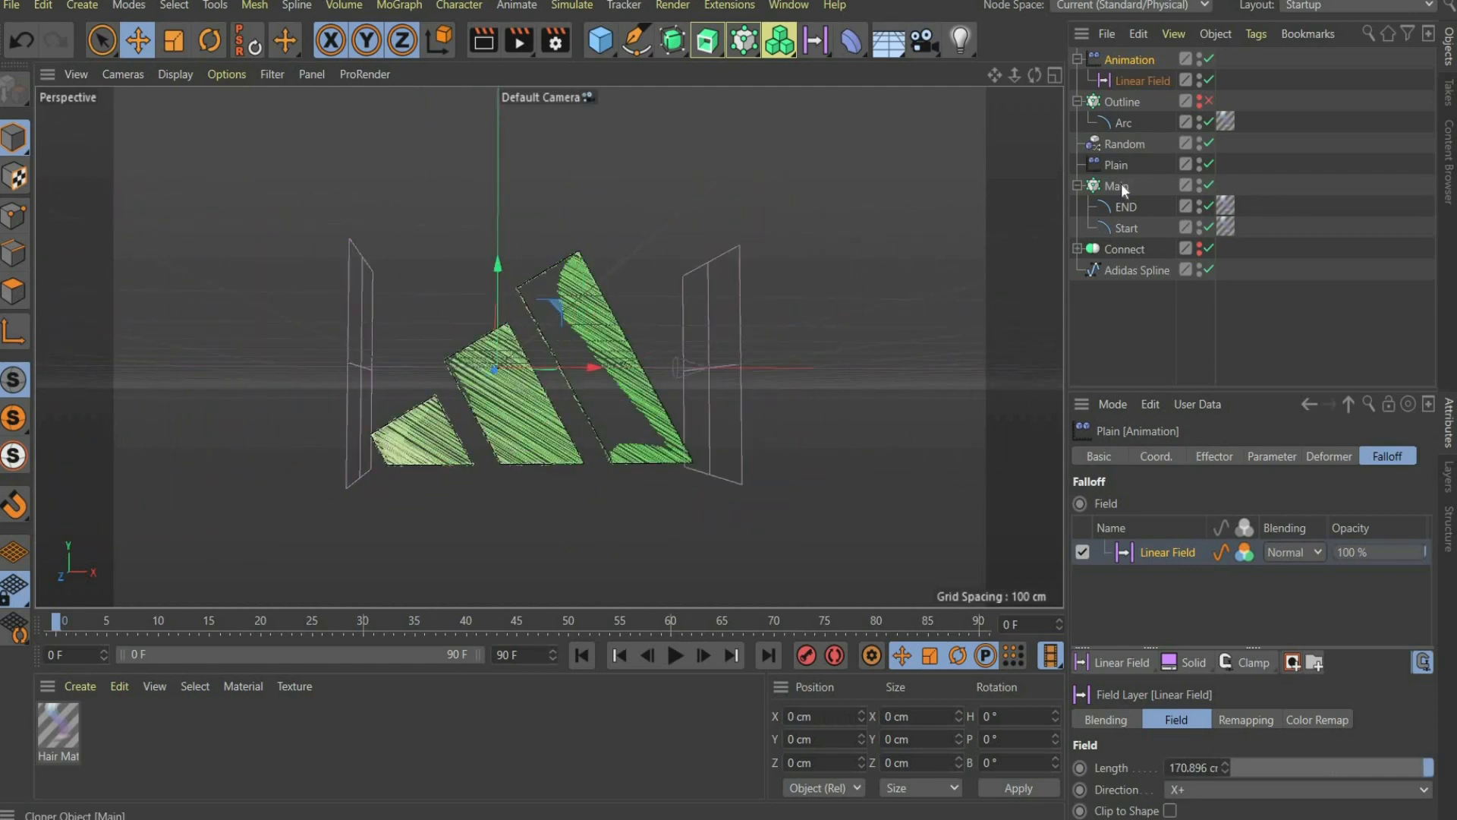
# Create a Null object and duplicate it.
pyautogui.click(597, 41)
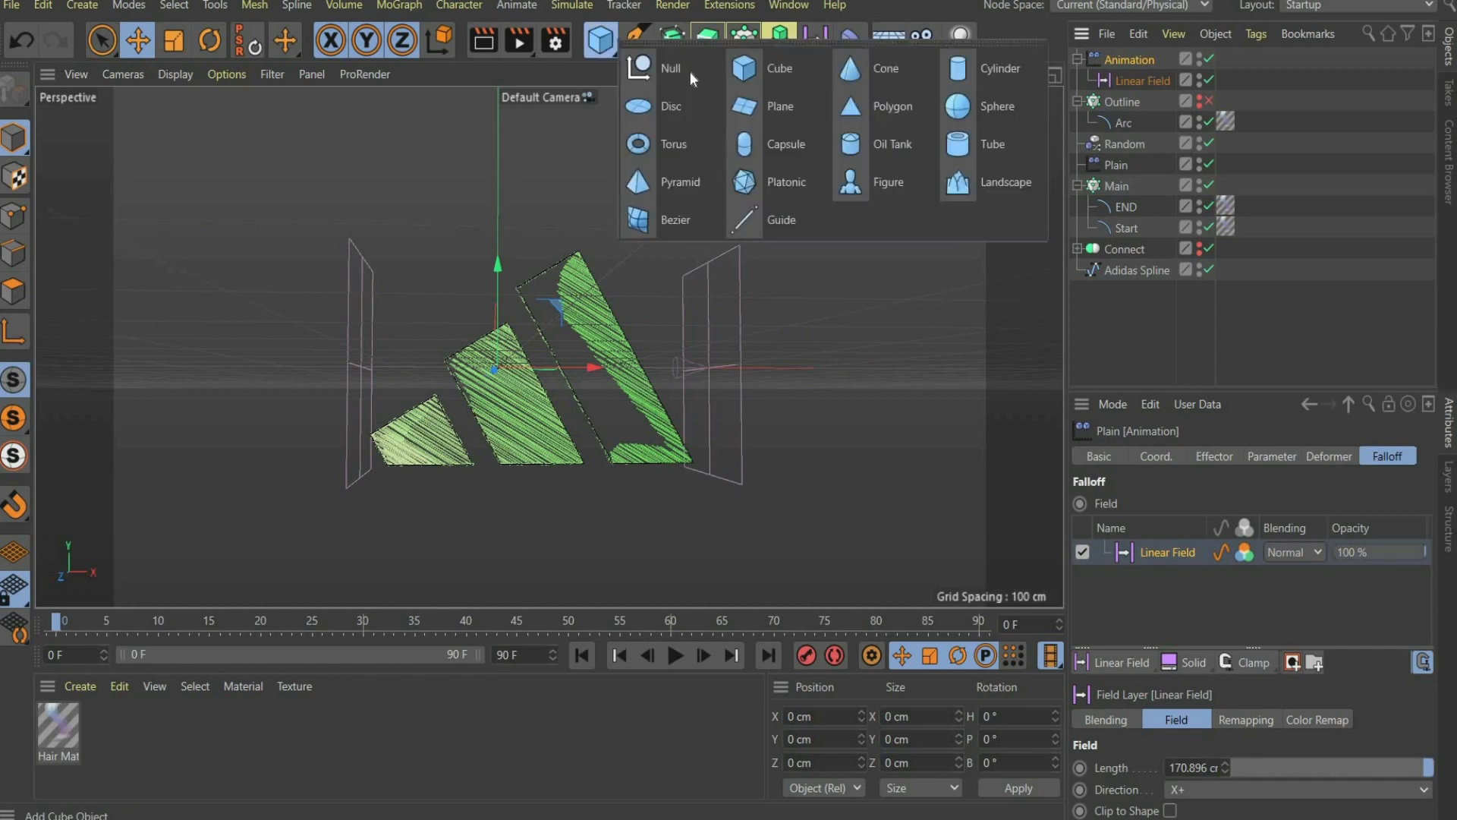
pyautogui.click(690, 72)
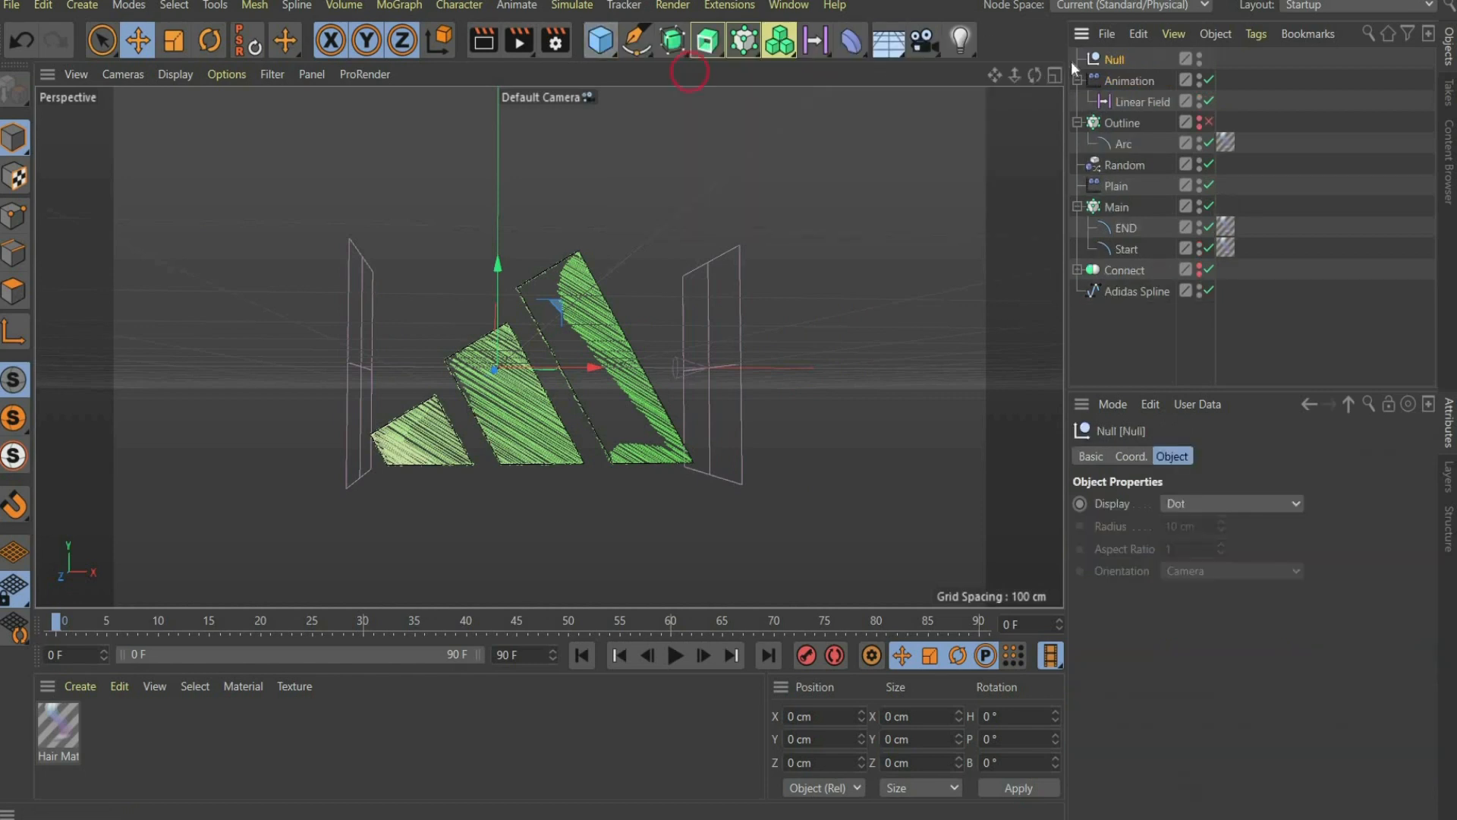
pyautogui.hotkey('ctrl', 'c')
pyautogui.hotkey('ctrl', 'v')
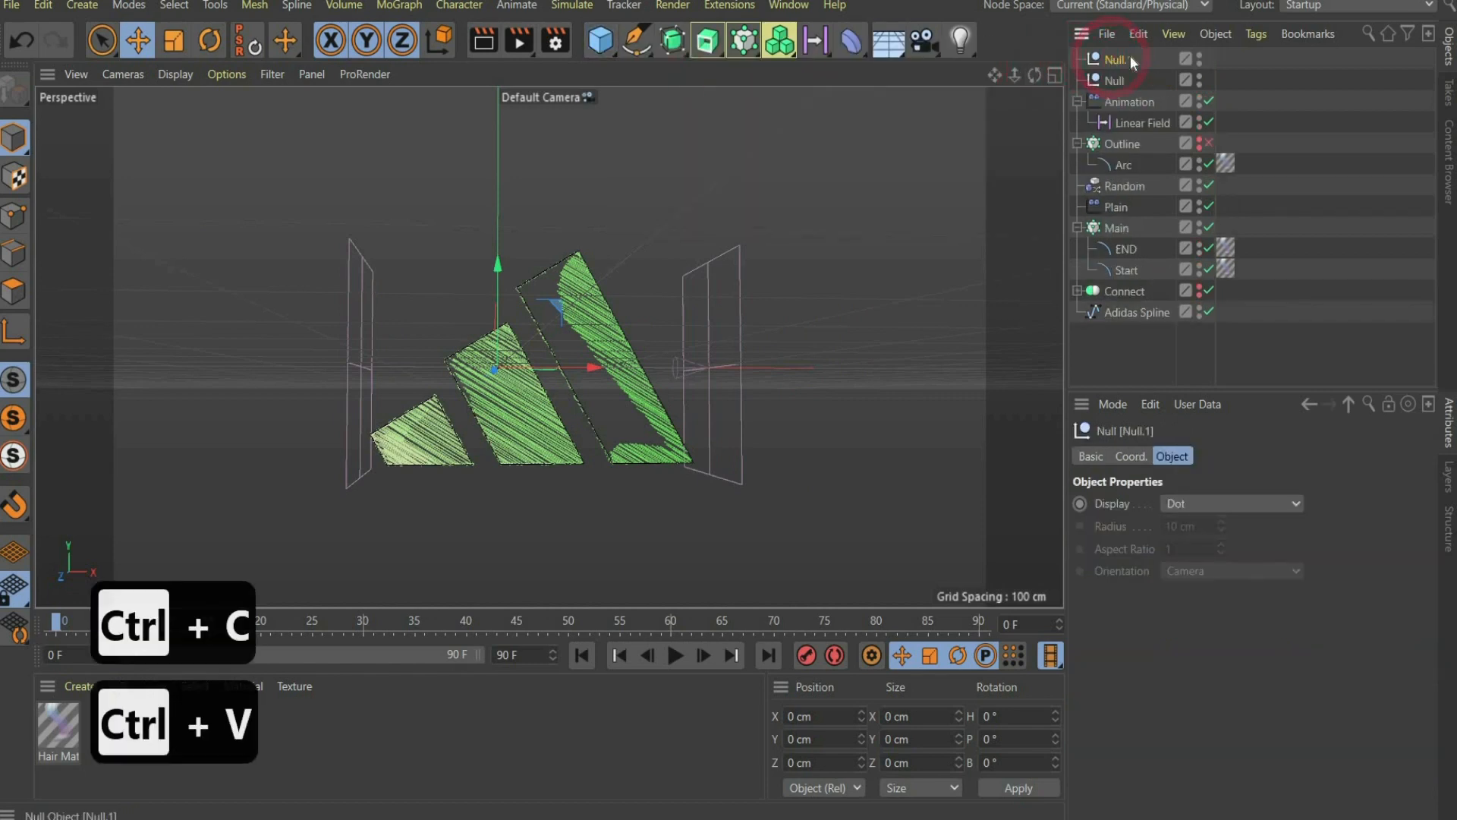
# Move both nulls into the Main Cloner and nest the END arc under one and the Start arc under the other.
pyautogui.moveTo(1116, 243)
pyautogui.mouseDown()
pyautogui.moveTo(1127, 258)
pyautogui.moveTo(1120, 240)
pyautogui.mouseUp()
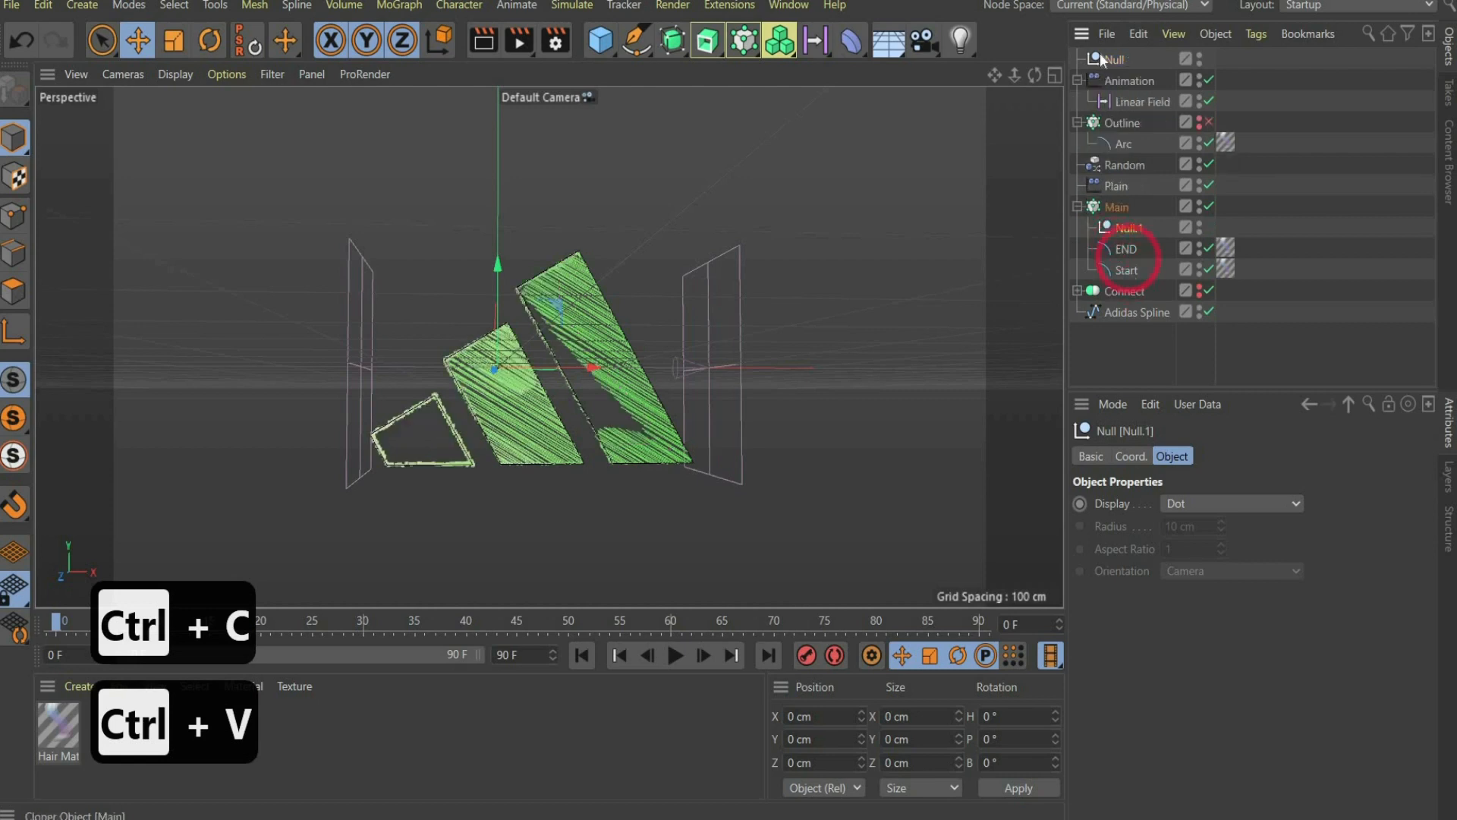
pyautogui.moveTo(1104, 57); pyautogui.dragTo(1131, 190)
pyautogui.moveTo(1128, 211); pyautogui.dragTo(1128, 211)
pyautogui.moveTo(1122, 270); pyautogui.dragTo(1123, 249)
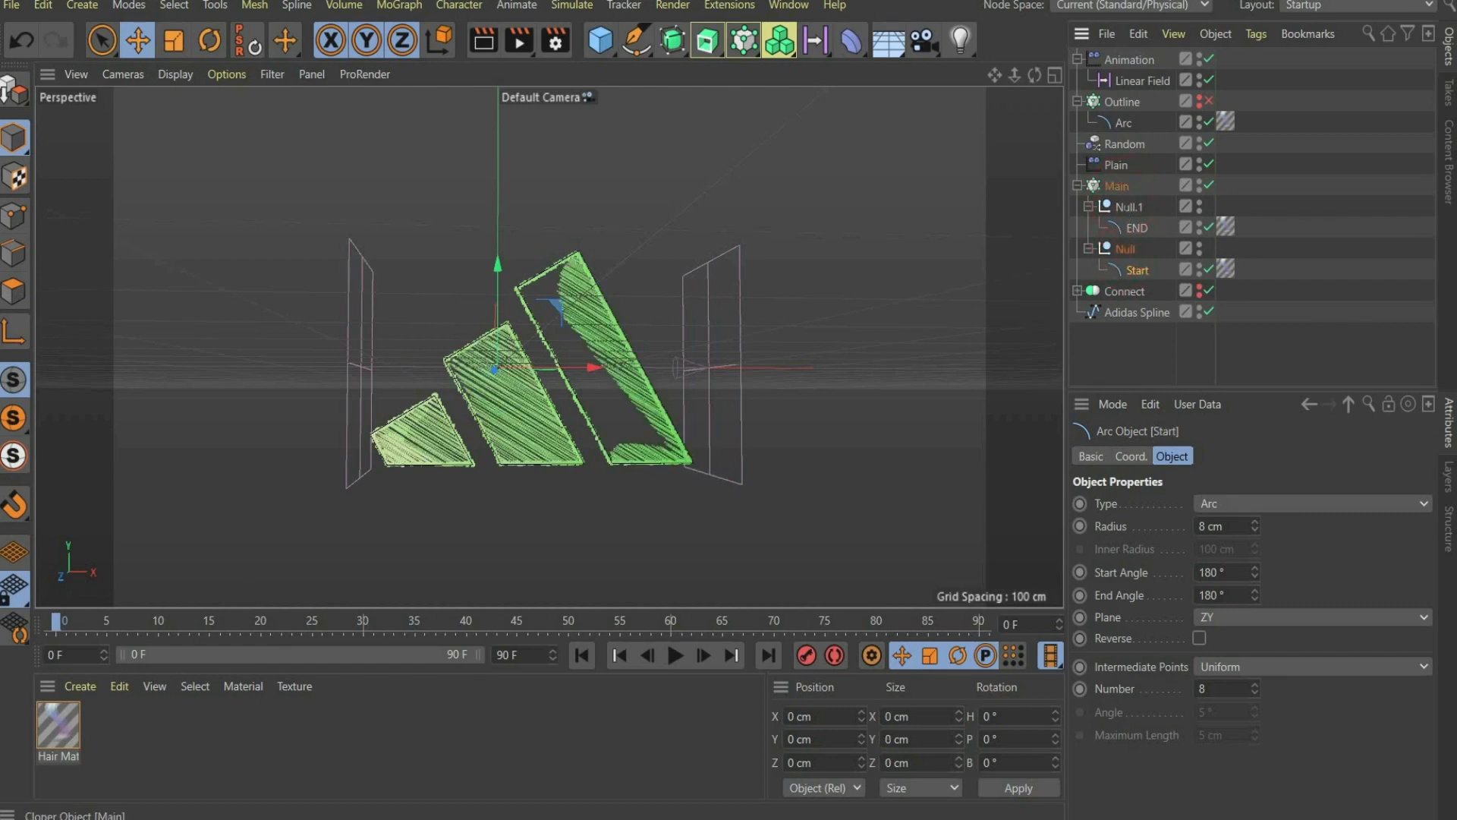
# Rename the null holding the END arc as End and the null holding the Start arc as Start.
pyautogui.doubleClick(1124, 207)
pyautogui.write('End')
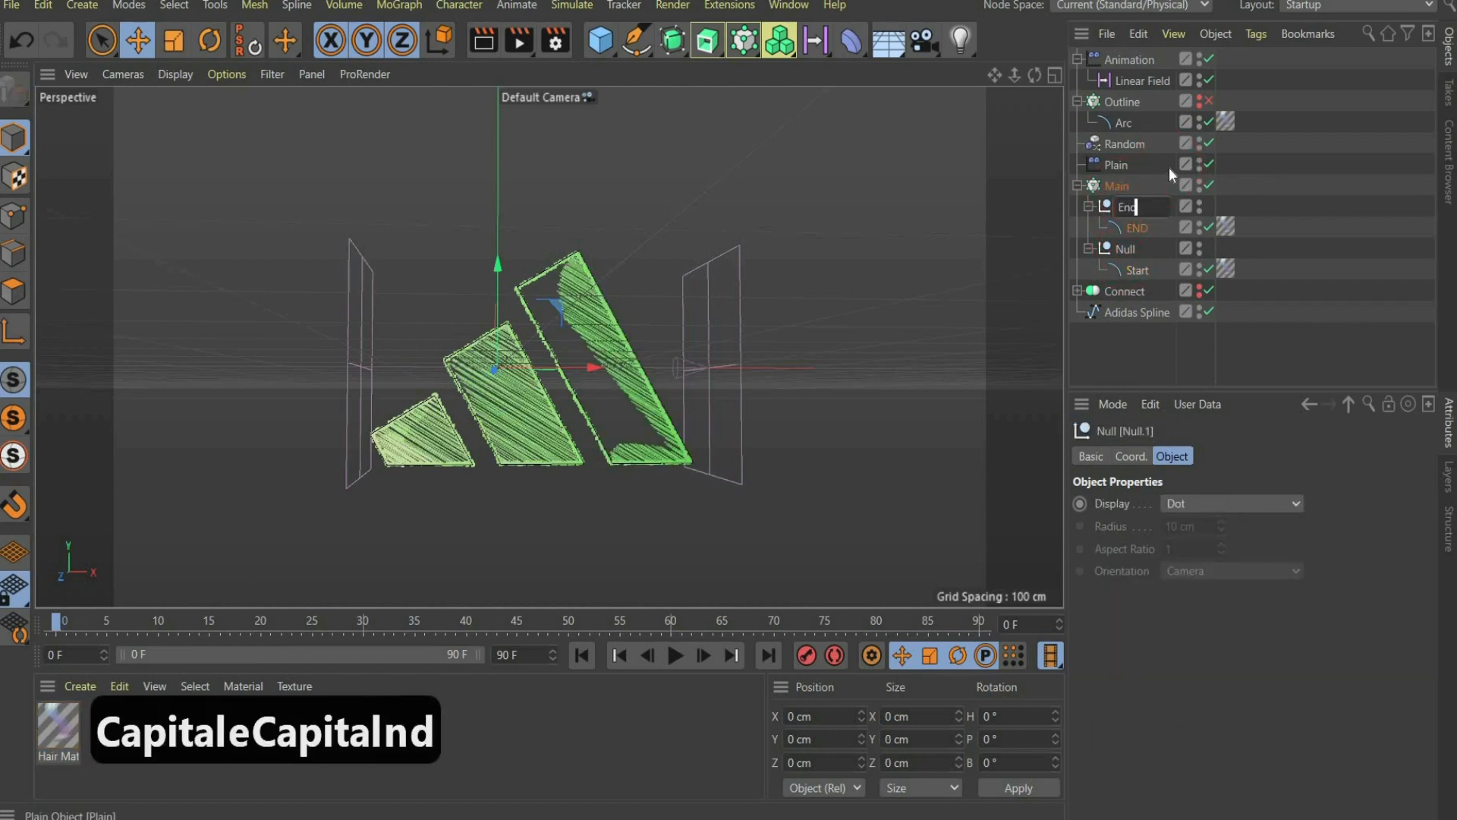
pyautogui.doubleClick(1127, 248)
pyautogui.write('Sta')
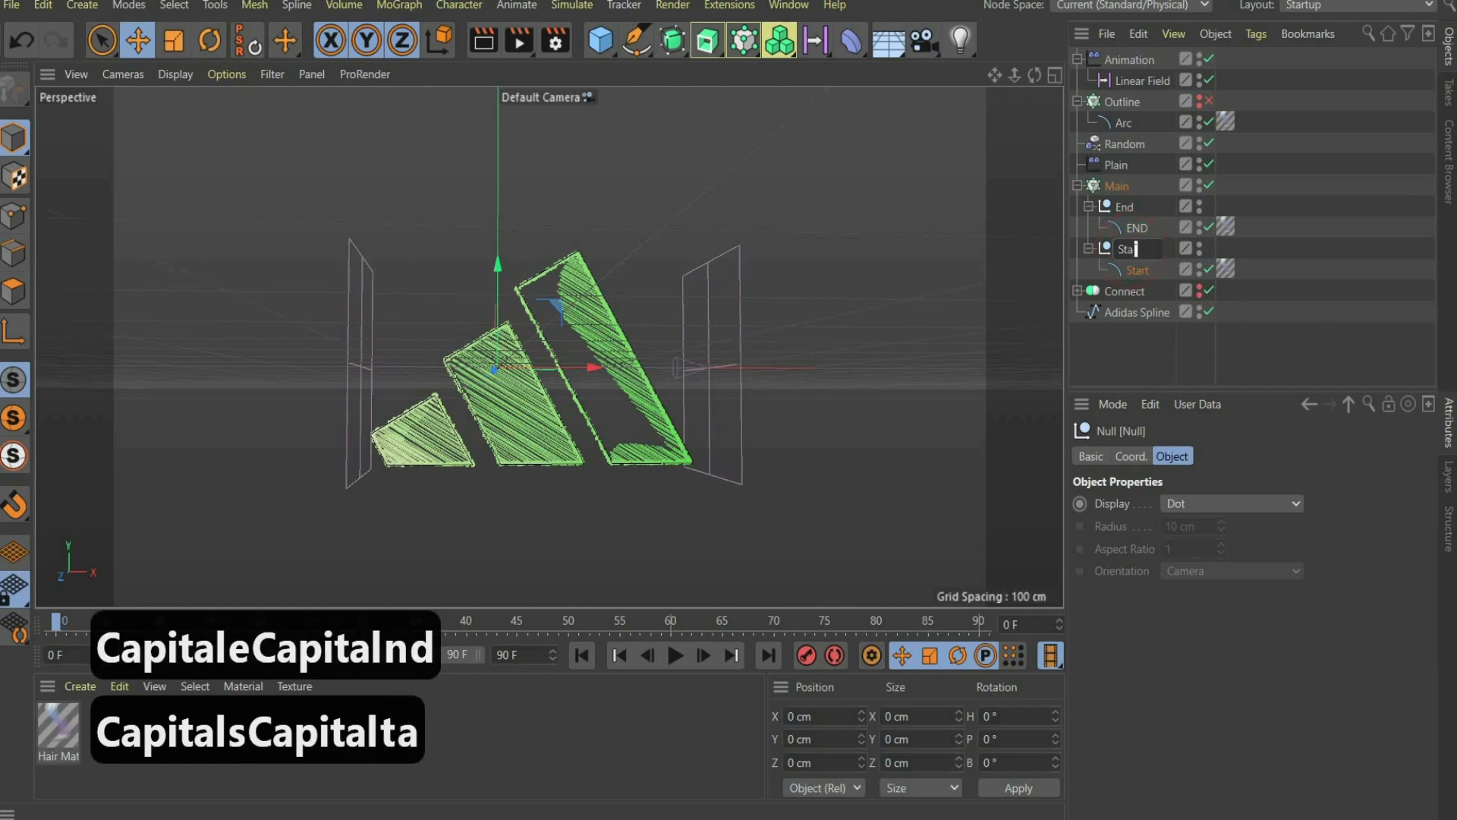
pyautogui.write('rt')
pyautogui.press('Return')
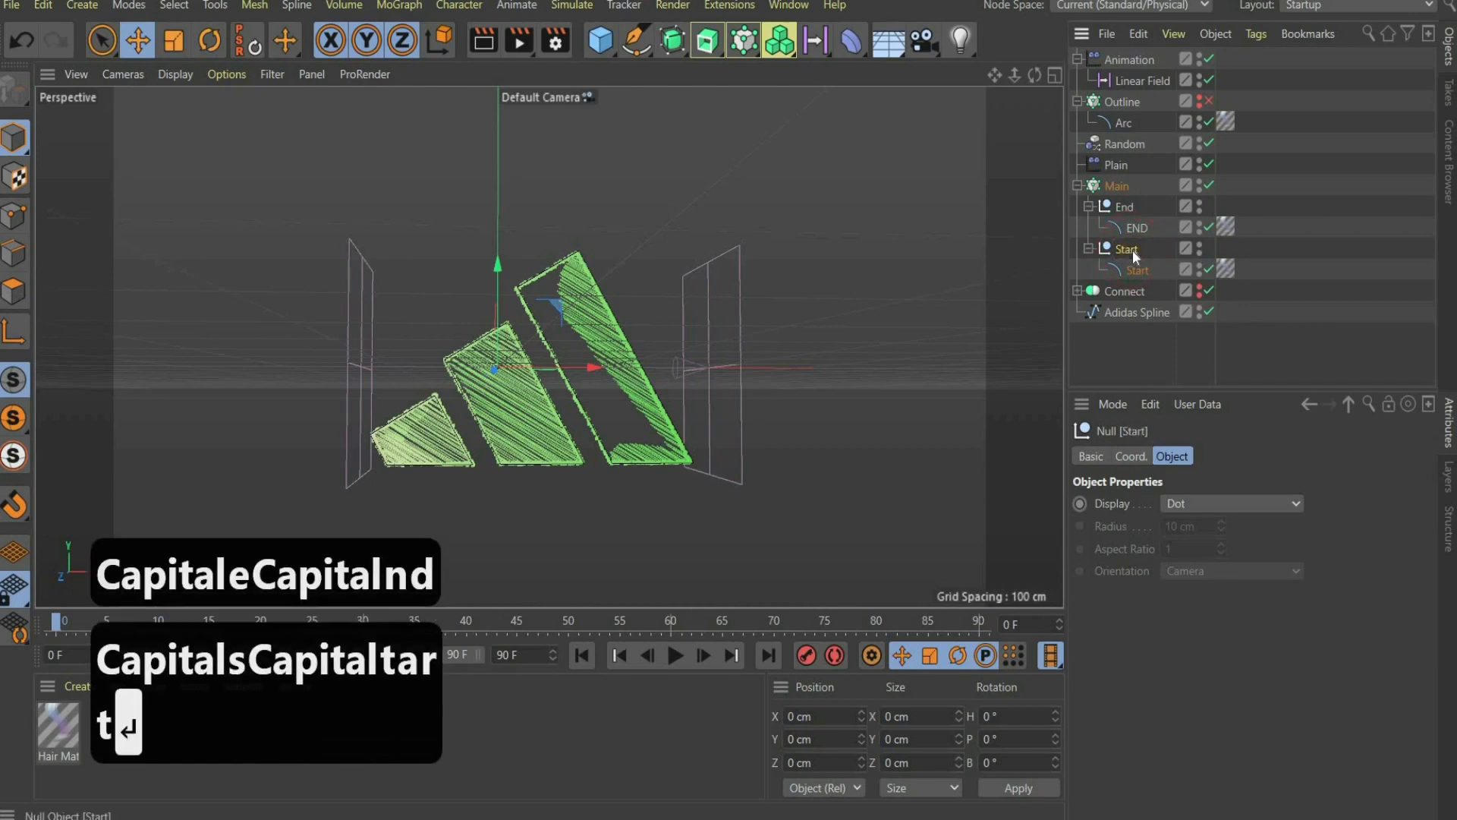
# Disable and re-enable the Main Cloner to refresh its clones.
pyautogui.click(1207, 186)
pyautogui.click(1207, 186)
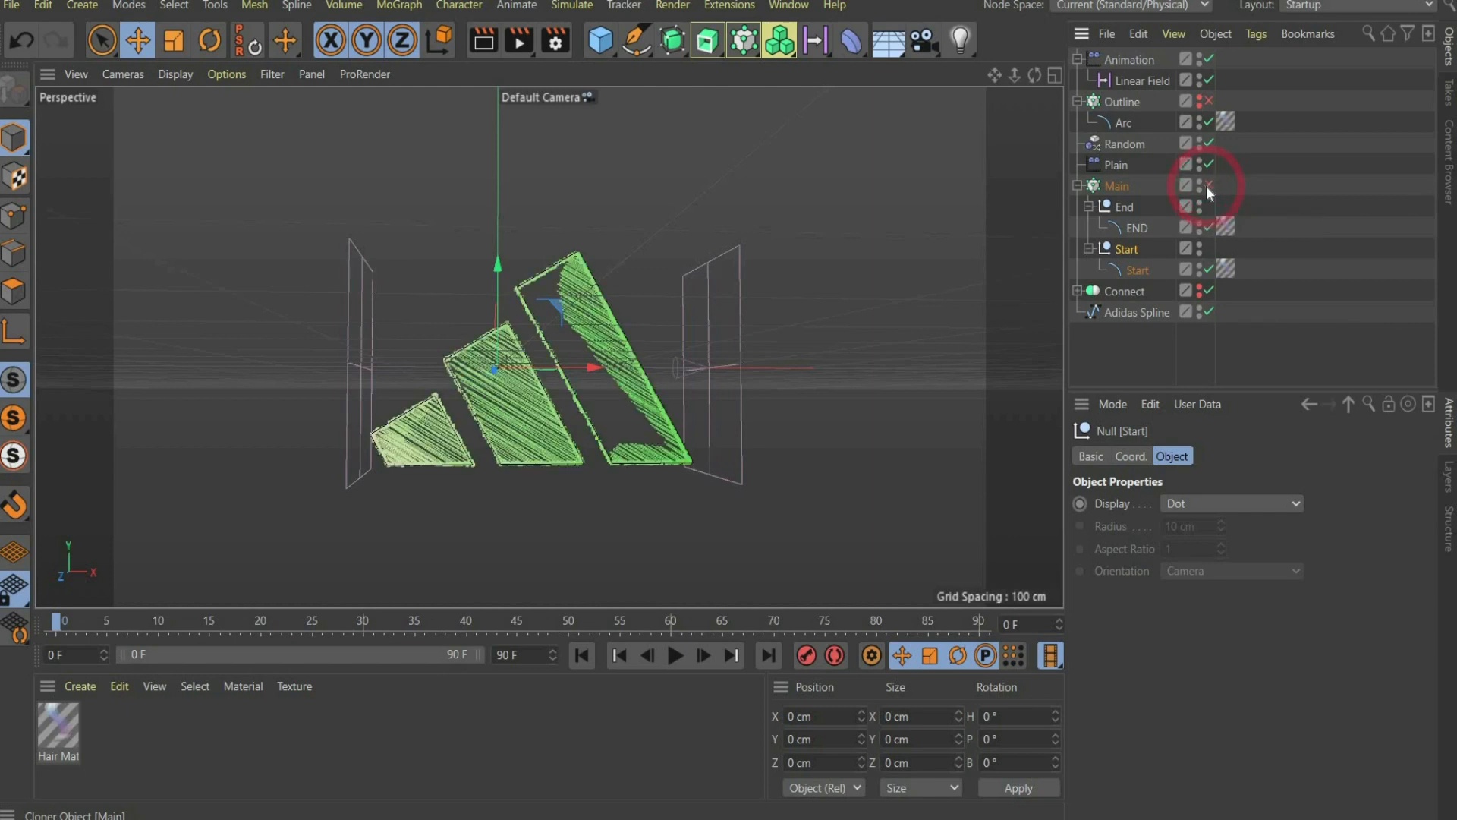
pyautogui.click(1207, 185)
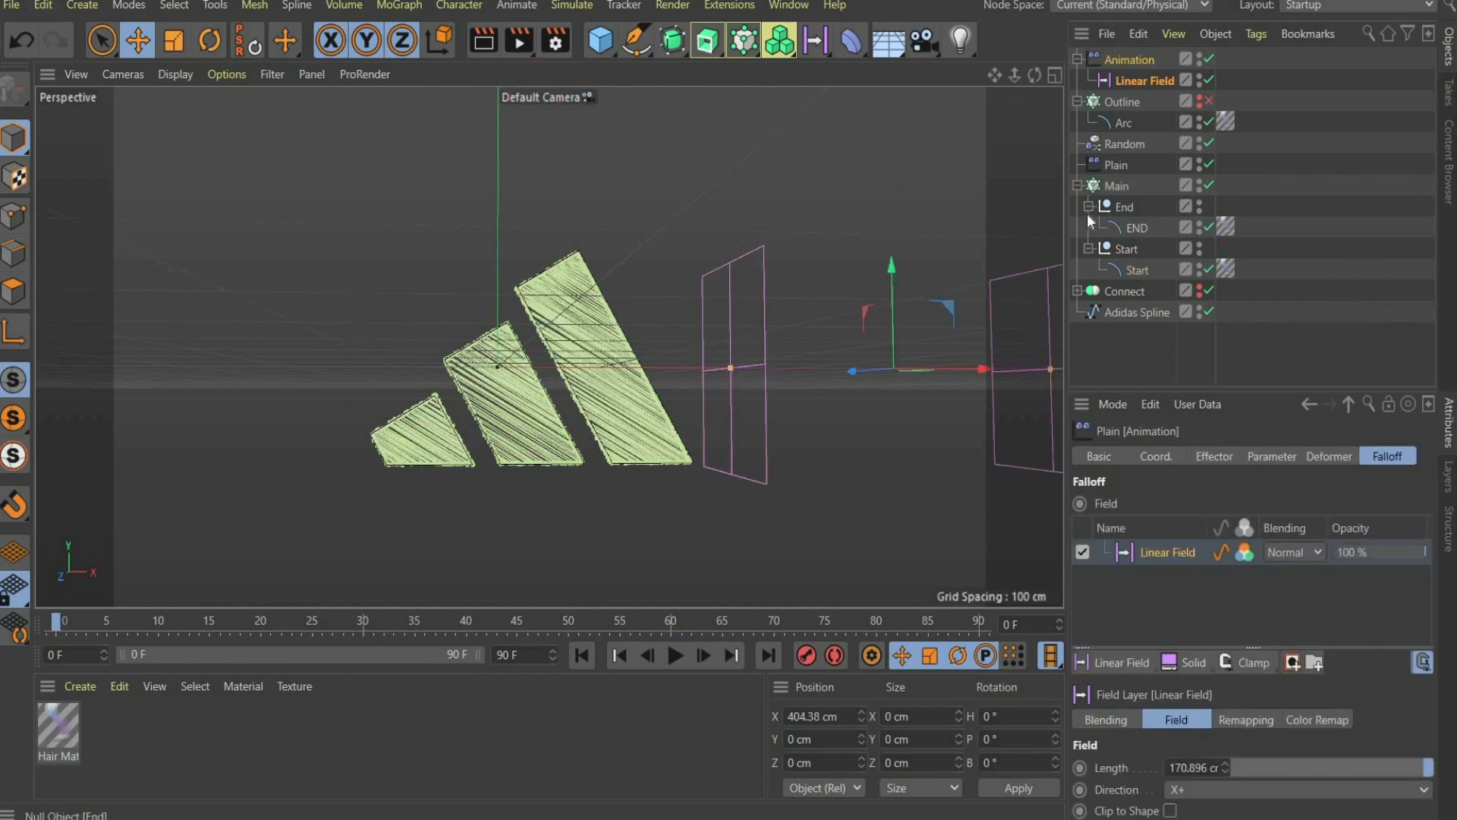
# Duplicate the Start null and place the copy inside the Main Cloner between the End and Start nulls.
pyautogui.click(1088, 210)
pyautogui.click(1088, 227)
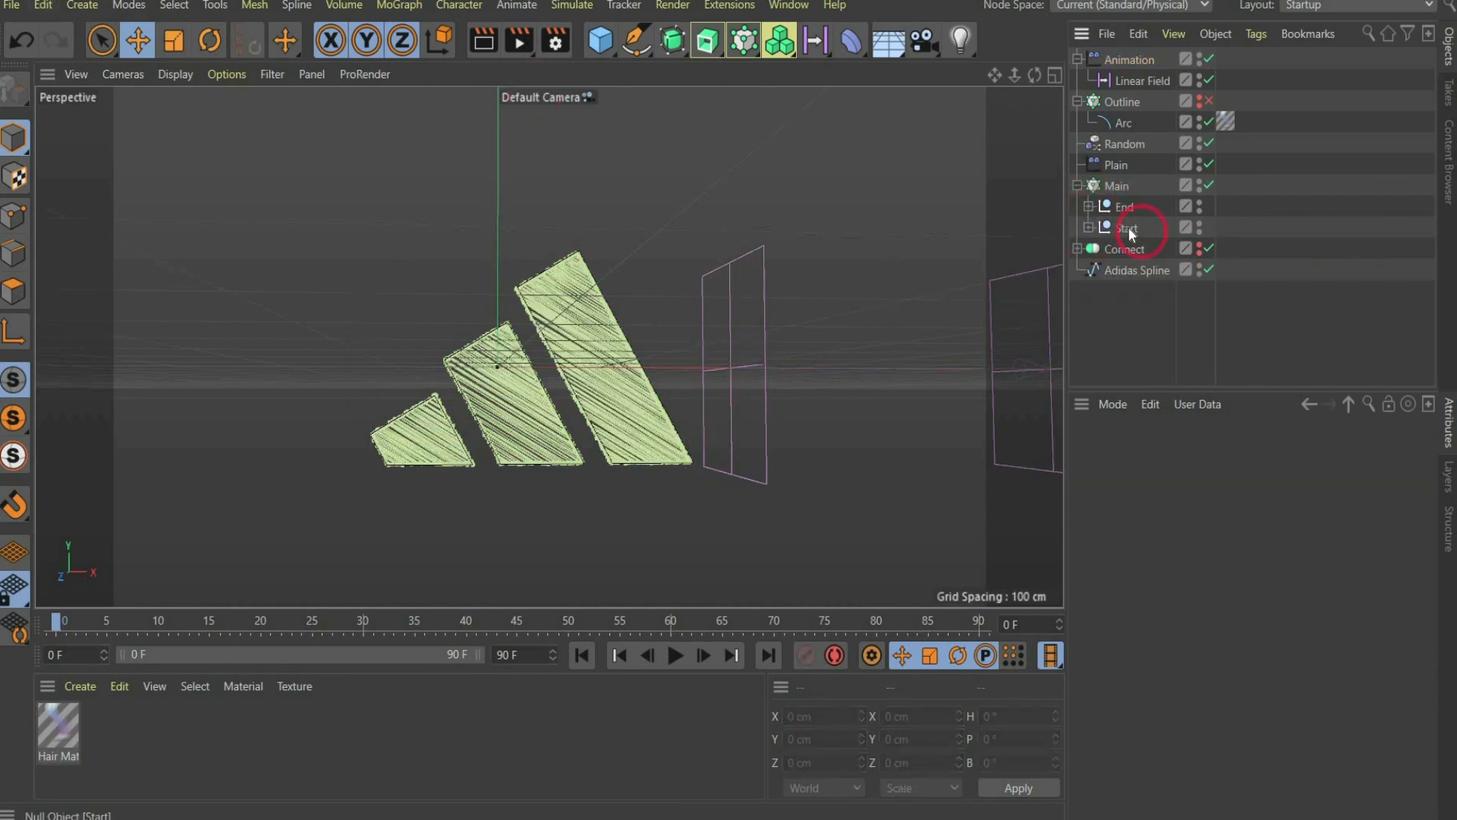
pyautogui.click(1128, 227)
pyautogui.hotkey('ctrl', 'c')
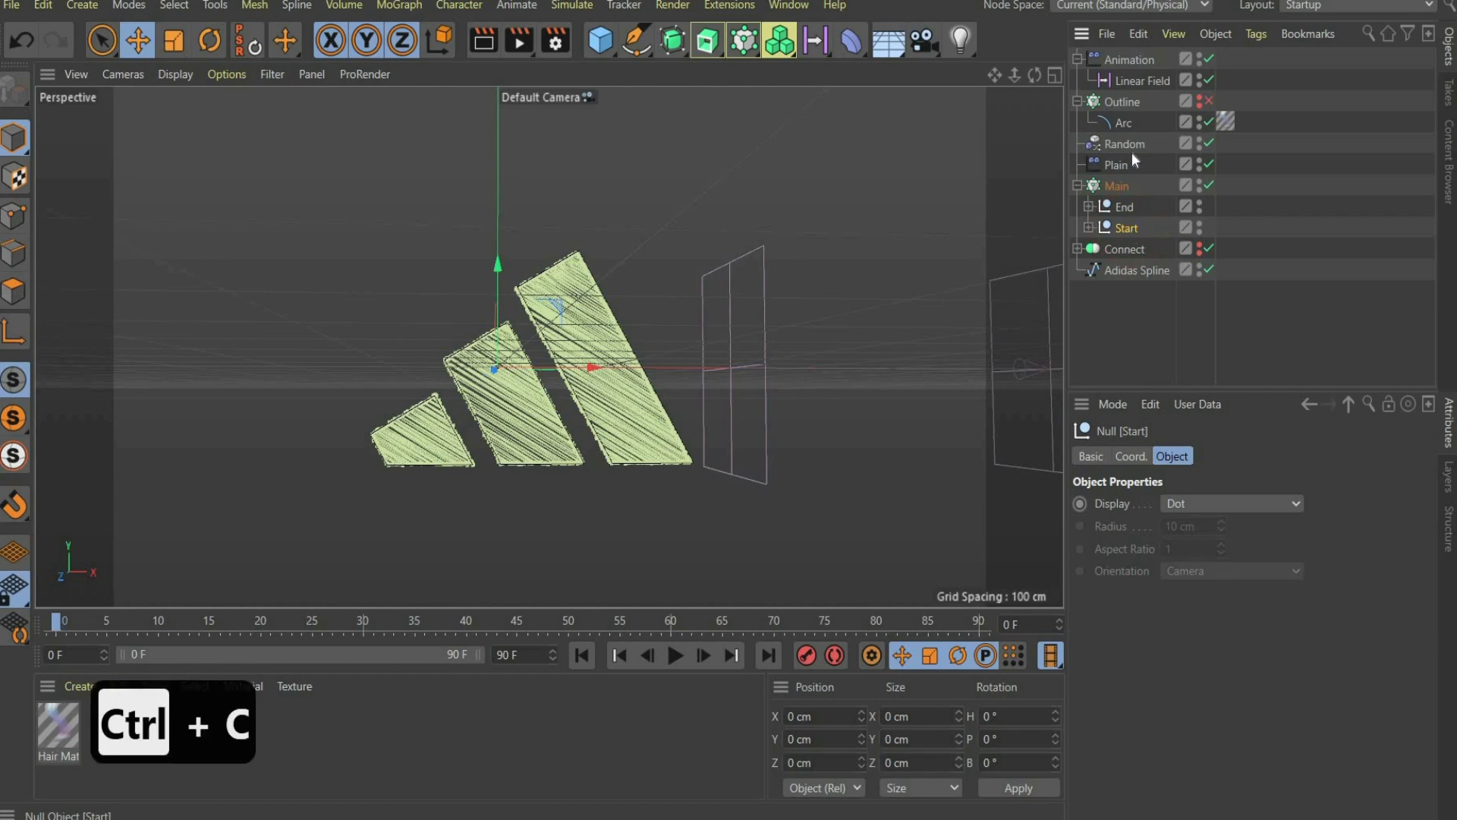
pyautogui.hotkey('ctrl', 'v')
pyautogui.moveTo(1116, 59); pyautogui.dragTo(1134, 239)
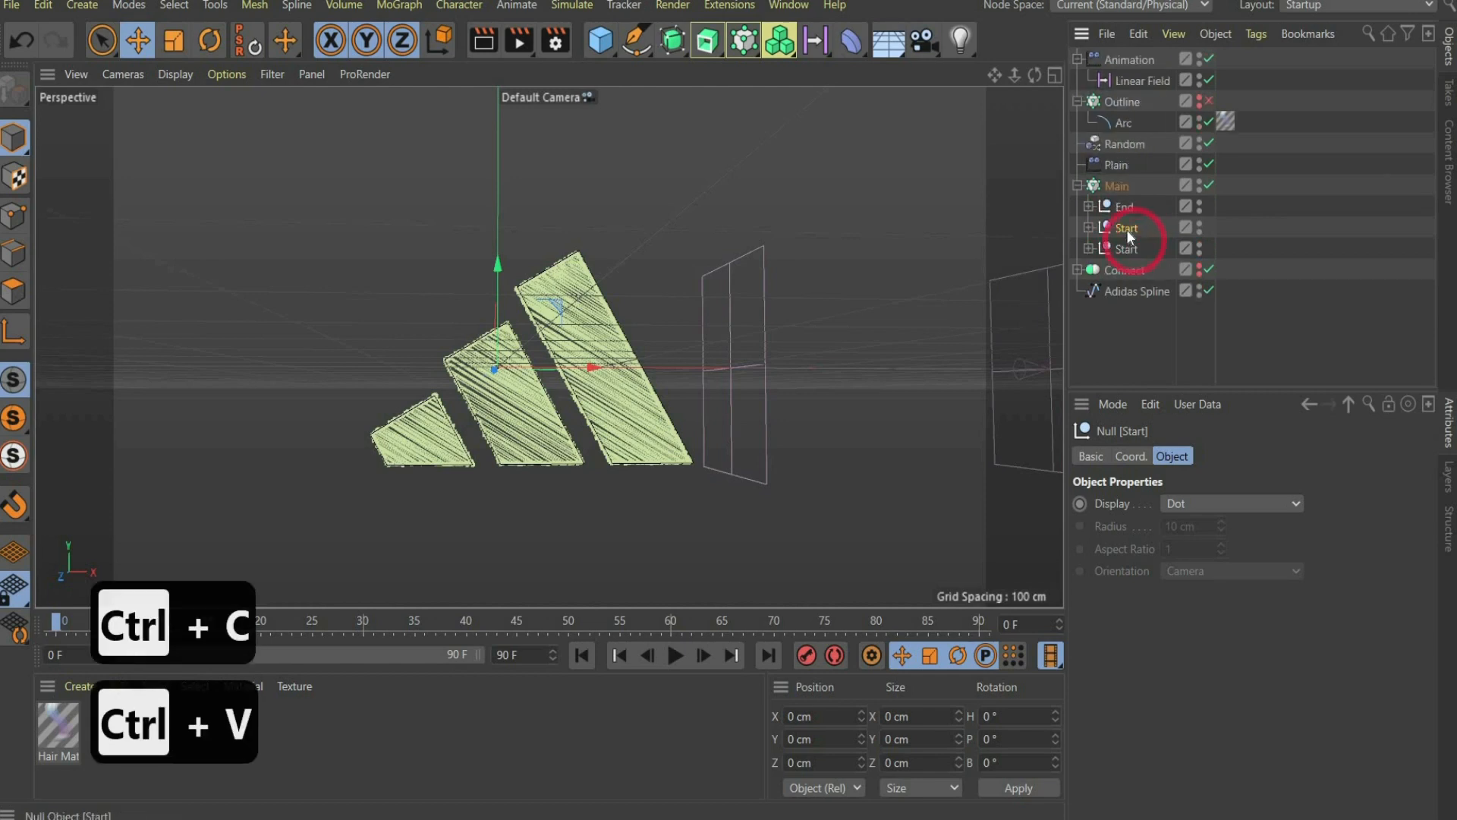
# Rename the duplicated Start null in the Main Cloner as Start B.
pyautogui.doubleClick(1126, 229)
pyautogui.click(1163, 228)
pyautogui.write('B')
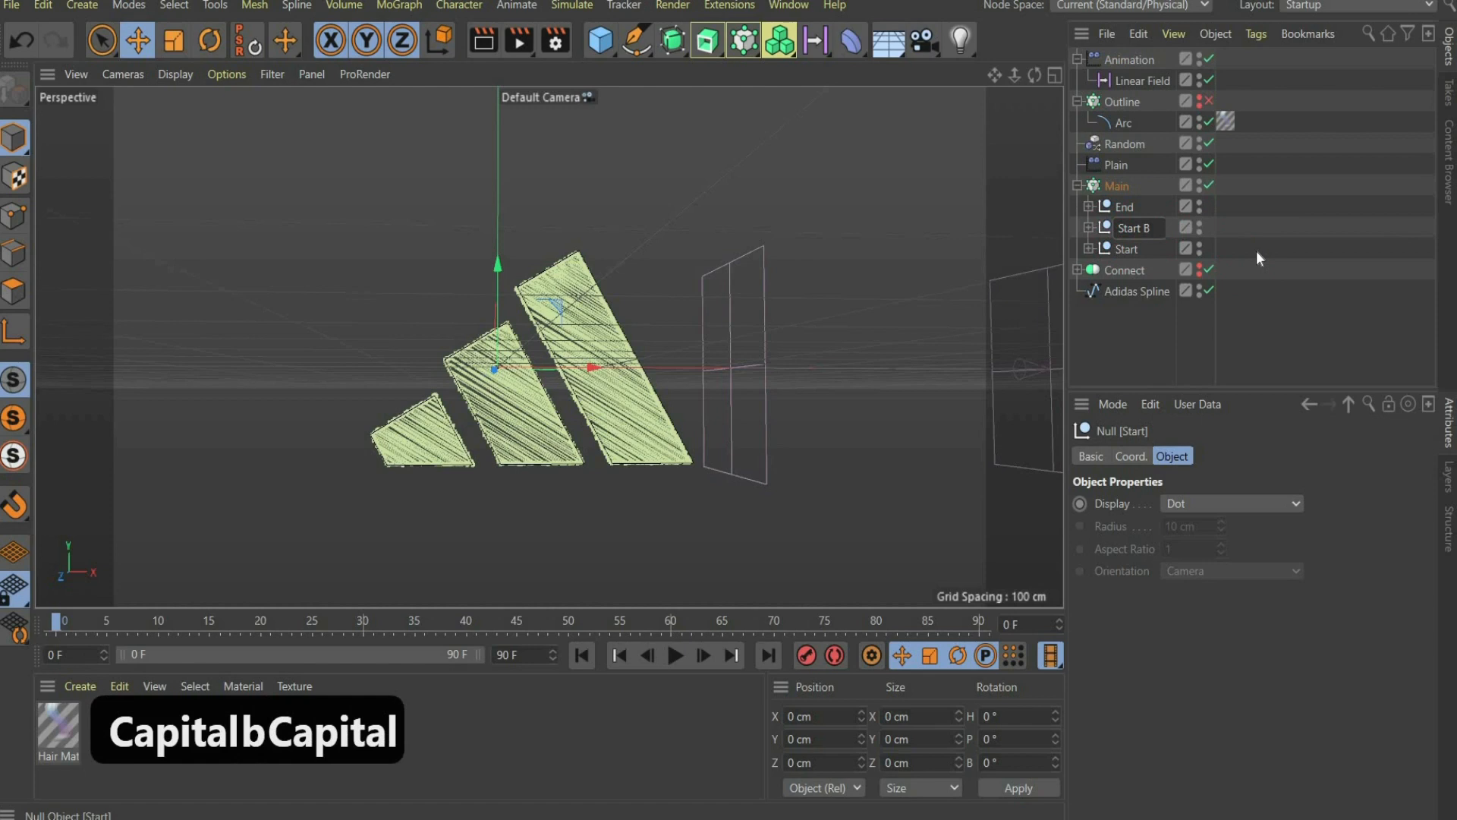
pyautogui.press('Return')
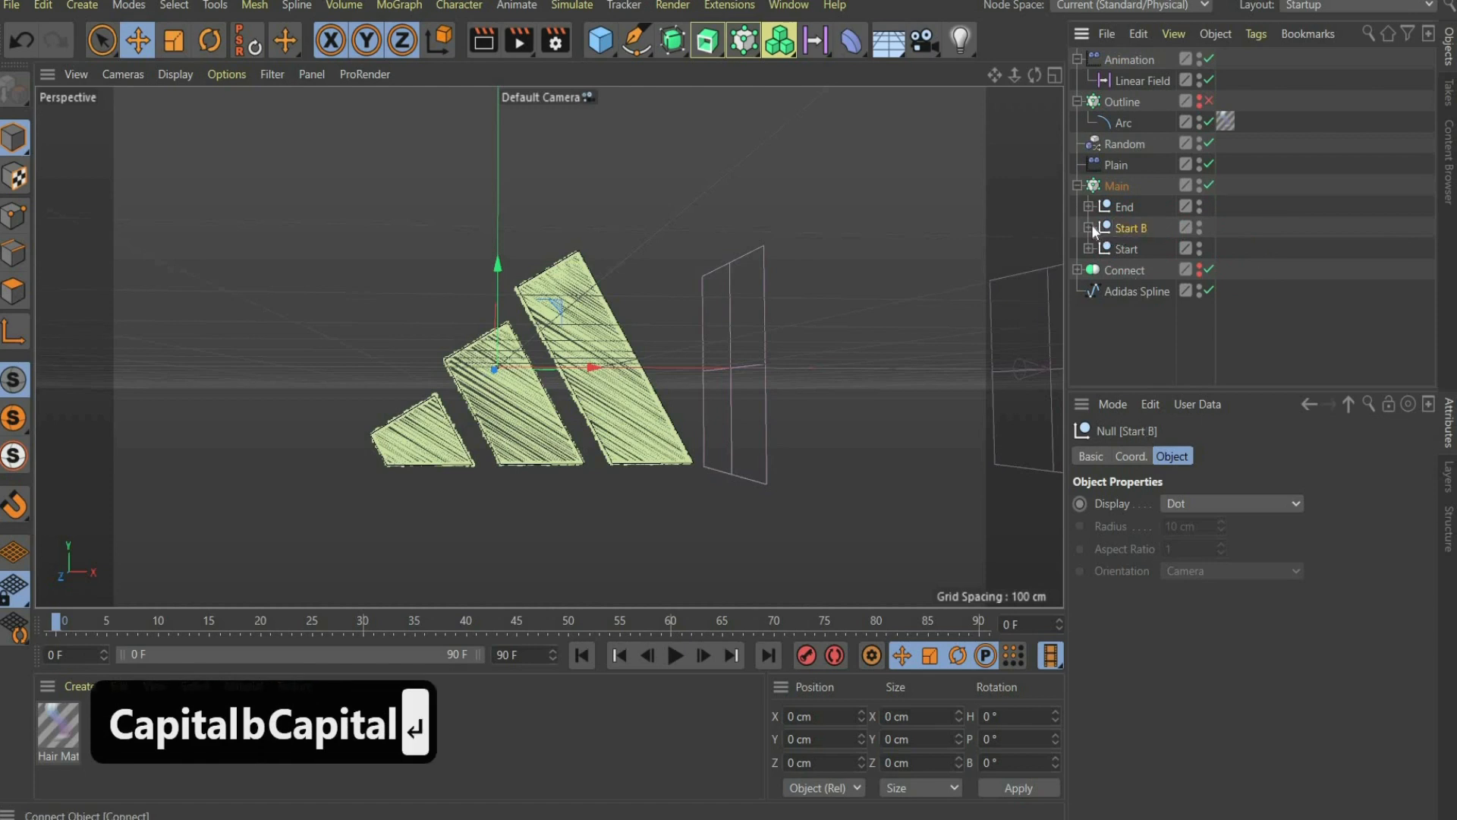
# Set the start angle of the Start arc inside the Start B null to 100°.
pyautogui.click(1089, 227)
pyautogui.click(1137, 246)
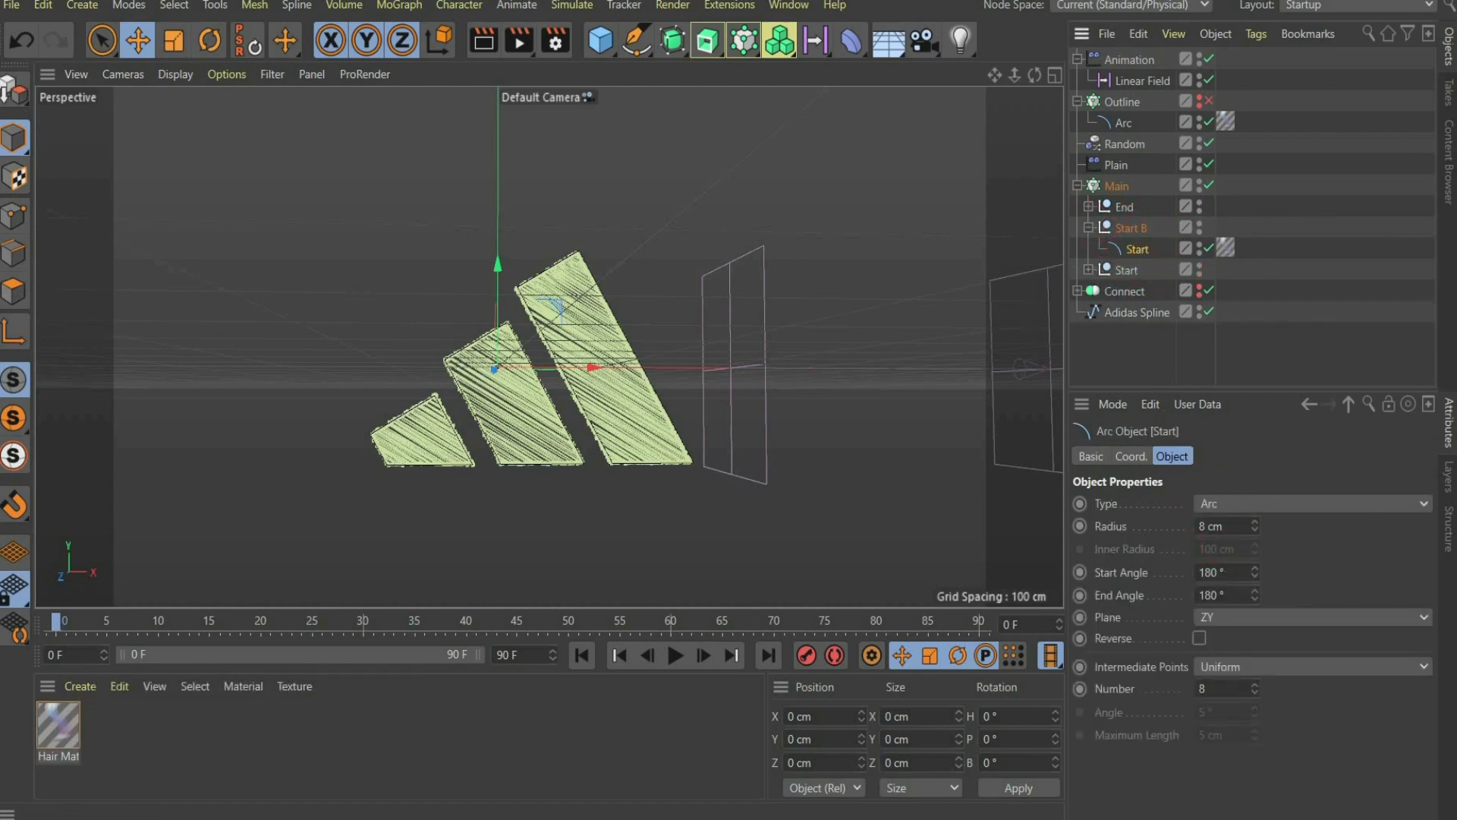
pyautogui.click(1144, 572)
pyautogui.write('100')
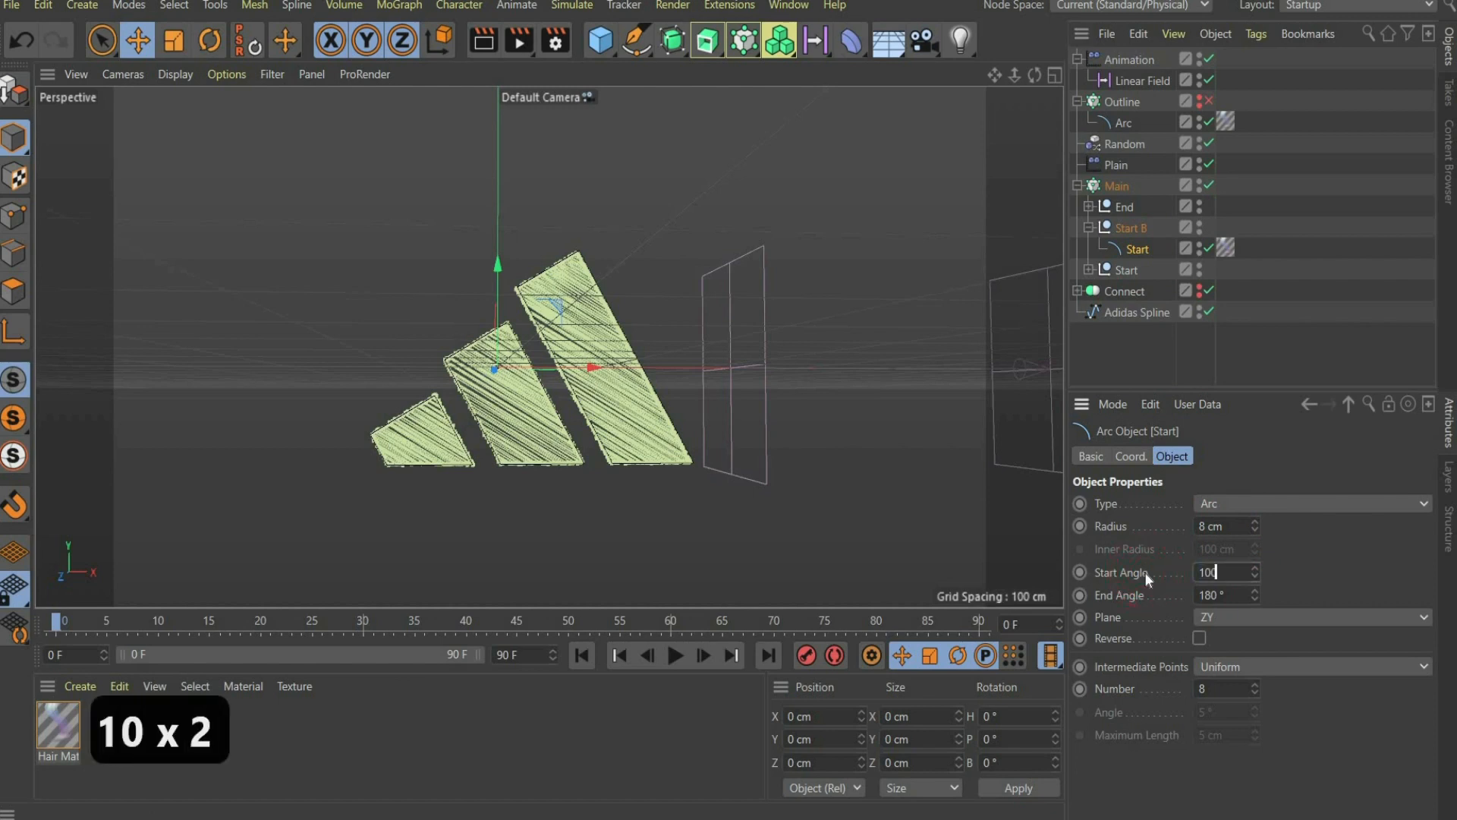
pyautogui.press('Return')
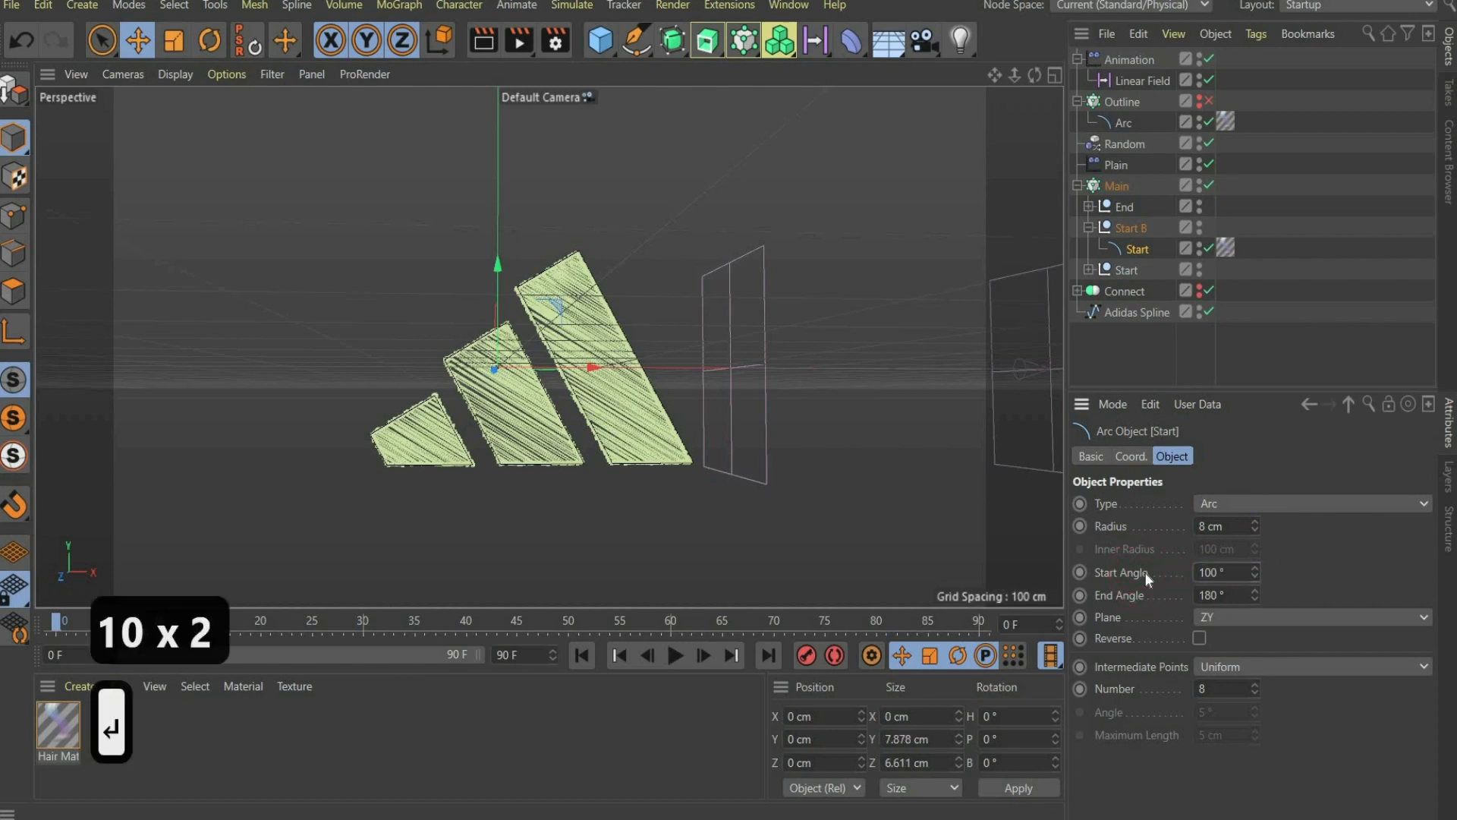
# Set the Y scale of the Start arc inside Start B to 1.07.
pyautogui.click(1129, 456)
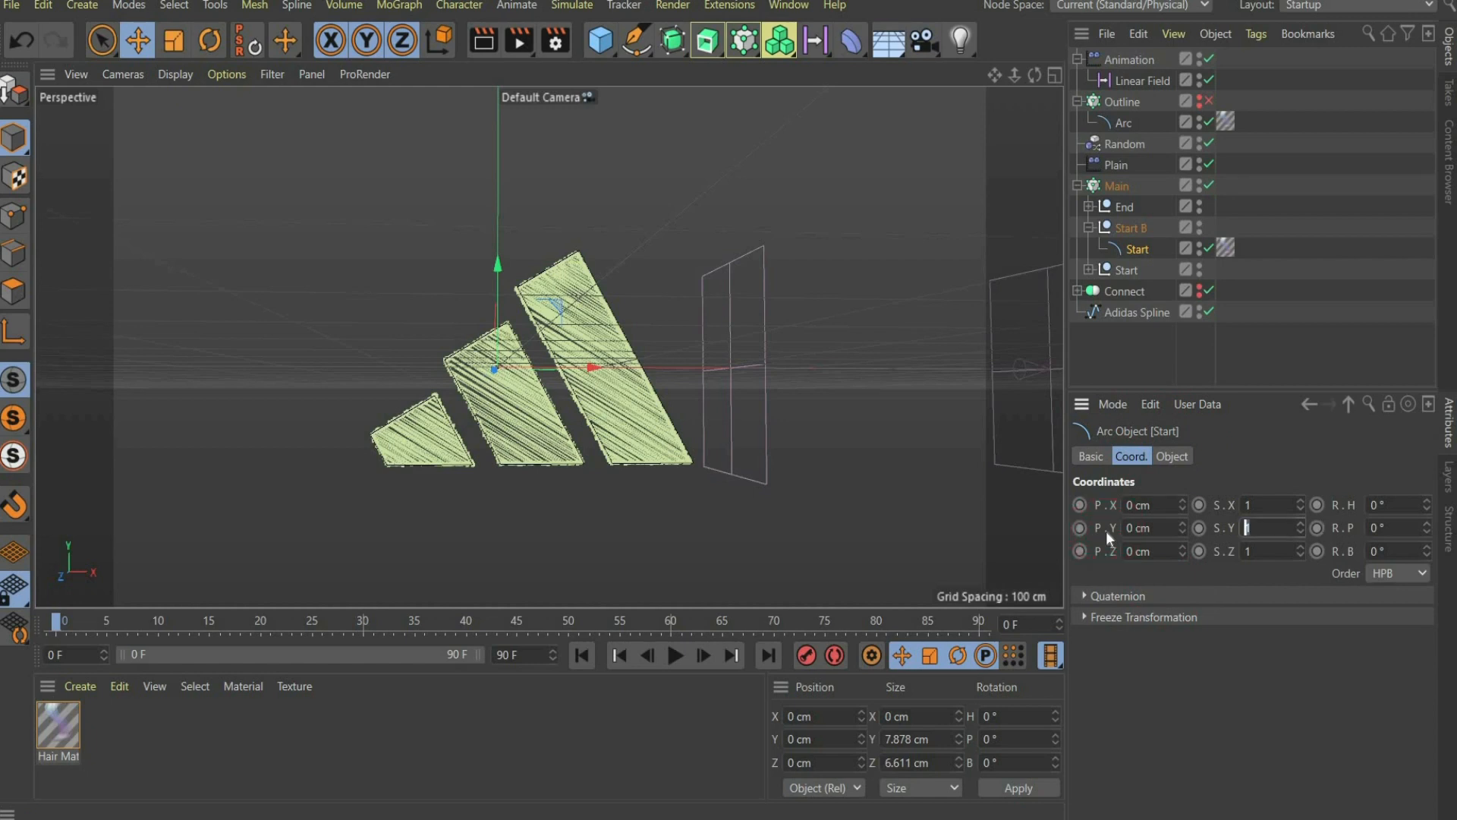
pyautogui.write('1.')
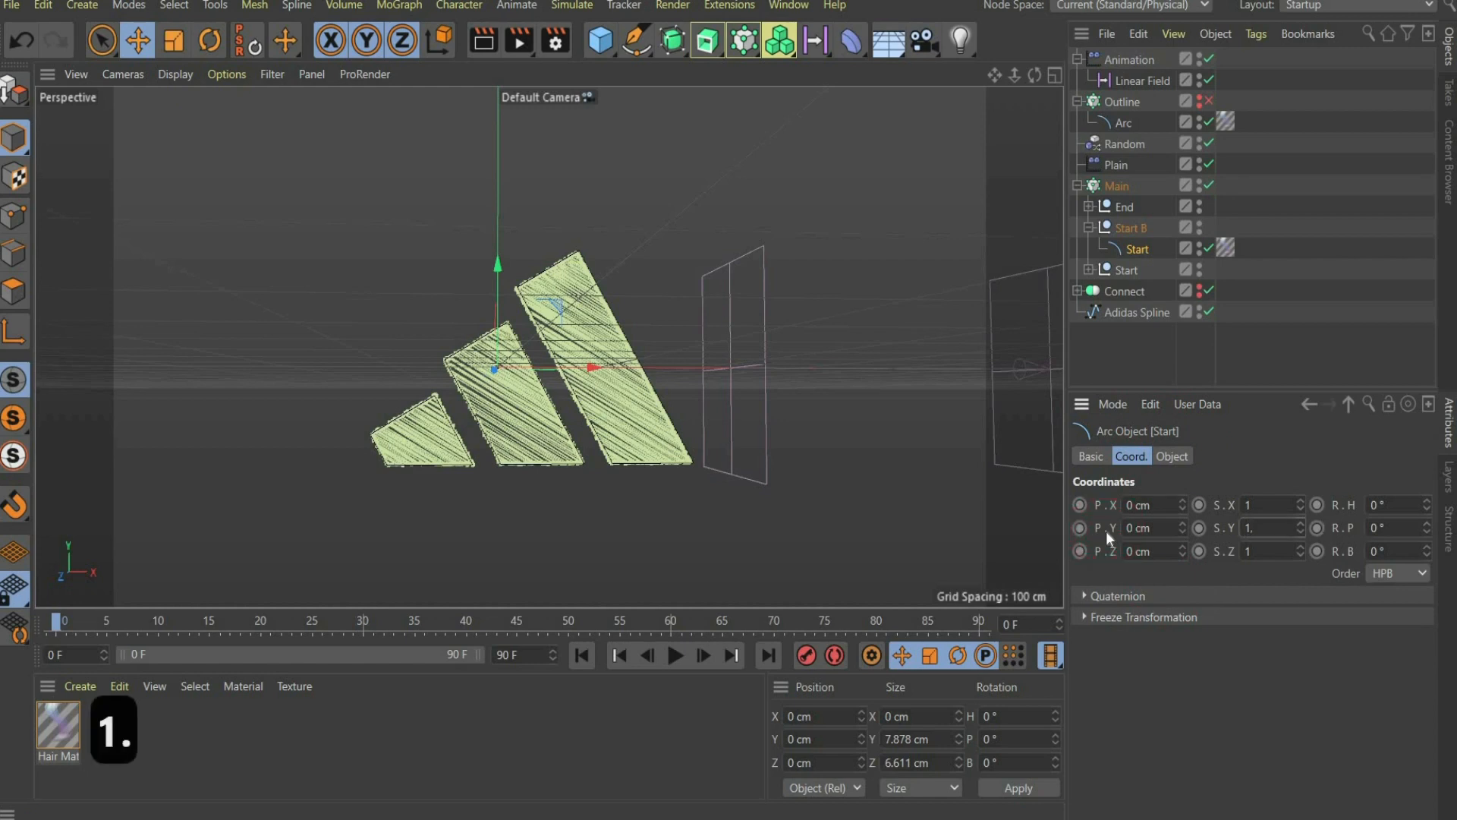
pyautogui.write('07')
pyautogui.press('Return')
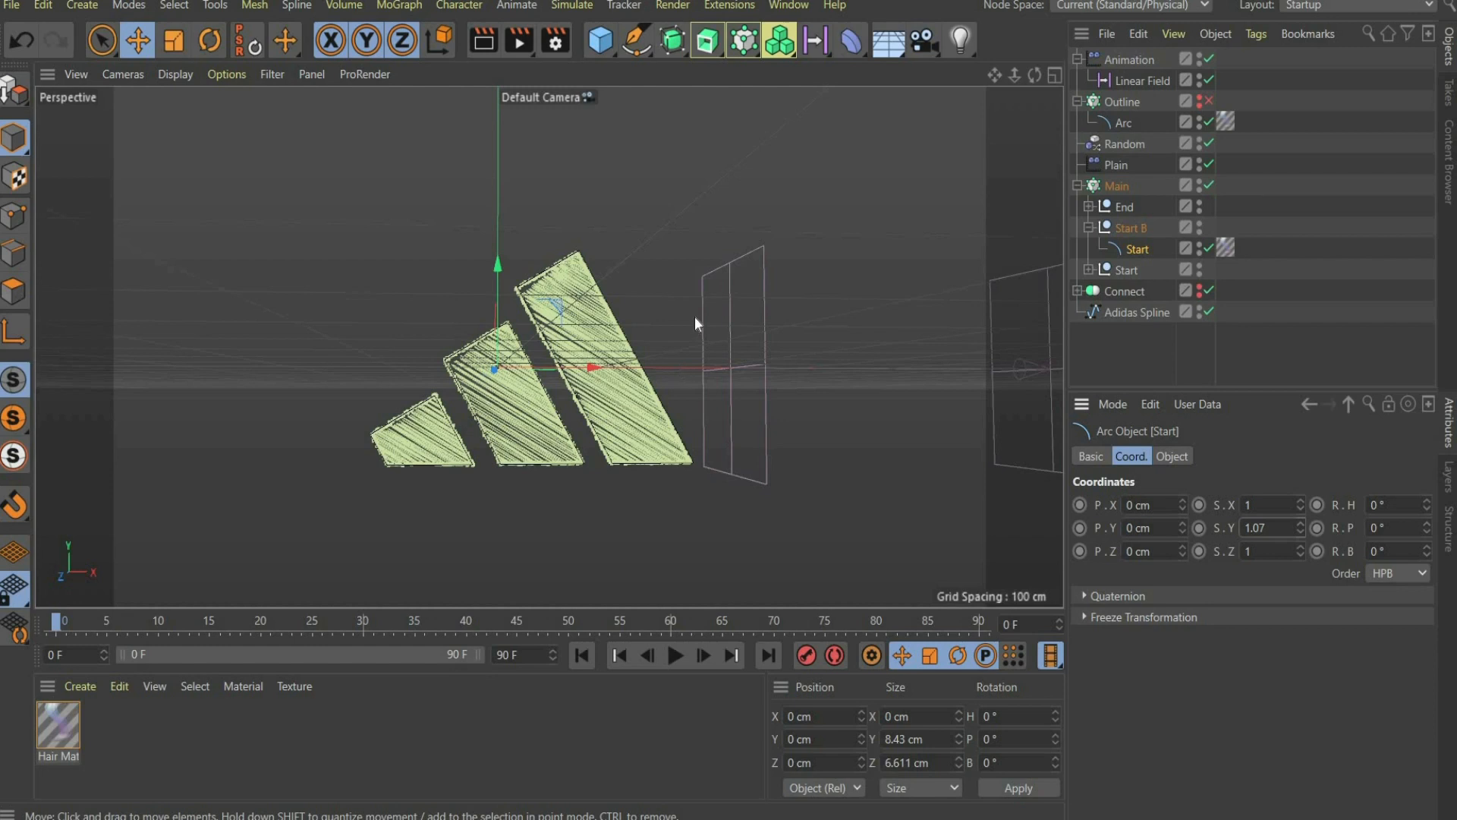
# Try an Edge Scale of 110 % on the Main Cloner and settle on 108 %.
pyautogui.scroll(2, 503, 395)
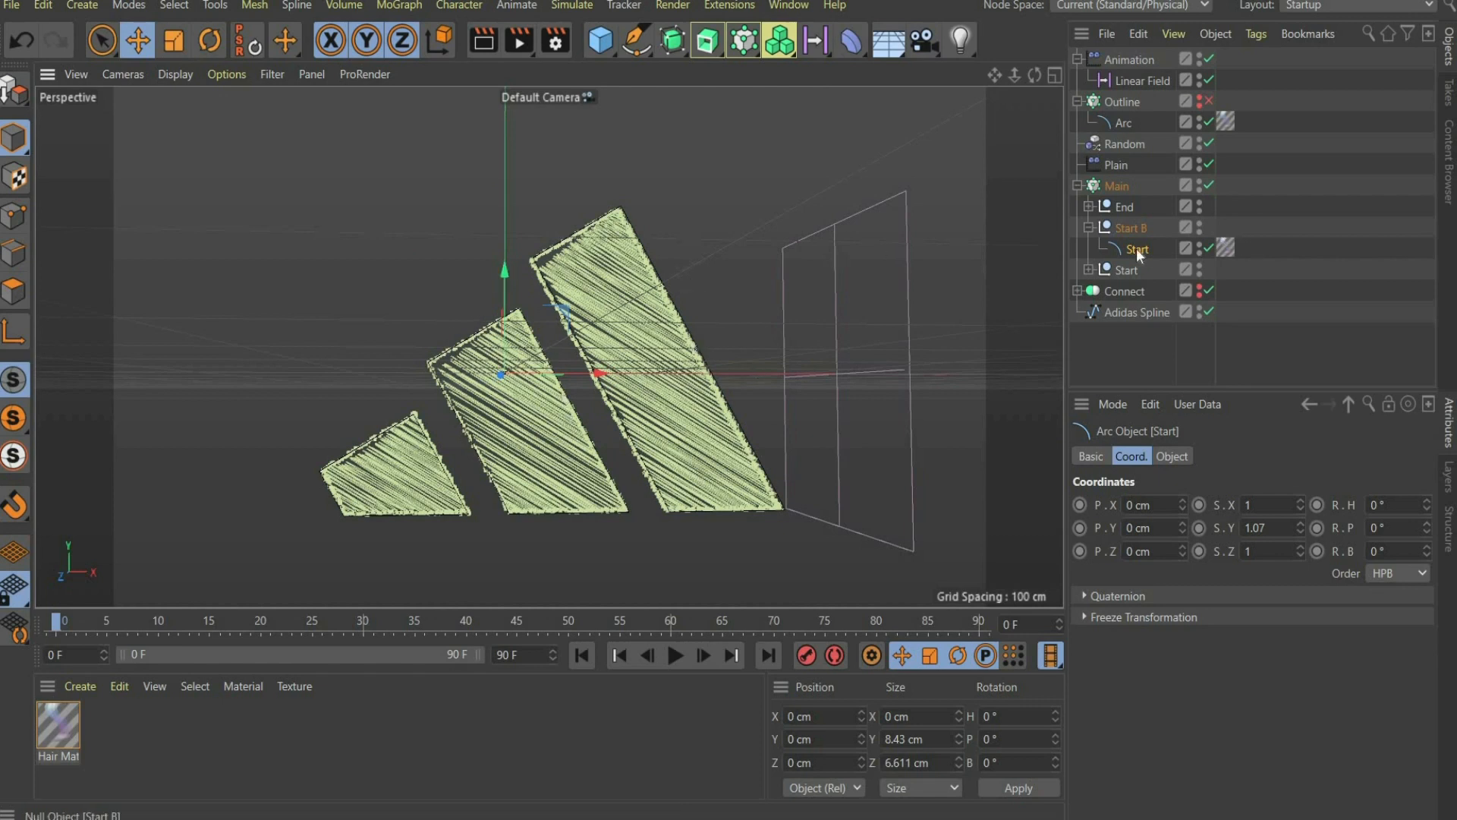
pyautogui.click(1117, 186)
pyautogui.click(1211, 456)
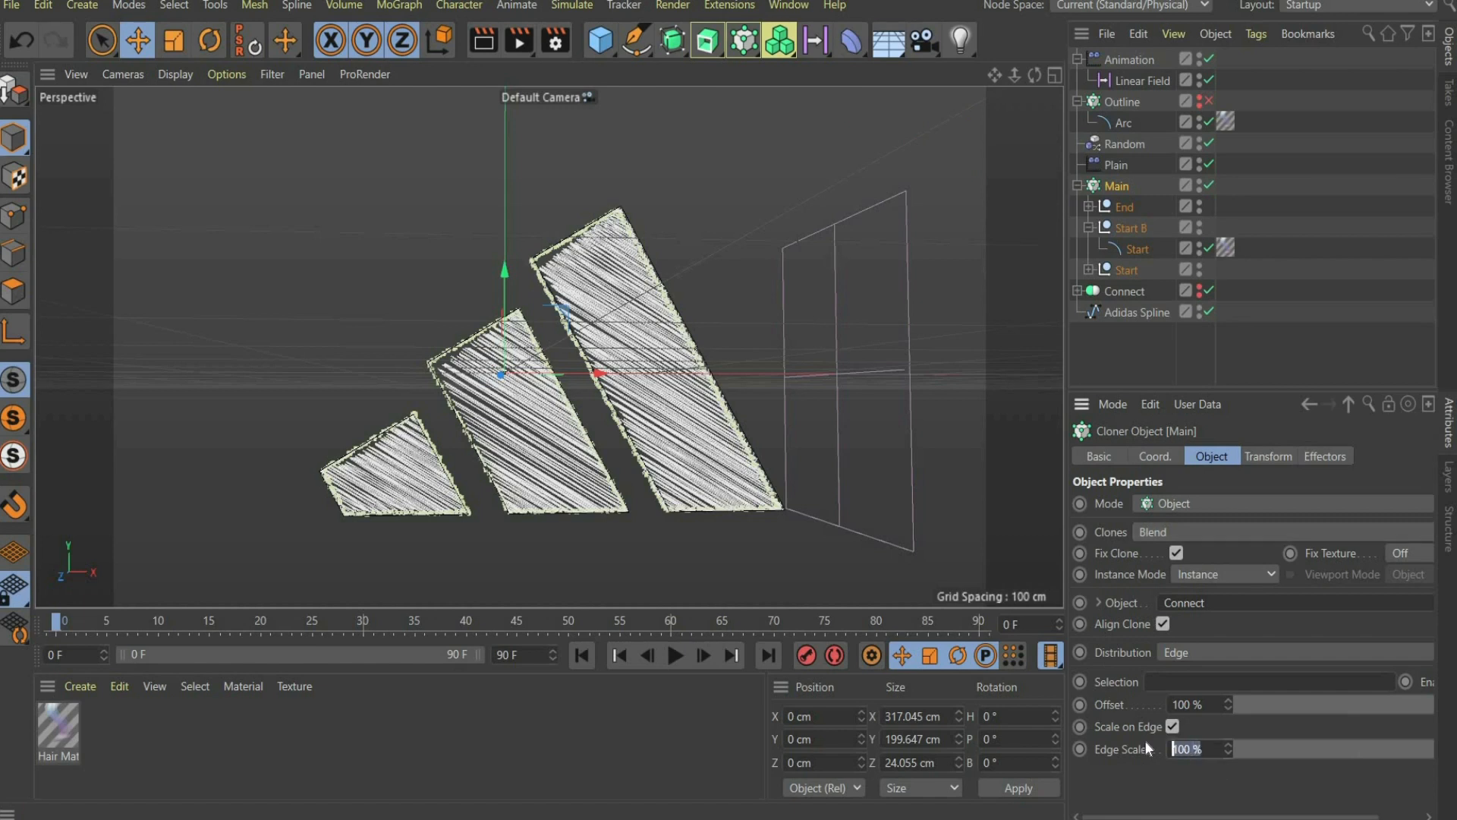
pyautogui.doubleClick(1175, 749)
pyautogui.write('110')
pyautogui.press('Return')
pyautogui.press('BackSpace')
pyautogui.press('BackSpace')
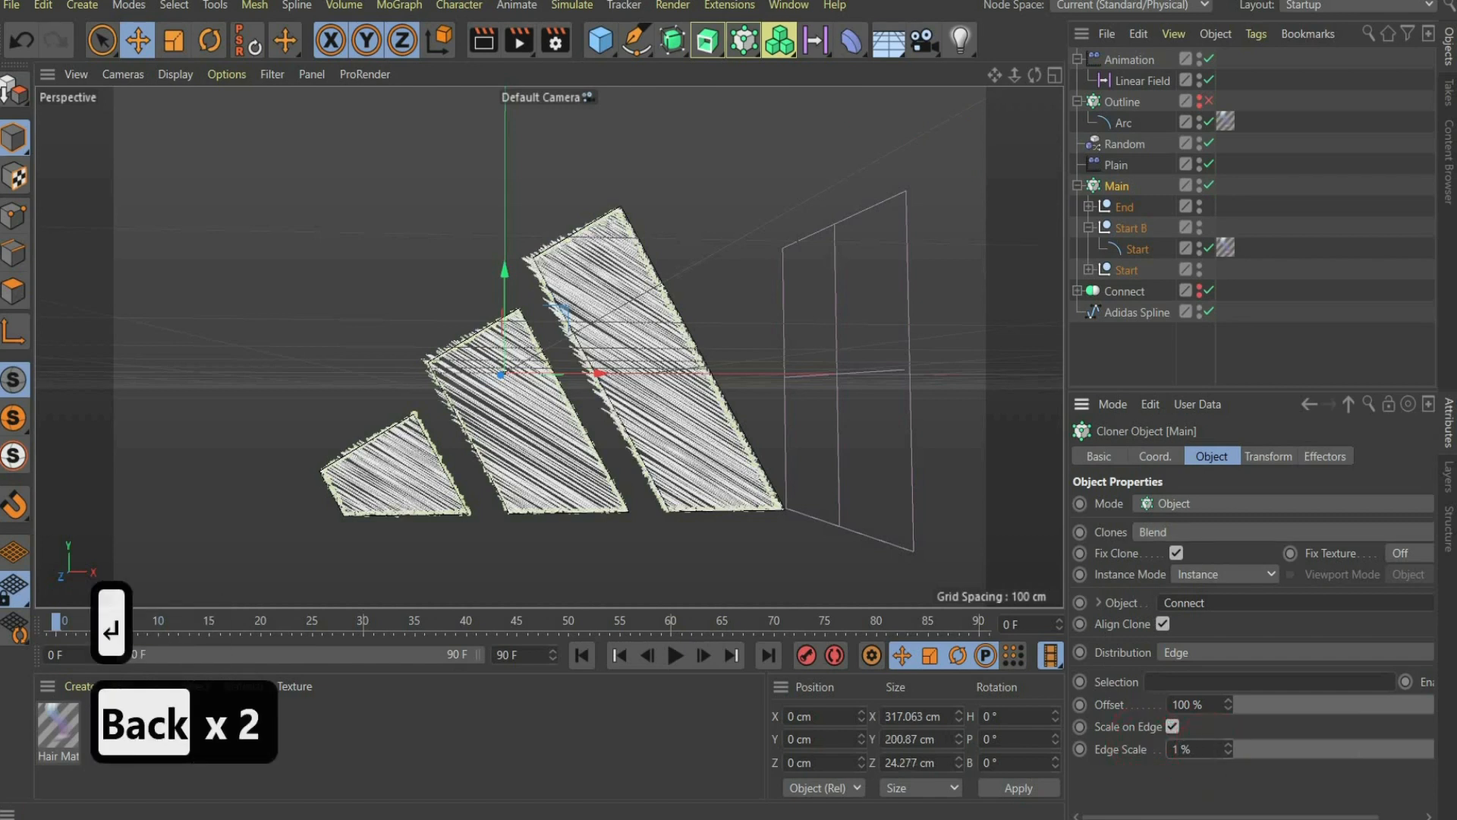
pyautogui.write('08')
pyautogui.press('Return')
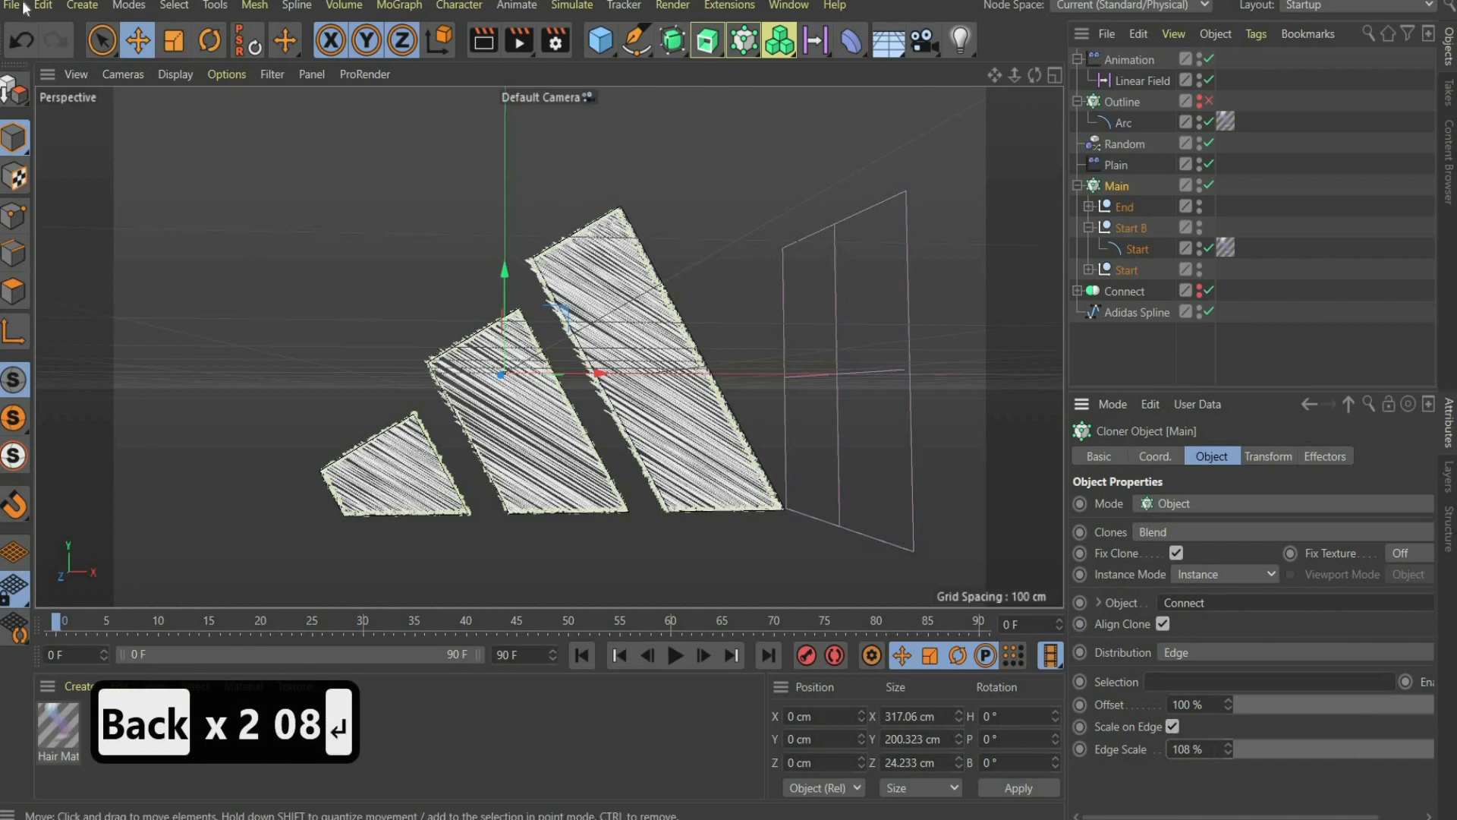
# Collapse the Main and Outline hierarchies, and enable the Outline Cloner with its viewport visibility turned back on.
pyautogui.click(1078, 186)
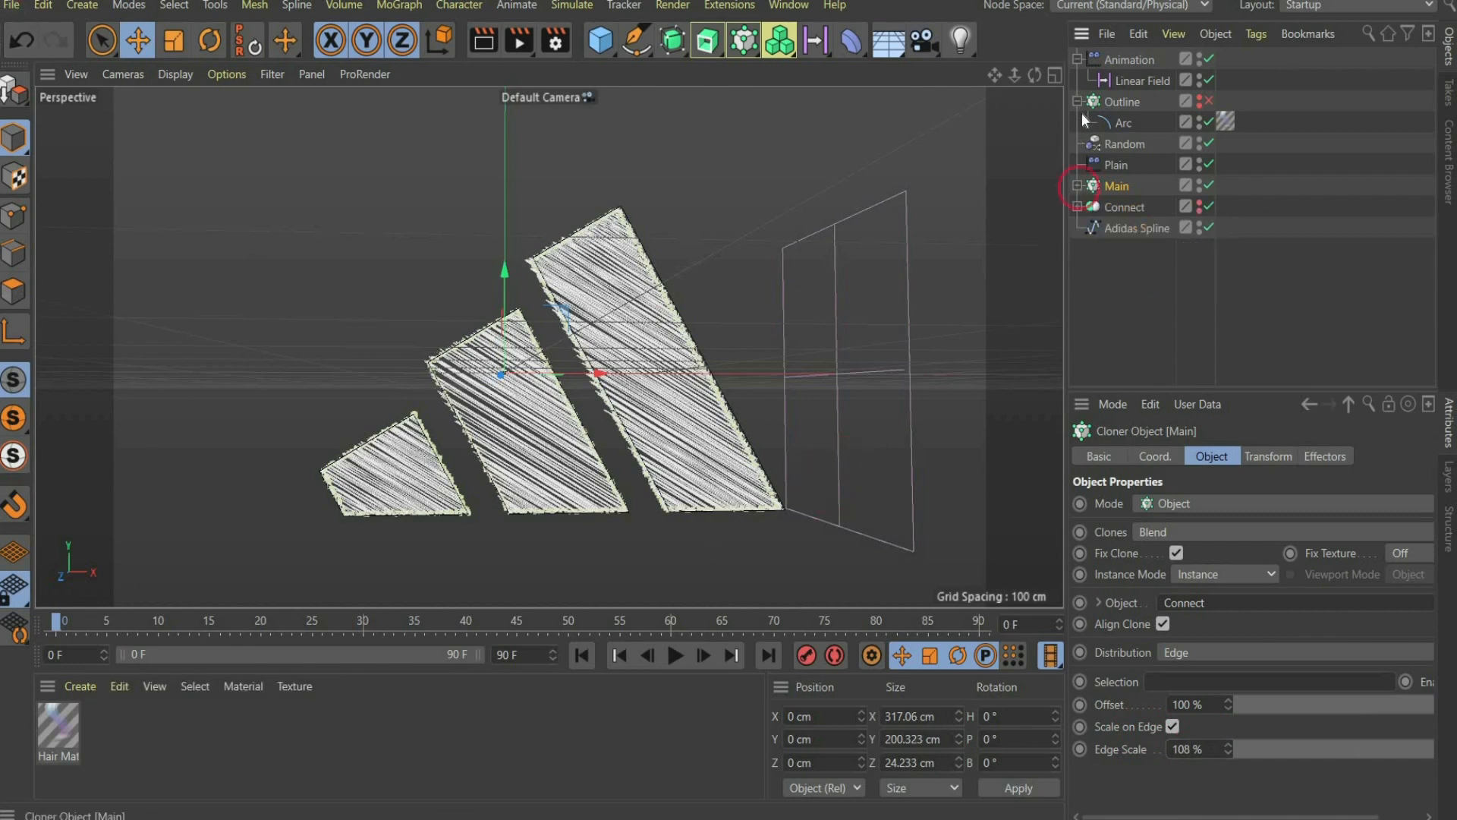
pyautogui.click(1078, 102)
pyautogui.click(1201, 108)
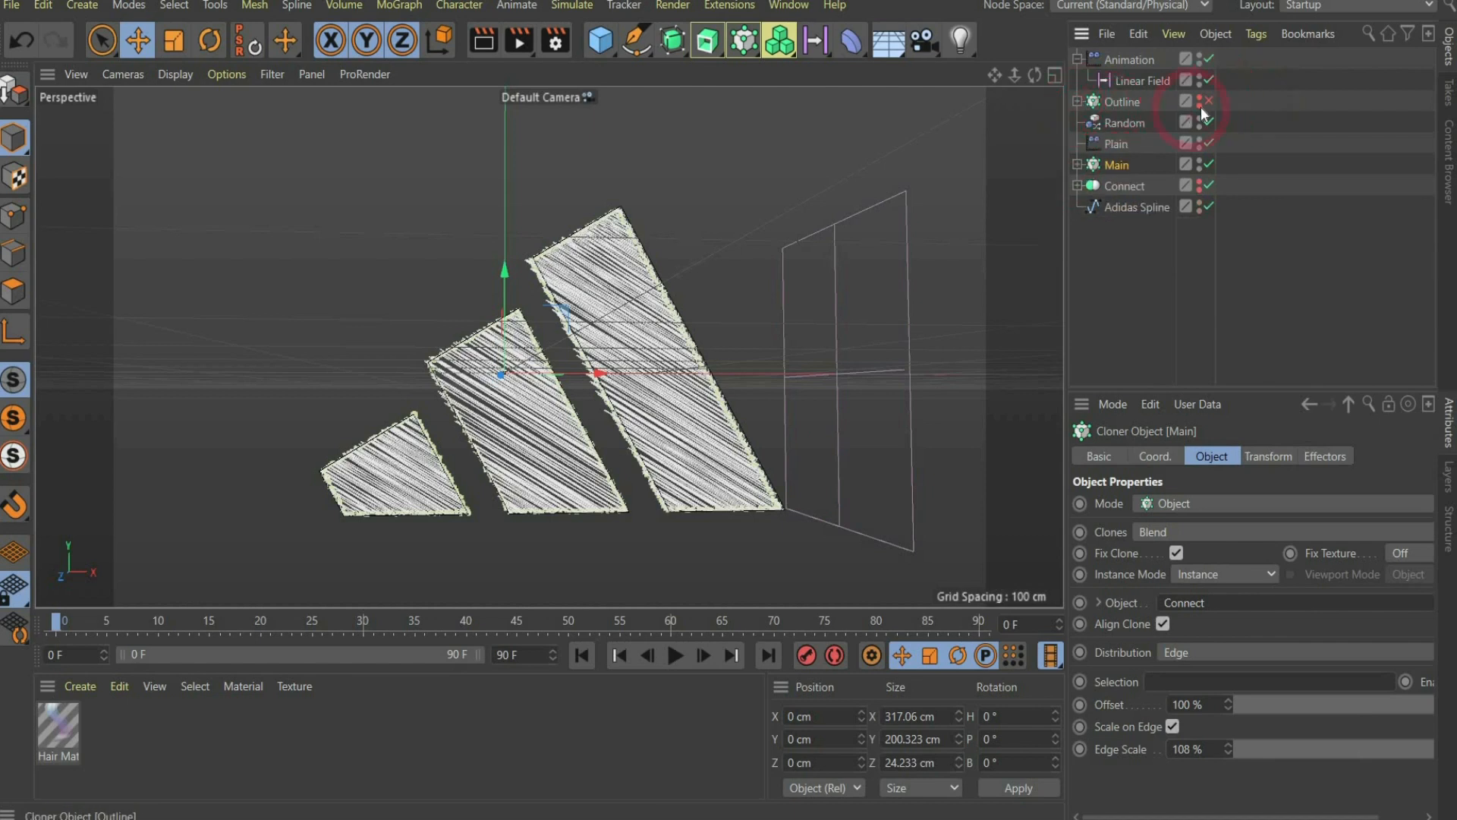
pyautogui.click(1200, 99)
pyautogui.click(1209, 101)
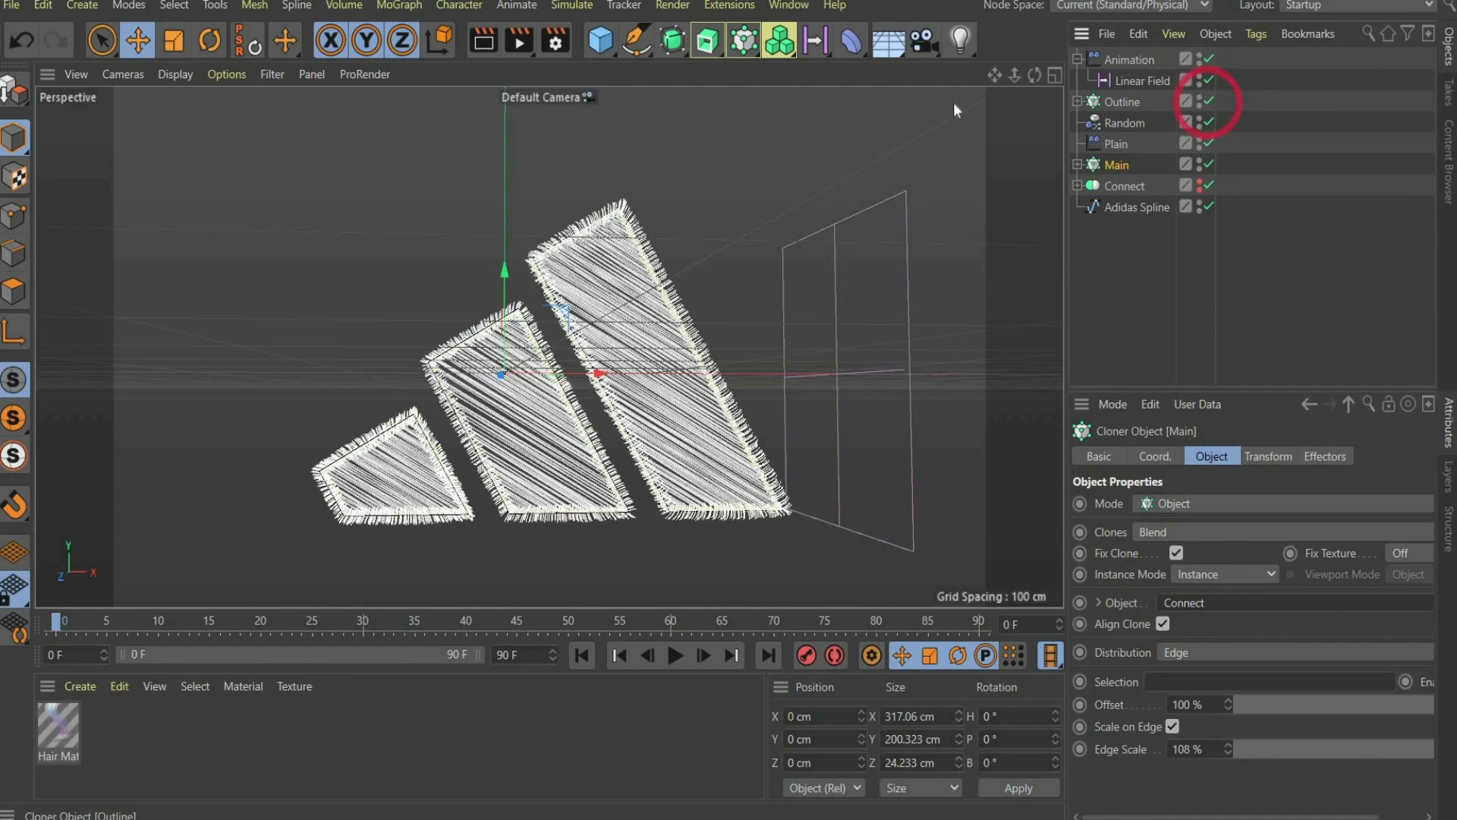
# Choose Iterate as the Clones mode of the Outline Cloner.
pyautogui.click(1132, 100)
pyautogui.click(1155, 532)
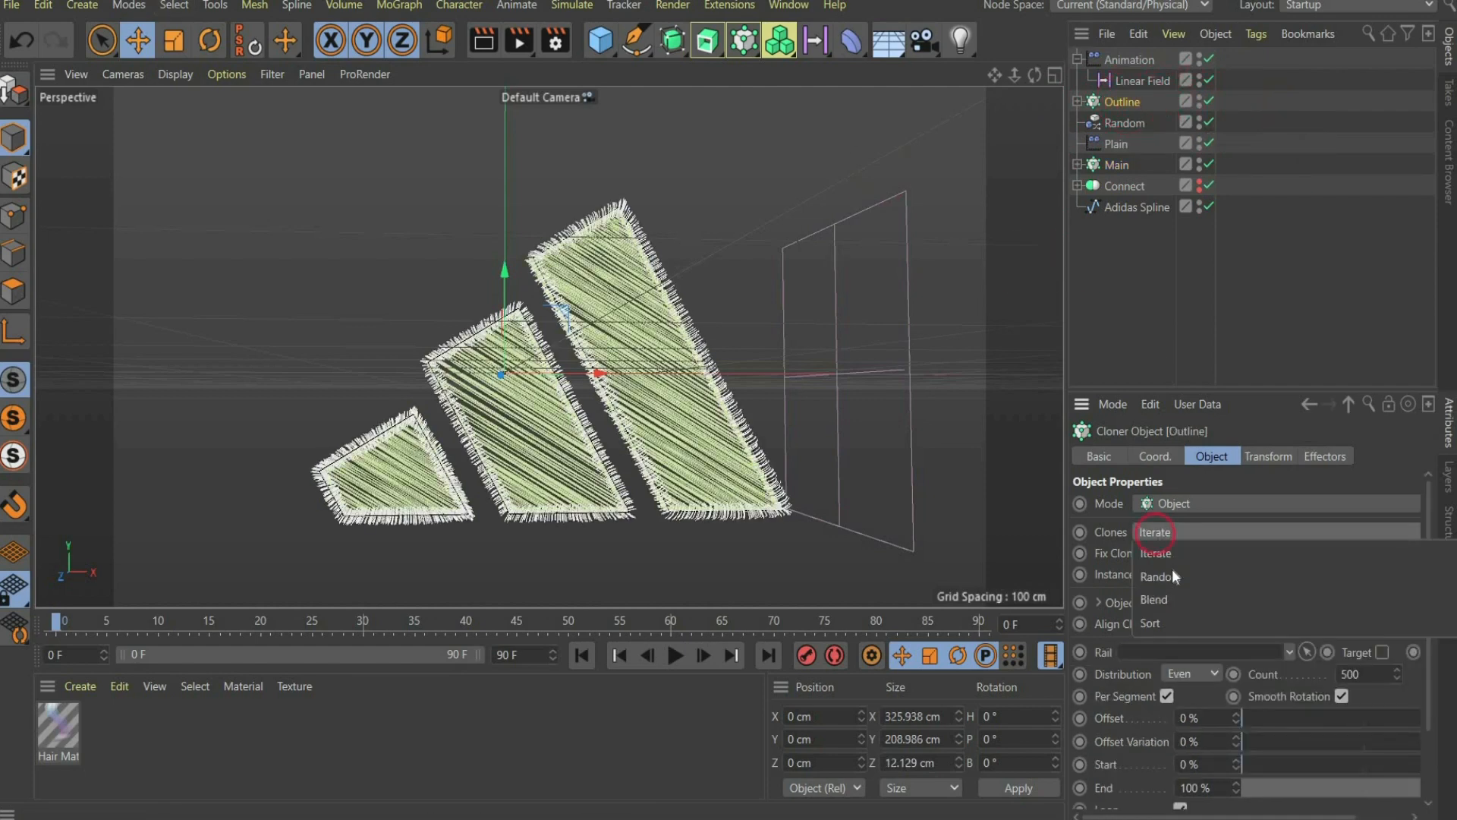
pyautogui.click(1173, 576)
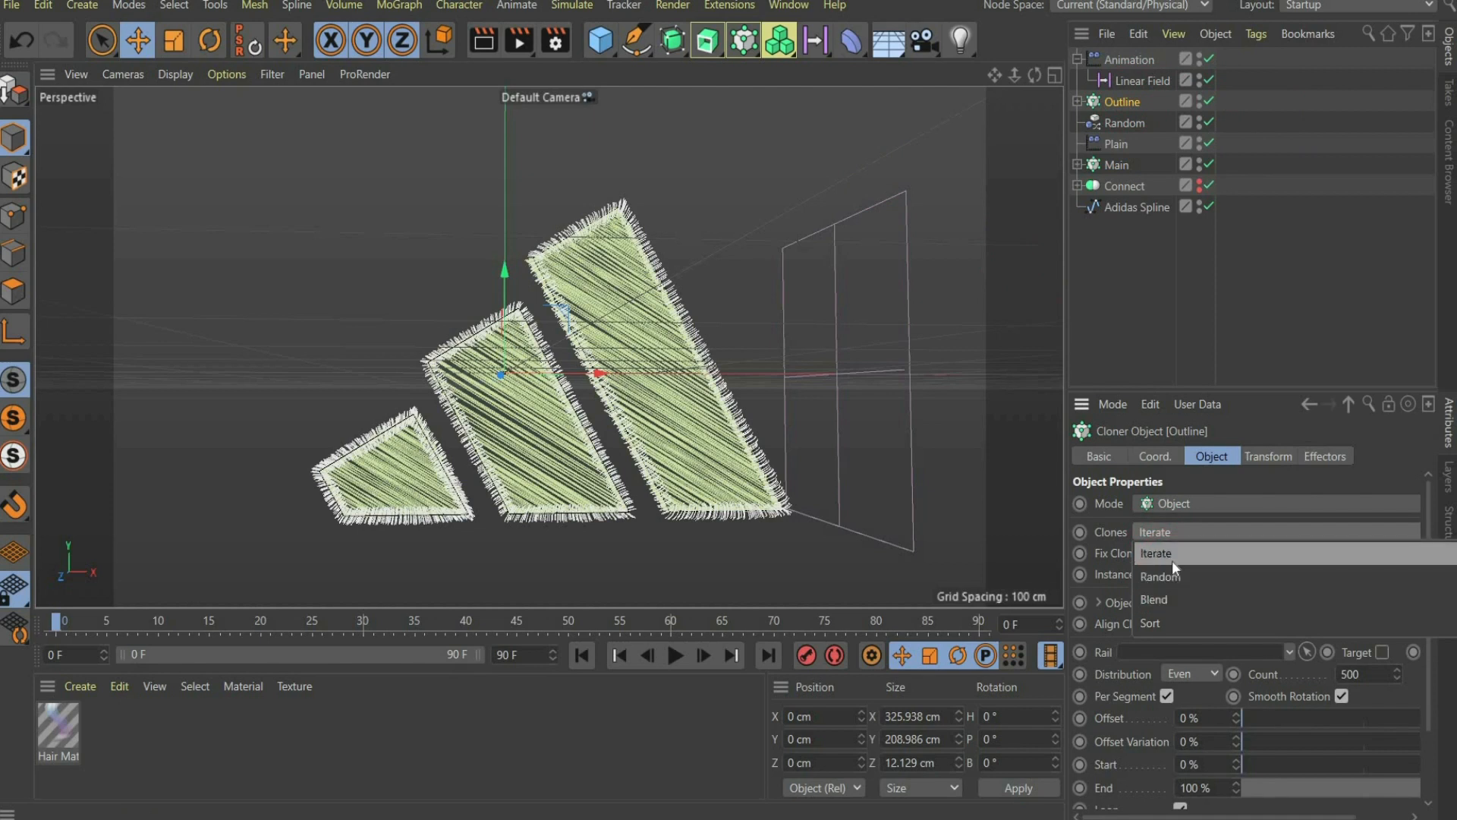
pyautogui.click(1172, 560)
# Expand the Outline Cloner and rename its arc as 1.
pyautogui.click(1077, 101)
pyautogui.doubleClick(1120, 125)
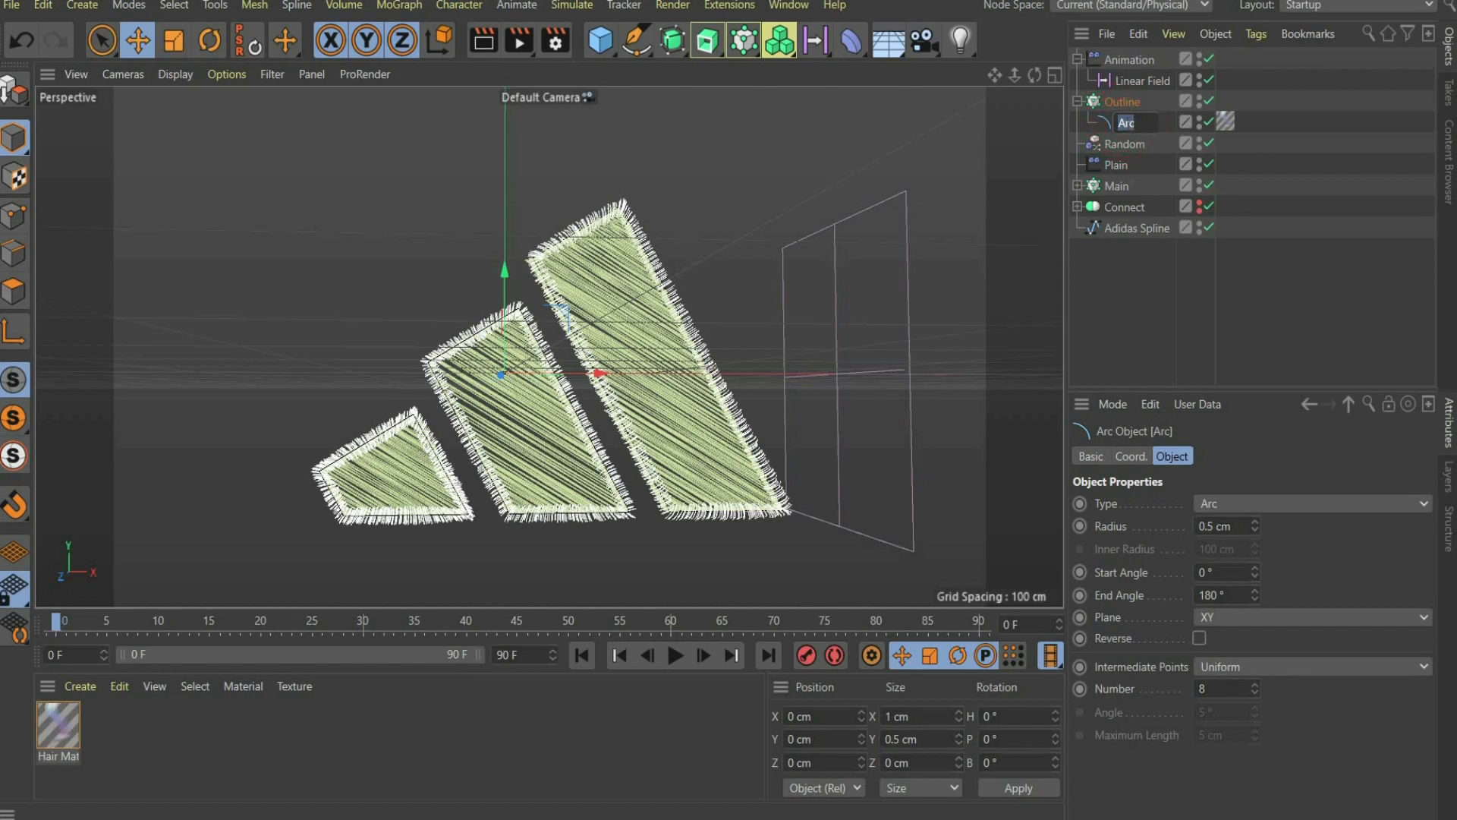
pyautogui.write('1')
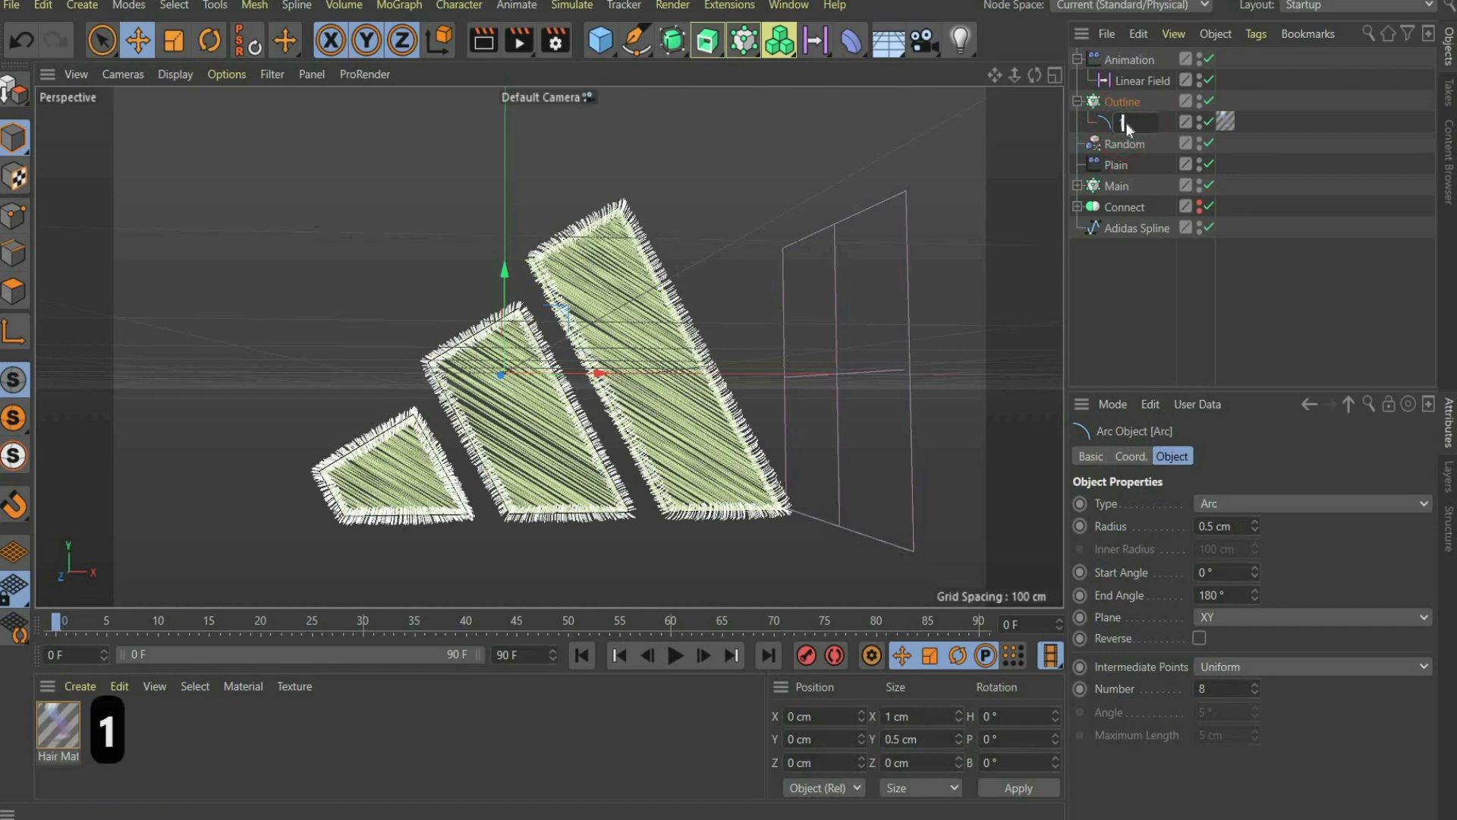
pyautogui.press('Return')
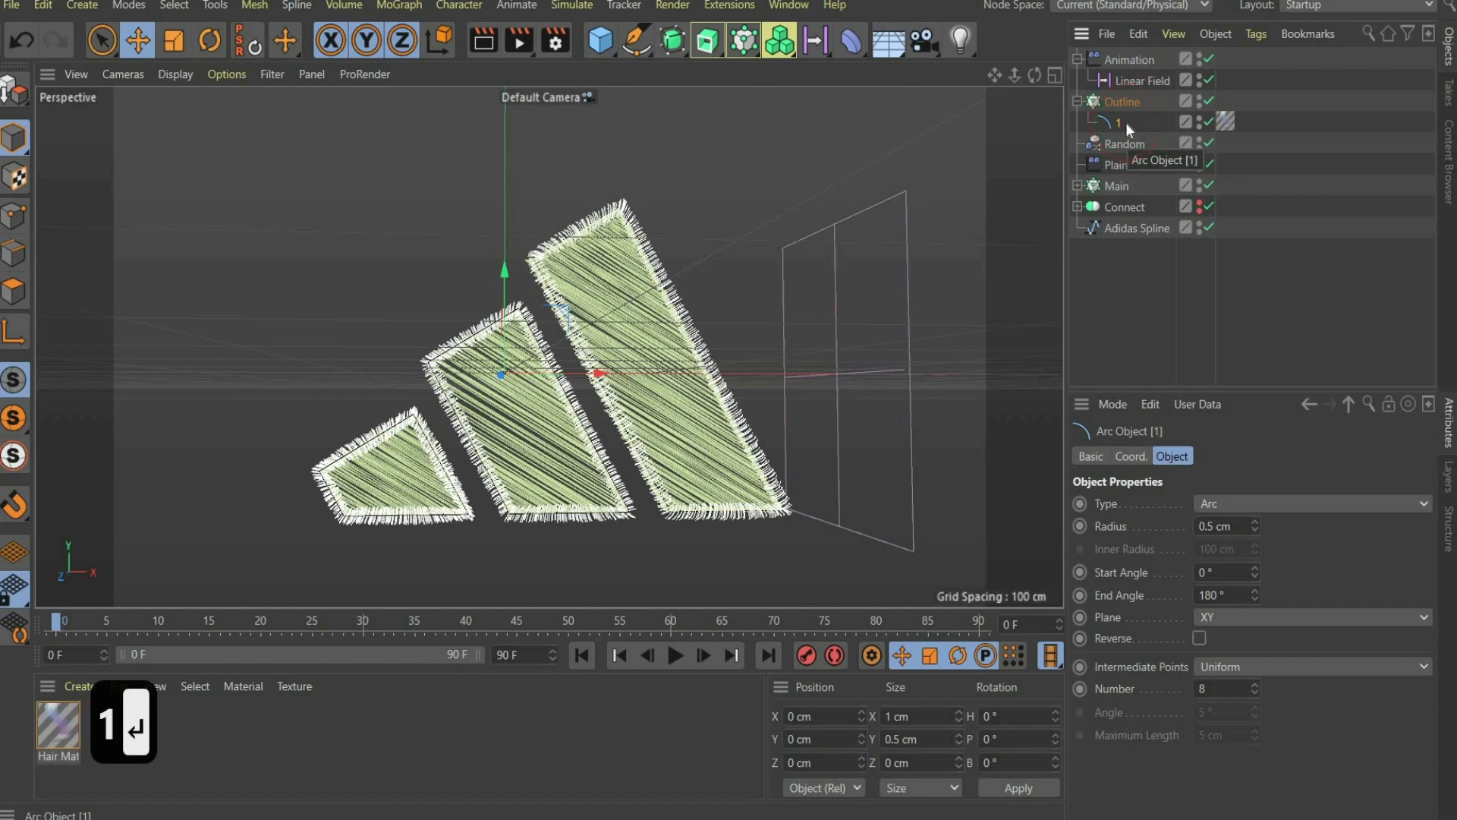
# Duplicate arc 1, place the copy below it in the Outline Cloner, and rename the copy as 2.
pyautogui.hotkey('ctrl', 'c')
pyautogui.hotkey('ctrl', 'v')
pyautogui.moveTo(1107, 59); pyautogui.dragTo(1129, 151)
pyautogui.doubleClick(1120, 143)
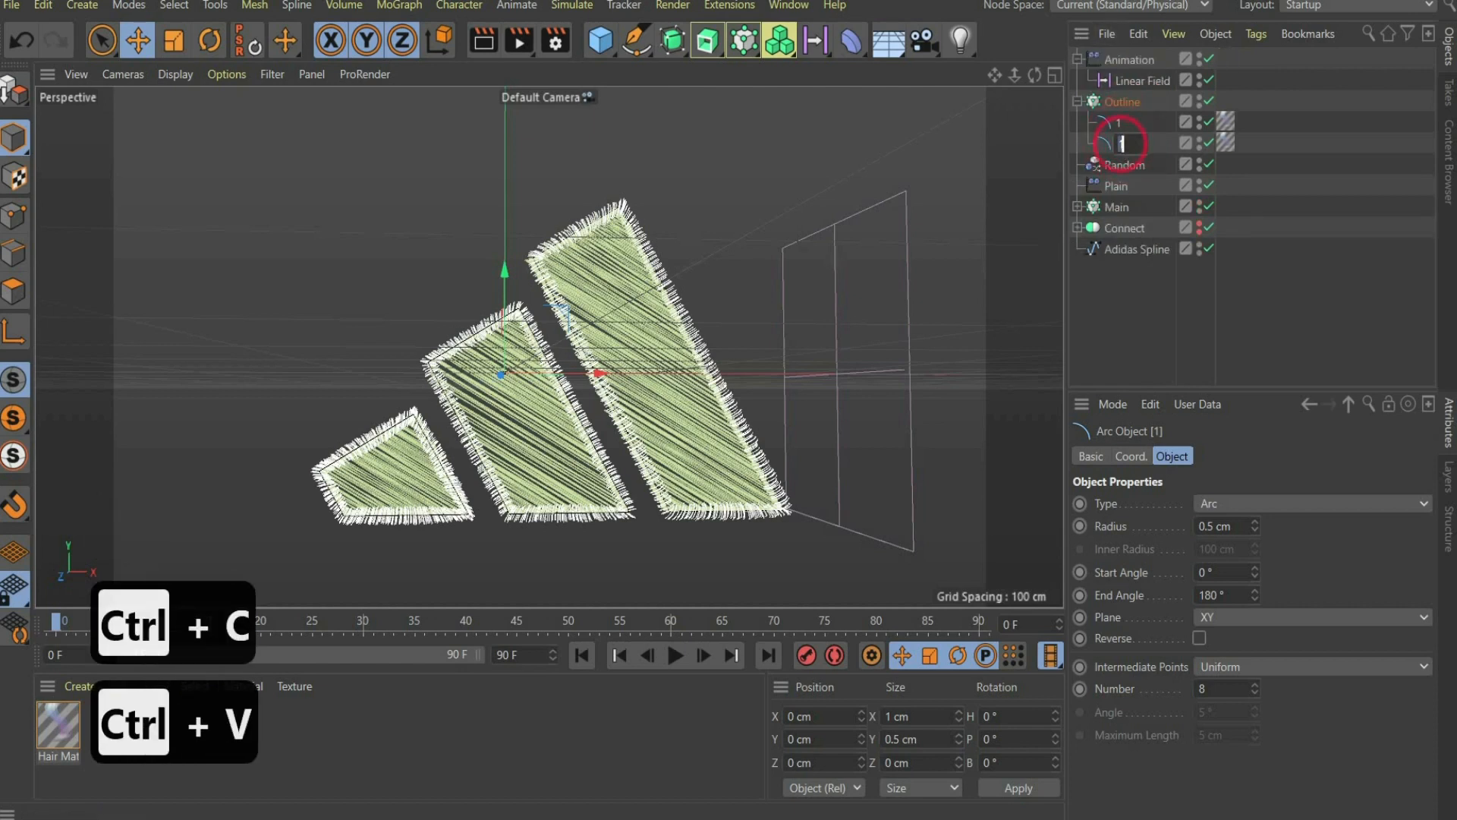
pyautogui.write('2')
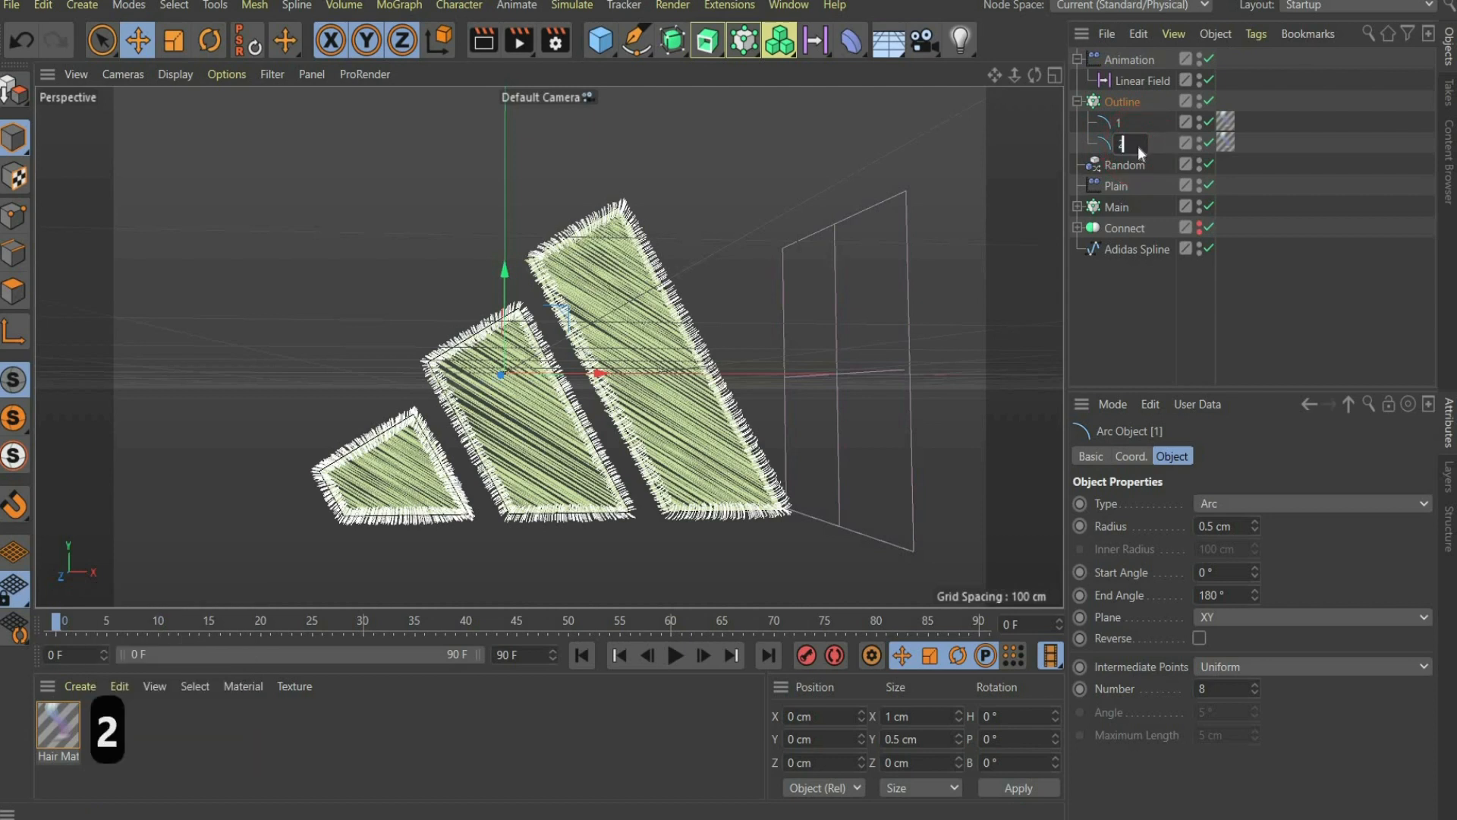
pyautogui.press('Return')
pyautogui.press('Return')
pyautogui.click(1187, 319)
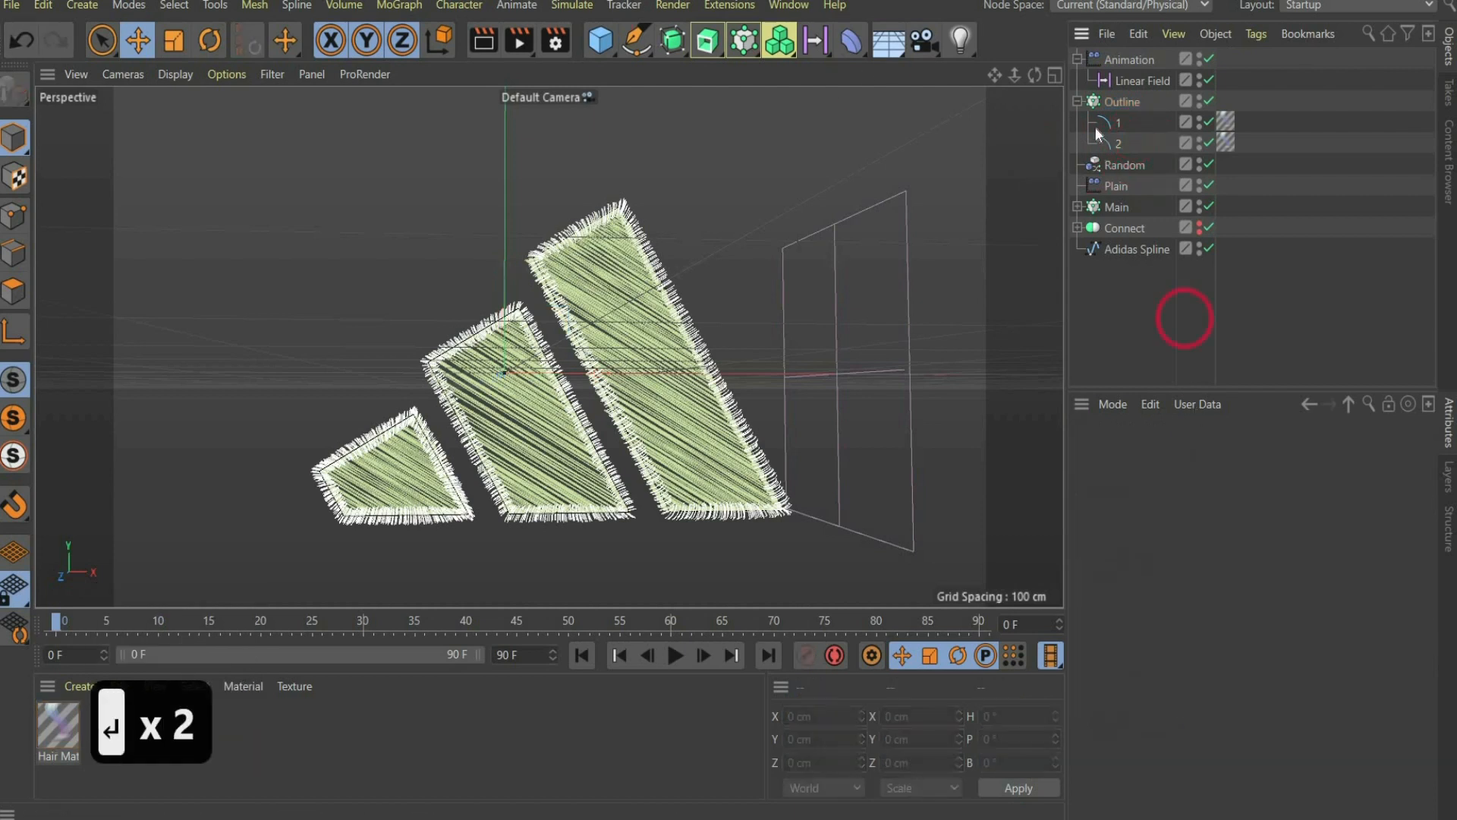
# Set the start angle of arc 2 in the Outline Cloner to 180°.
pyautogui.click(1117, 145)
pyautogui.click(1187, 541)
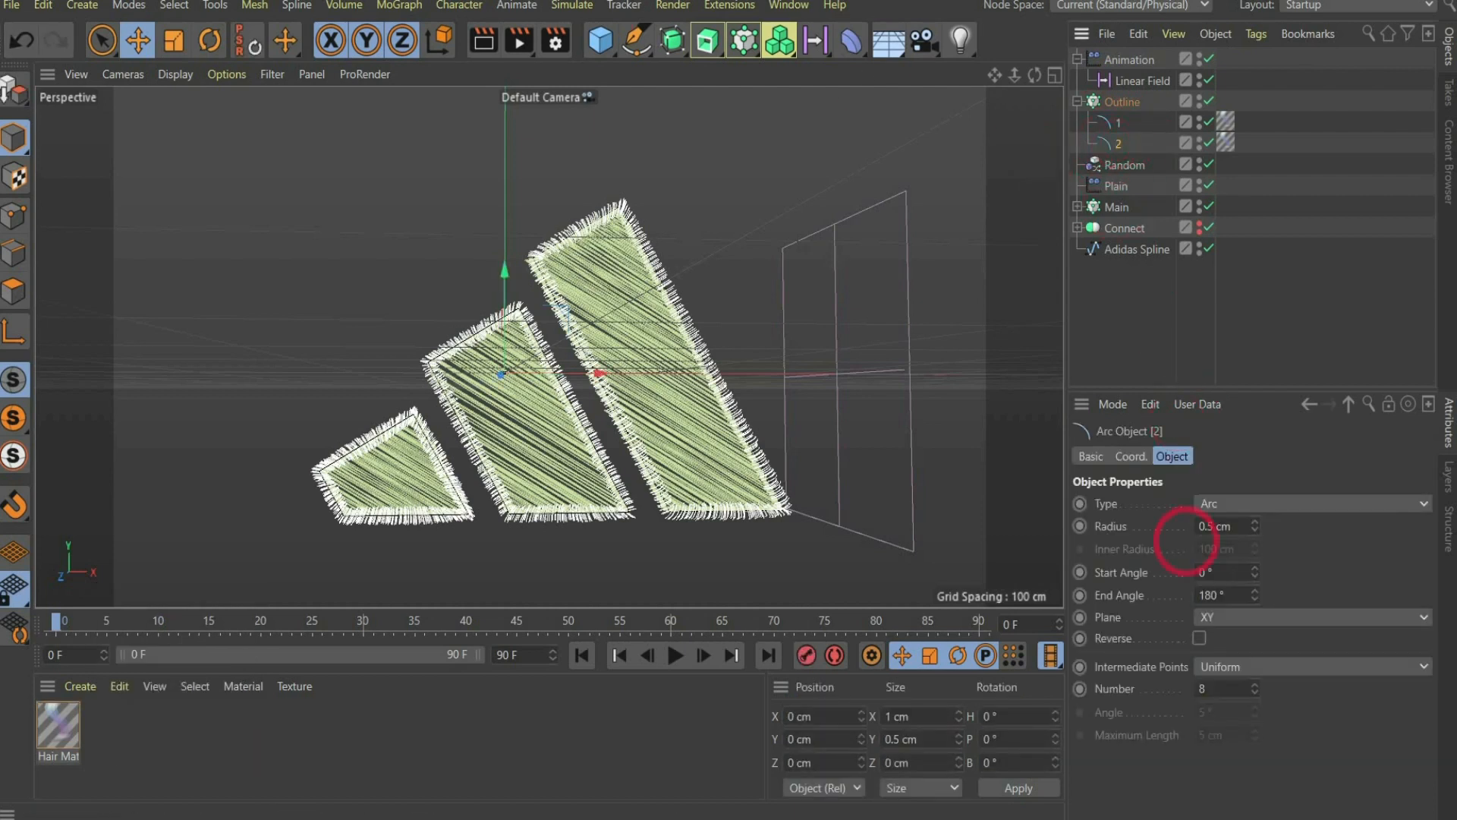
pyautogui.click(1141, 566)
pyautogui.write('180')
pyautogui.press('Return')
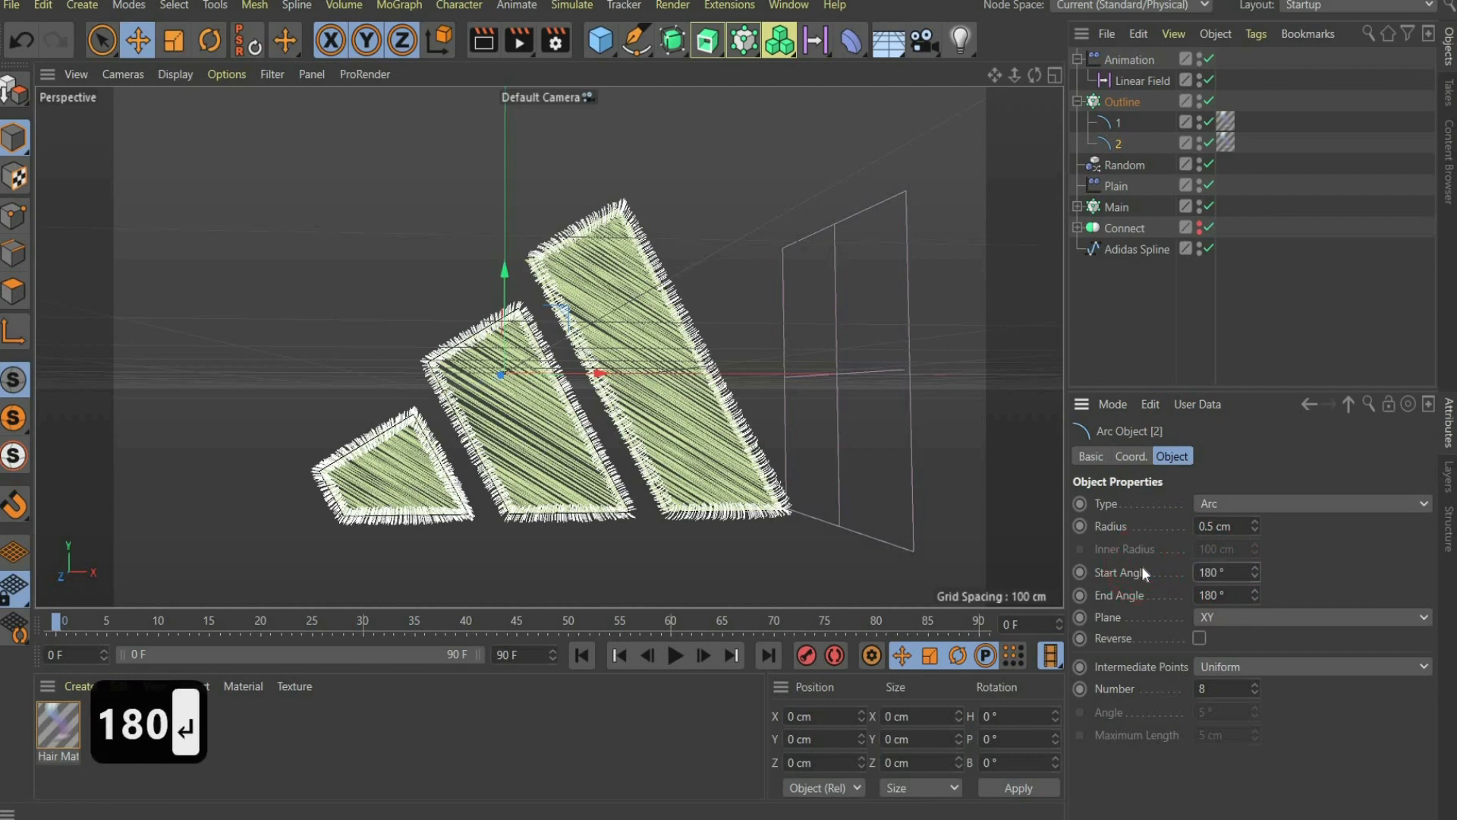
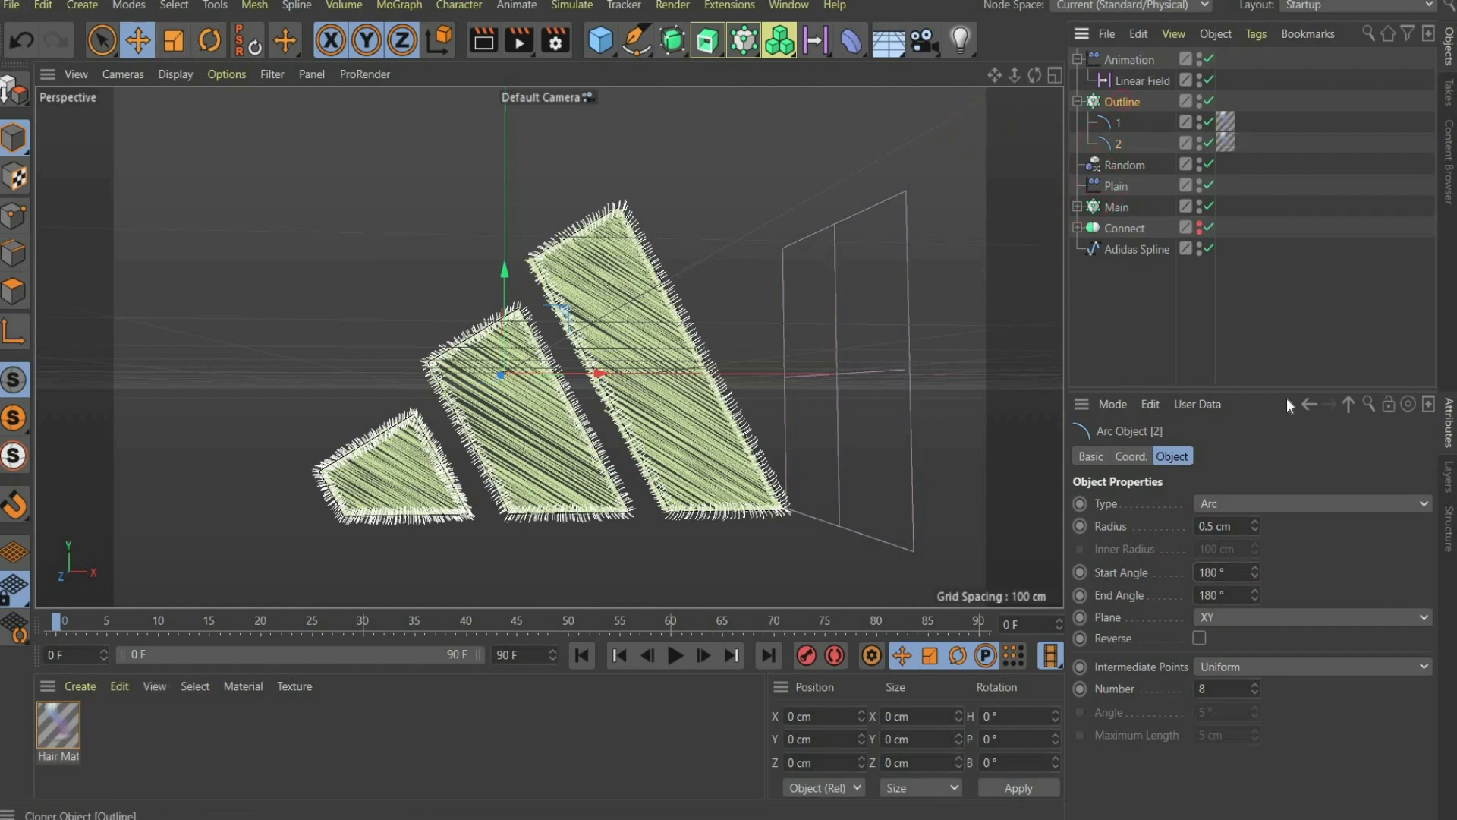
# Add the Animation Plain effector to the Outline Cloner's effectors.
pyautogui.click(1276, 376)
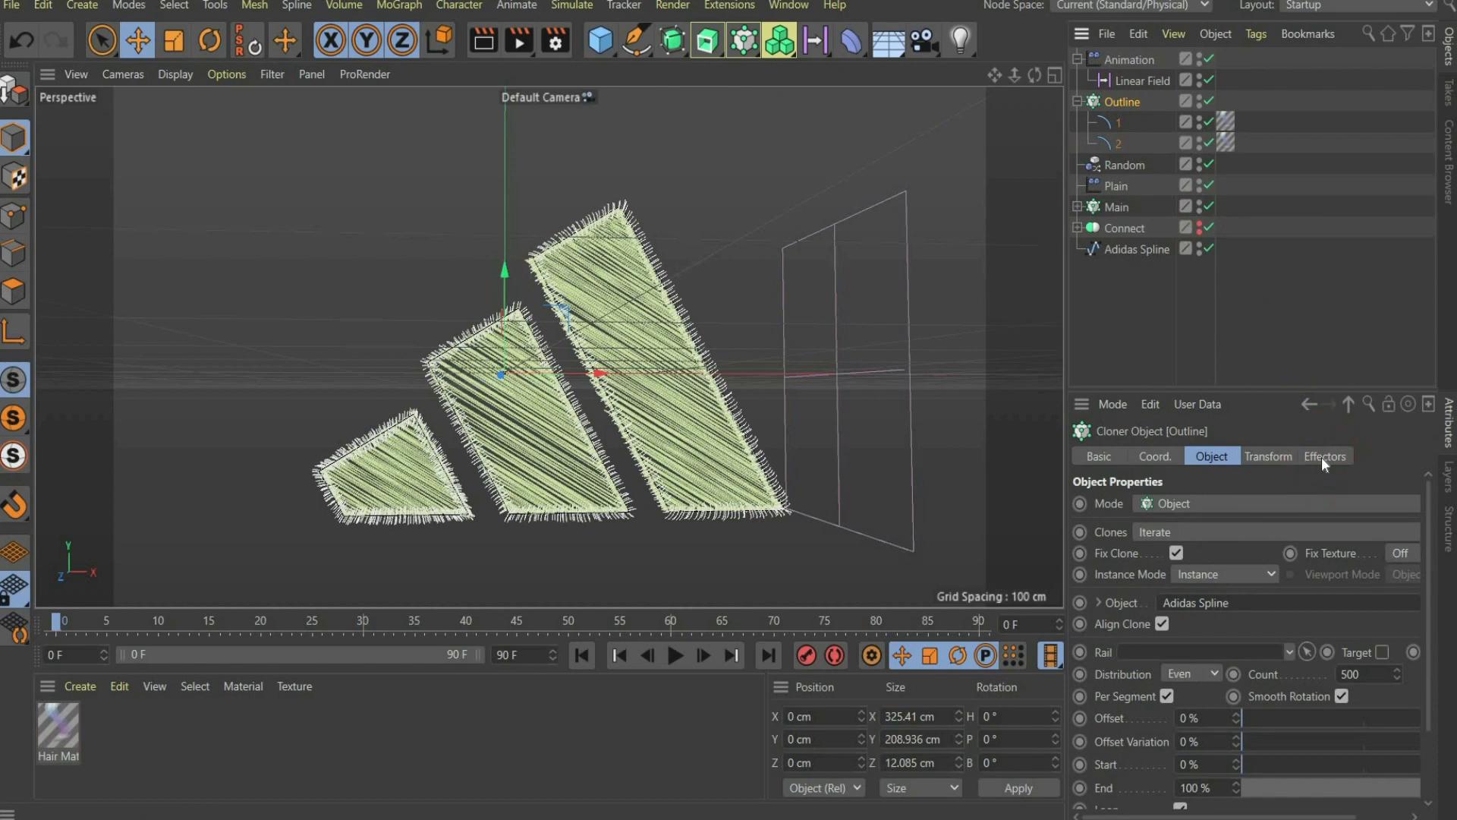
pyautogui.click(1323, 457)
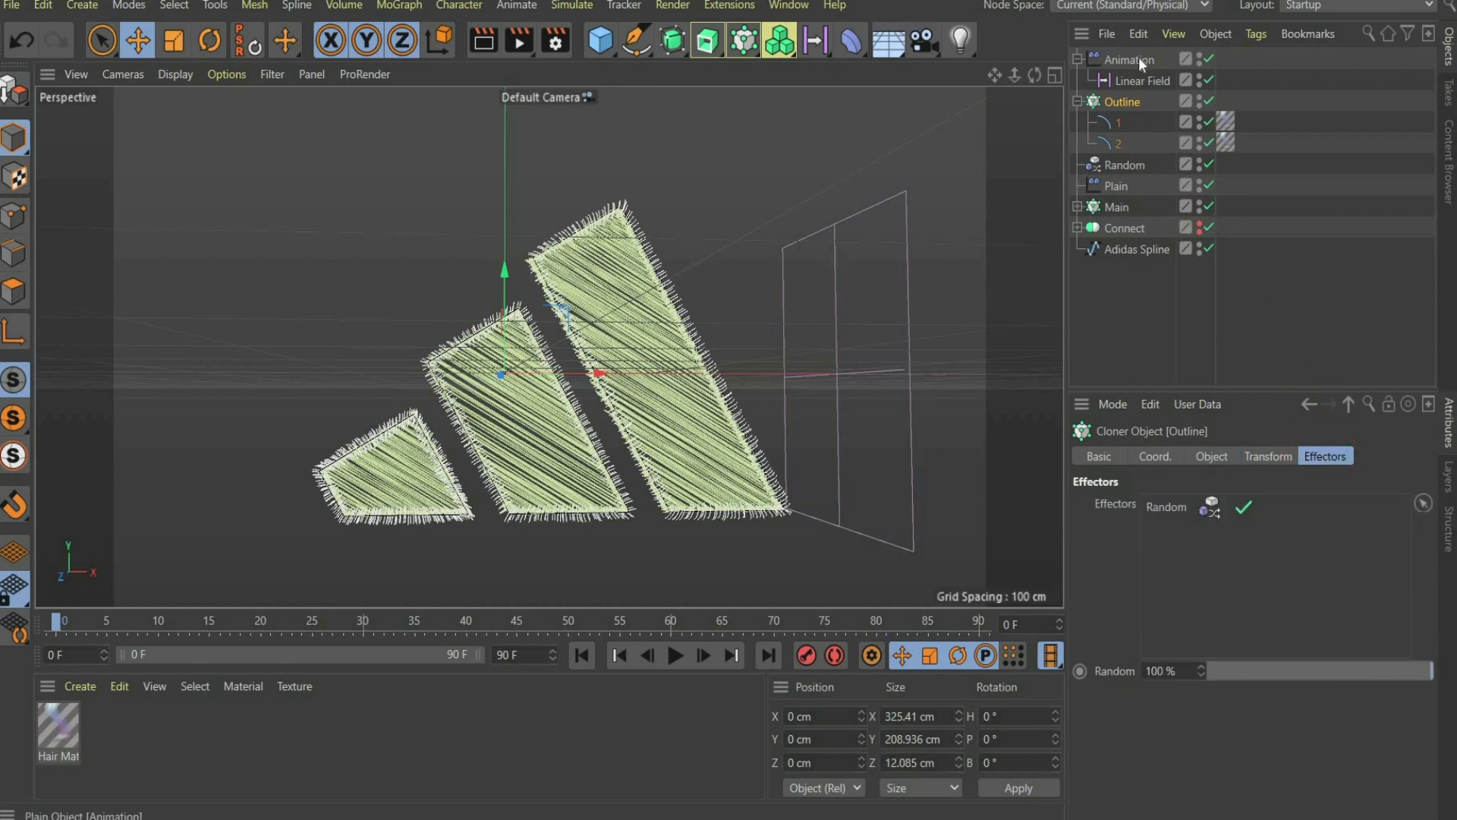
pyautogui.moveTo(1139, 60); pyautogui.dragTo(1219, 574)
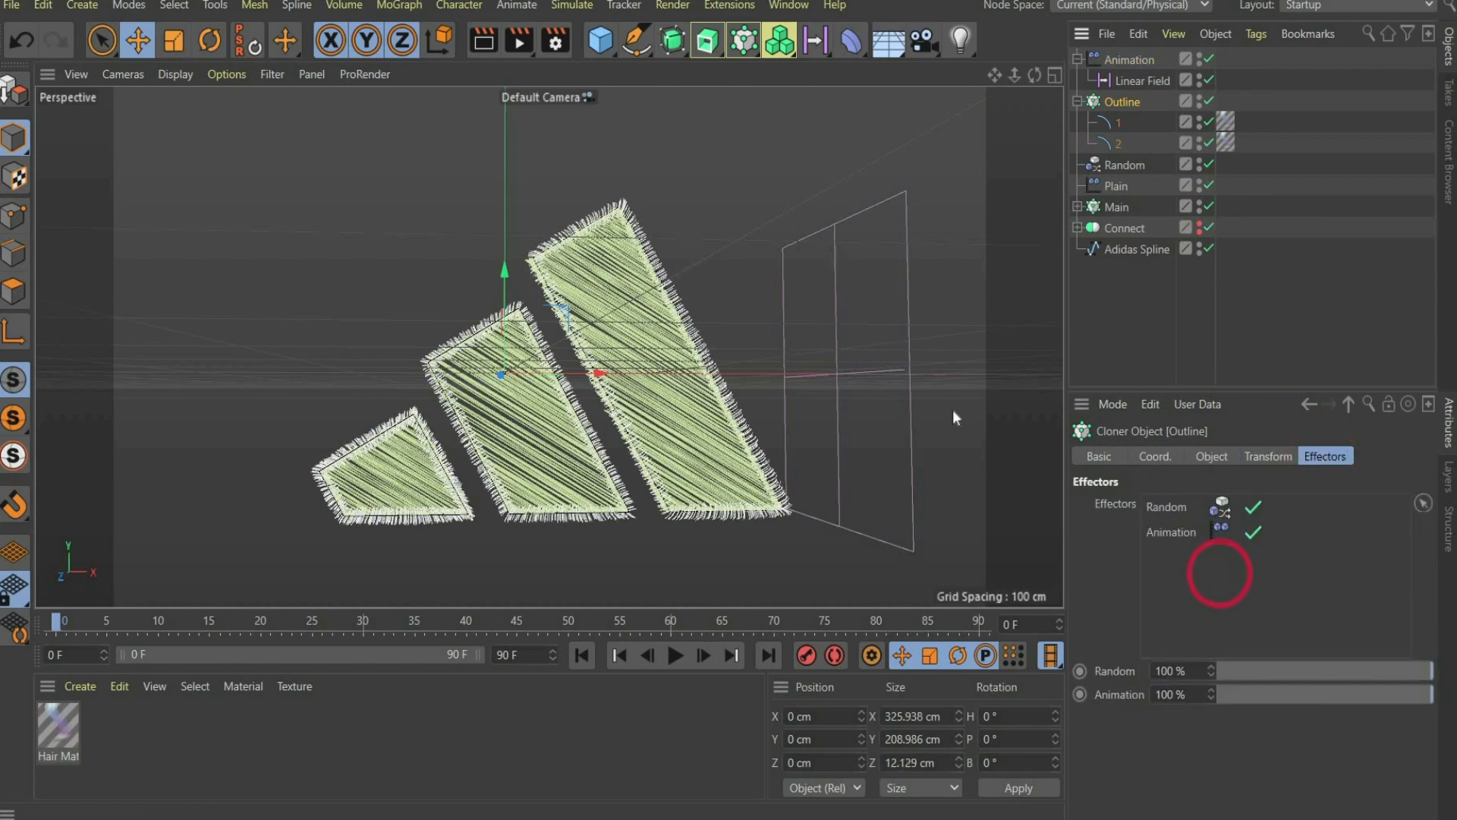
# Add a Random Field to the Animation effector's falloff above the Linear Field, with Overlay blending.
pyautogui.click(1121, 59)
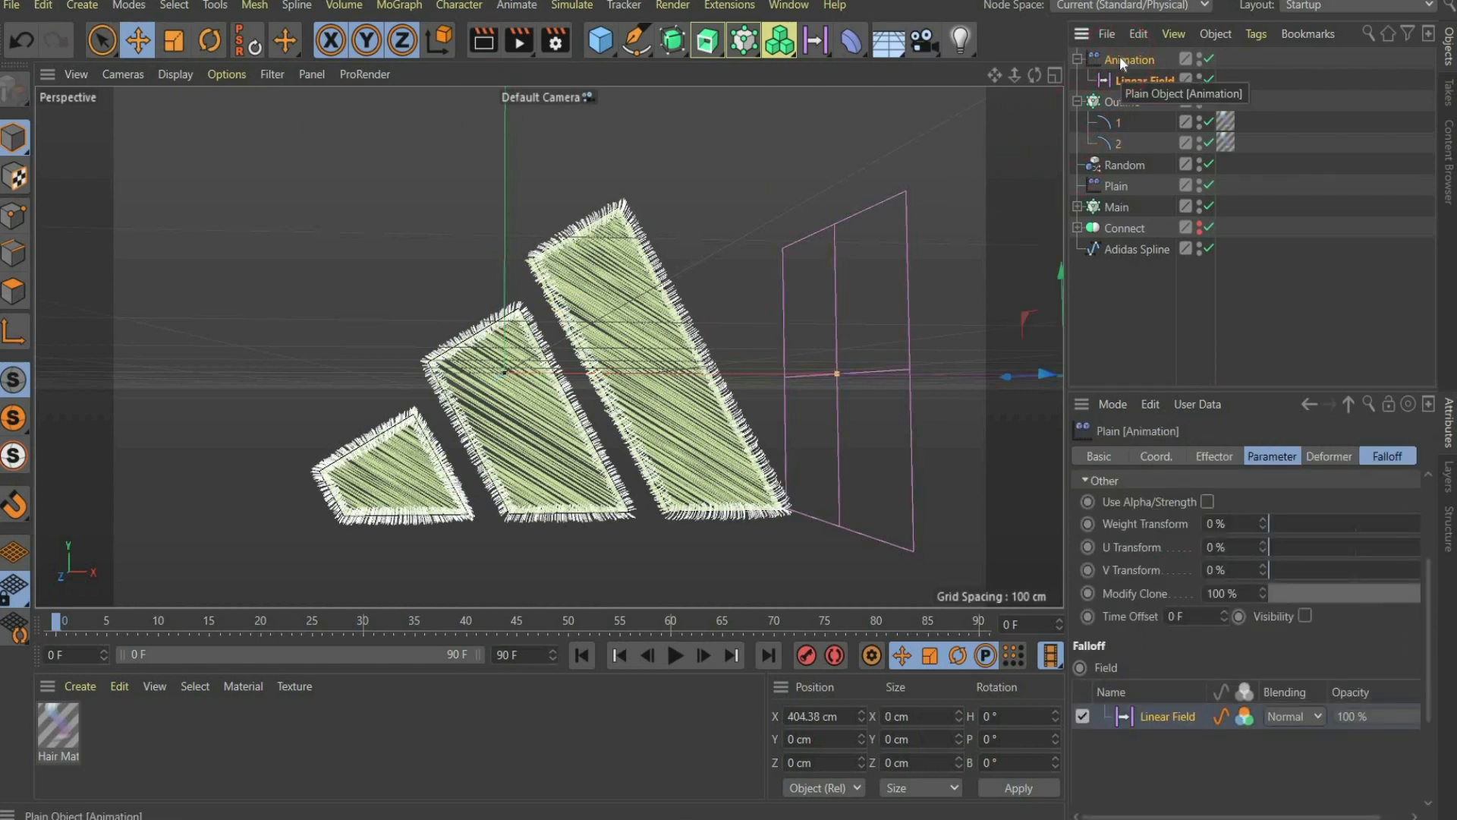
pyautogui.click(1393, 457)
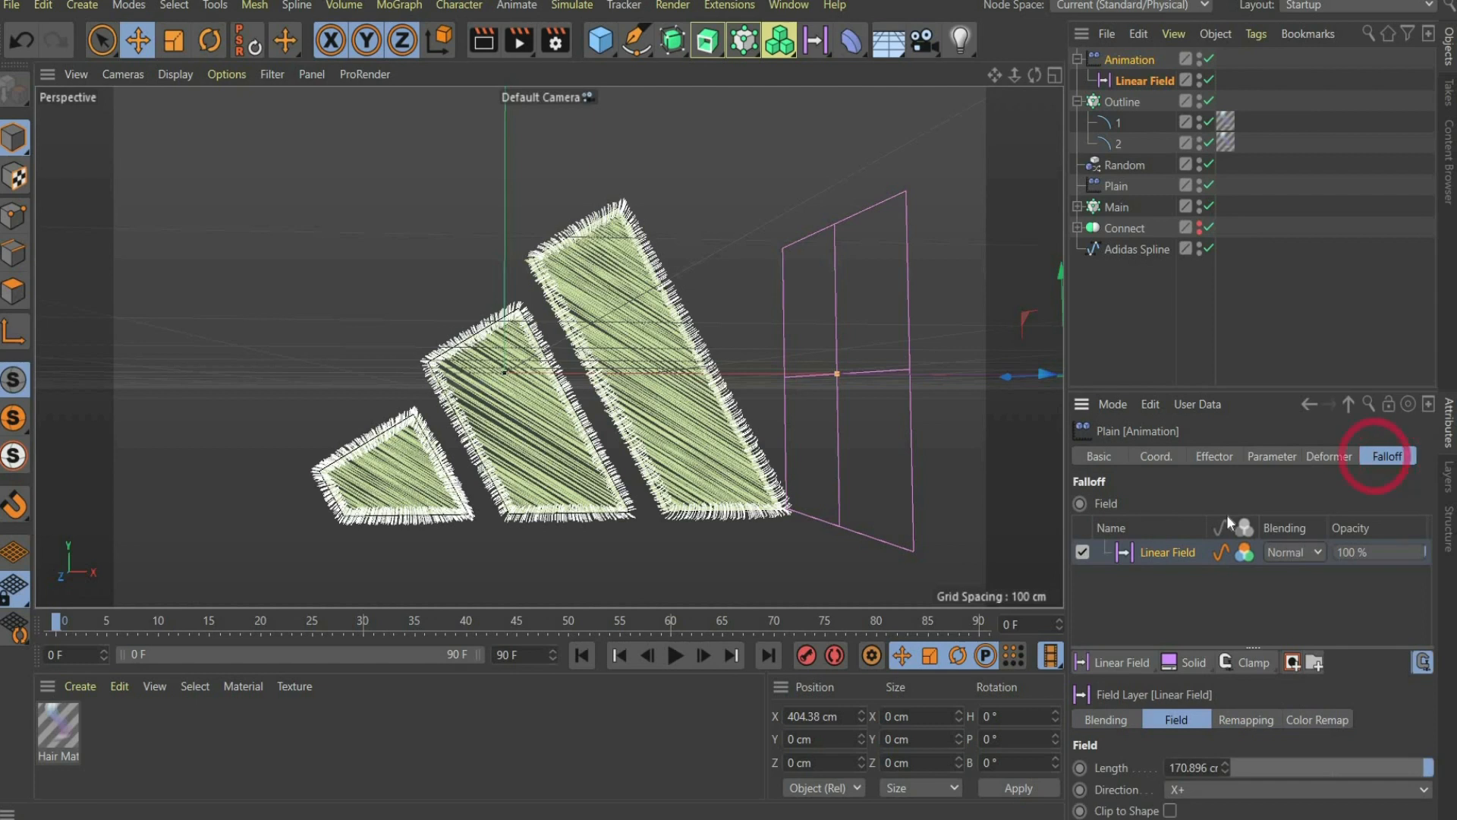
pyautogui.click(1128, 659)
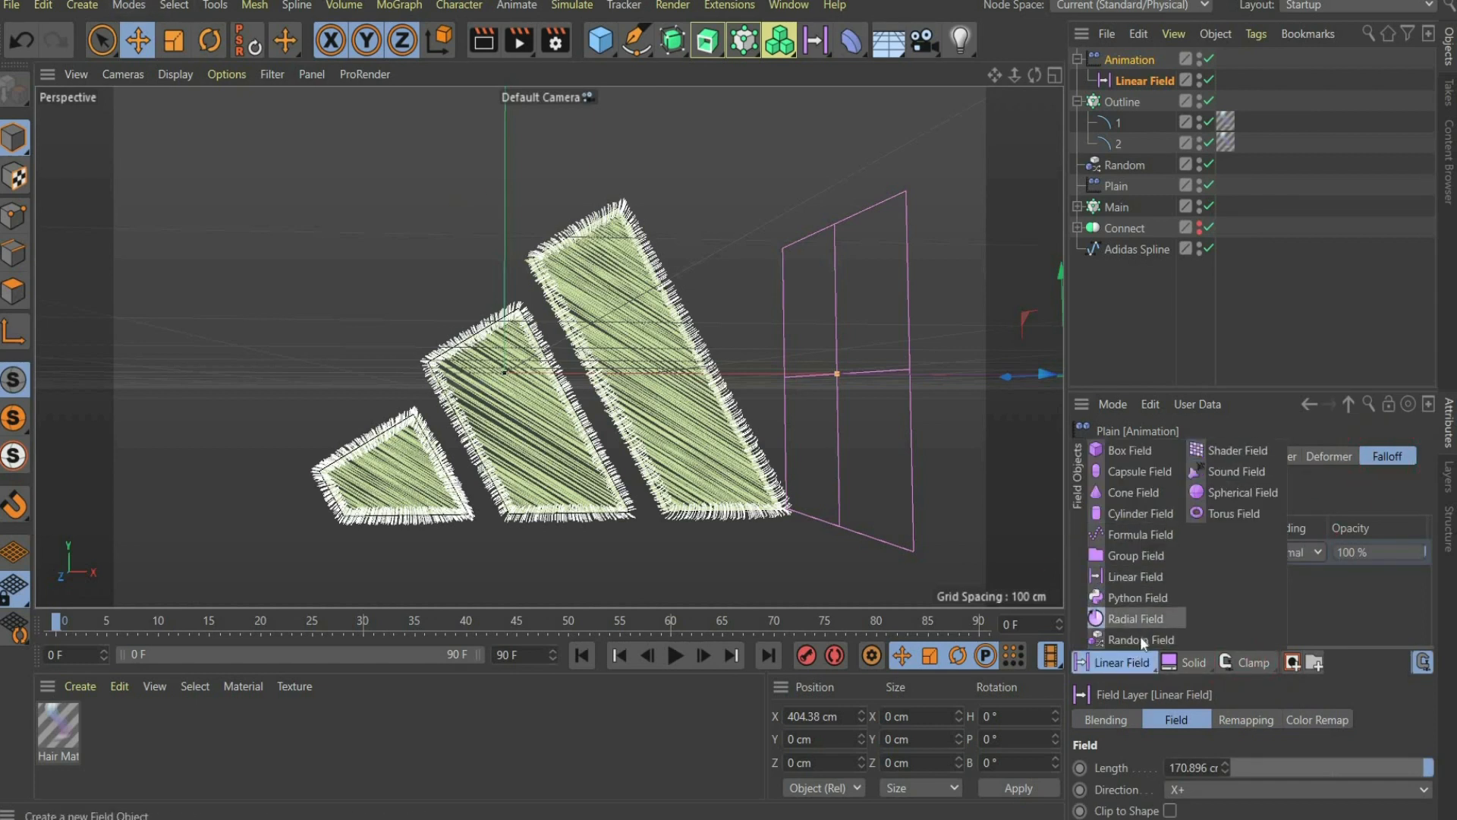
pyautogui.click(1141, 638)
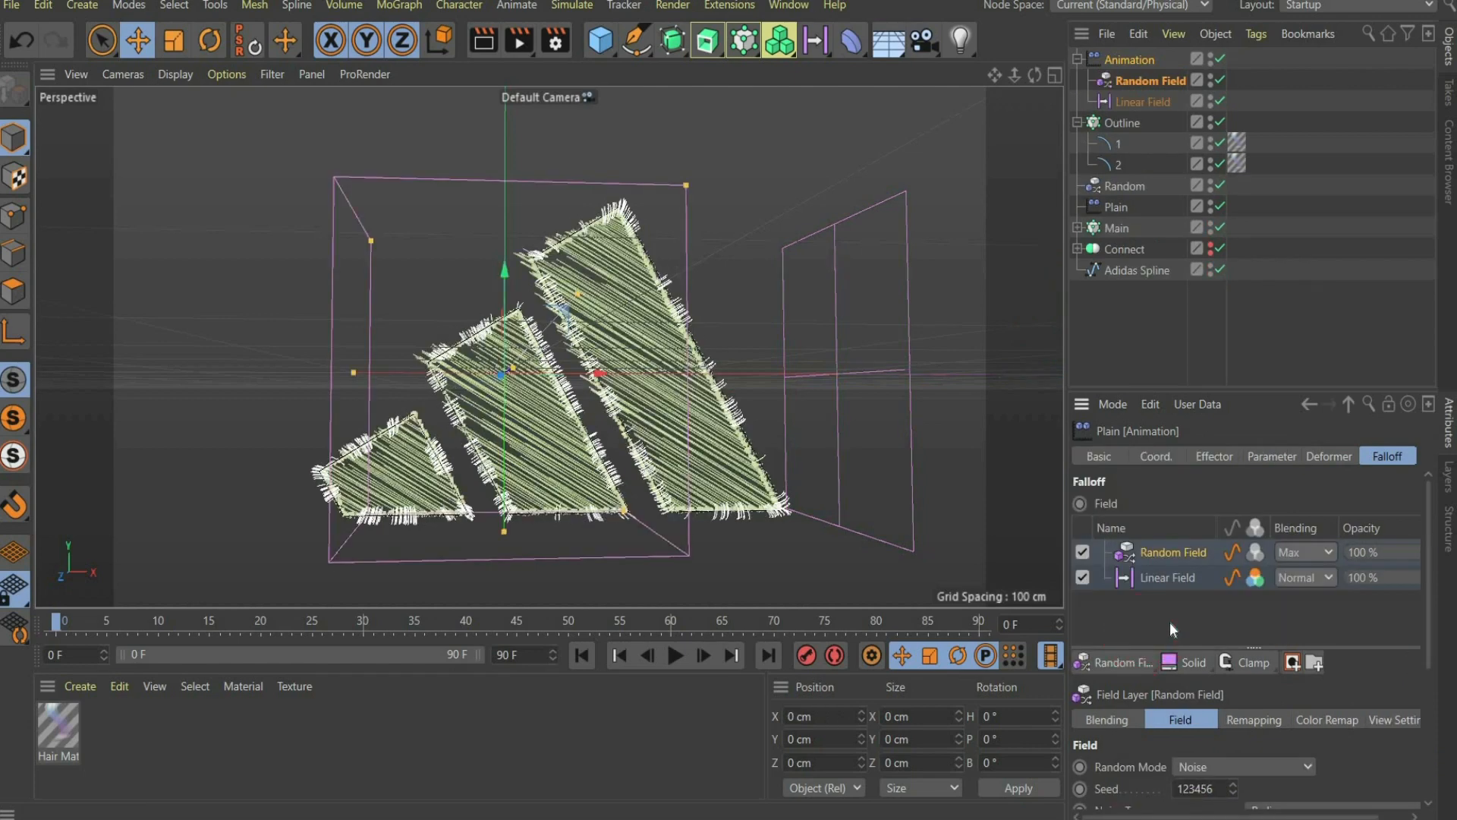
pyautogui.click(1304, 553)
pyautogui.click(1314, 686)
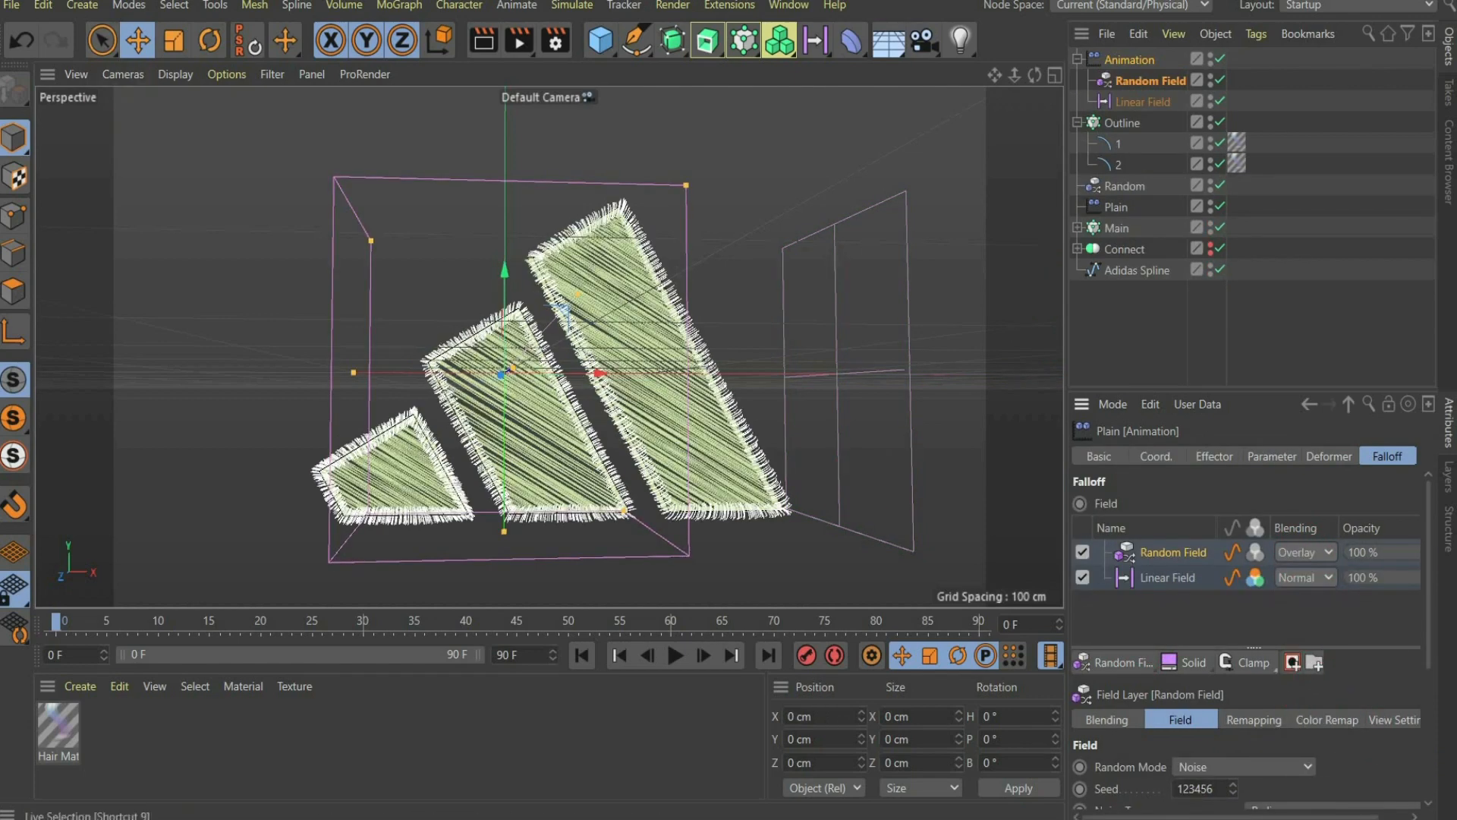
# Create a second Random effector and use the Animation effector's Linear Field as its falloff.
pyautogui.hotkey('shift', 'c')
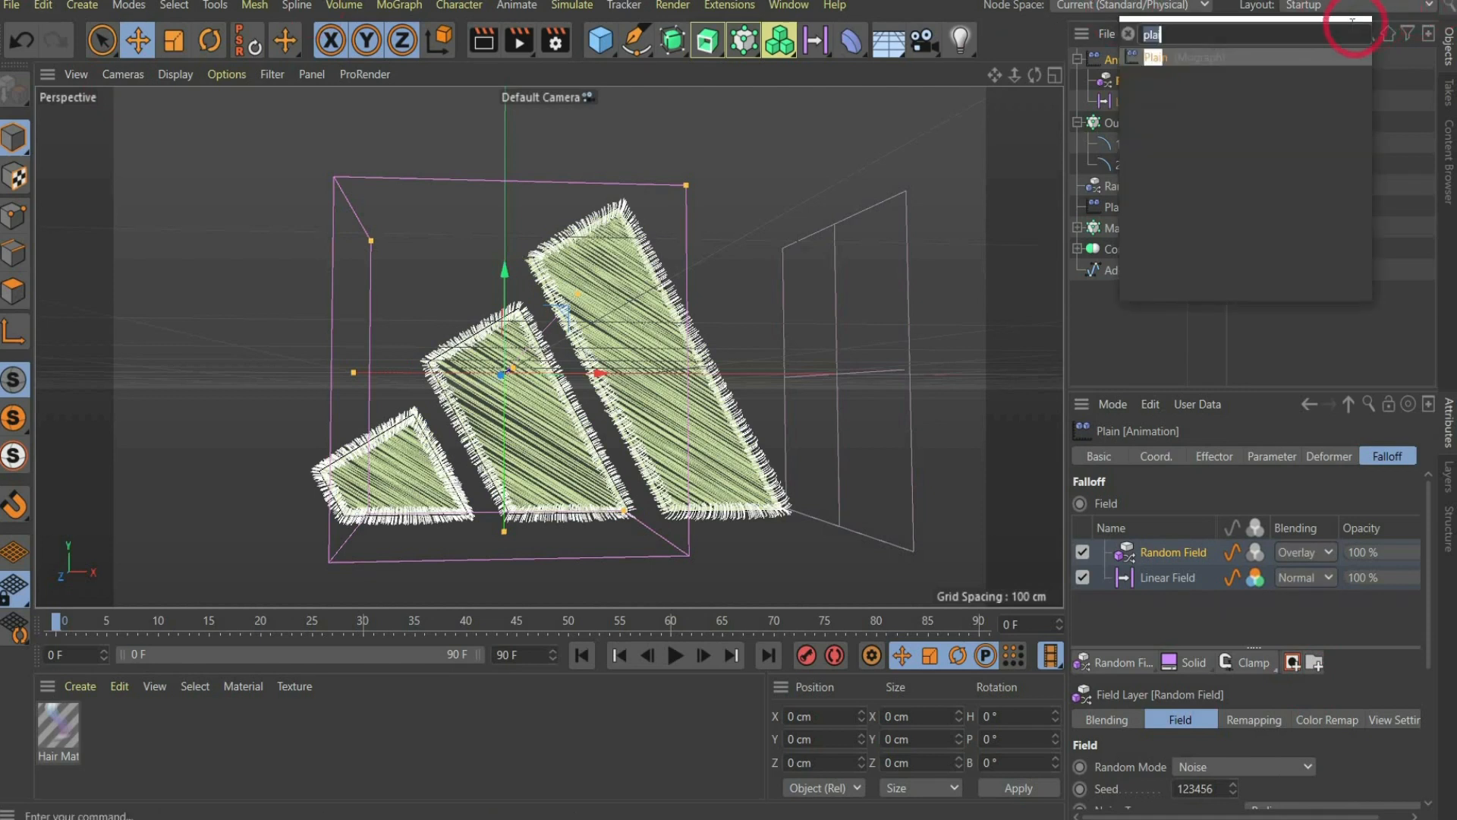
pyautogui.write('random')
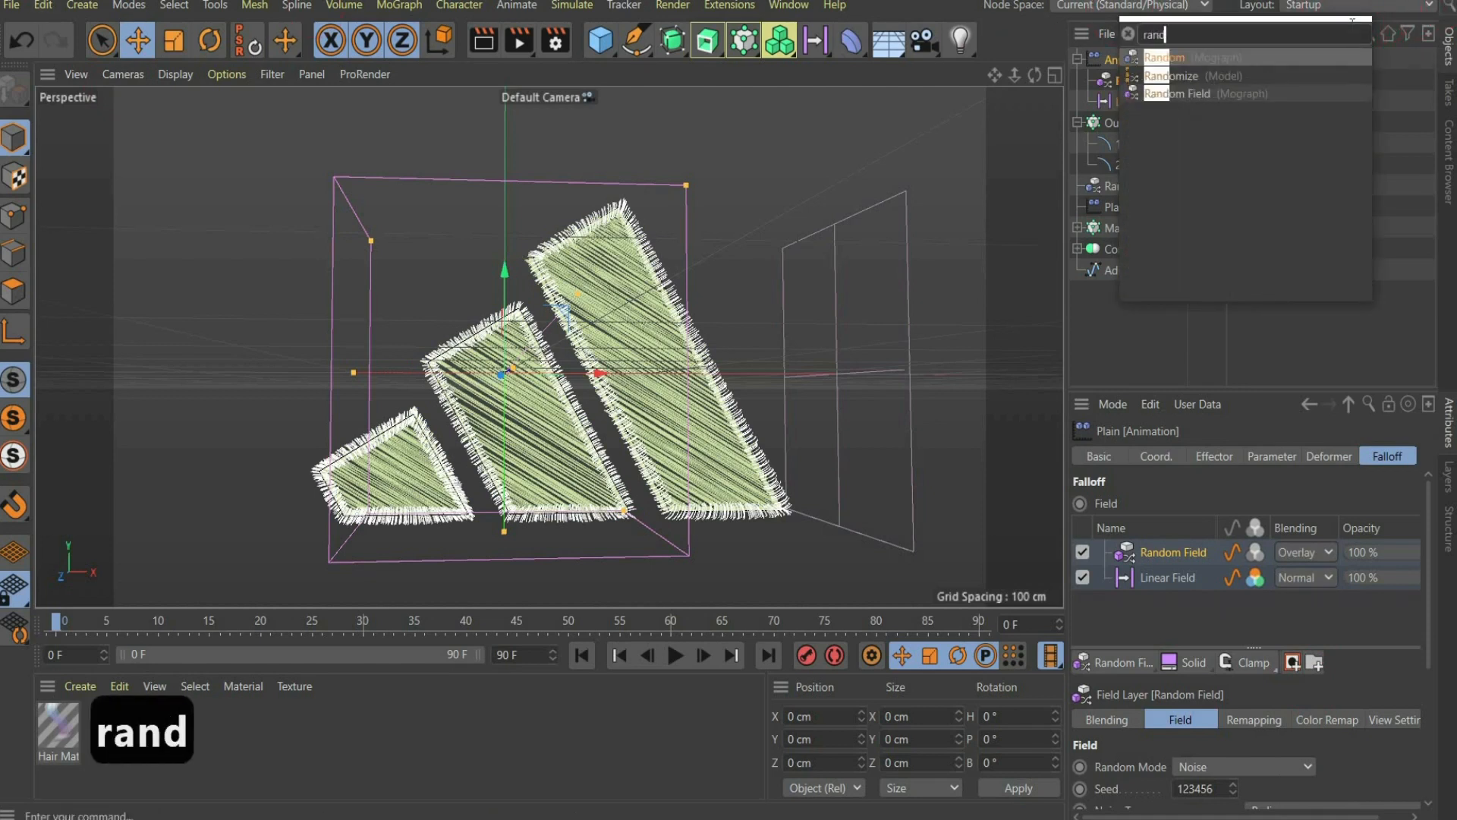
pyautogui.click(1246, 57)
pyautogui.click(1120, 60)
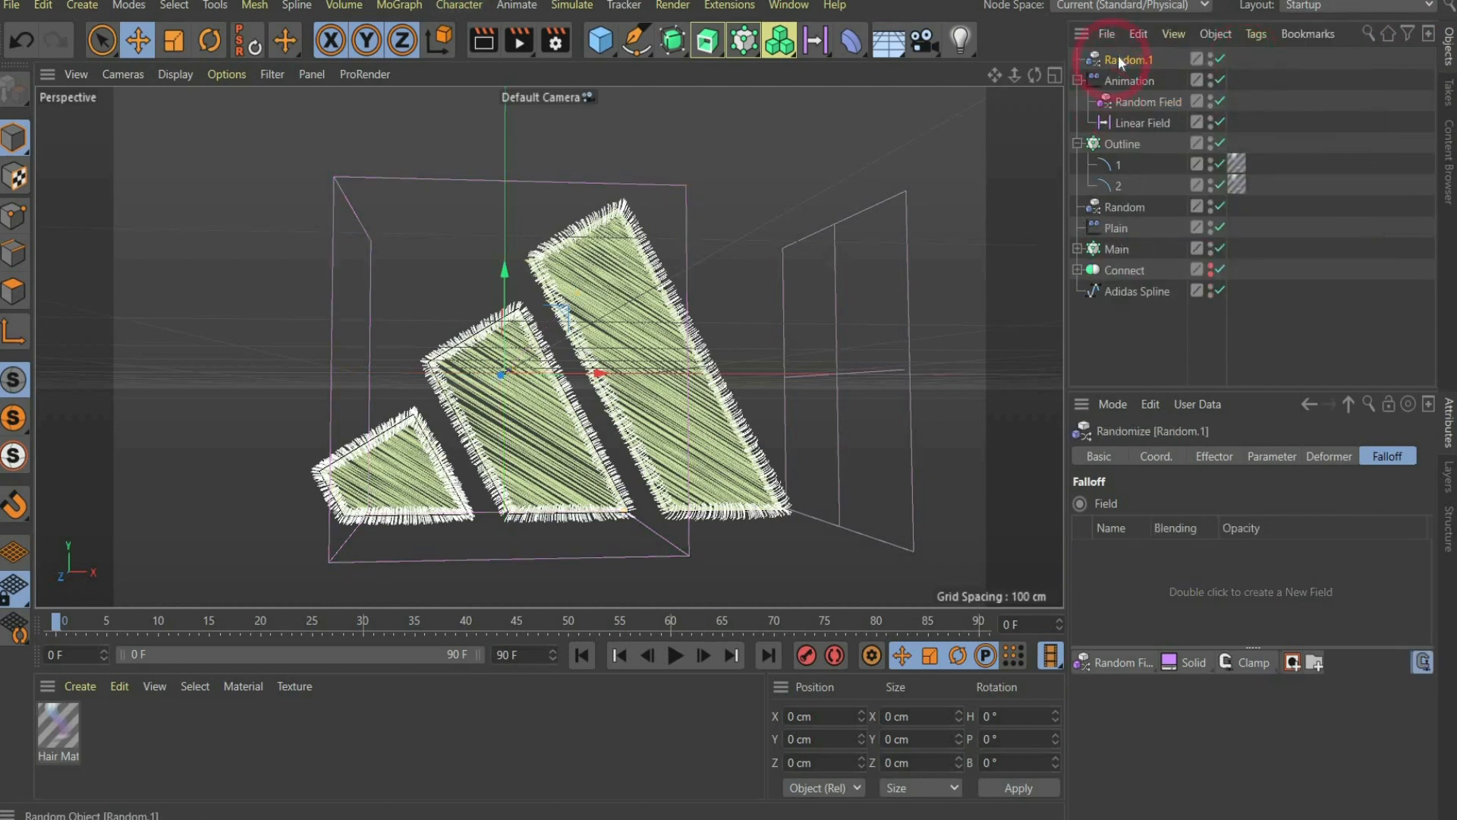
pyautogui.click(1350, 385)
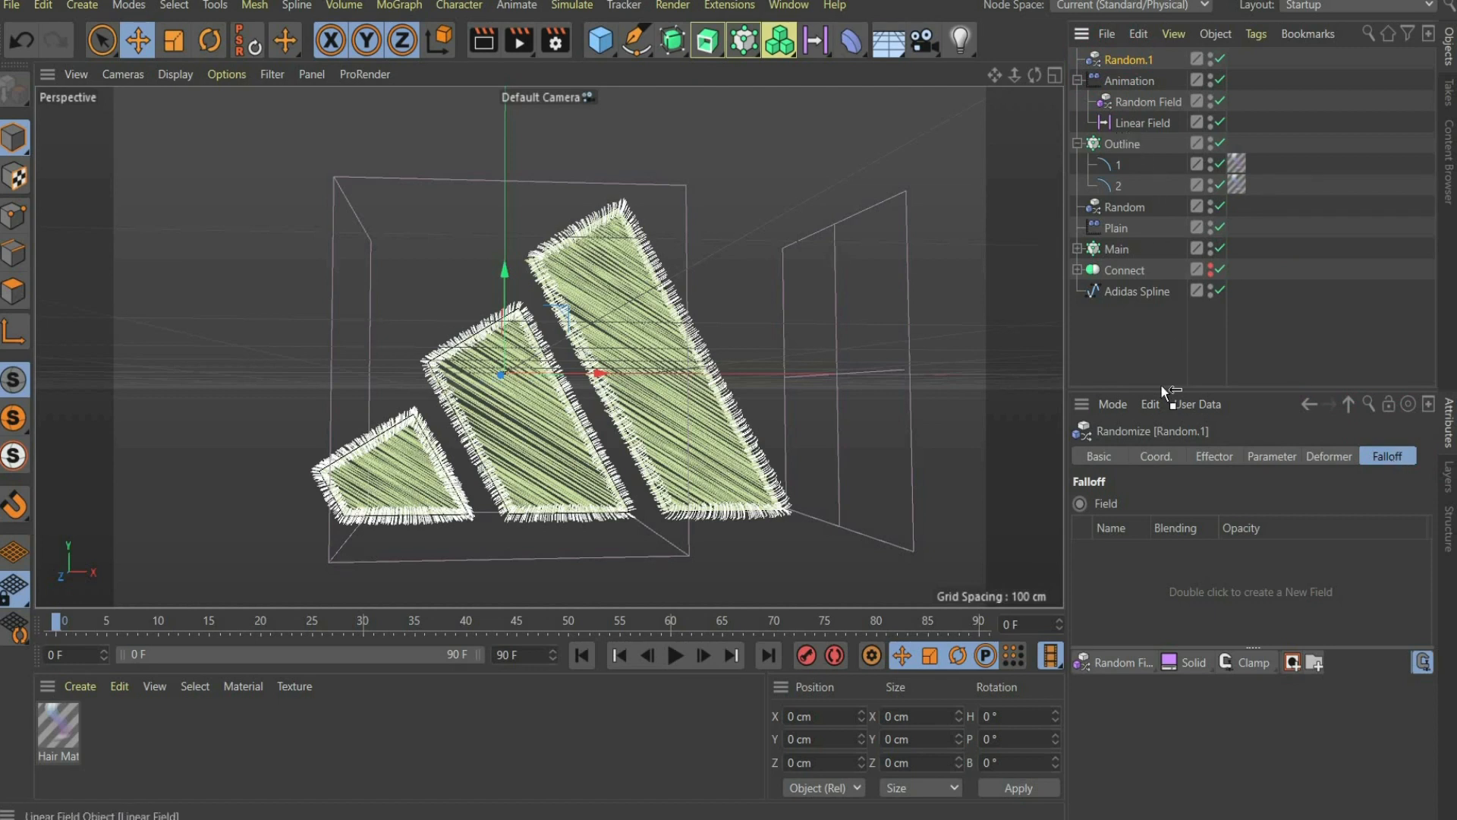
pyautogui.moveTo(1179, 586)
pyautogui.mouseDown()
pyautogui.moveTo(1158, 603)
pyautogui.moveTo(1178, 607)
pyautogui.mouseUp()
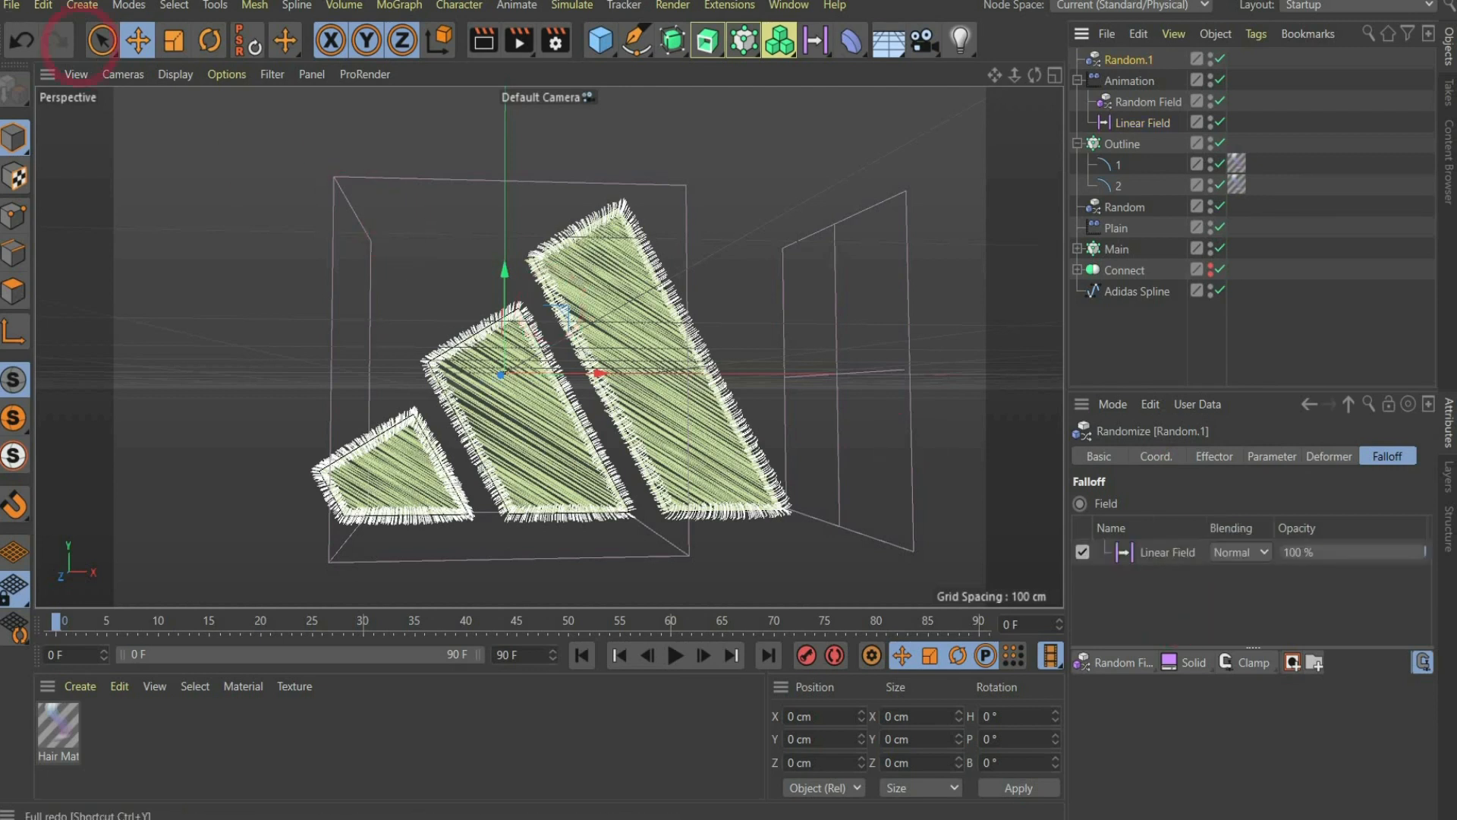
# Set the new Random effector's position offsets to 0 cm in X, 24 cm in Y and 0 cm in Z.
pyautogui.click(1274, 457)
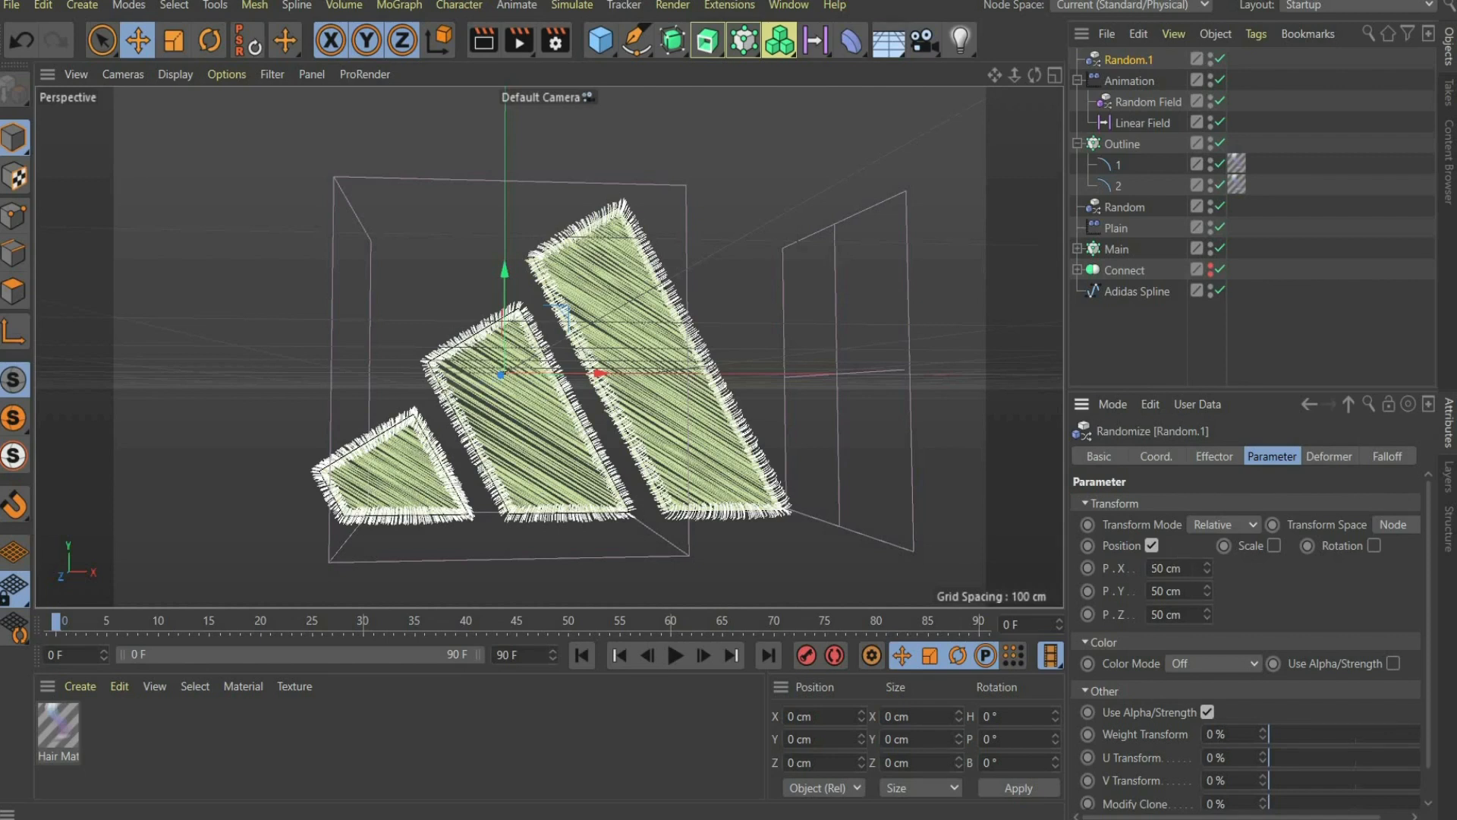
pyautogui.click(1105, 568)
pyautogui.write('0')
pyautogui.press('Return')
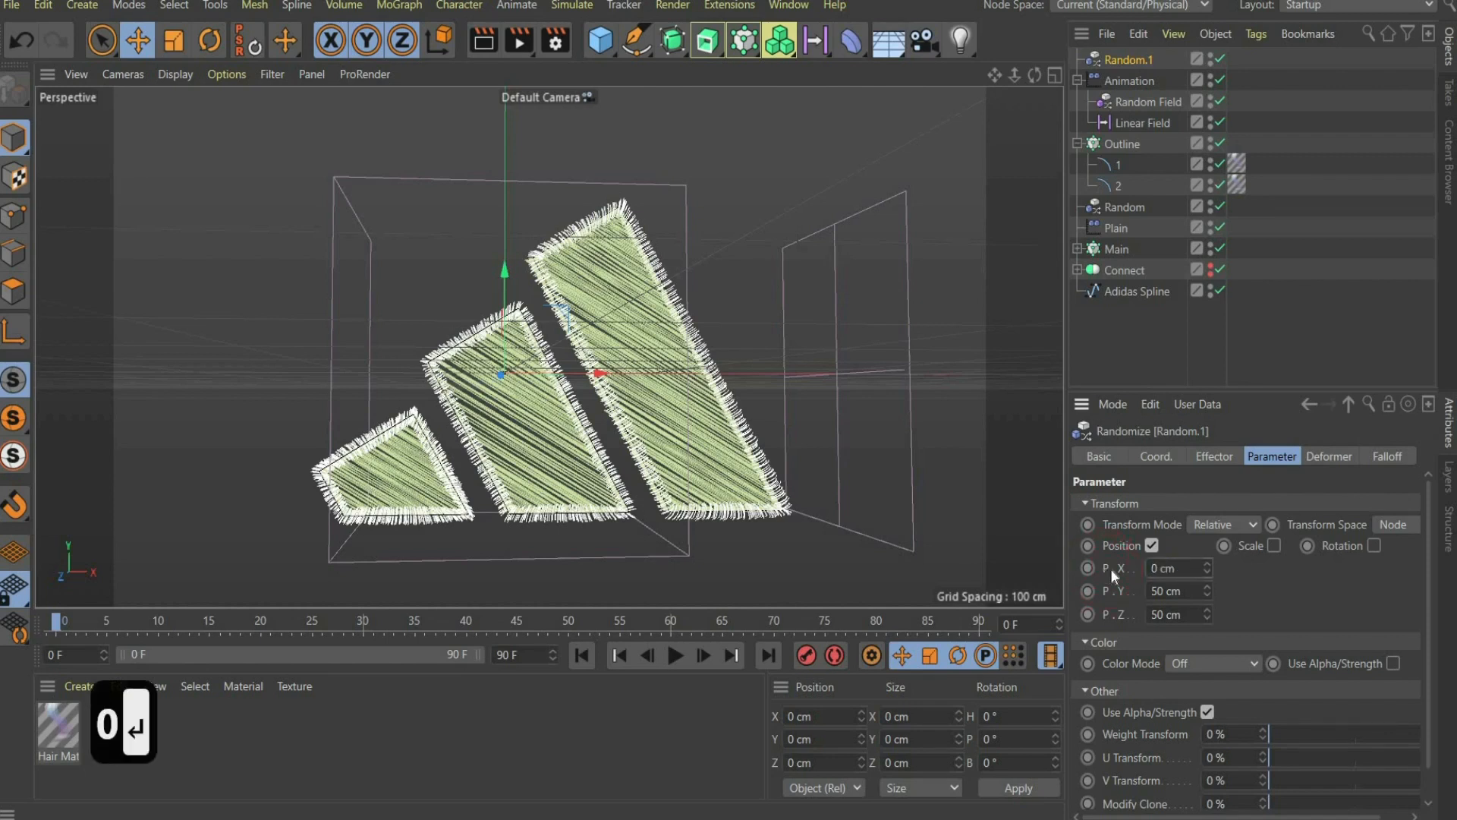
pyautogui.click(1109, 616)
pyautogui.write('0')
pyautogui.press('Return')
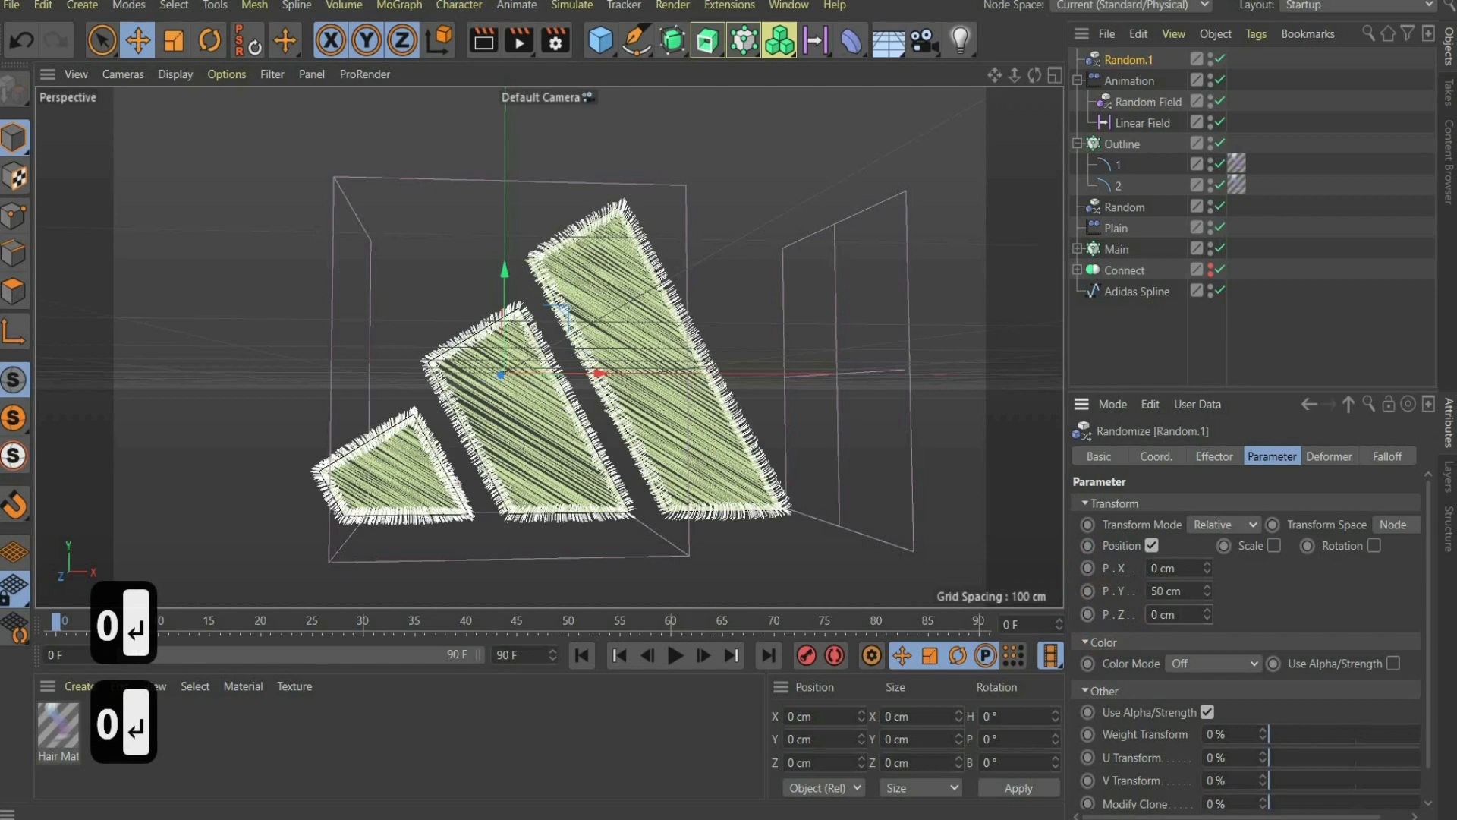
pyautogui.click(1122, 595)
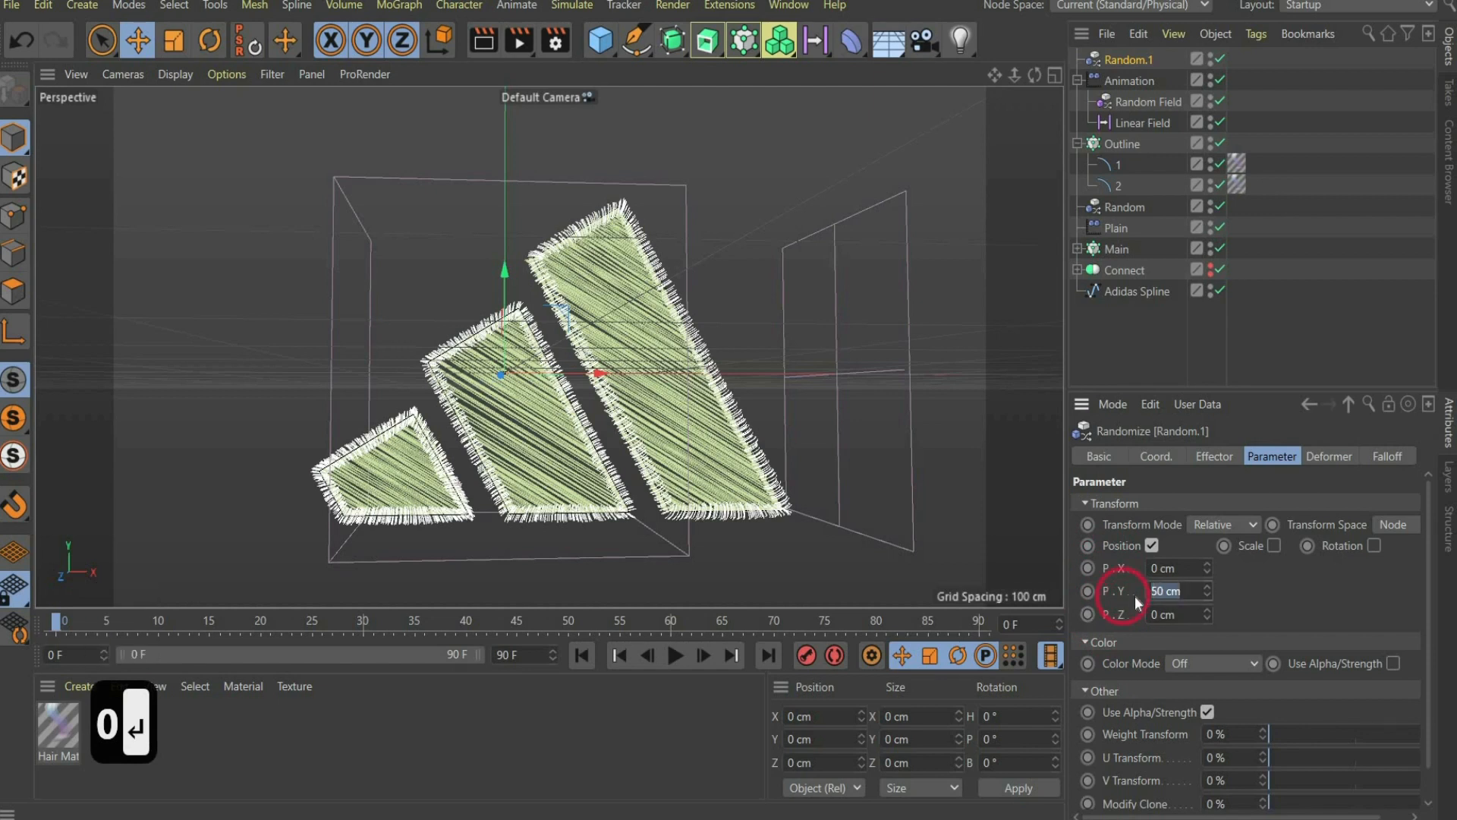
pyautogui.write('24')
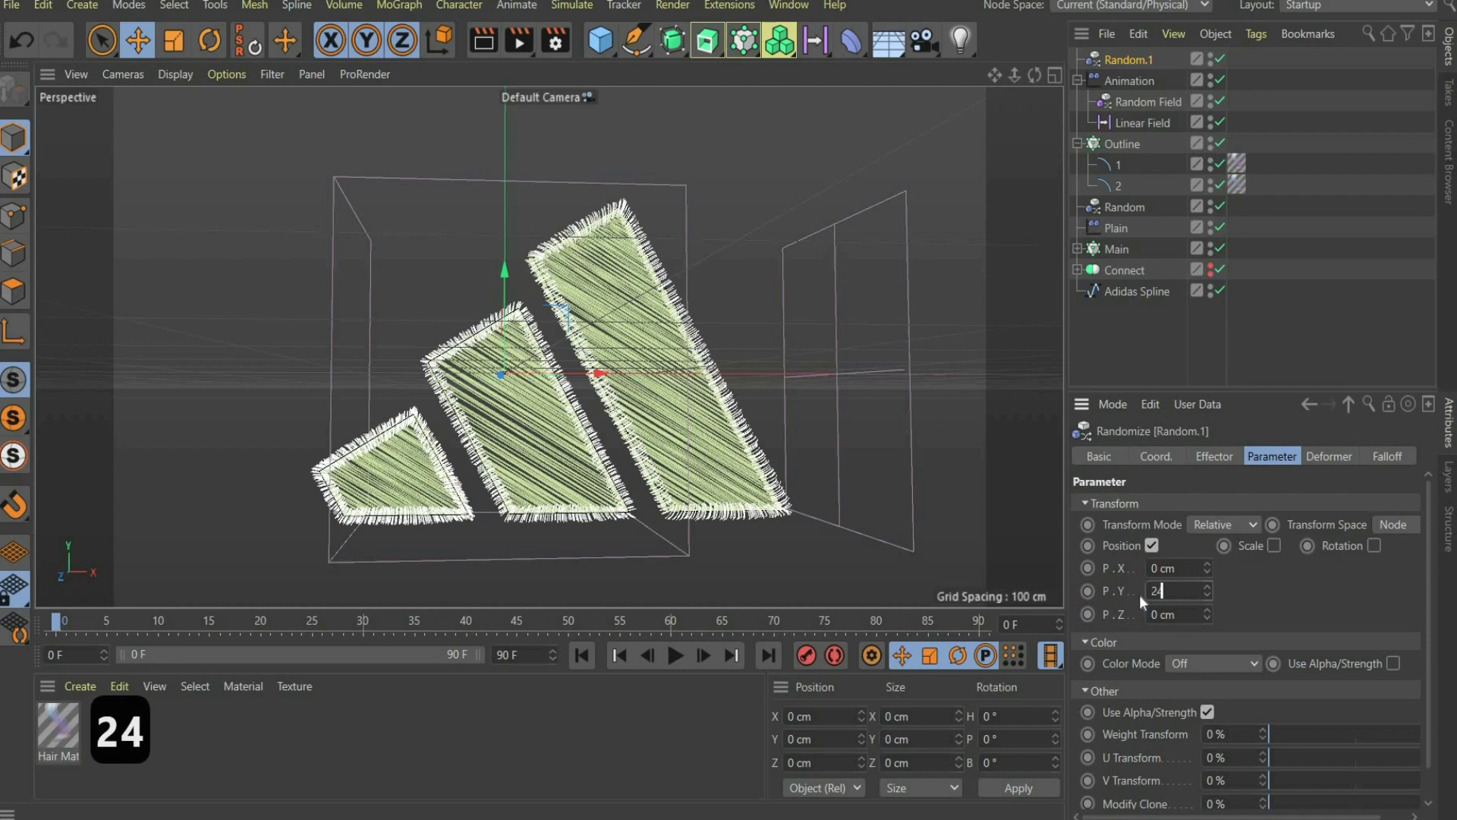
pyautogui.press('Return')
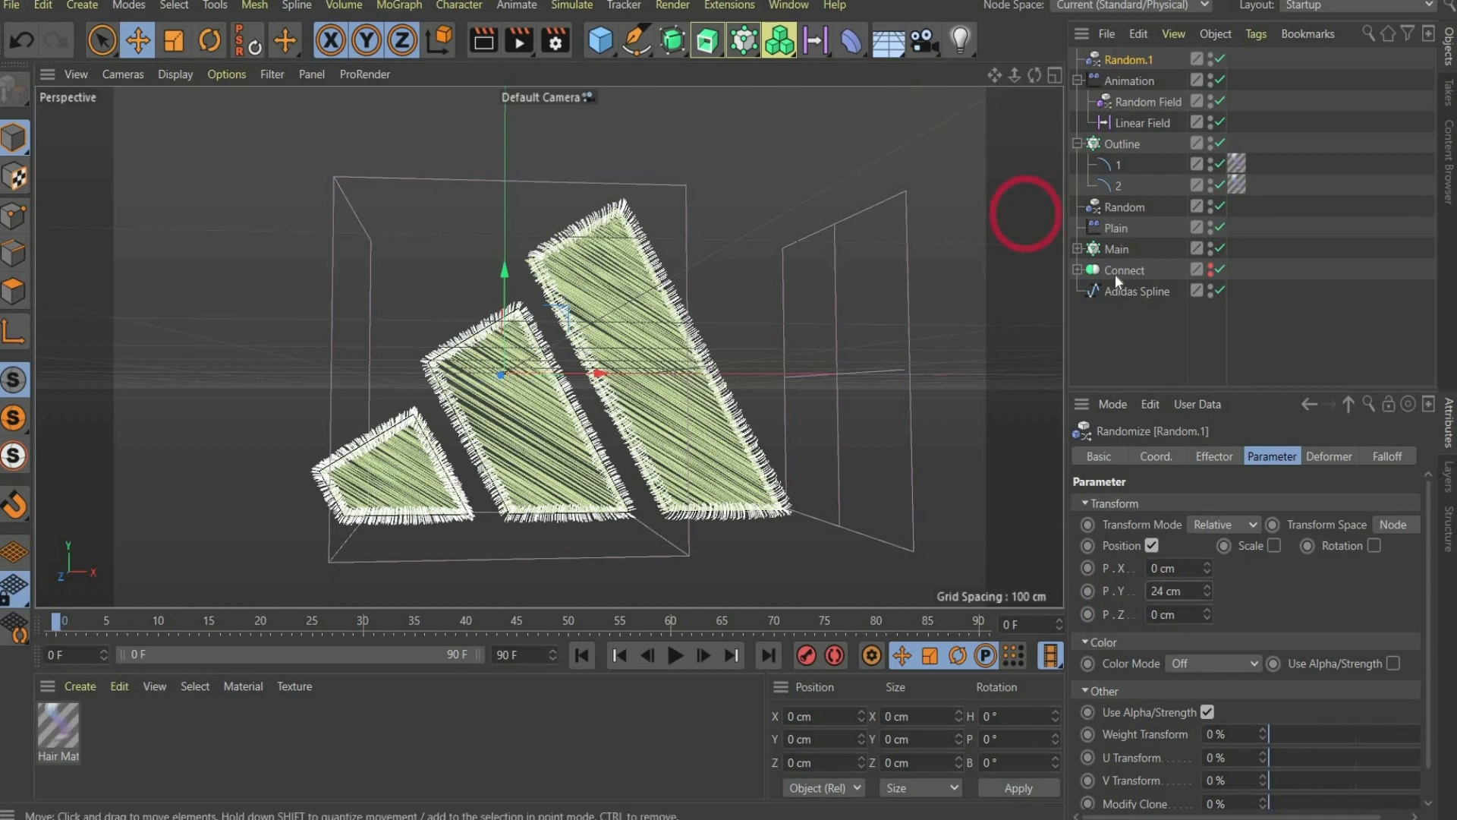
# Add the new Random effector to the Main Cloner's effectors after Animation.
pyautogui.click(1115, 251)
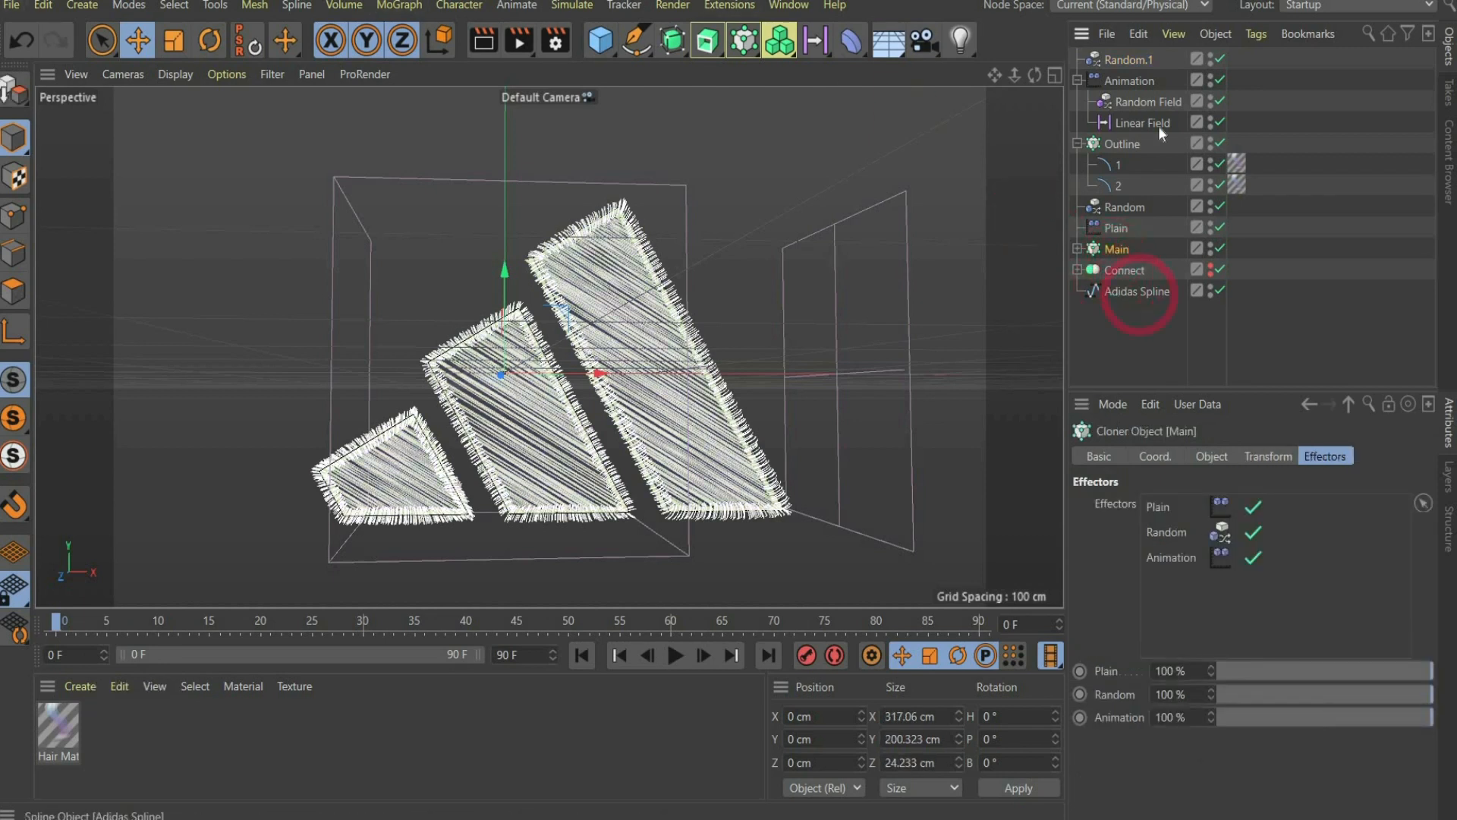
pyautogui.moveTo(1137, 60); pyautogui.dragTo(1193, 304)
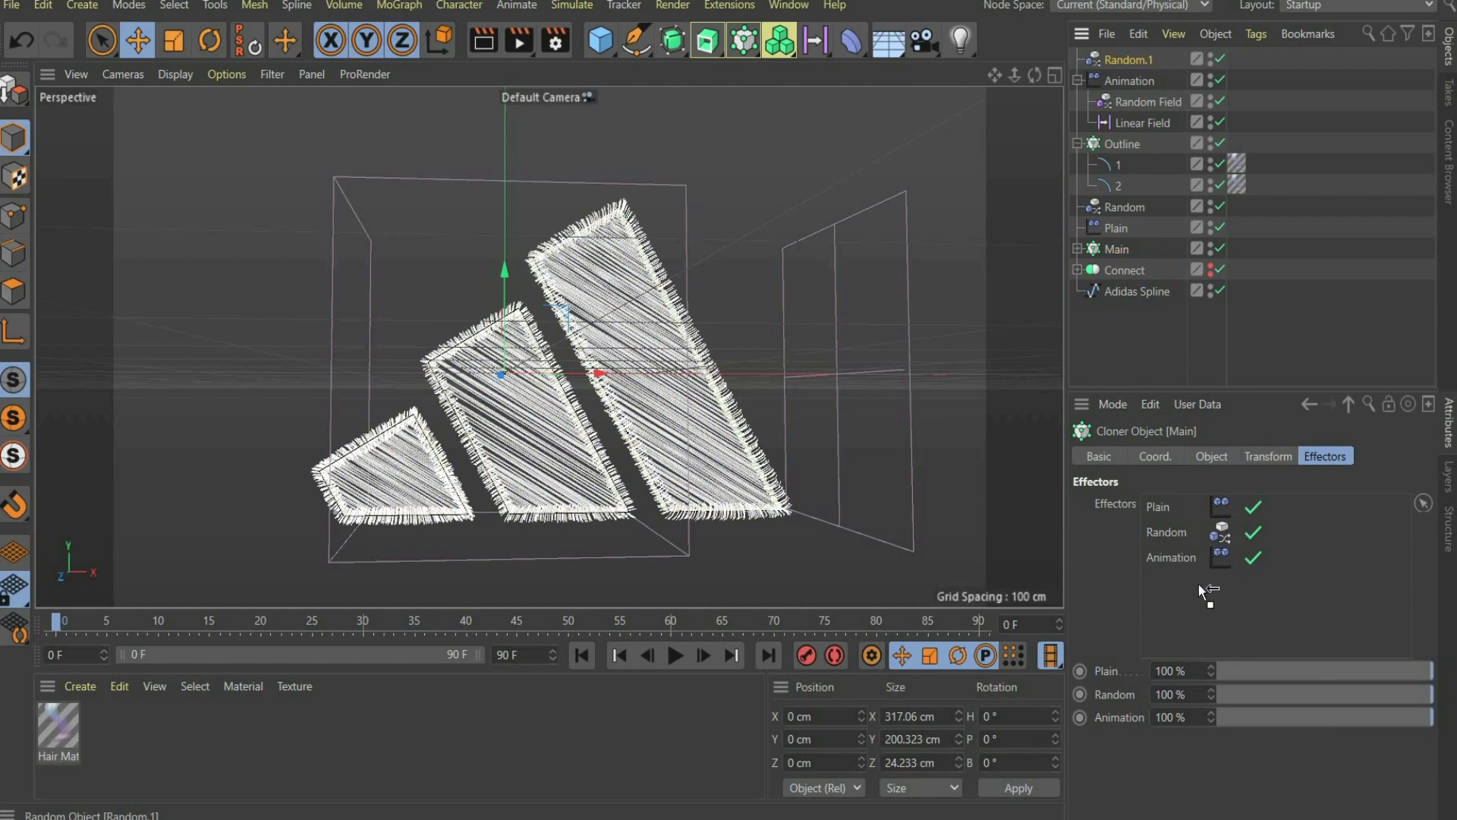
pyautogui.moveTo(1201, 593); pyautogui.dragTo(1200, 594)
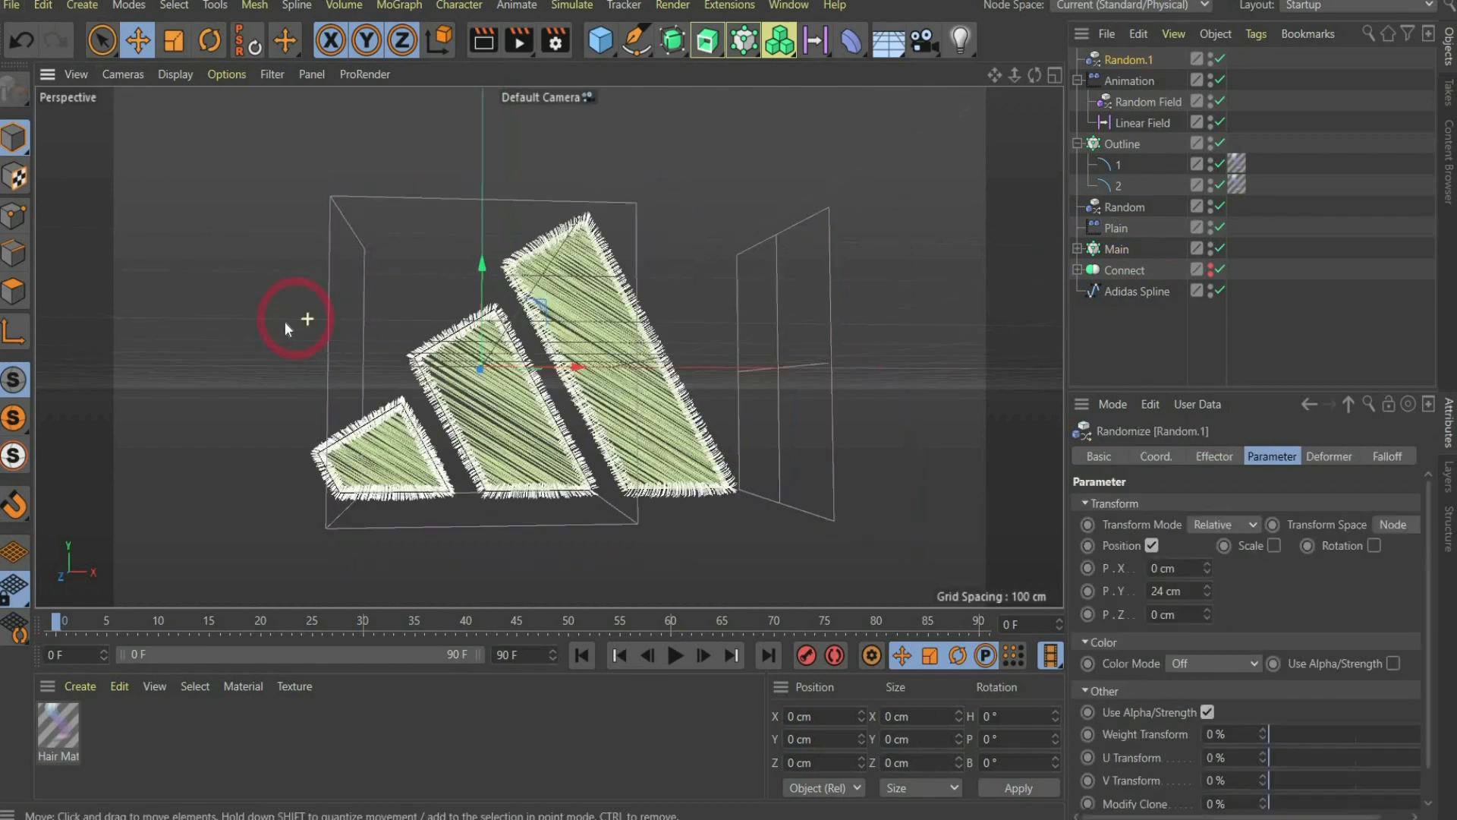
# Move the Animation effector with its fields along X to about -336 cm, past the logo's short-stripe side.
pyautogui.scroll(-3, 293, 325)
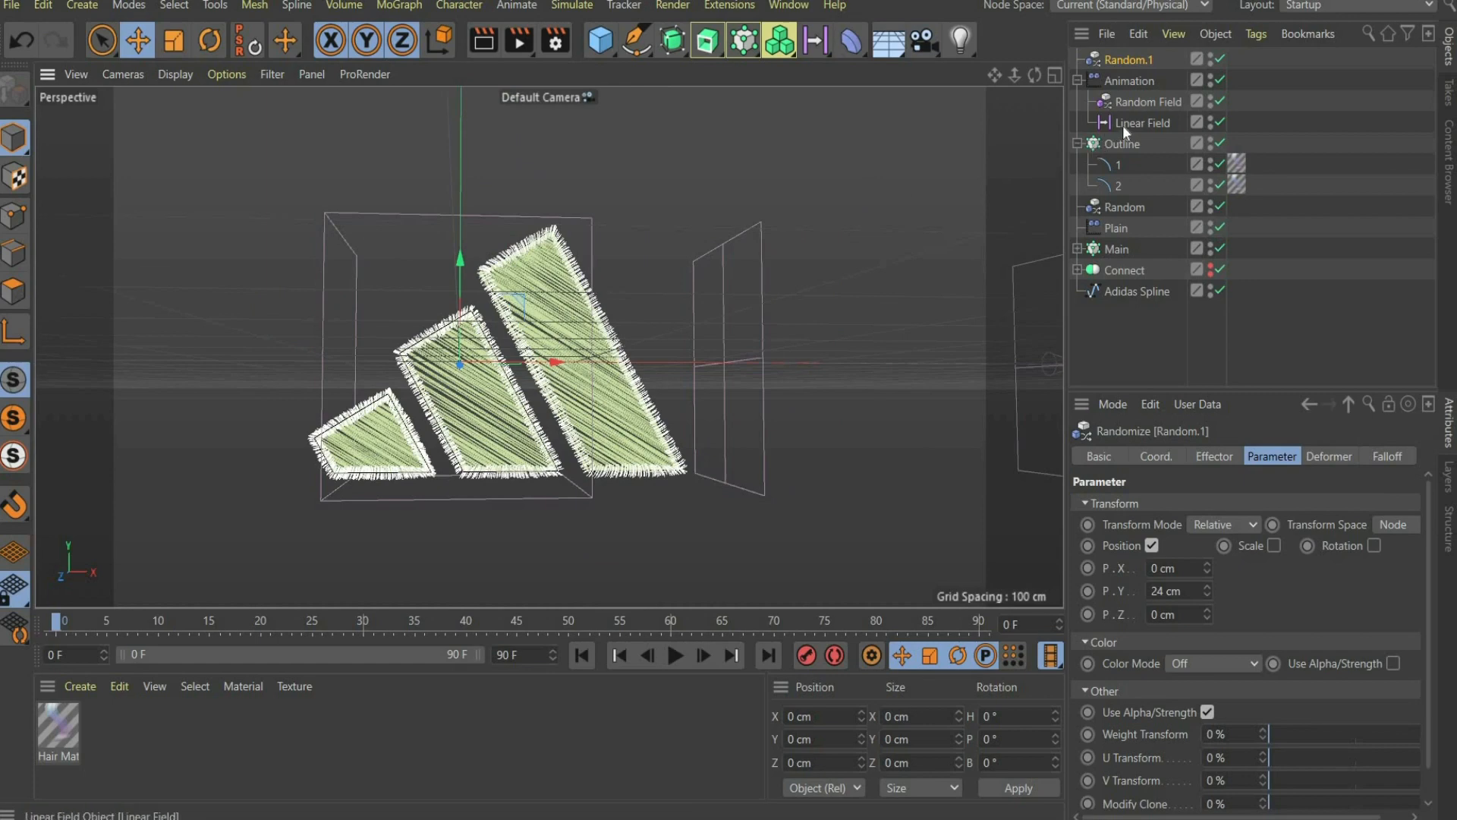
pyautogui.scroll(-3, 504, 281)
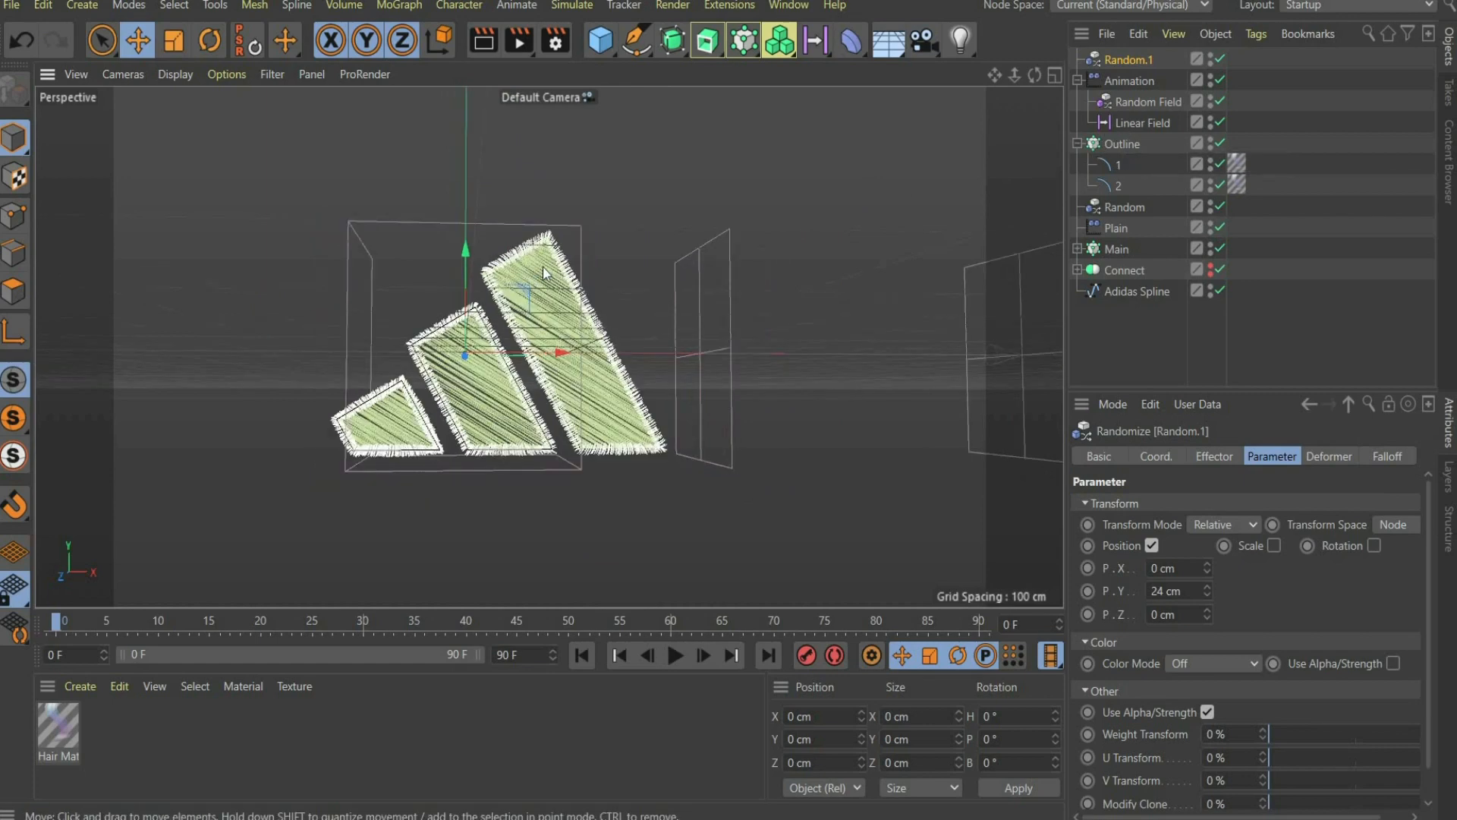
pyautogui.click(1123, 122)
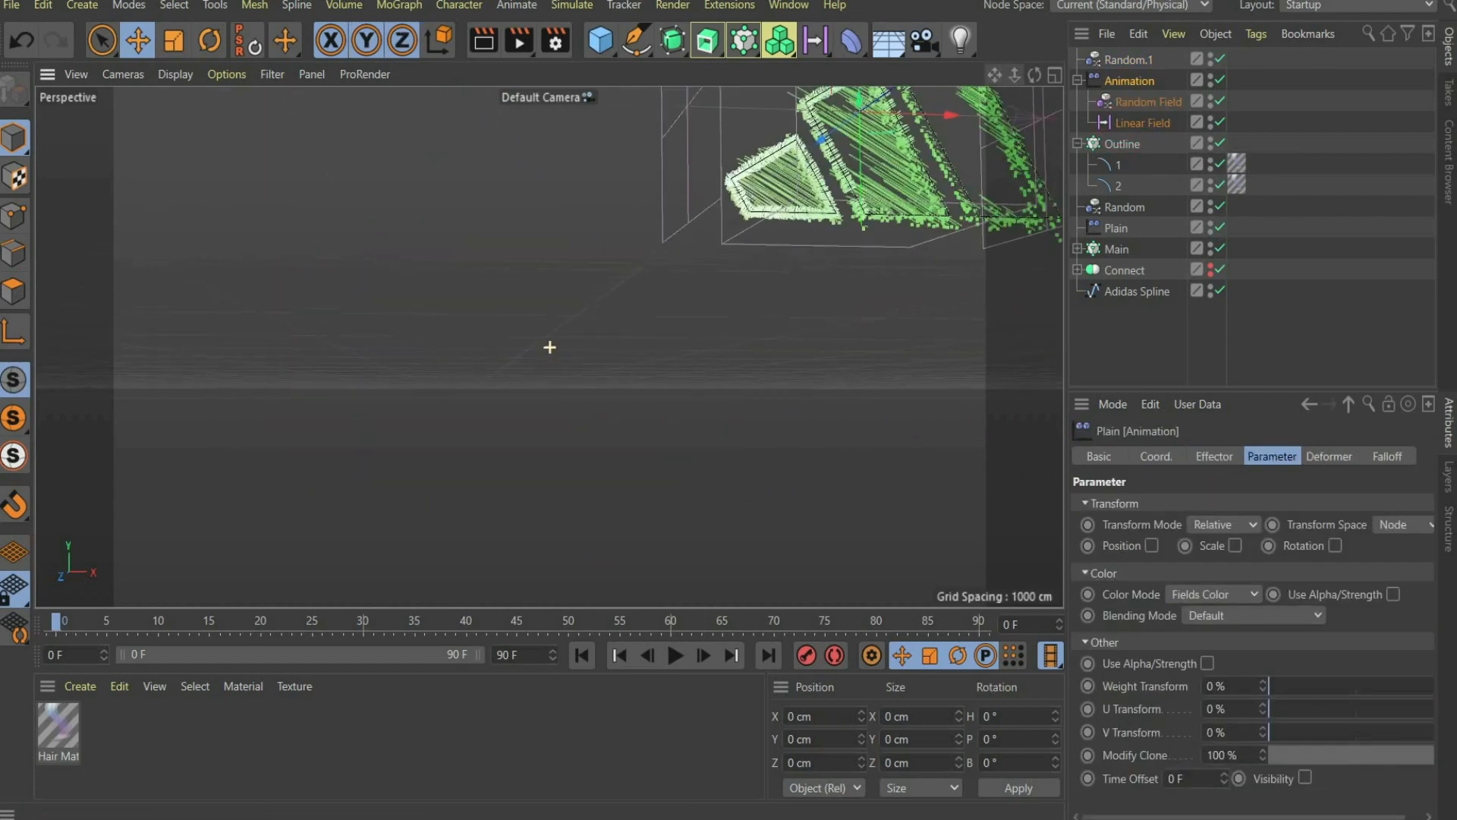
pyautogui.keyDown('alt'); pyautogui.moveTo(843, 152); pyautogui.dragTo(637, 302, button='middle'); pyautogui.keyUp('alt')
pyautogui.moveTo(542, 415); pyautogui.dragTo(691, 422)
pyautogui.moveTo(167, 495); pyautogui.dragTo(49, 494)
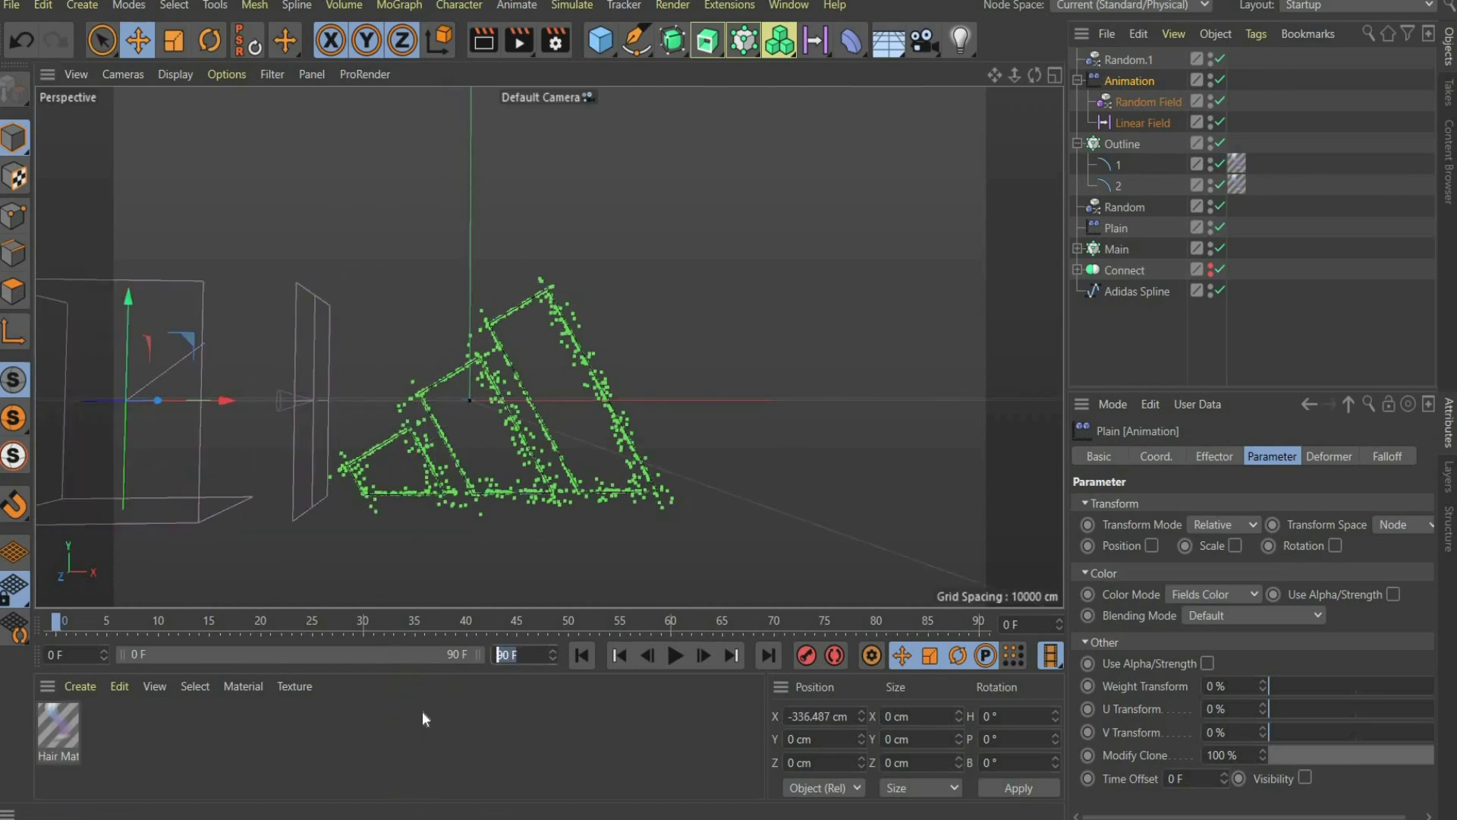
# Set the project's end frame to 150 and extend the preview range to 150 F.
pyautogui.write('18')
pyautogui.press('BackSpace')
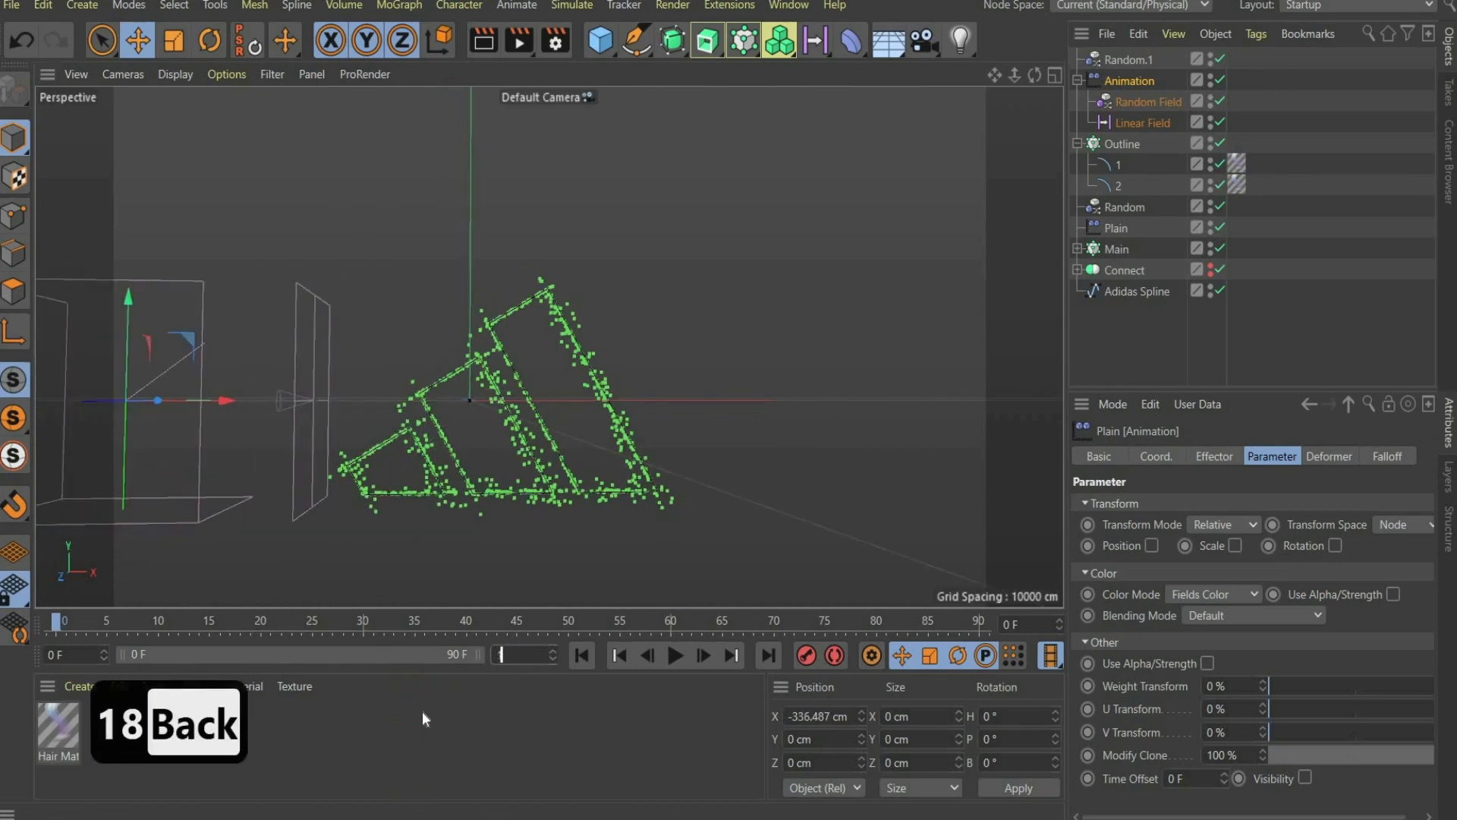
pyautogui.write('50')
pyautogui.press('Return')
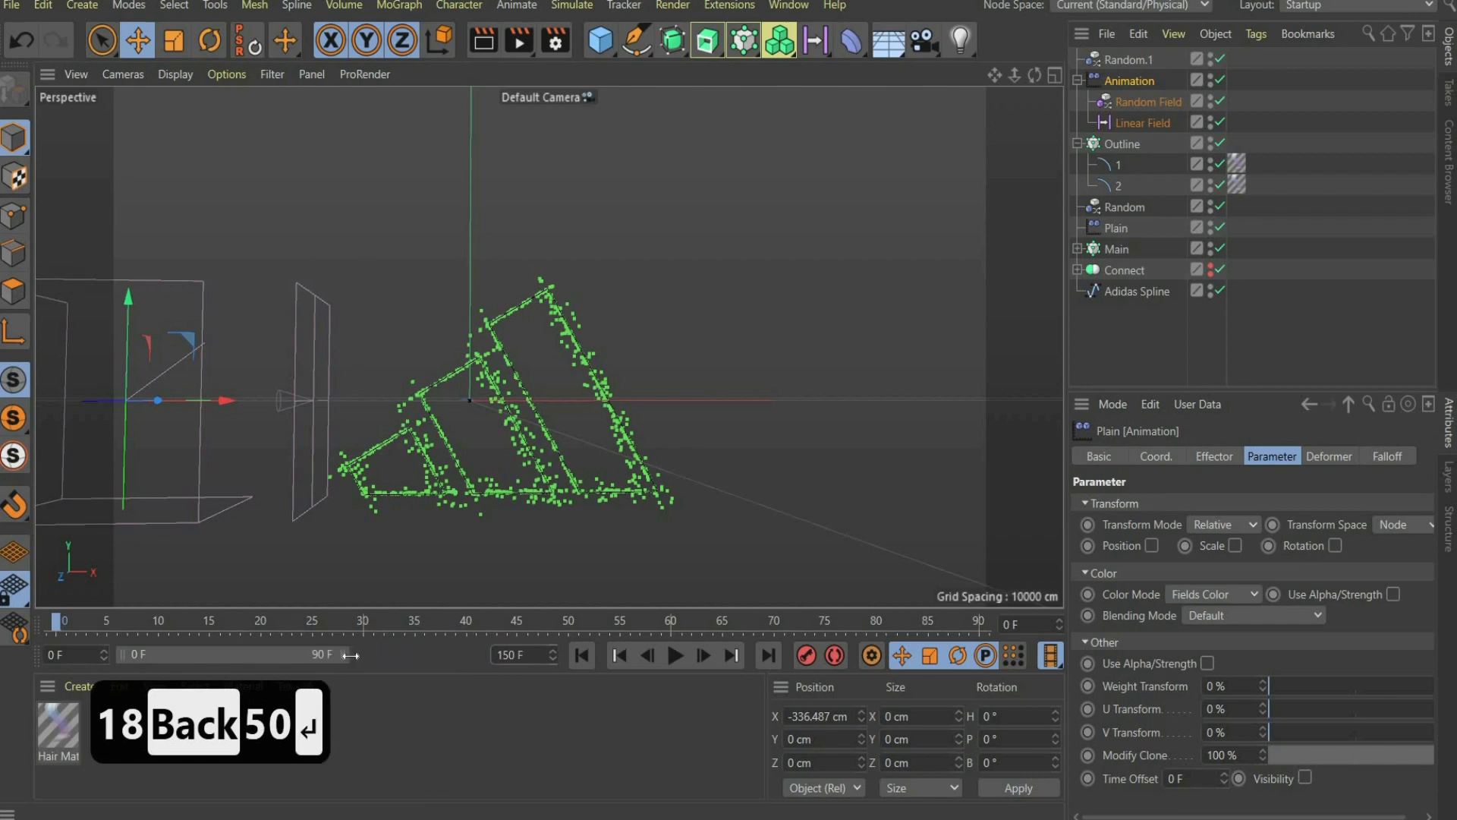
pyautogui.moveTo(350, 655); pyautogui.dragTo(486, 655)
# Keyframe the Animation effector at its present position on frame 0 and at X about 401 cm on frame 150.
pyautogui.click(167, 477)
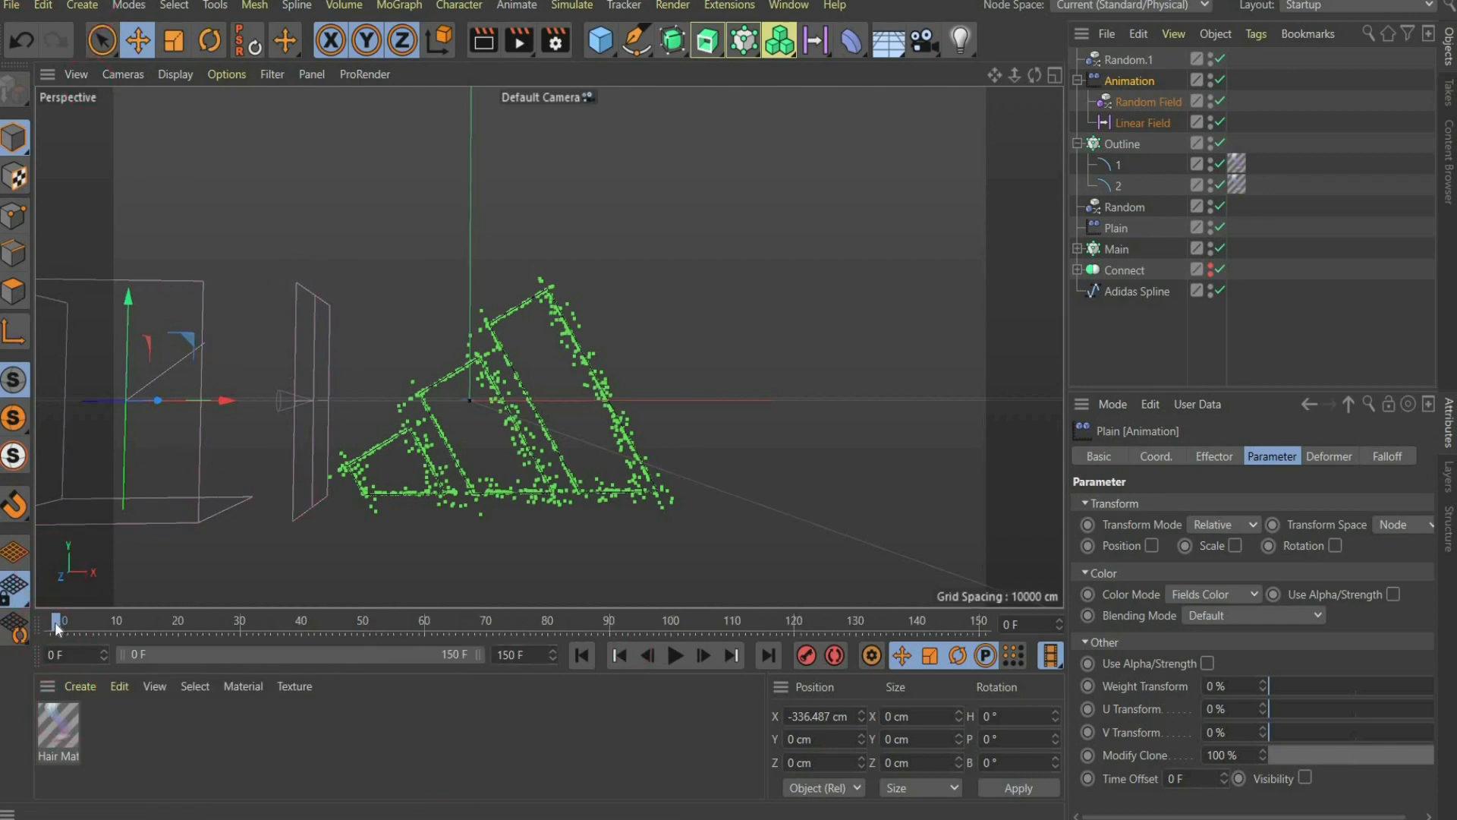
pyautogui.click(807, 658)
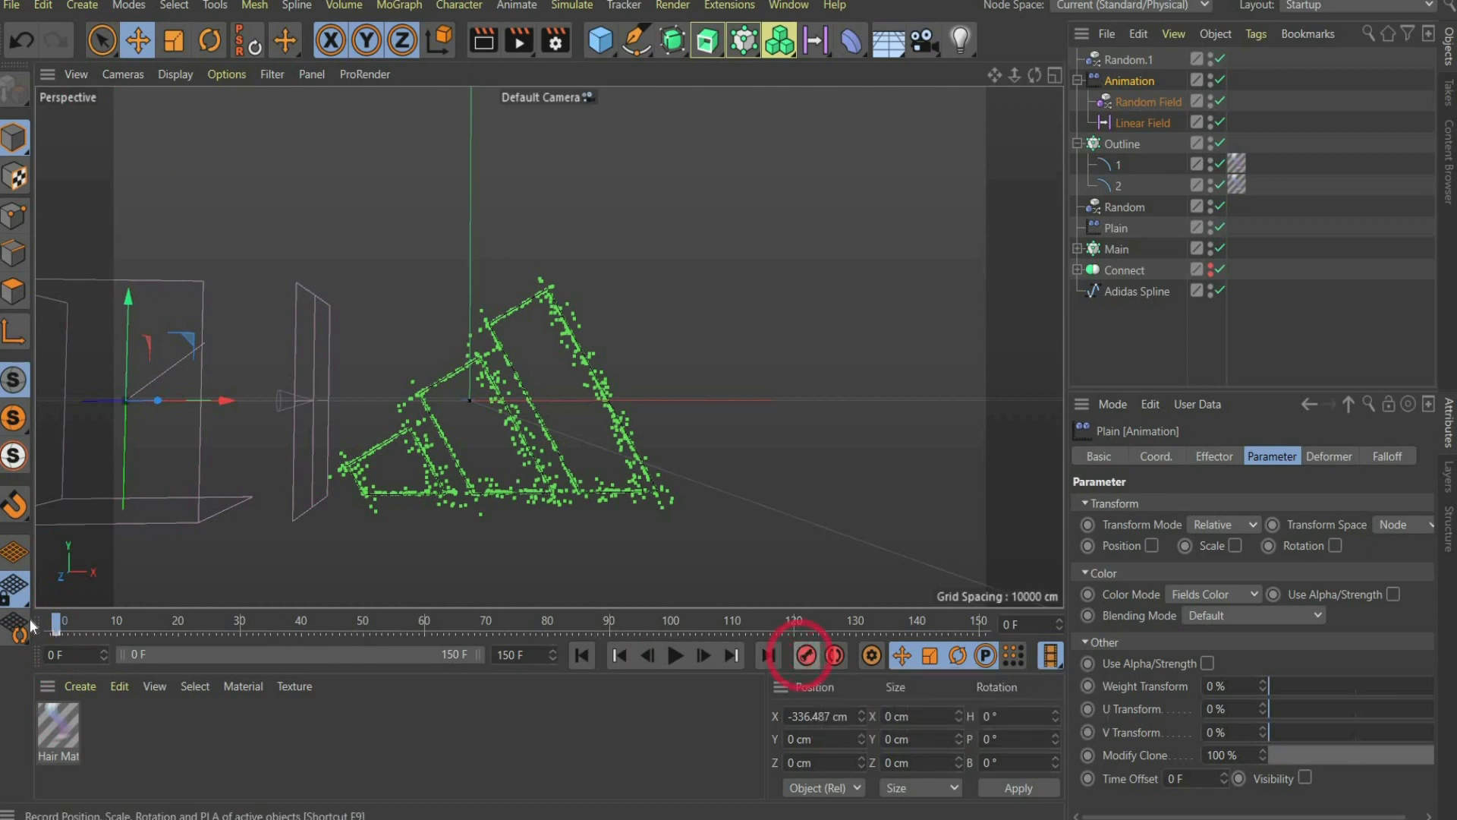
pyautogui.moveTo(57, 626); pyautogui.dragTo(1090, 631)
pyautogui.click(554, 546)
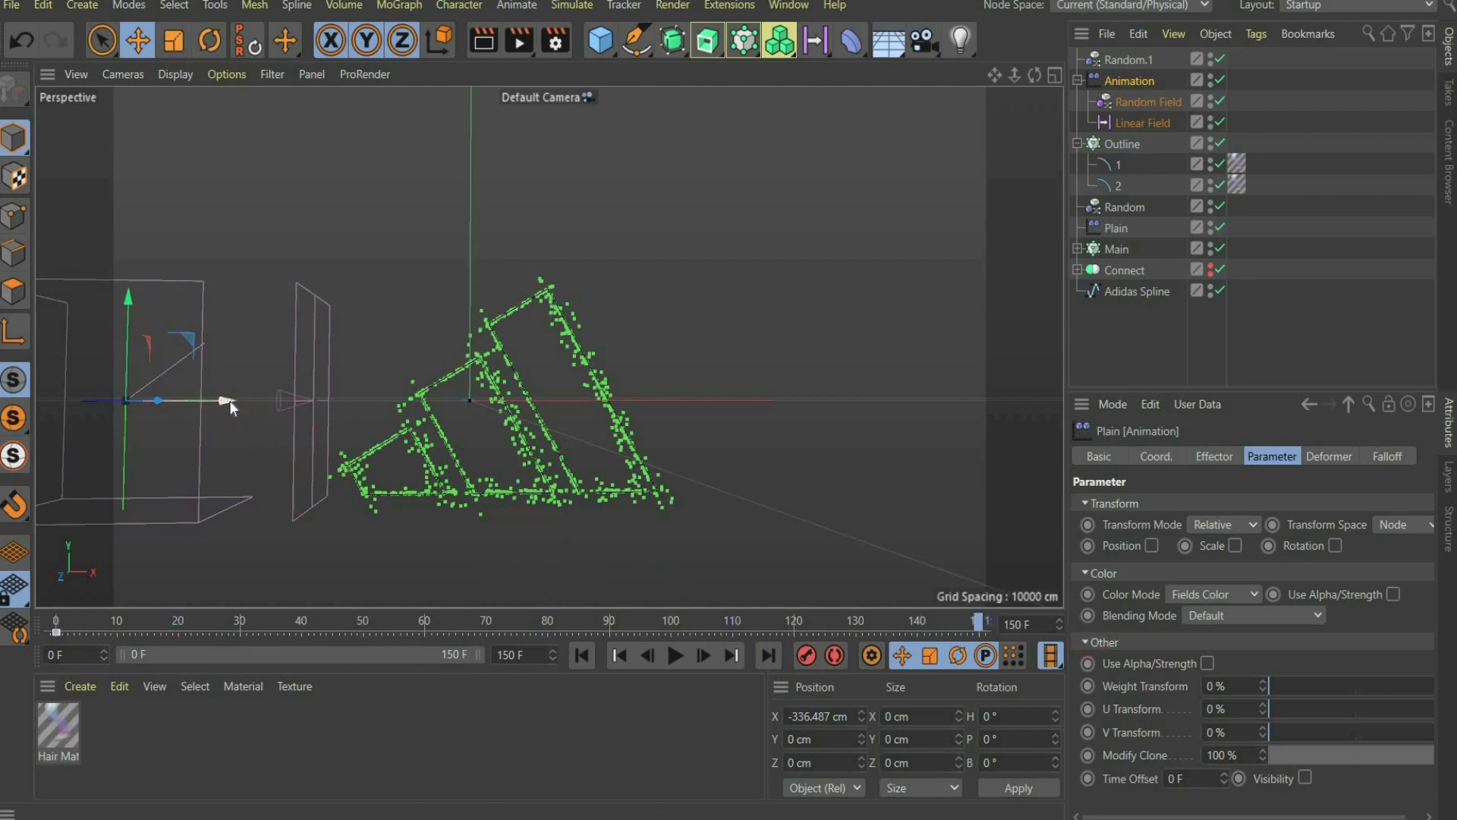
pyautogui.moveTo(229, 399); pyautogui.dragTo(853, 560)
pyautogui.click(807, 655)
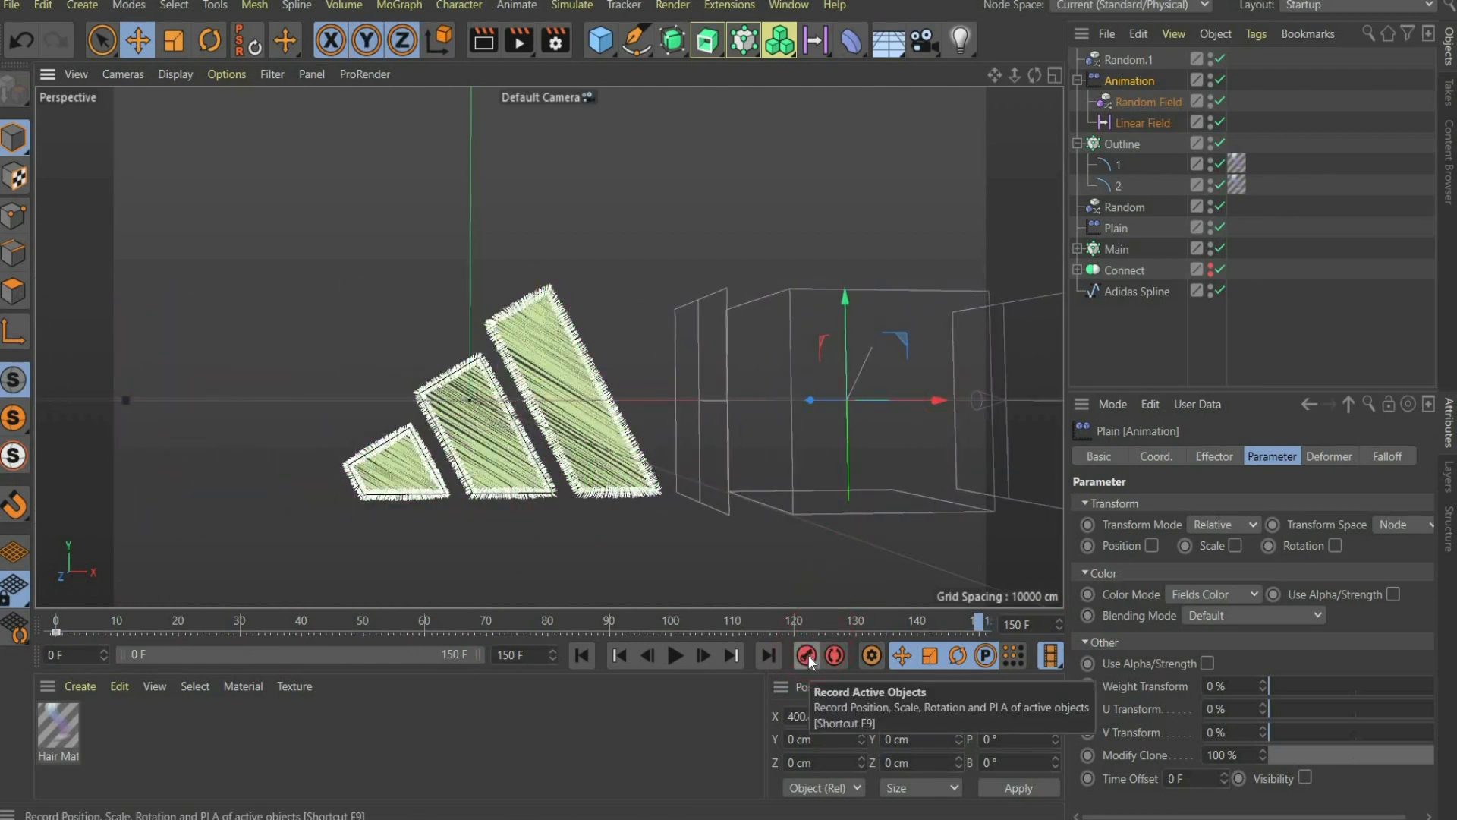
pyautogui.click(808, 654)
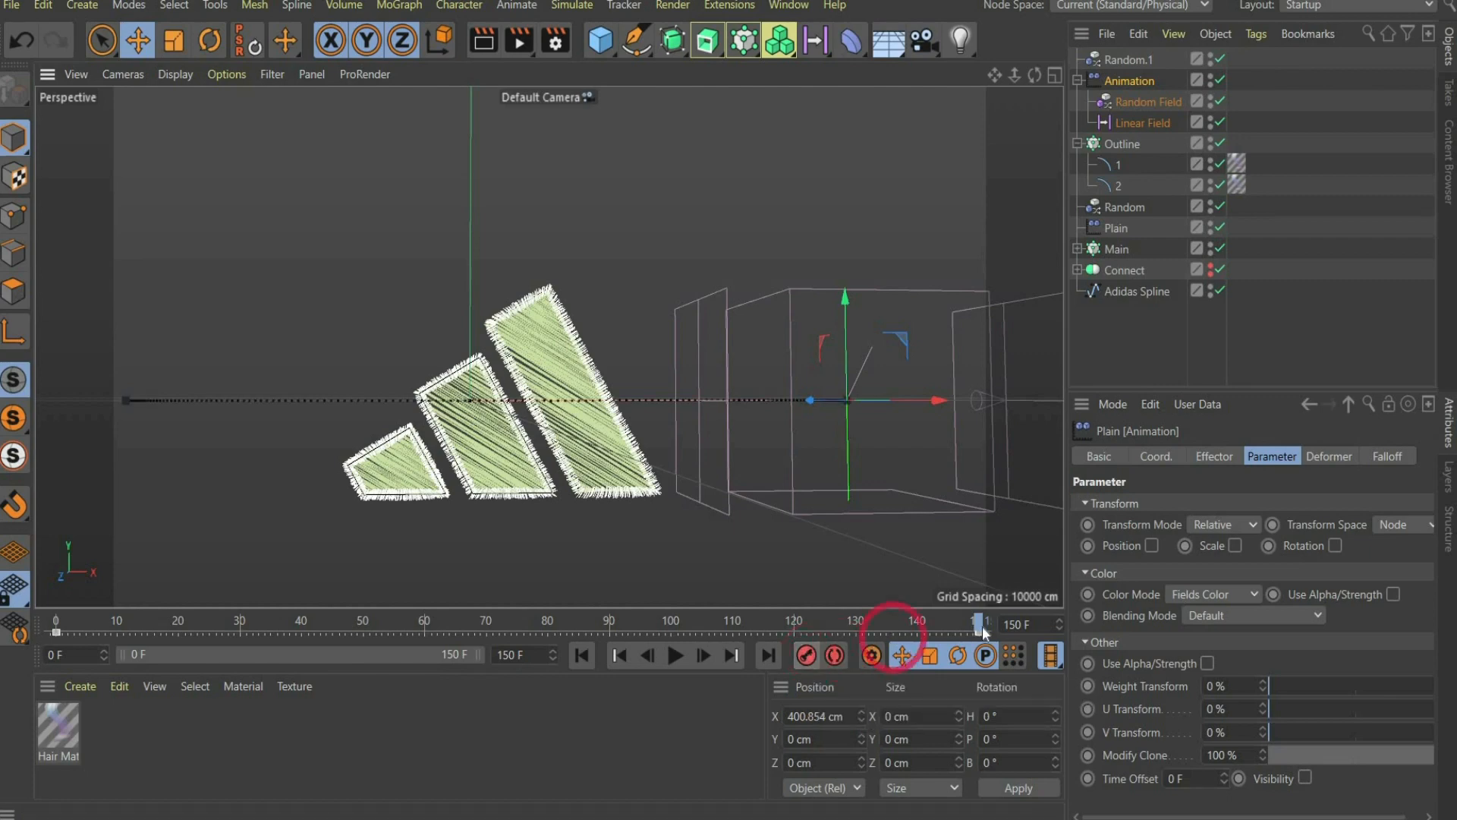